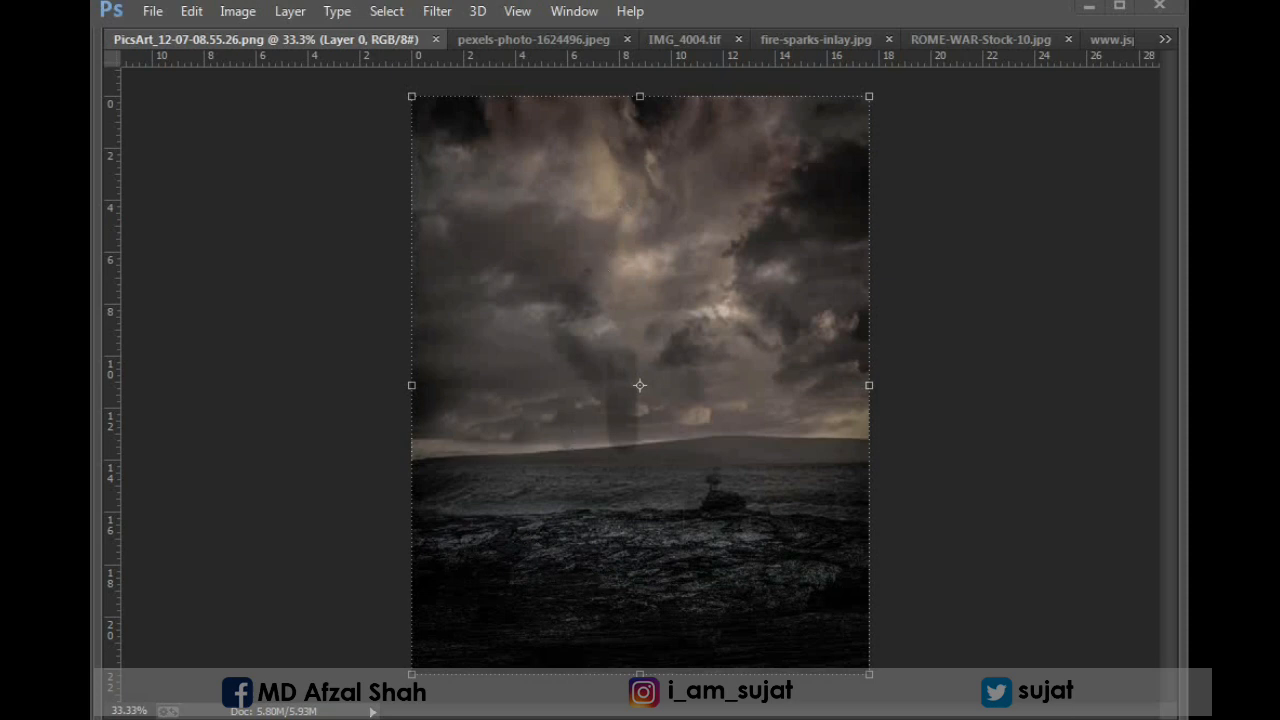
Look through the open stock images, including the stormy background, sparks, glow, wings, birds and dust.
left_click(1052, 718)
left_click(678, 458)
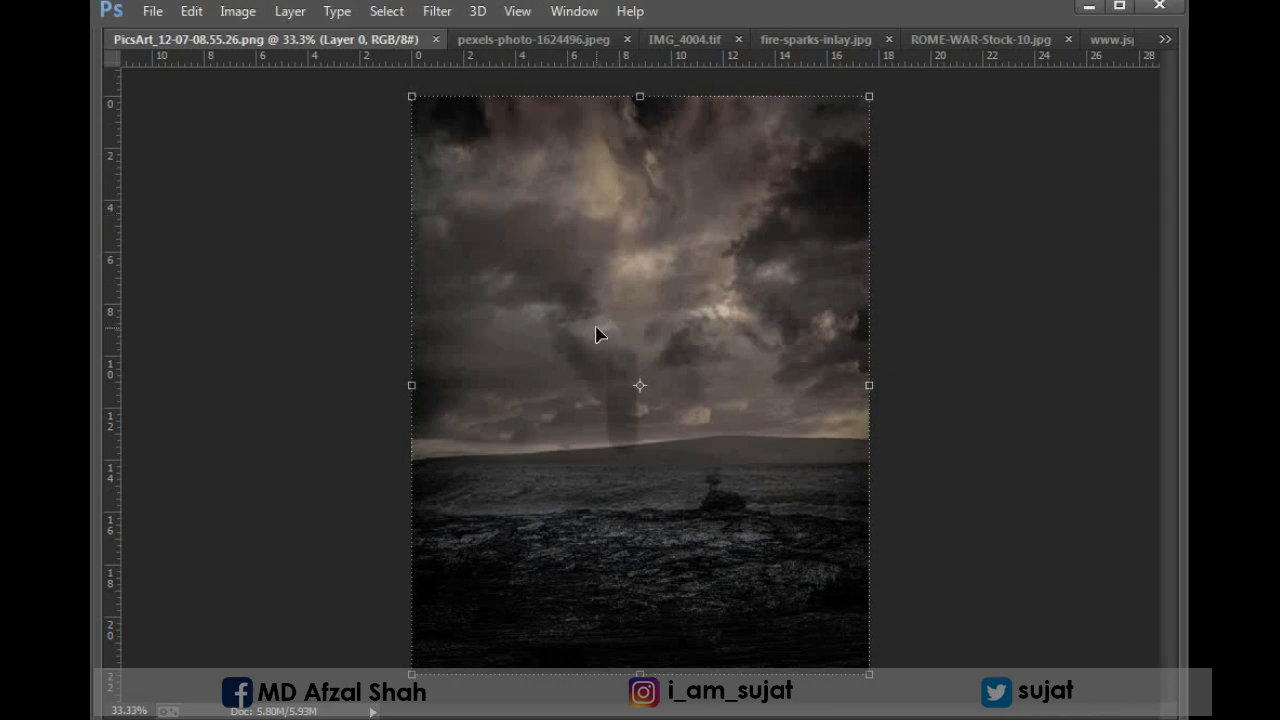
key("ctrl+Tab")
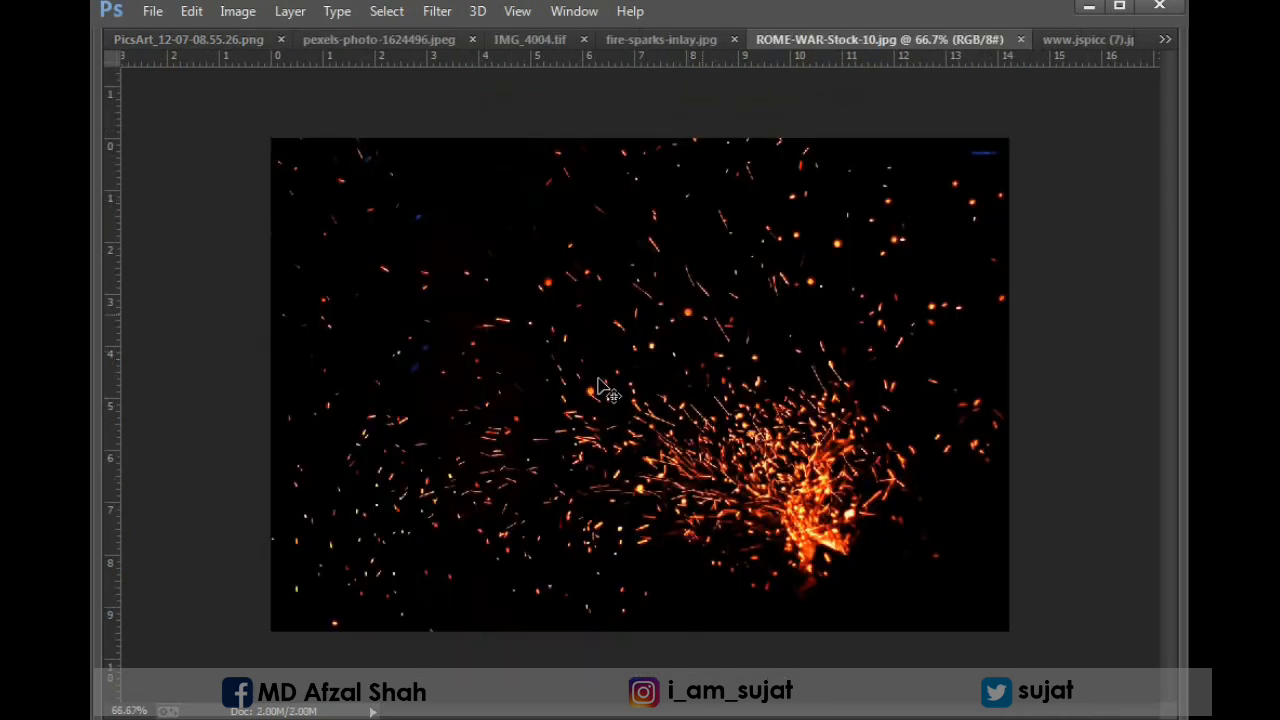
key("ctrl+Tab")
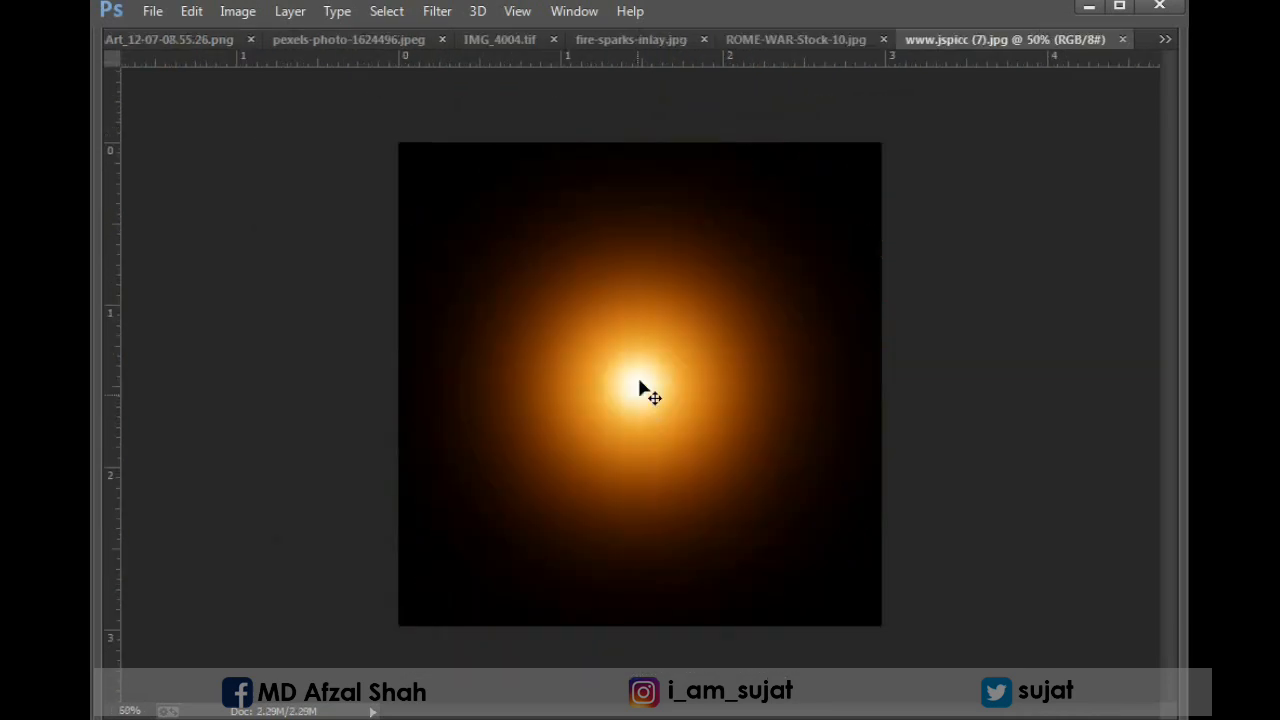
key("ctrl+Tab")
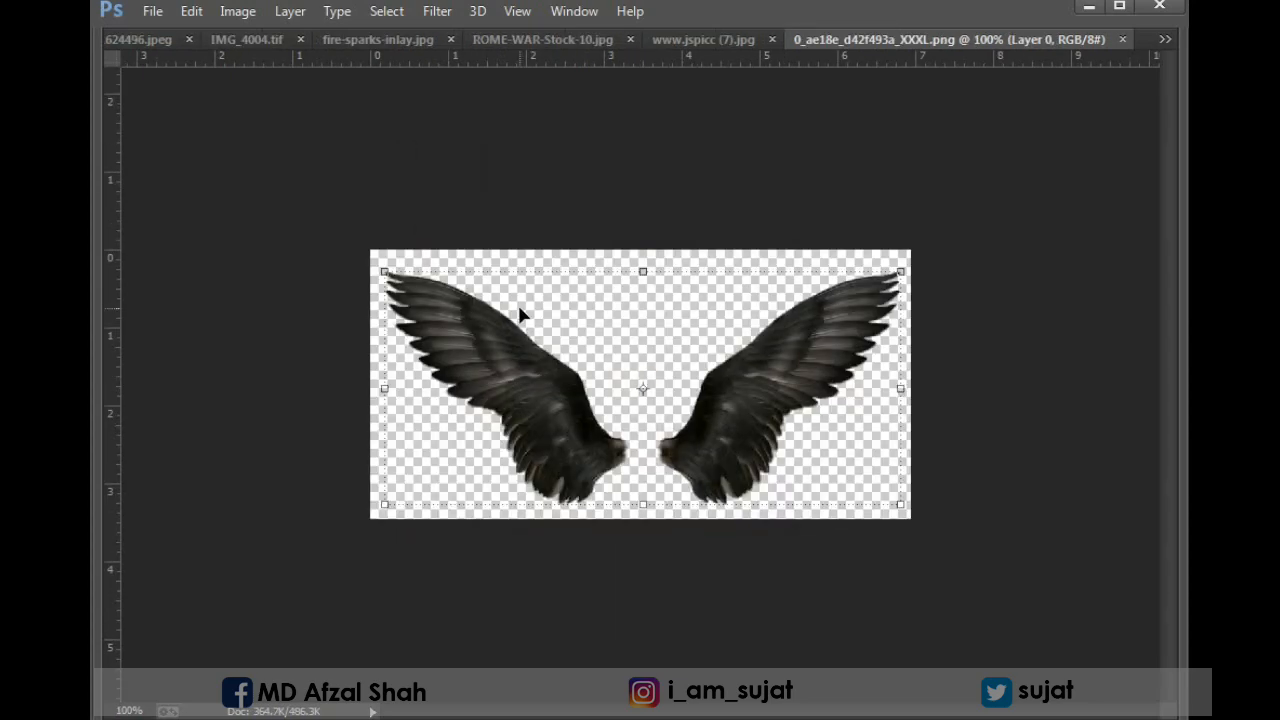
key("ctrl+0")
key("ctrl+1")
key("ctrl+Tab")
key("ctrl+Tab")
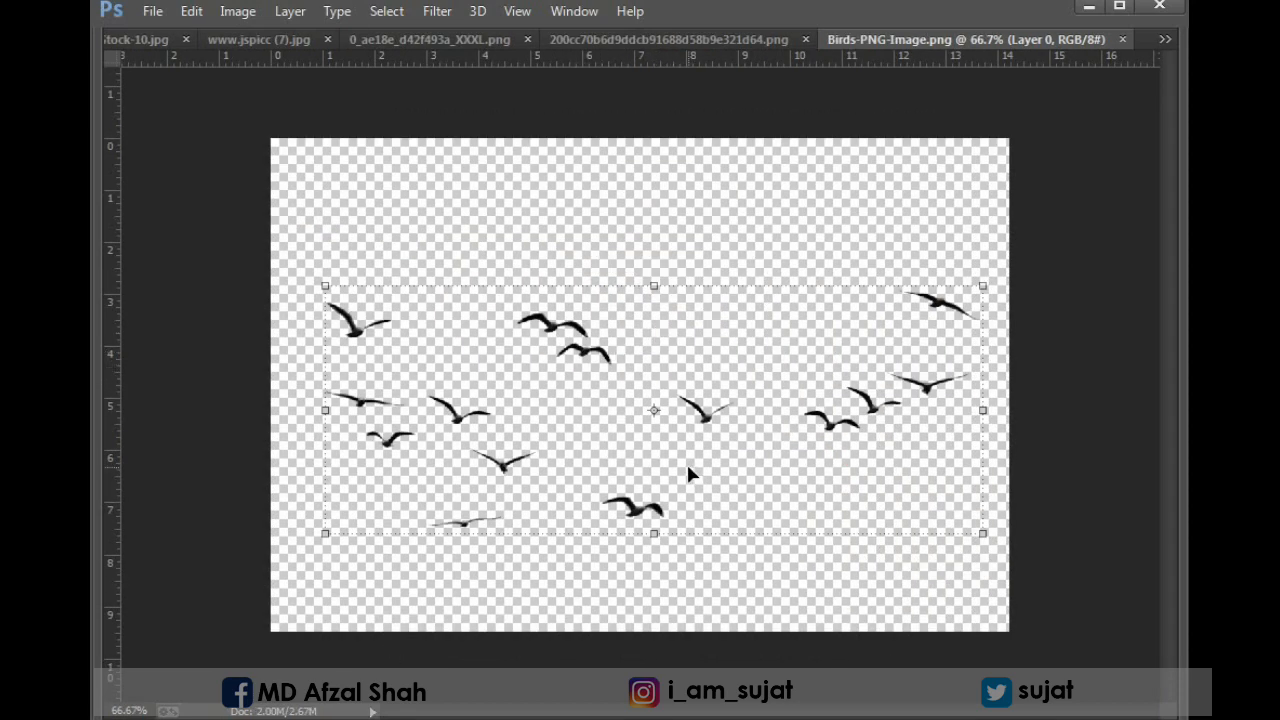
key("ctrl+Tab")
key("ctrl+Tab")
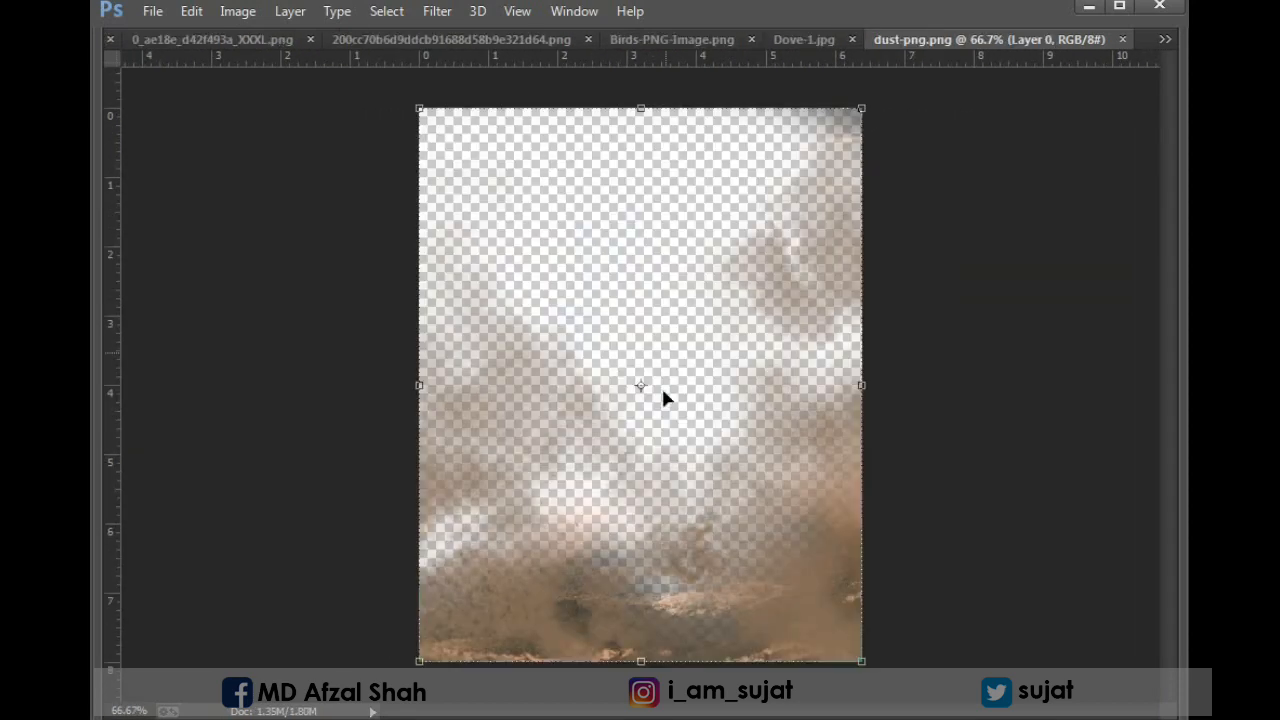
left_click_drag(371, 357, 885, 650)
left_click_drag(711, 532, 823, 355)
key("ctrl+0")
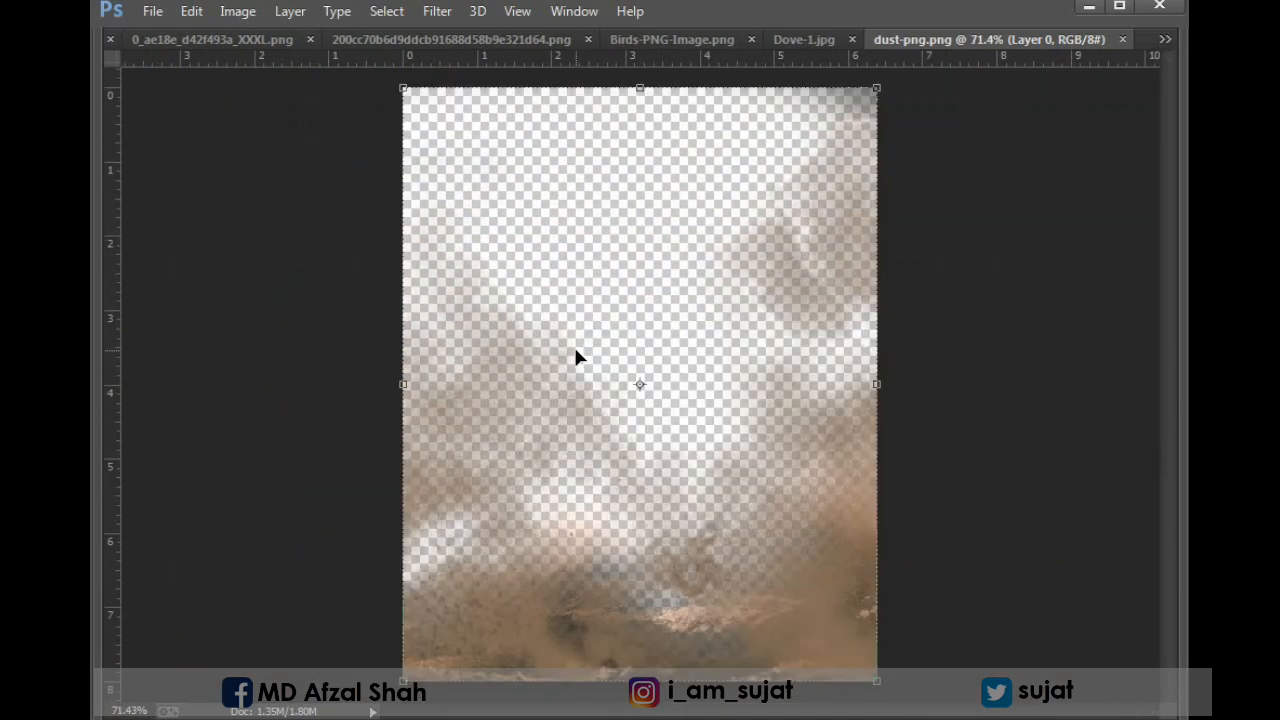
Review the man's cutout in IMG_4004.tif and the starry mountain photo pexels-photo-1624496.jpeg.
key("ctrl+Tab")
key("ctrl+Tab")
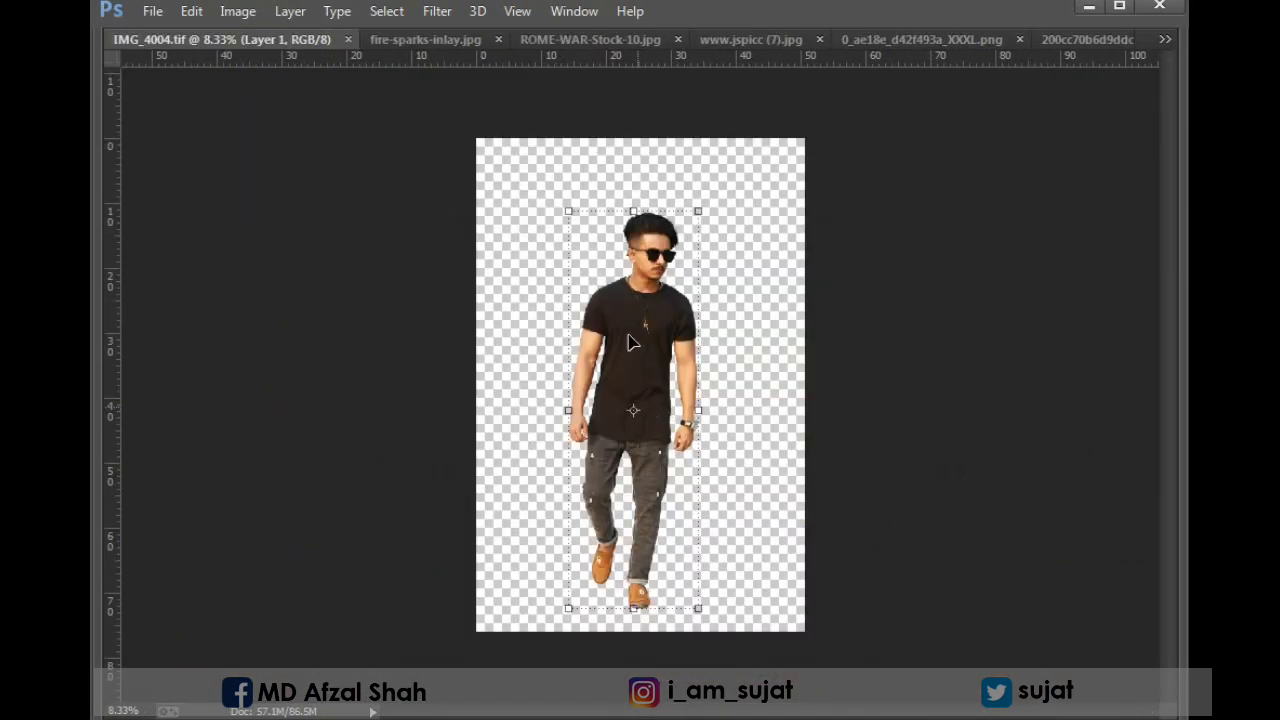
left_click_drag(534, 194, 842, 408)
key("ctrl+0")
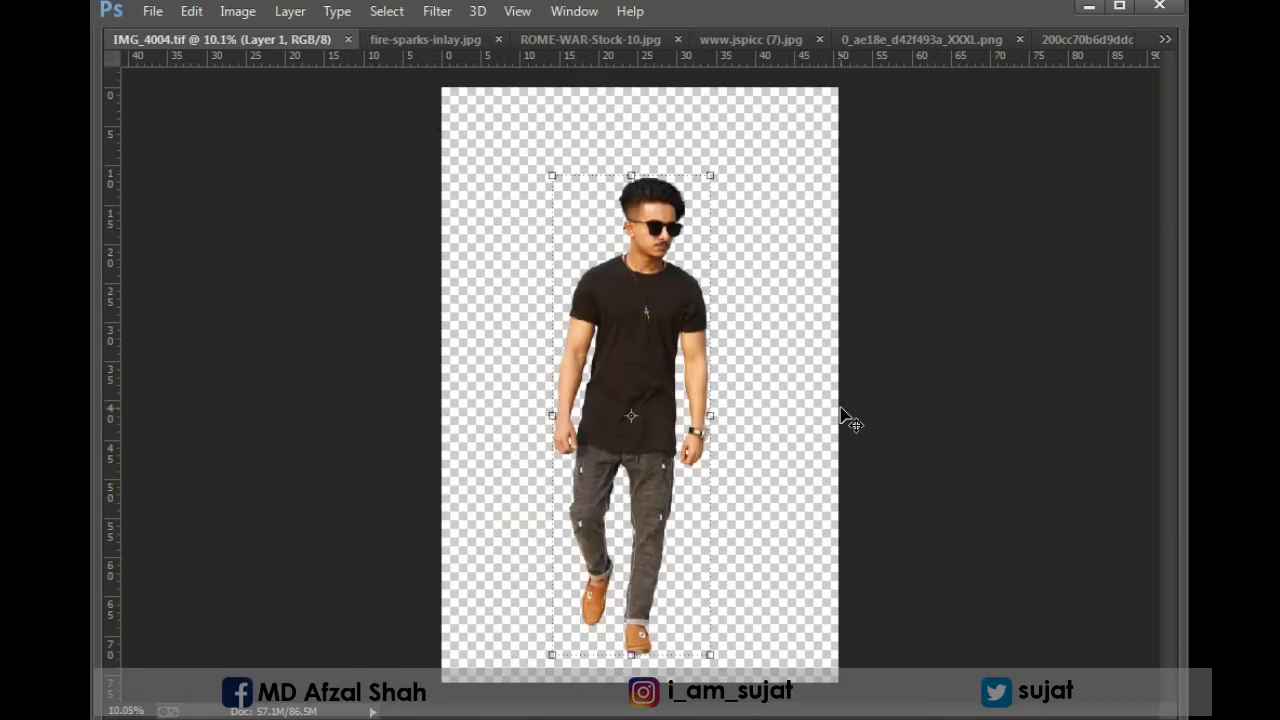
left_click_drag(649, 337, 629, 244)
key("ctrl+z")
key("ctrl+Tab")
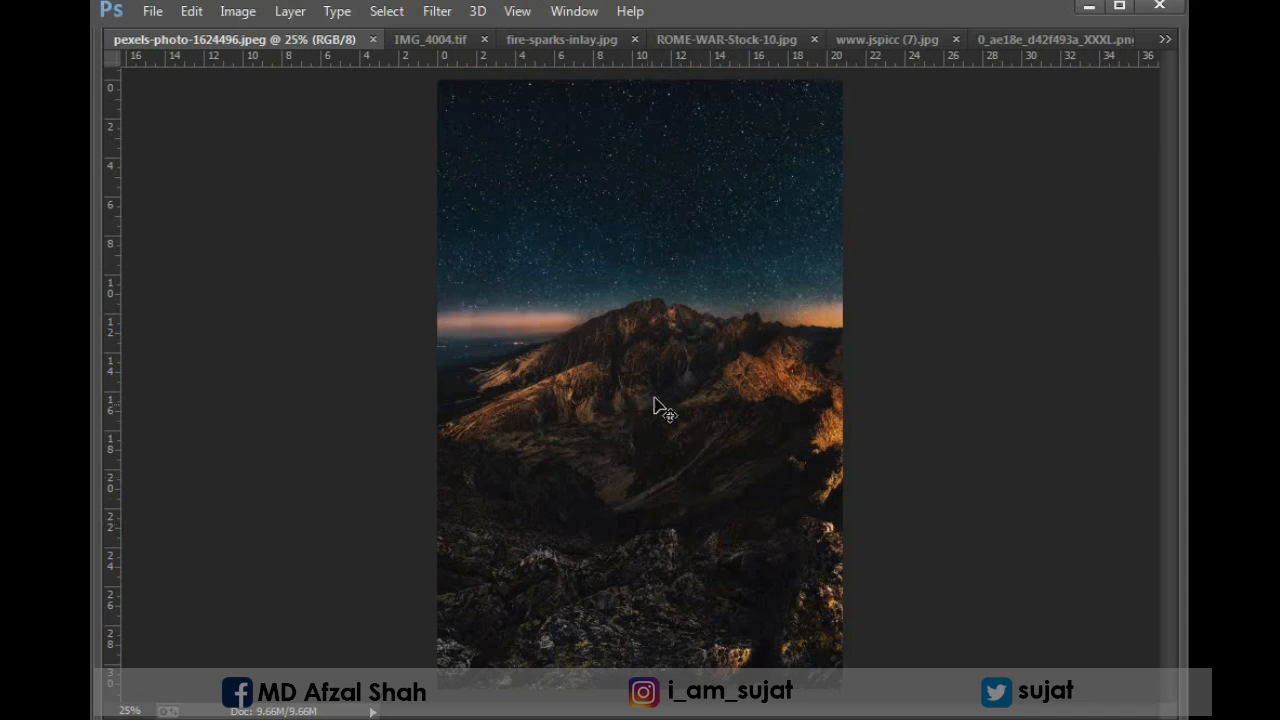
left_click(400, 39)
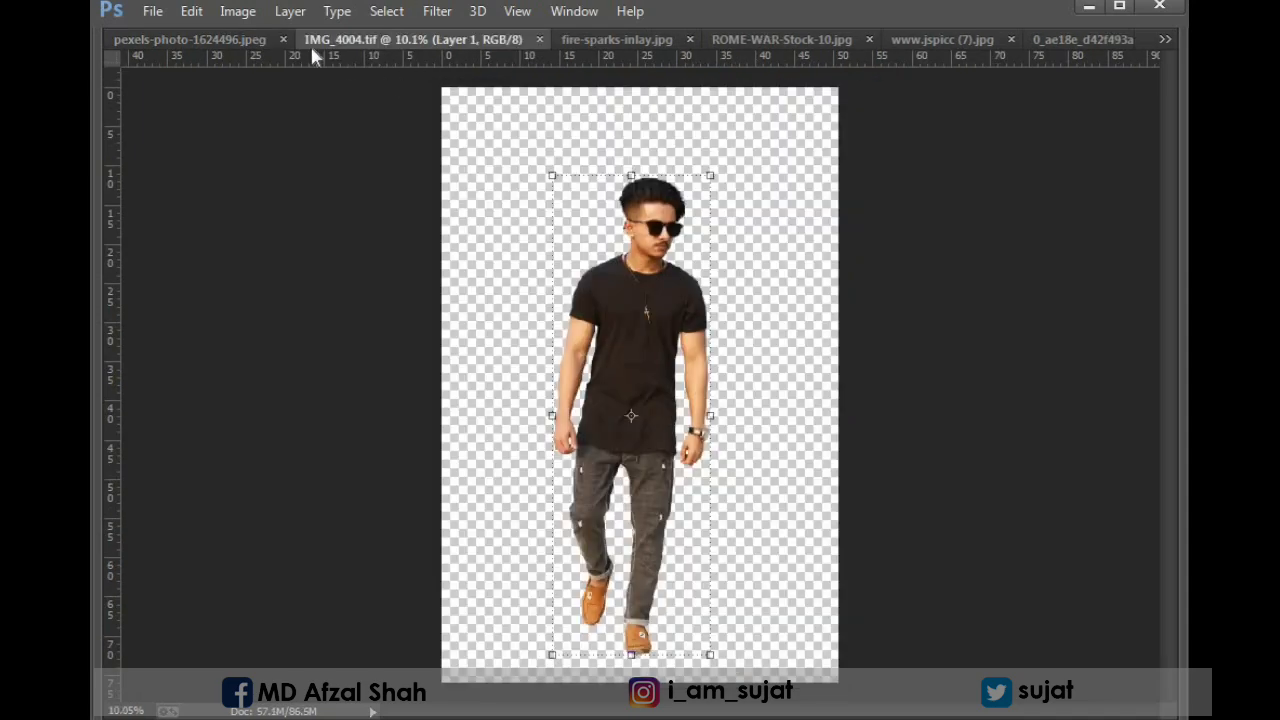
left_click(220, 39)
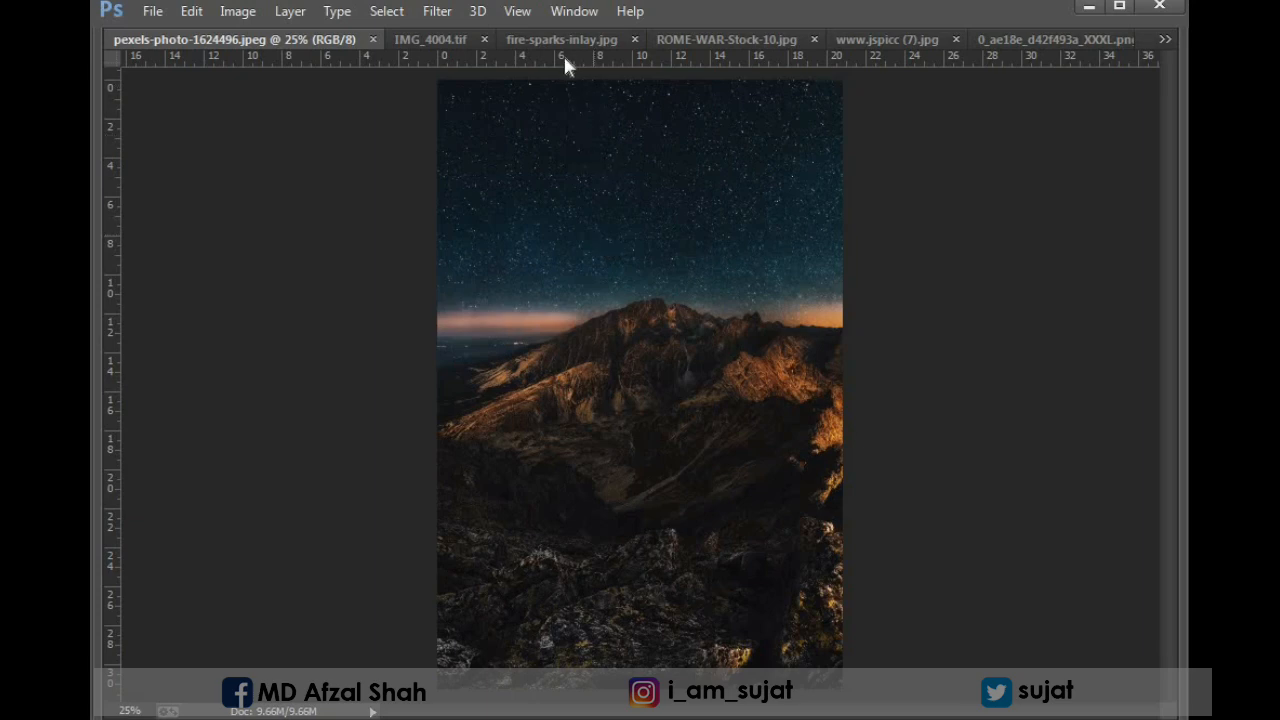
left_click(445, 40)
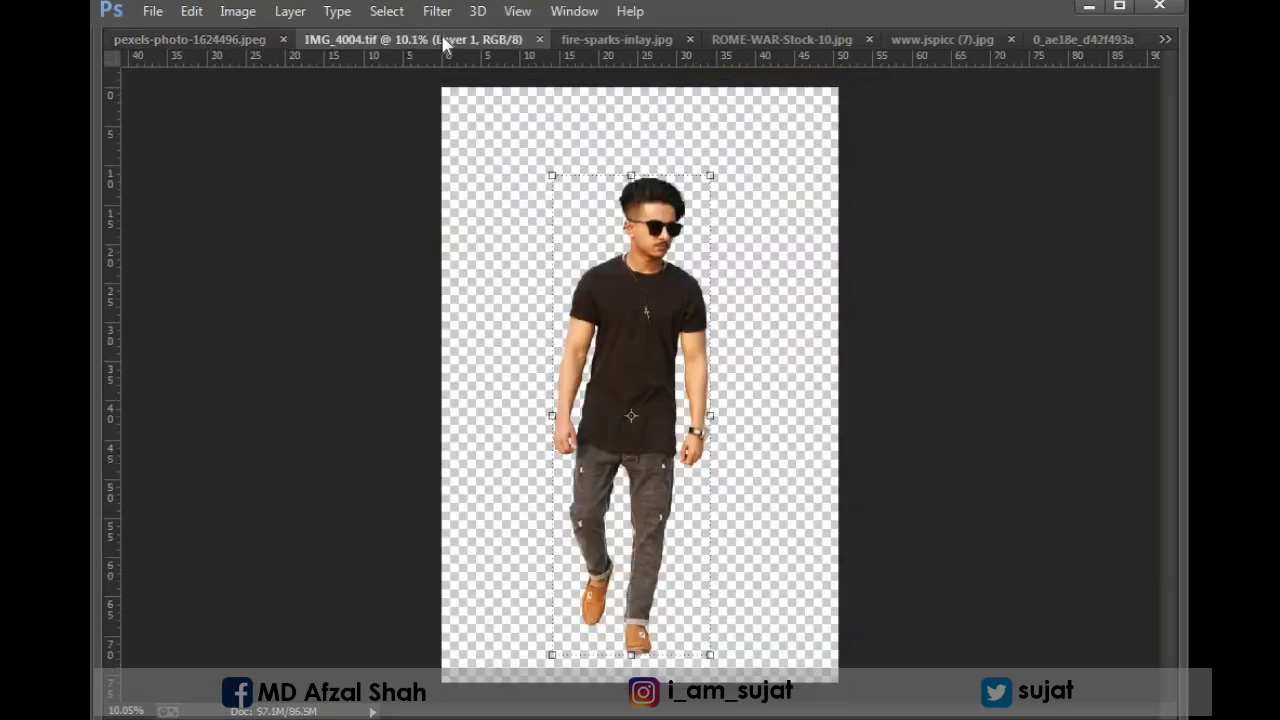
Trace a Pen tool path along the ankle opening of the man's raised shoe in IMG_4004.tif, up to the heel.
left_click_drag(926, 660, 500, 430)
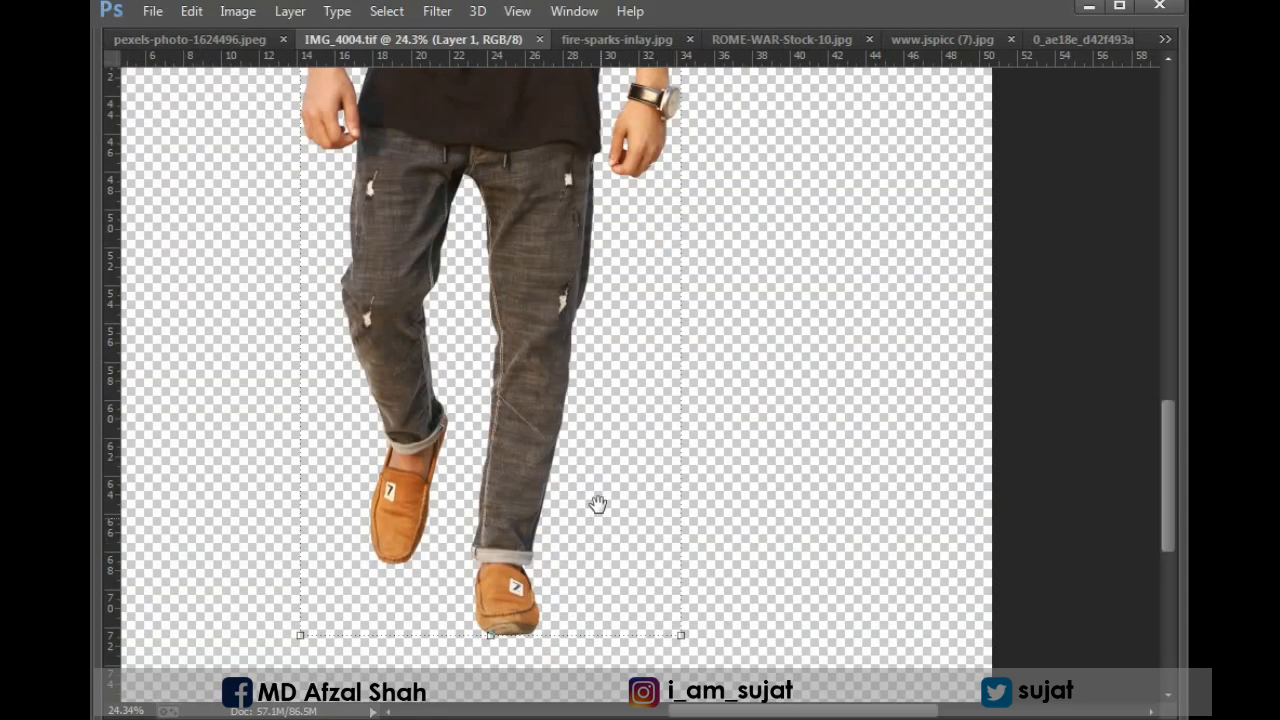
left_click_drag(597, 506, 646, 395)
left_click_drag(896, 586, 397, 300)
left_click_drag(383, 303, 573, 400)
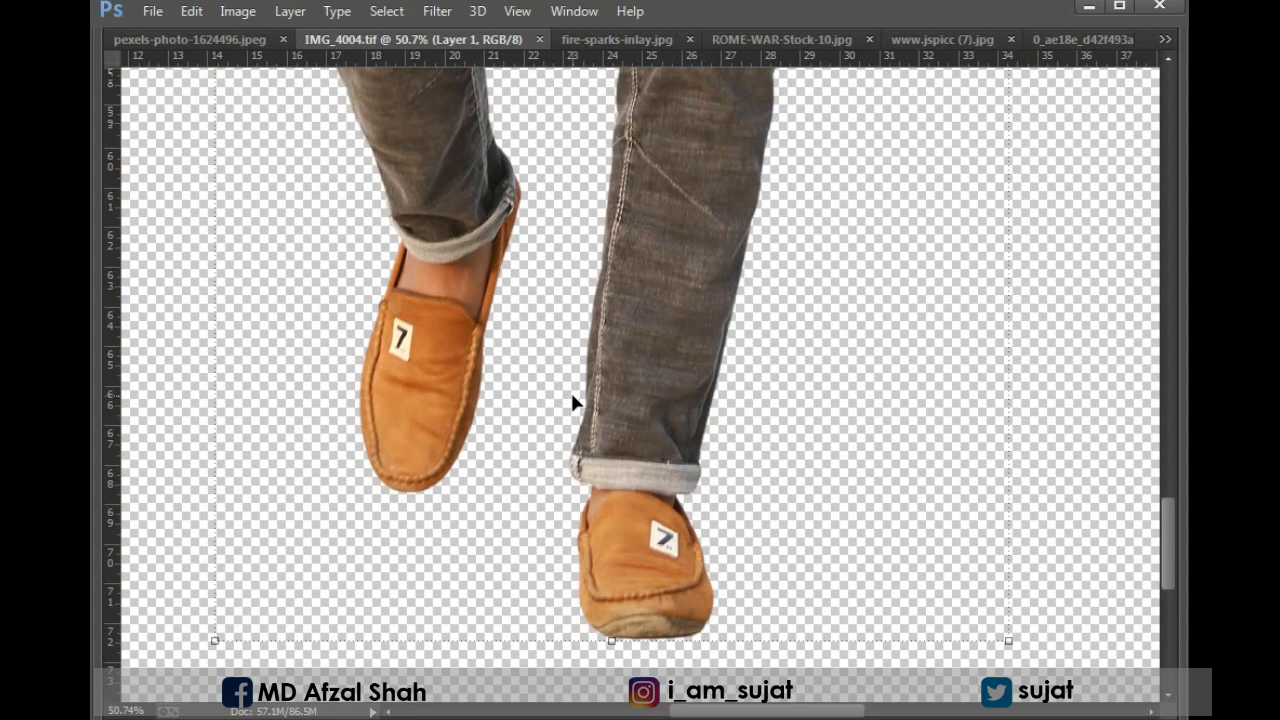
key("p")
left_click_drag(294, 160, 710, 413)
left_click_drag(543, 337, 560, 369)
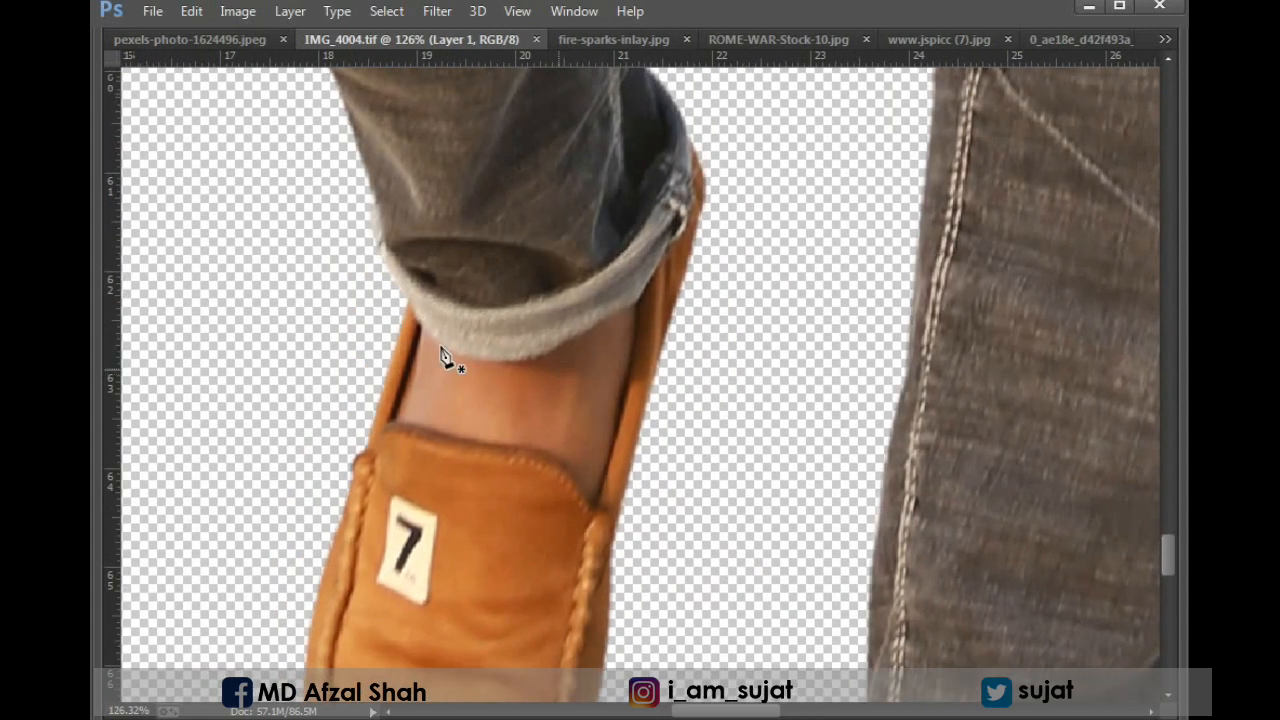
left_click(408, 300)
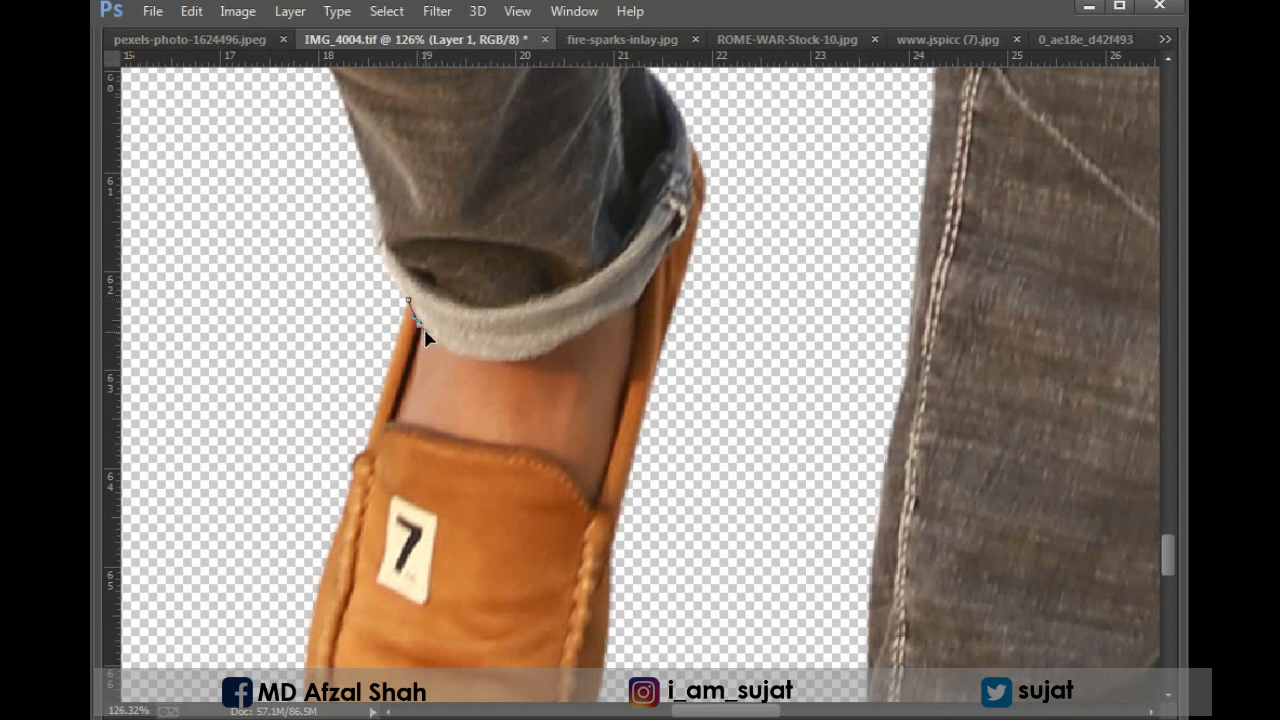
left_click(395, 416)
left_click_drag(452, 447, 539, 431)
scroll(545, 415, "up", 2)
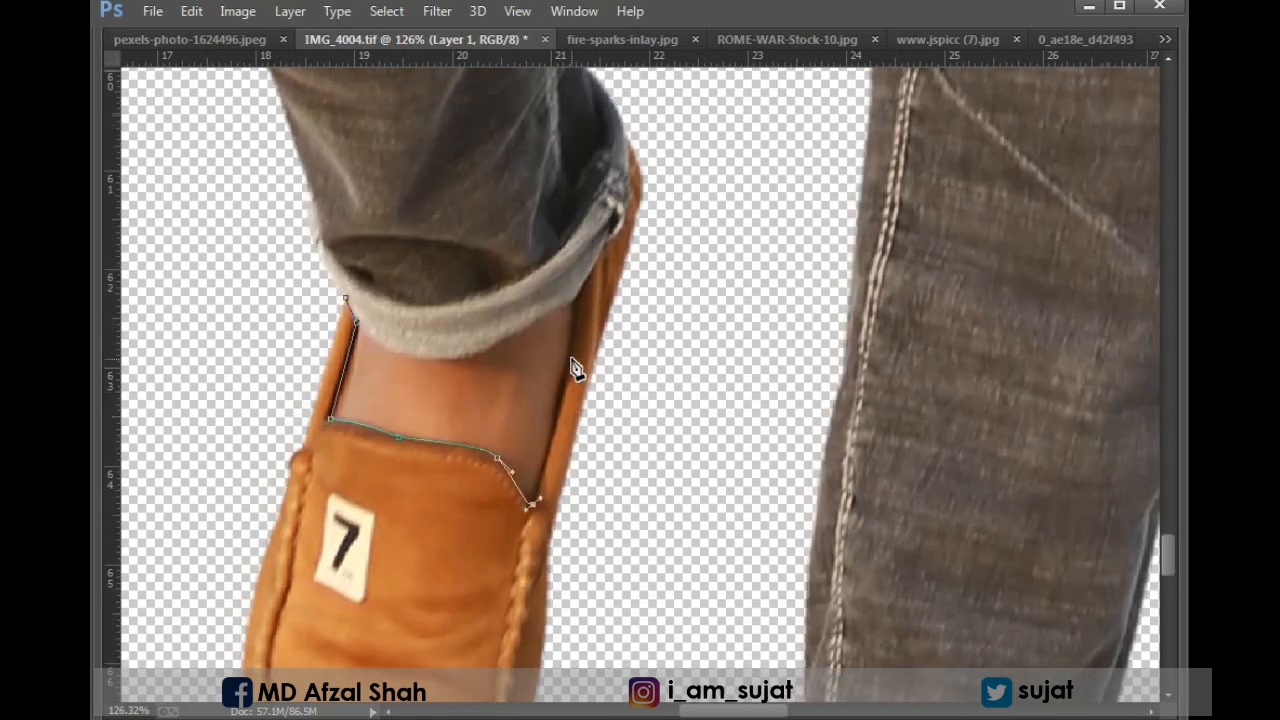
left_click_drag(571, 357, 517, 444)
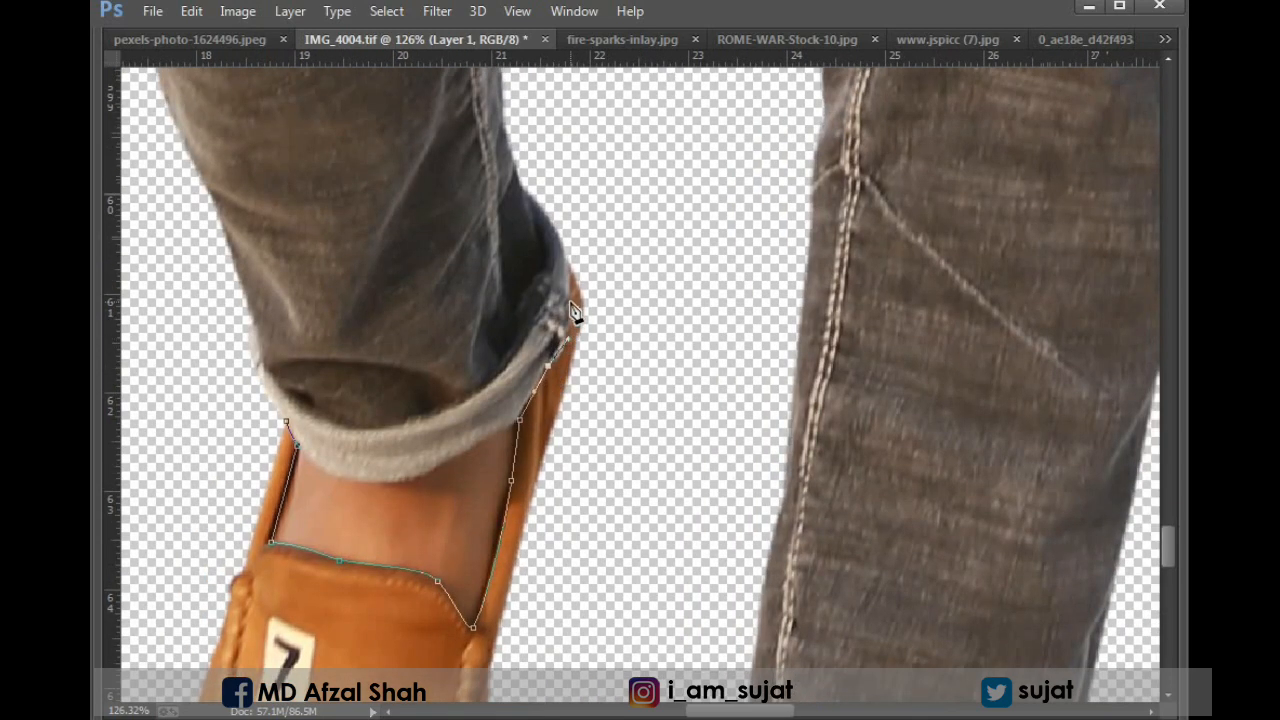
left_click_drag(571, 305, 571, 283)
Continue the path down between the legs and along the ankle opening of the front shoe.
left_click_drag(707, 428, 714, 214)
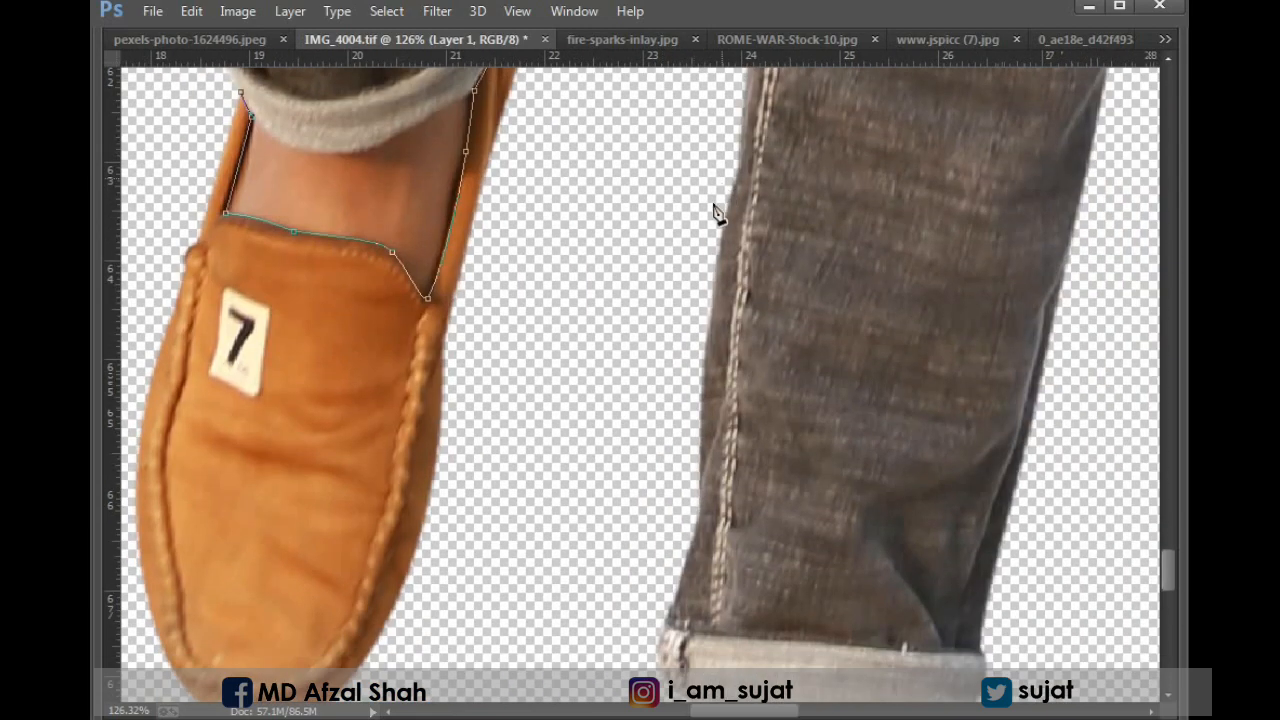
left_click_drag(618, 566, 608, 425)
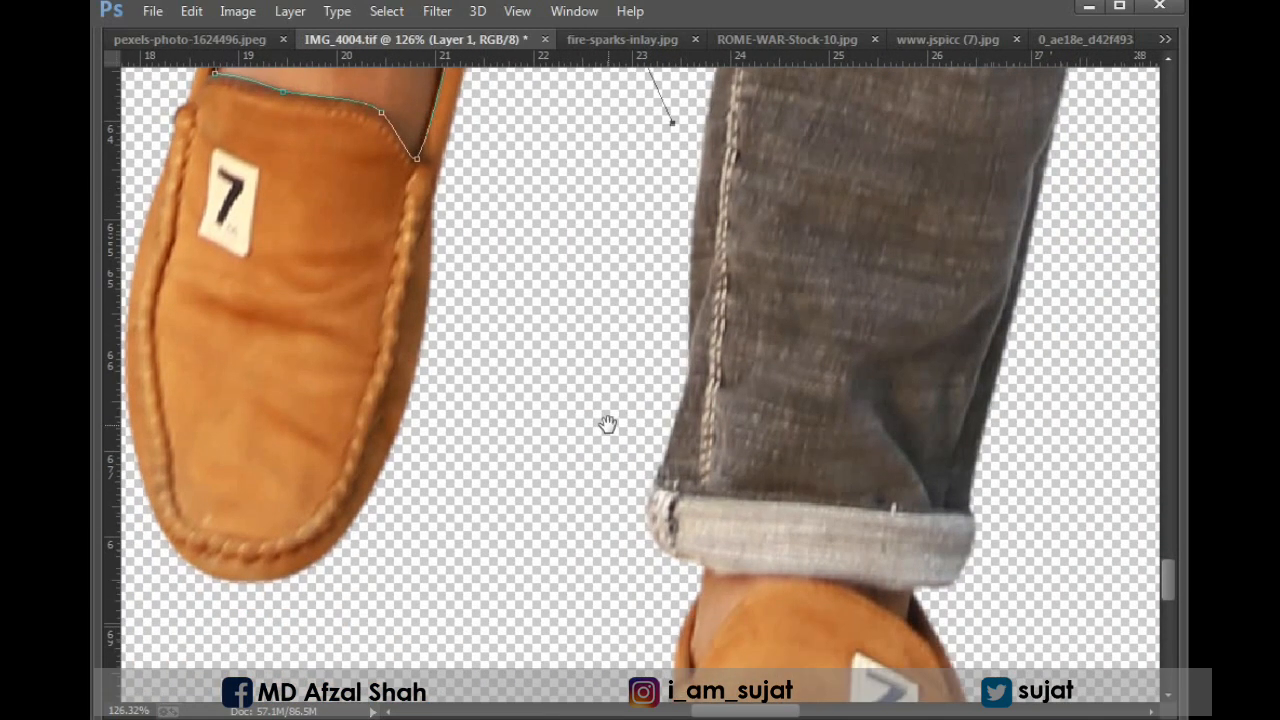
left_click_drag(613, 559, 626, 271)
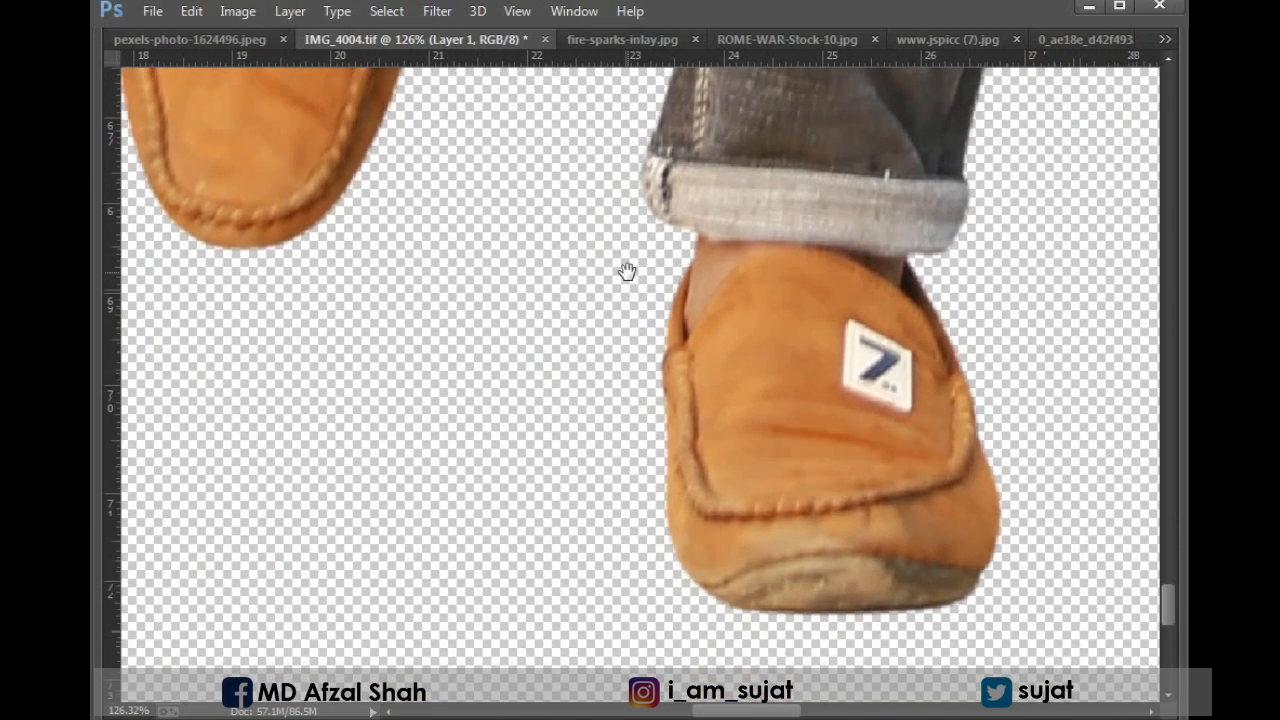
left_click_drag(591, 222, 559, 394)
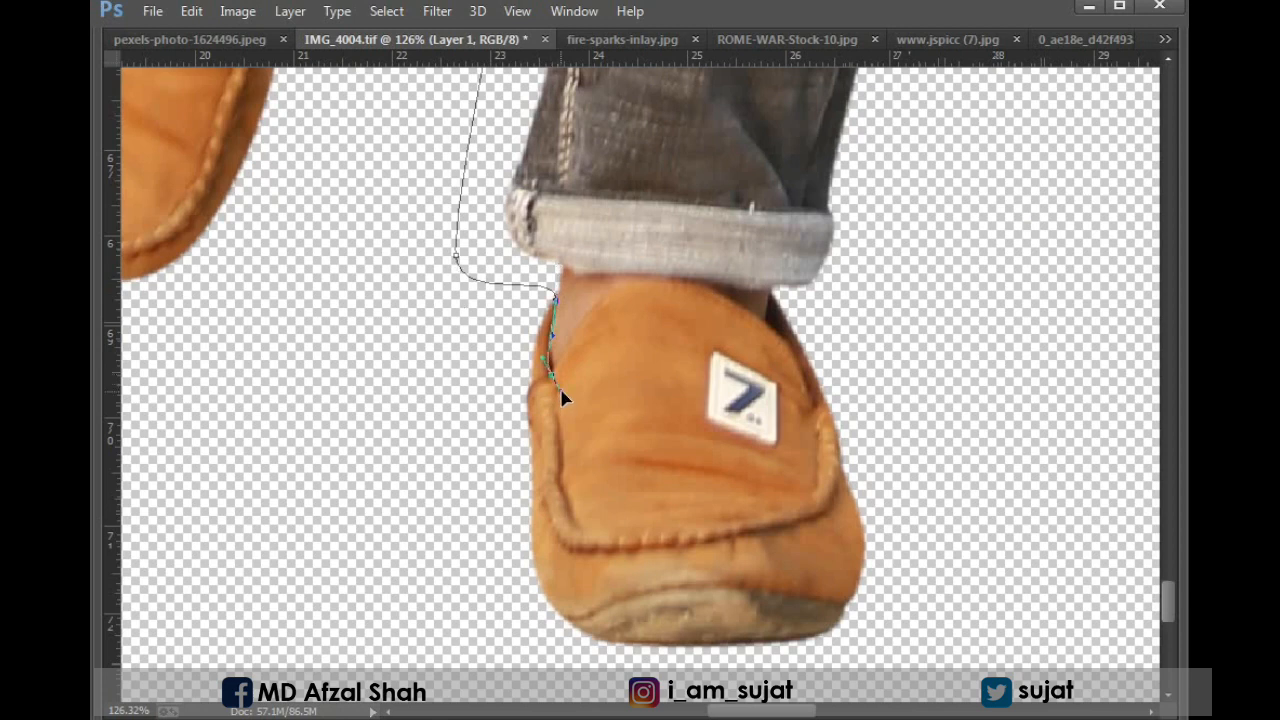
left_click_drag(641, 281, 664, 330)
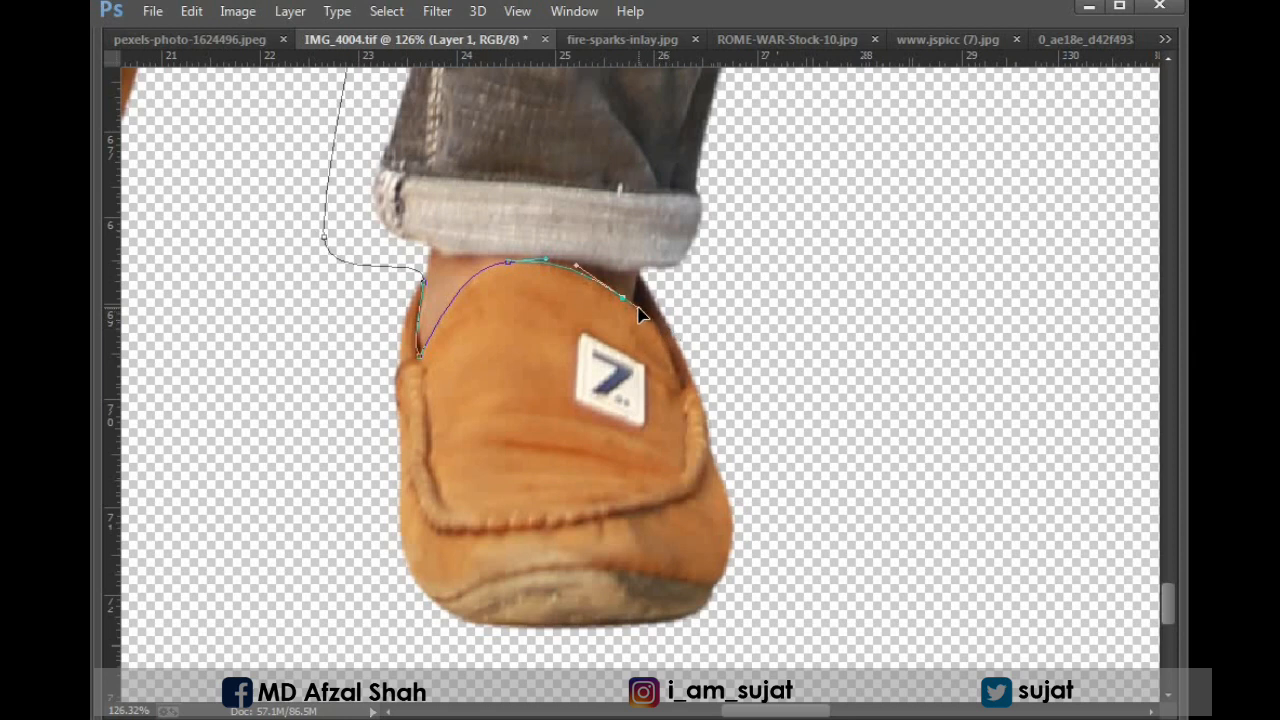
left_click(638, 307)
left_click_drag(647, 272, 665, 272)
Close the path loosely around the outside of both shoes and convert it to a selection.
left_click_drag(825, 572, 767, 361)
left_click(700, 533)
left_click_drag(317, 557, 668, 472)
left_click(671, 474)
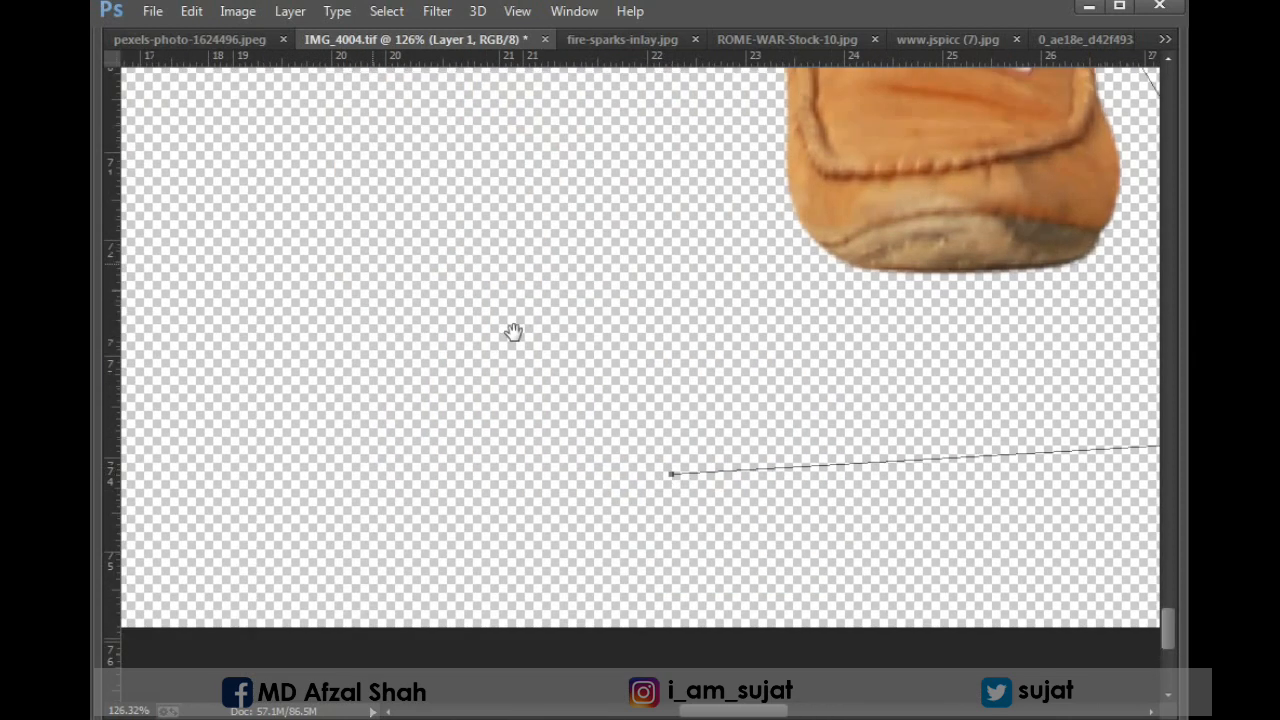
left_click_drag(513, 332, 510, 567)
key("ctrl+minus")
key("ctrl+minus")
key("ctrl+minus")
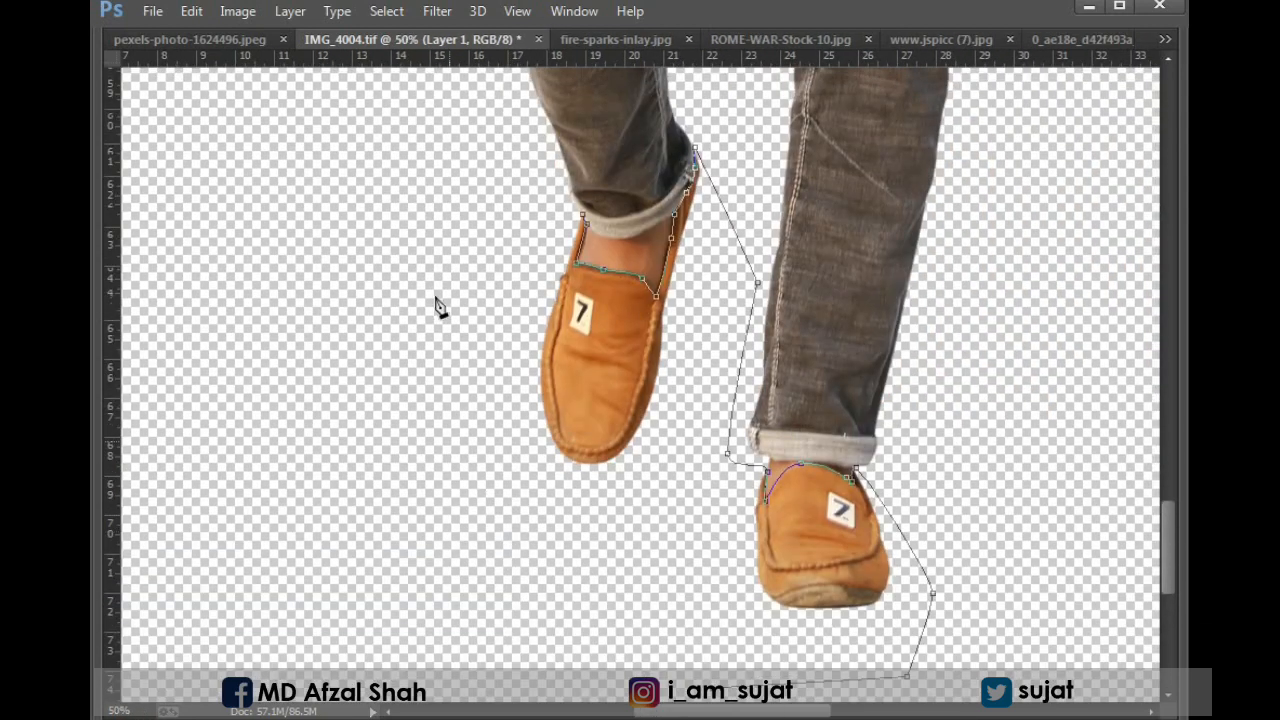
left_click(449, 441)
left_click(467, 215)
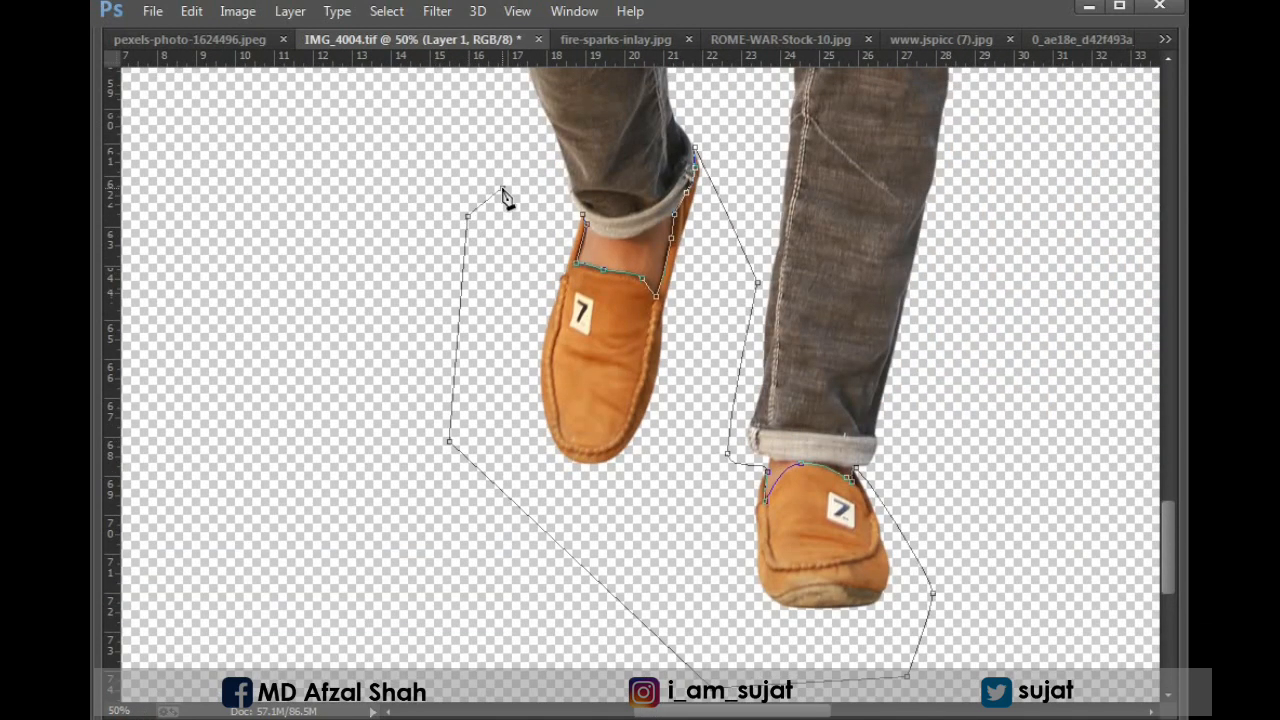
key("Escape")
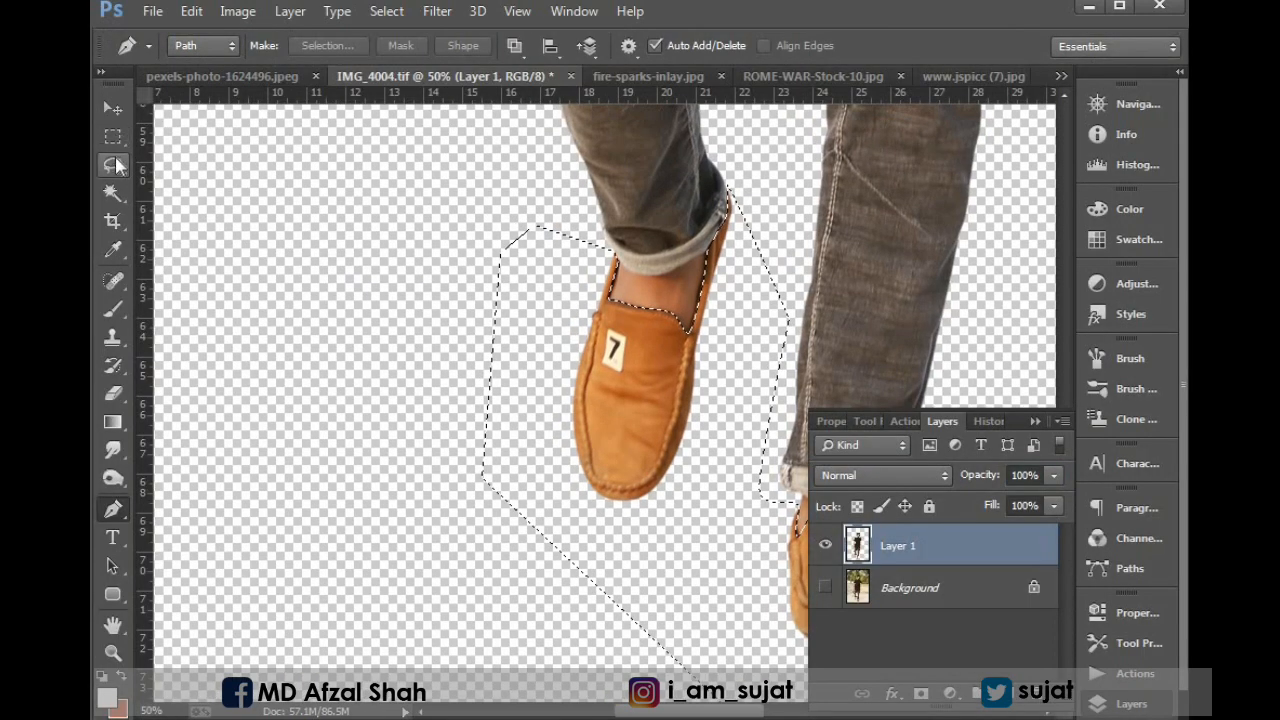
Feather the selection around both shoes.
key("Tab")
right_click(499, 254)
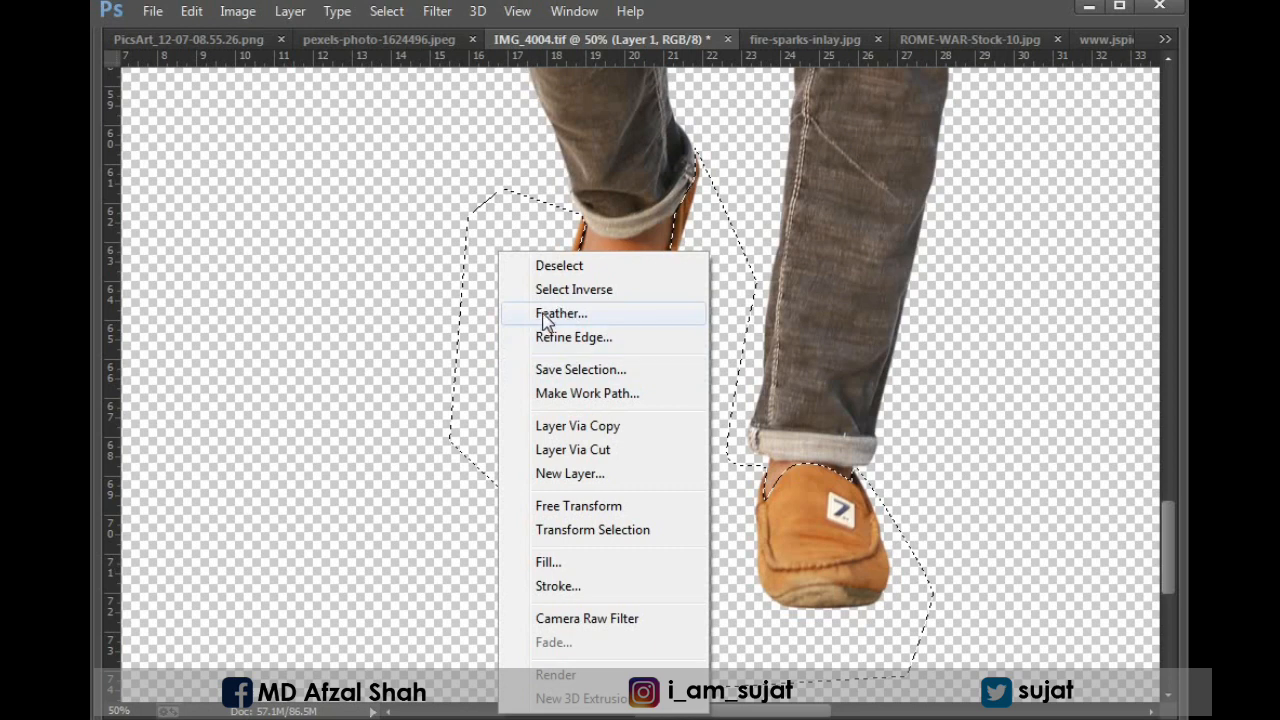
left_click(560, 313)
key("Return")
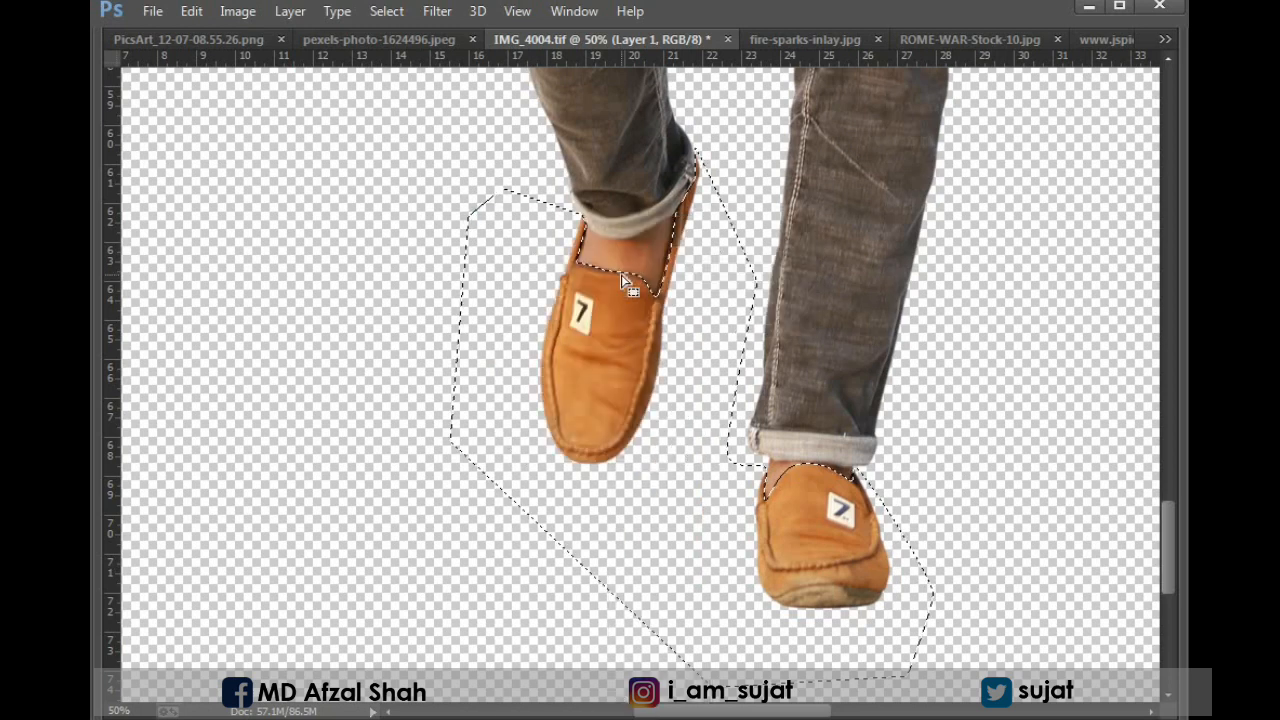
Turn the selected shoes dark grey with a Hue/Saturation adjustment, using Saturation -100 and Lightness -46.
left_click(236, 11)
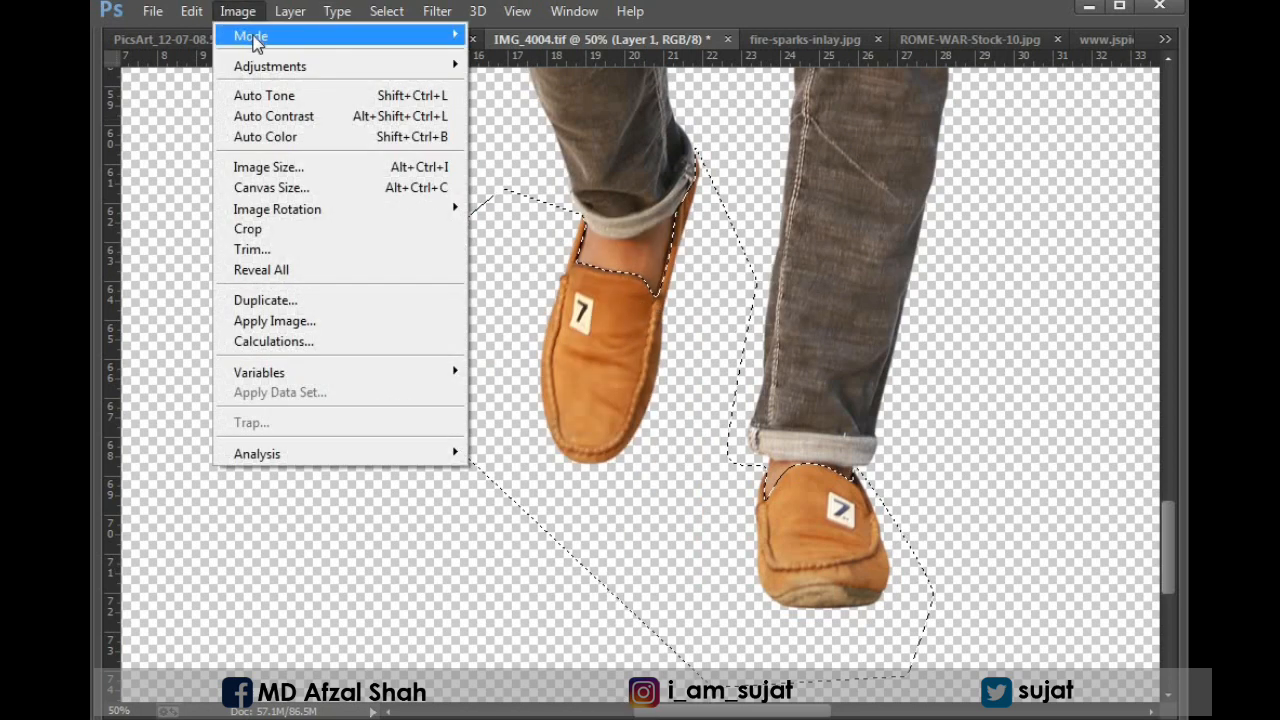
mouse_move(263, 68)
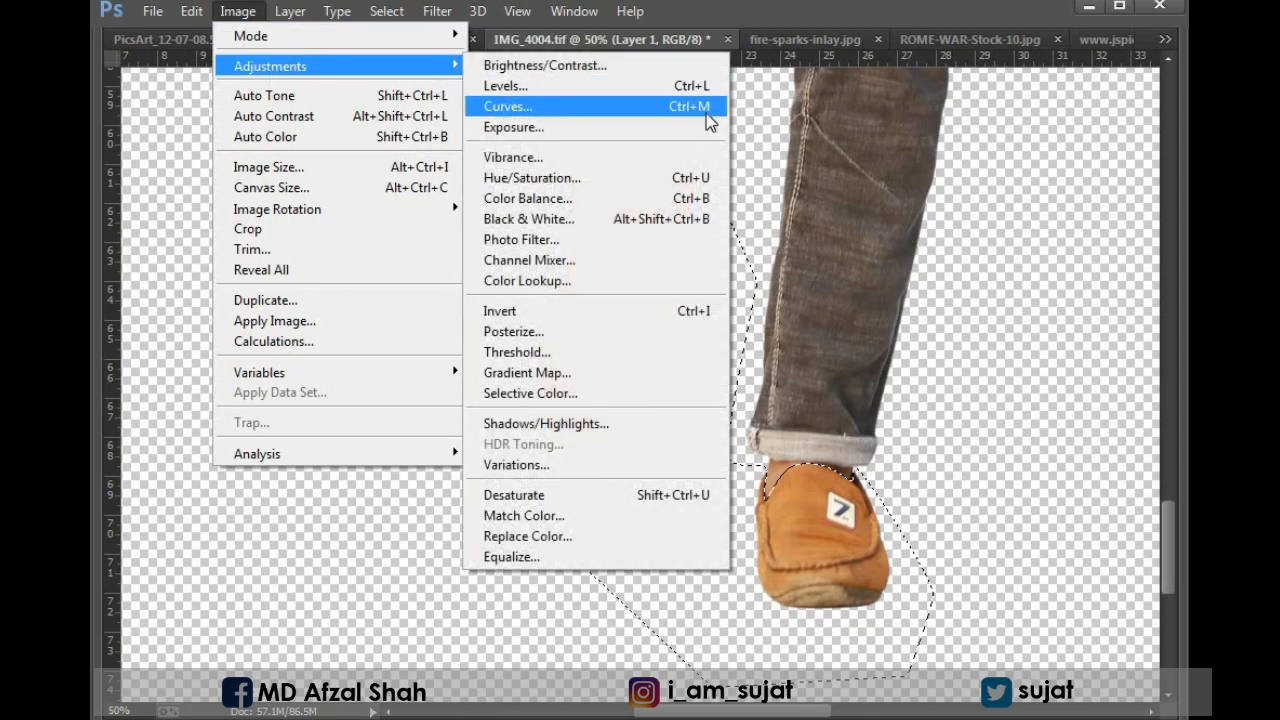
left_click(528, 180)
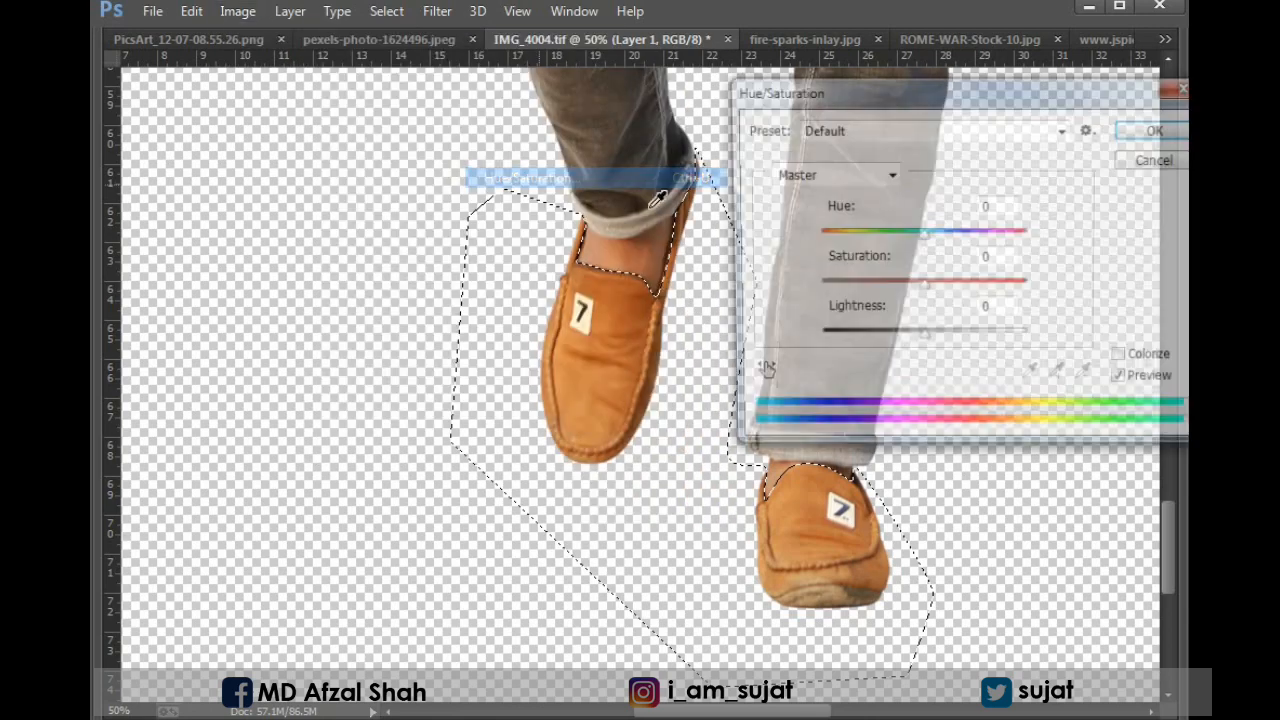
left_click_drag(916, 287, 790, 288)
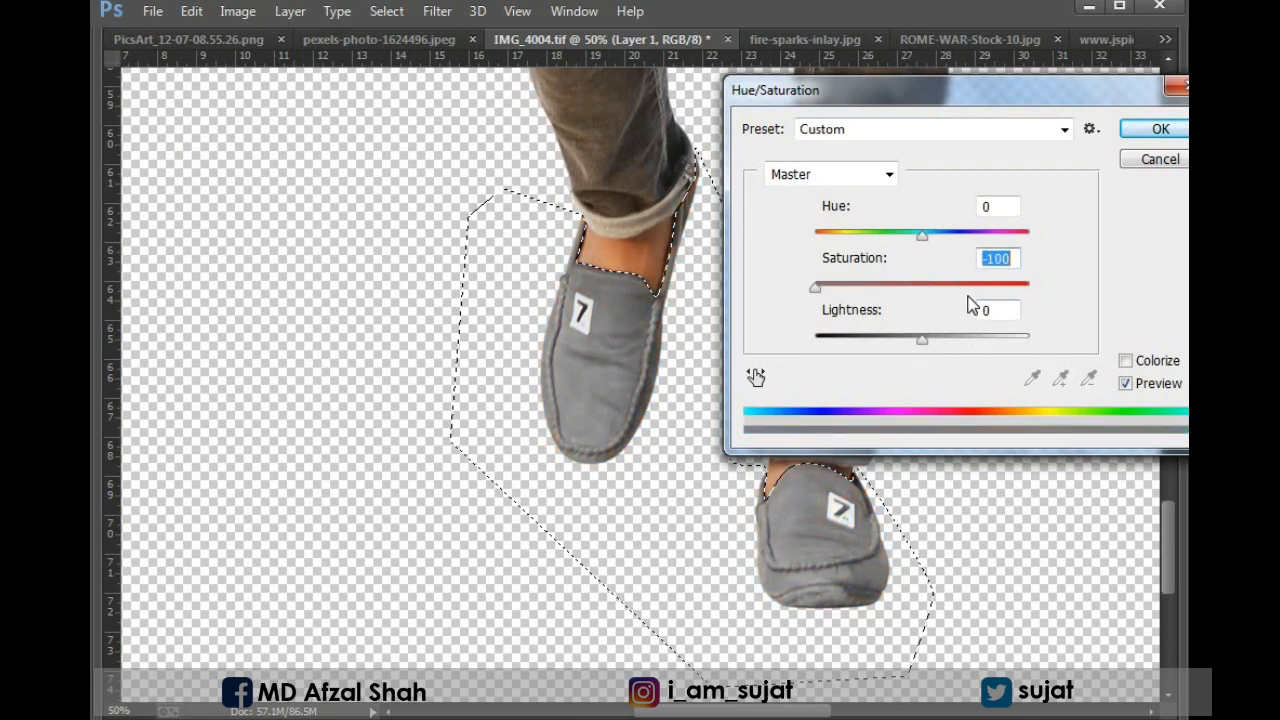
left_click_drag(968, 286, 809, 277)
left_click_drag(921, 340, 874, 342)
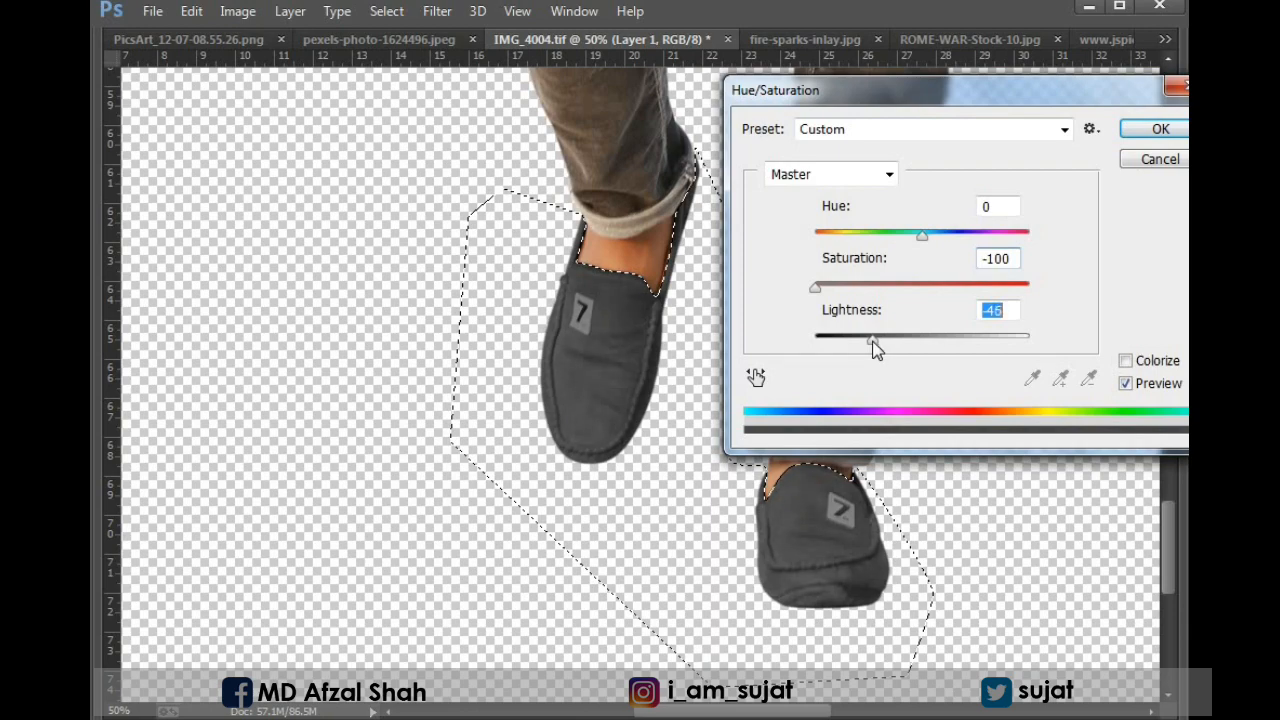
left_click(1145, 129)
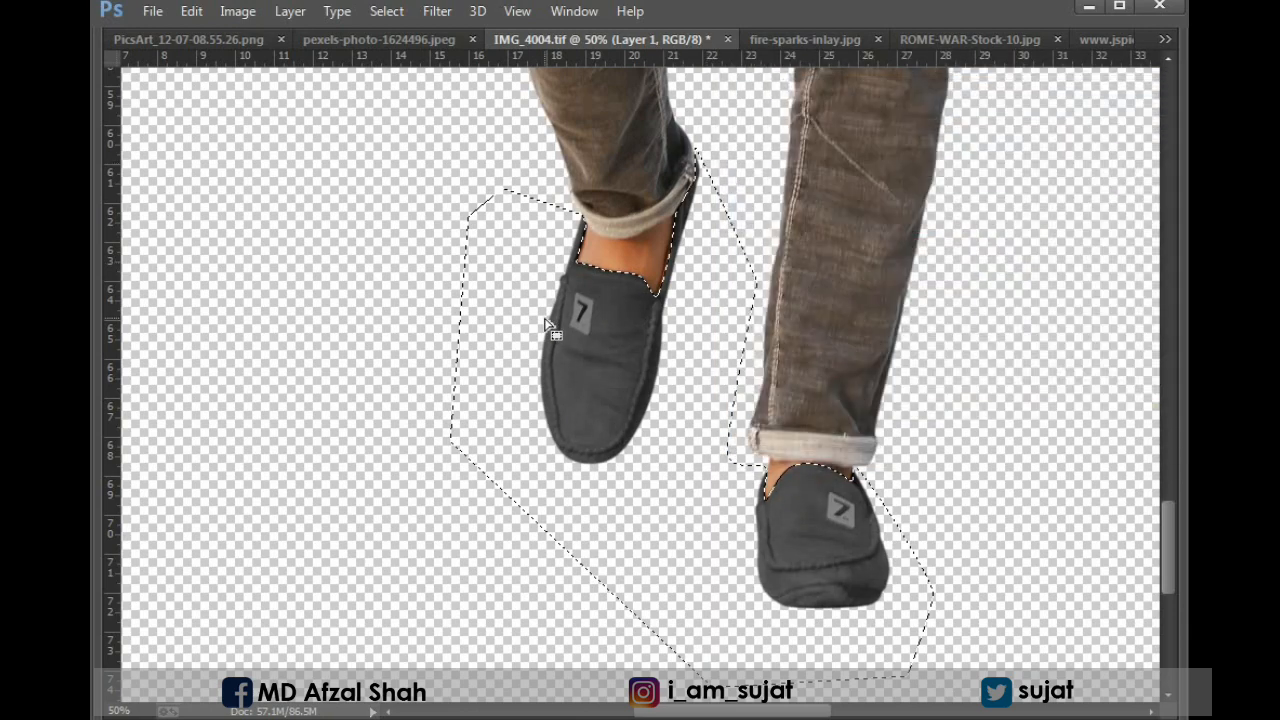
Darken the lower toe edge of the front shoe with the Burn tool and clear the selection.
key("Tab")
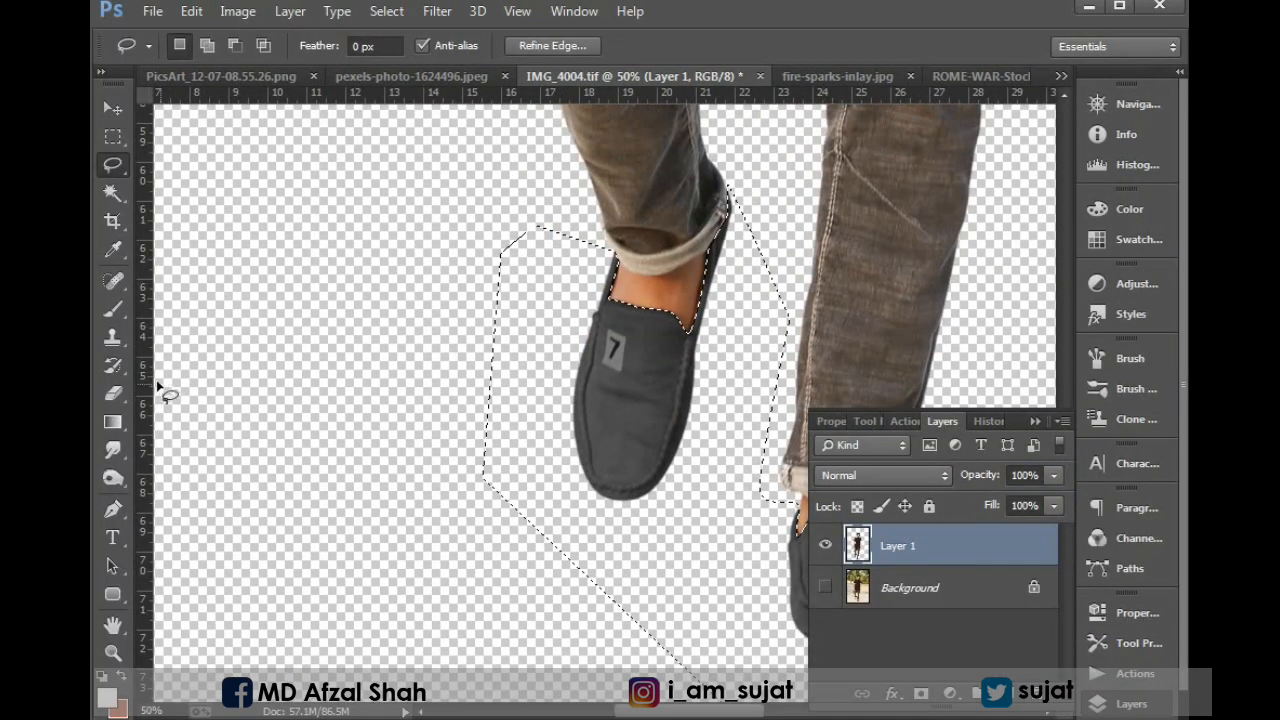
left_click(113, 478)
key("Tab")
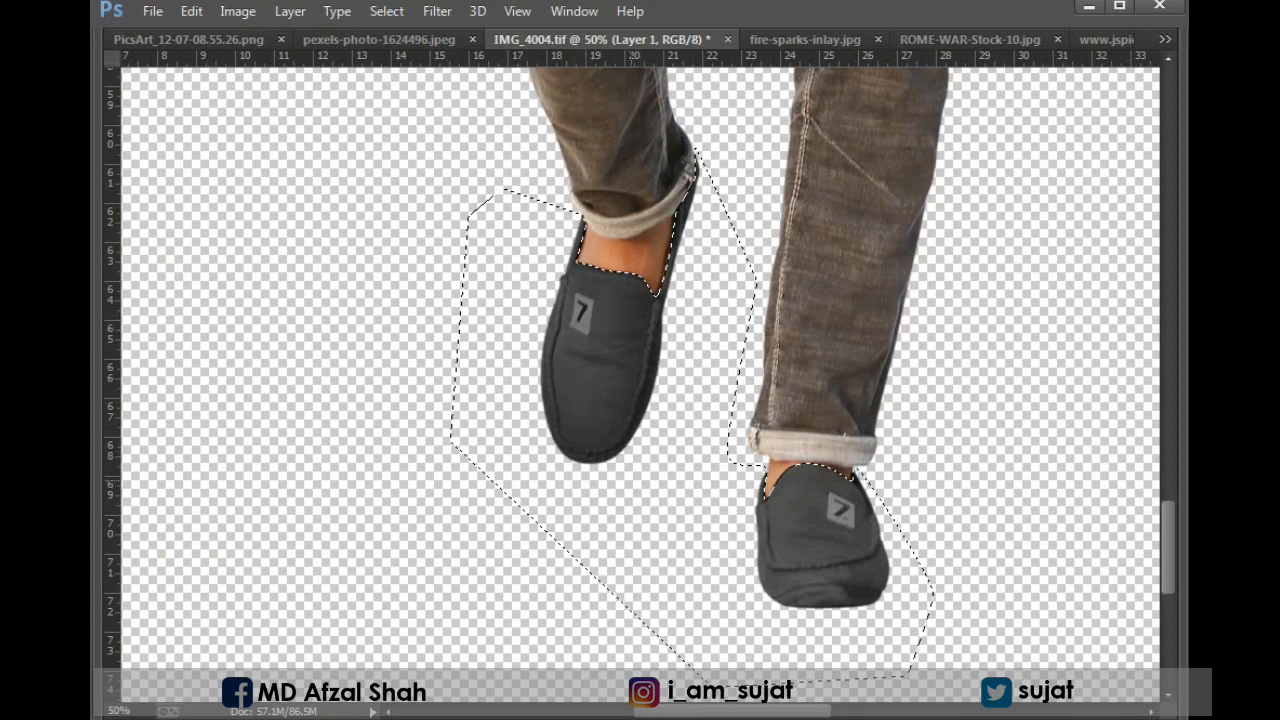
mouse_move(576, 508)
left_mouse_down()
mouse_move(549, 477)
mouse_move(406, 396)
left_mouse_up()
left_click_drag(612, 484, 654, 480)
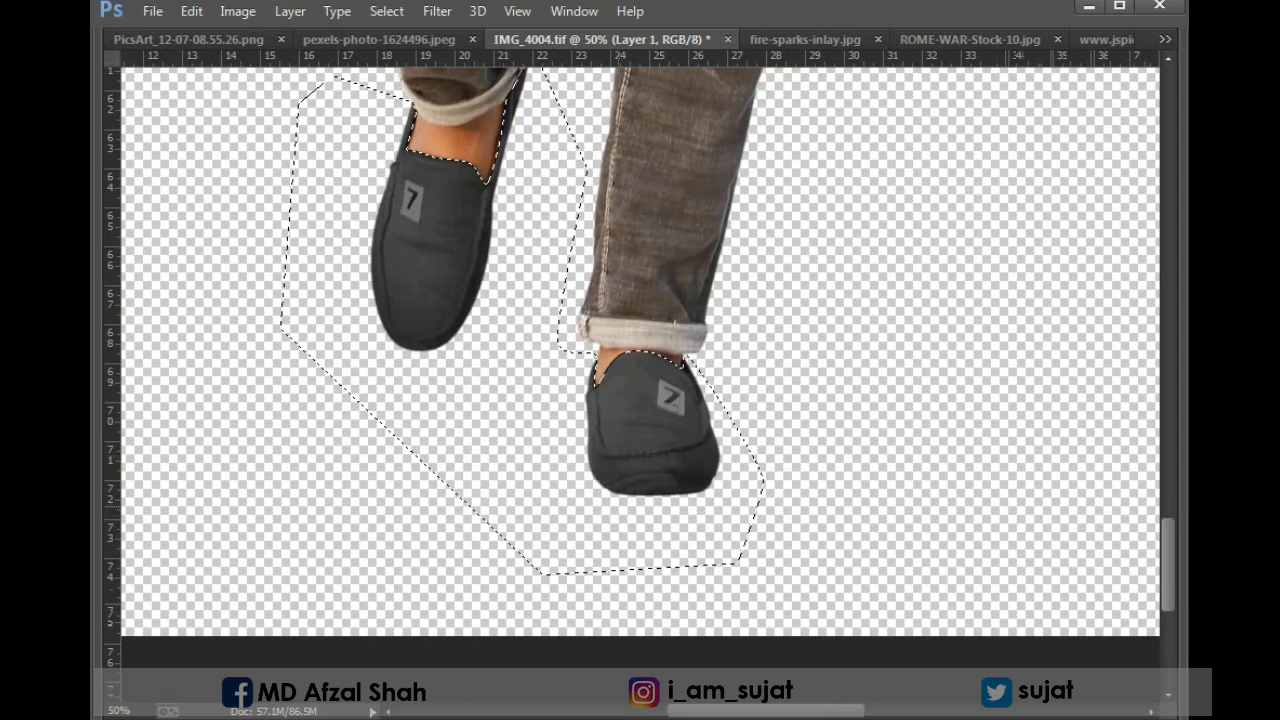
key("ctrl+0")
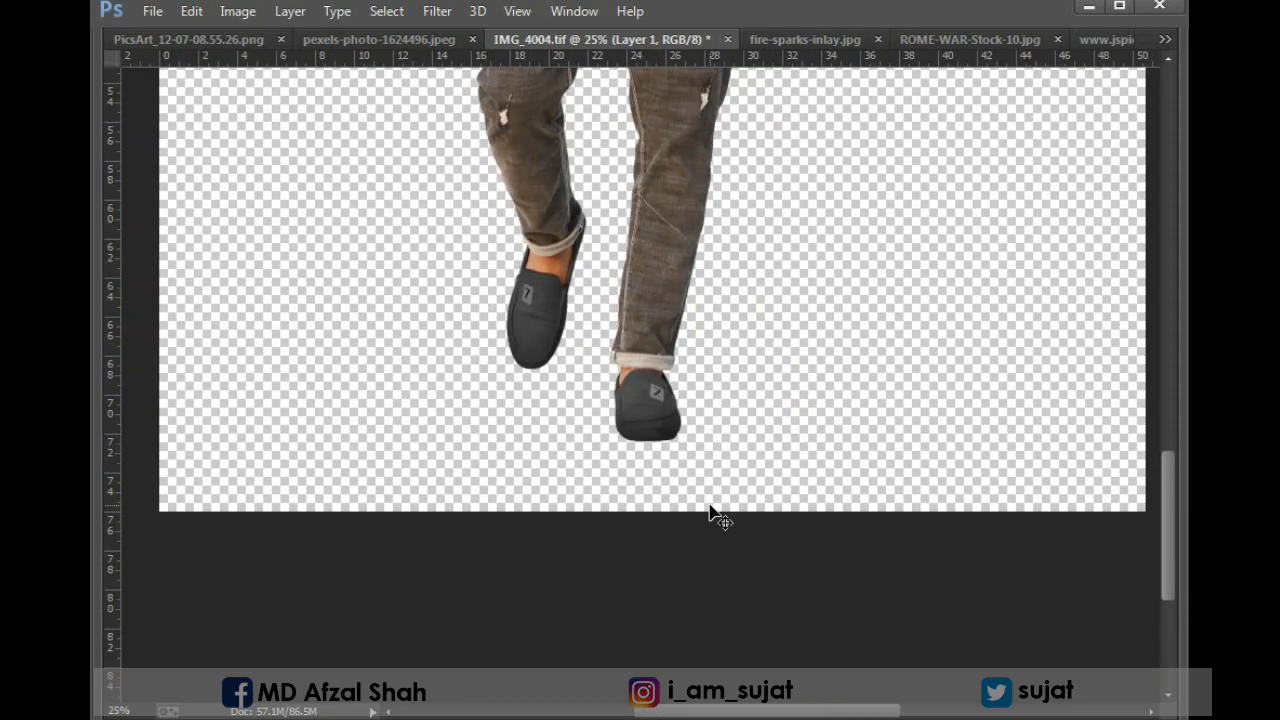
Scale the man's cutout down proportionally around its centre, leaving more empty canvas on all sides.
key("ctrl+plus")
key("ctrl+plus")
key("ctrl+plus")
key("ctrl+plus")
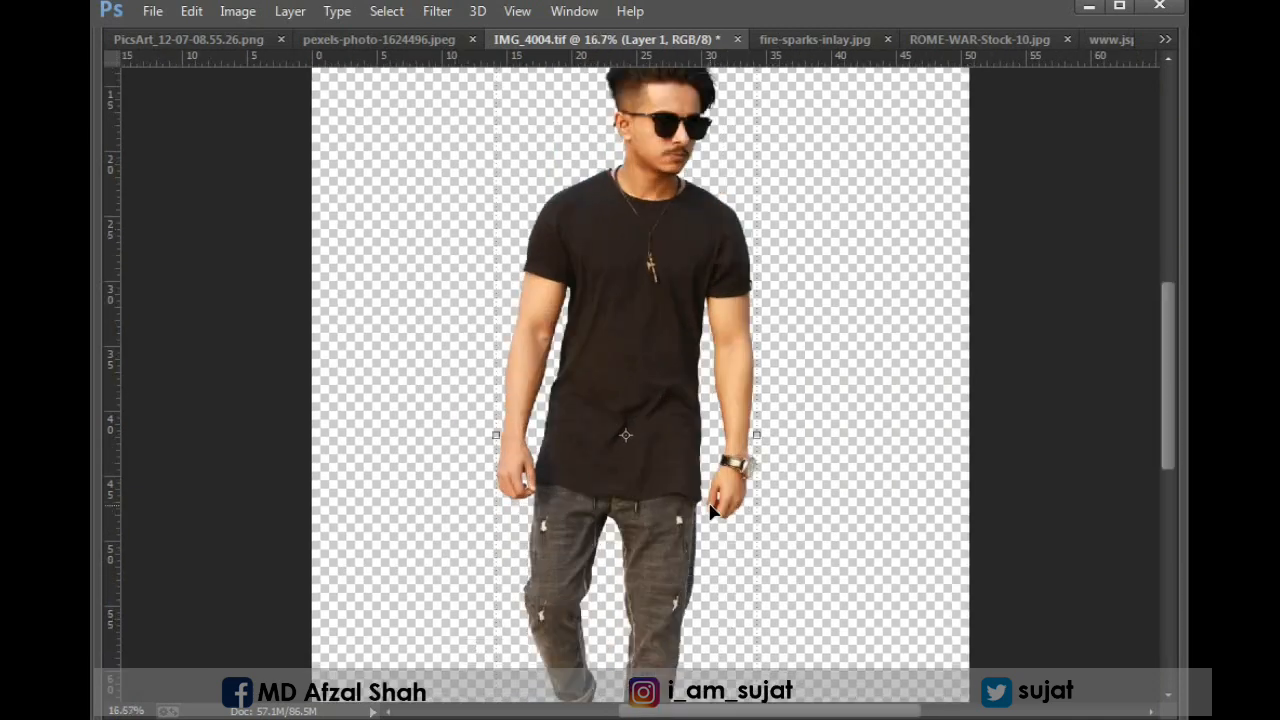
left_click_drag(622, 98, 594, 486)
left_click_drag(500, 226, 932, 515)
left_click_drag(621, 240, 690, 456)
key("ctrl+0")
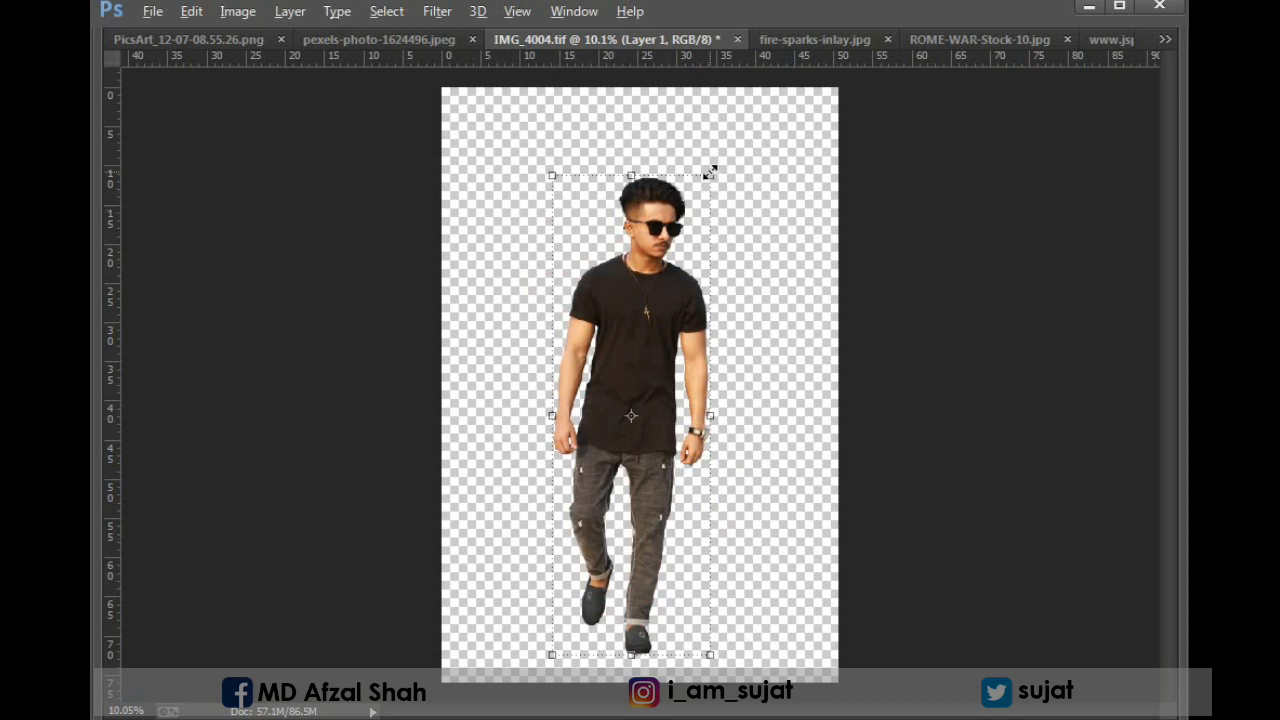
left_click_drag(709, 173, 677, 249)
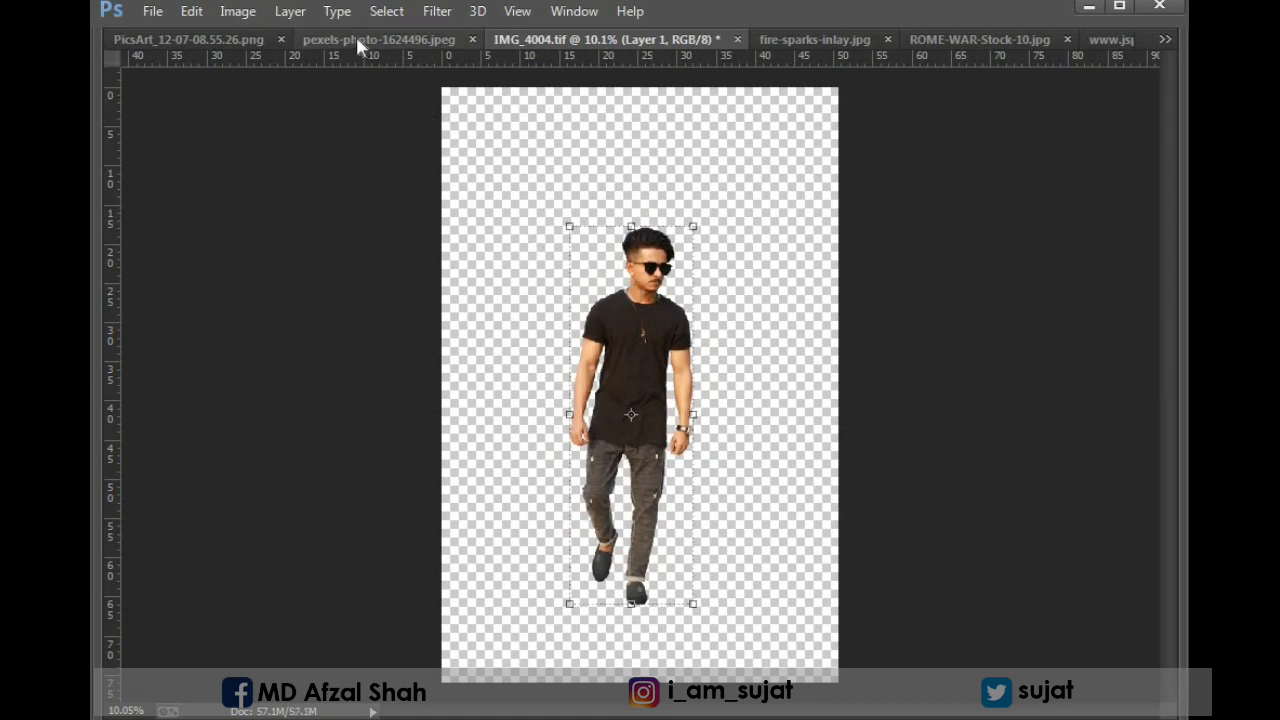
Copy the mountain photo pexels-photo-1624496.jpeg into IMG_4004.tif as a new layer and hide the man's layer.
left_click(358, 42)
left_click_drag(583, 340, 625, 270)
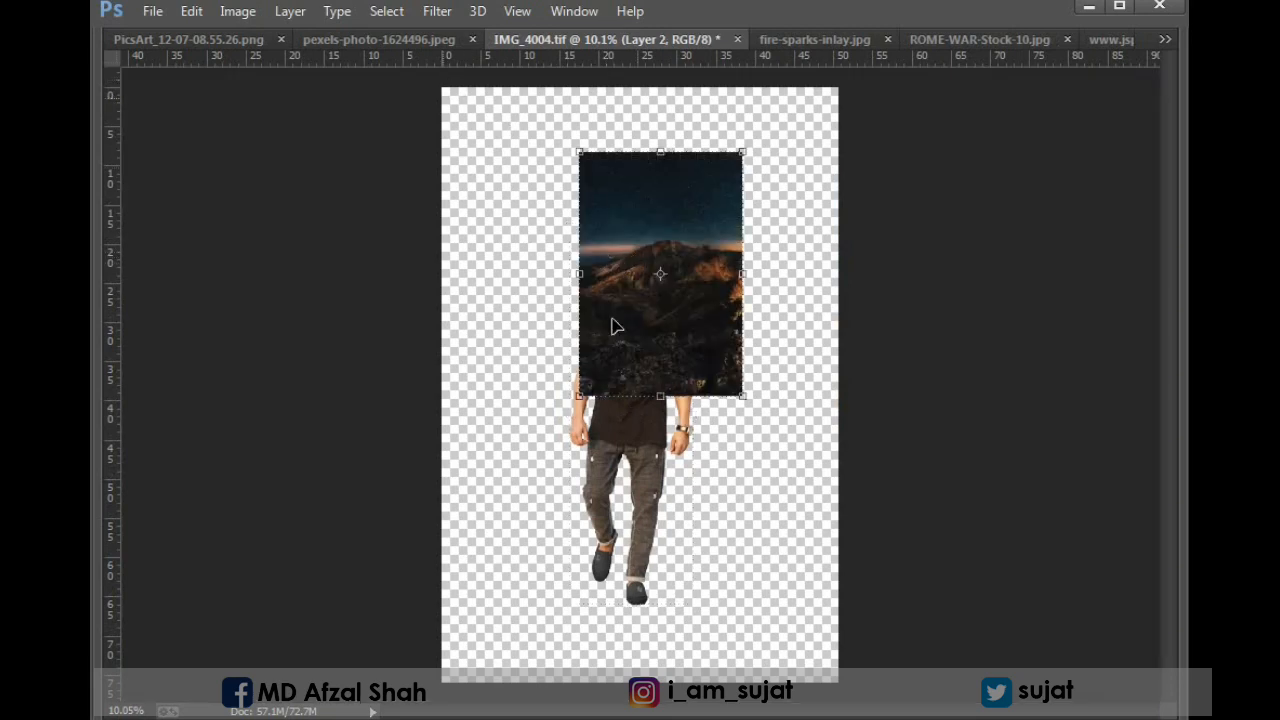
left_click(646, 496)
key("Tab")
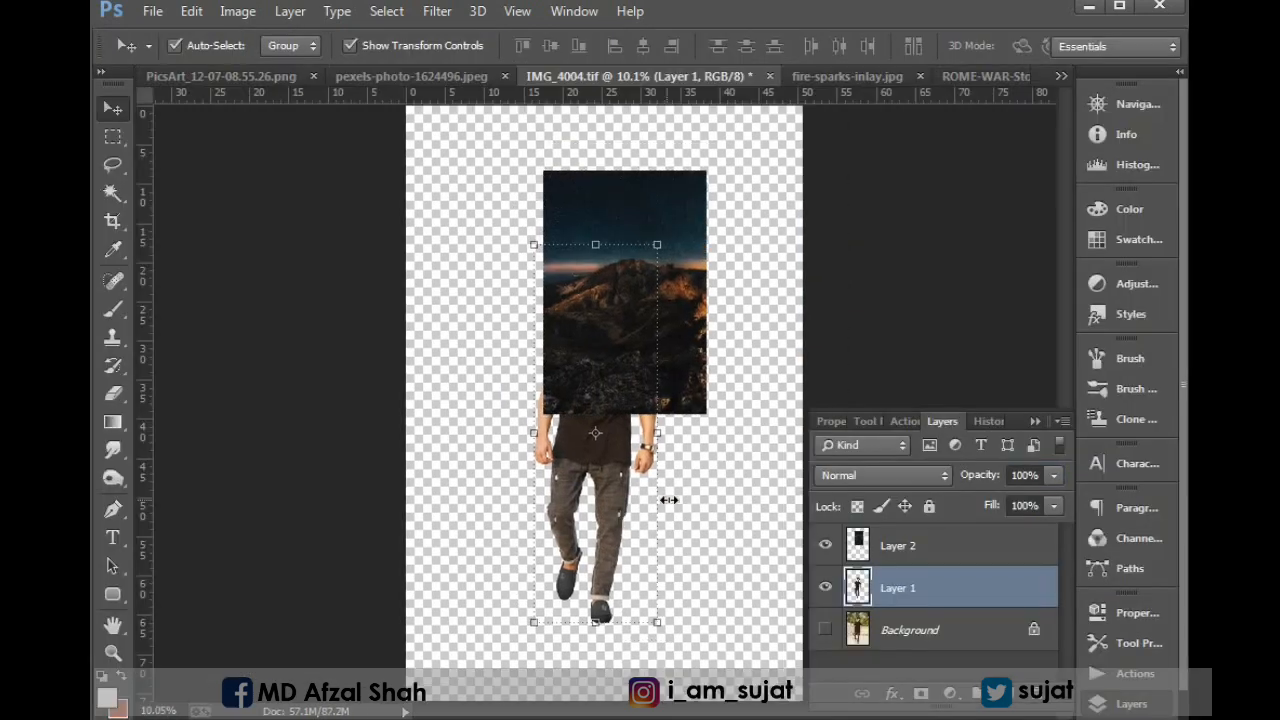
left_click(826, 588)
Close the mountain source photo and copy PicsArt_12-07-08.55.26.png into the lower-left corner of the IMG_4004.tif canvas.
left_click(400, 77)
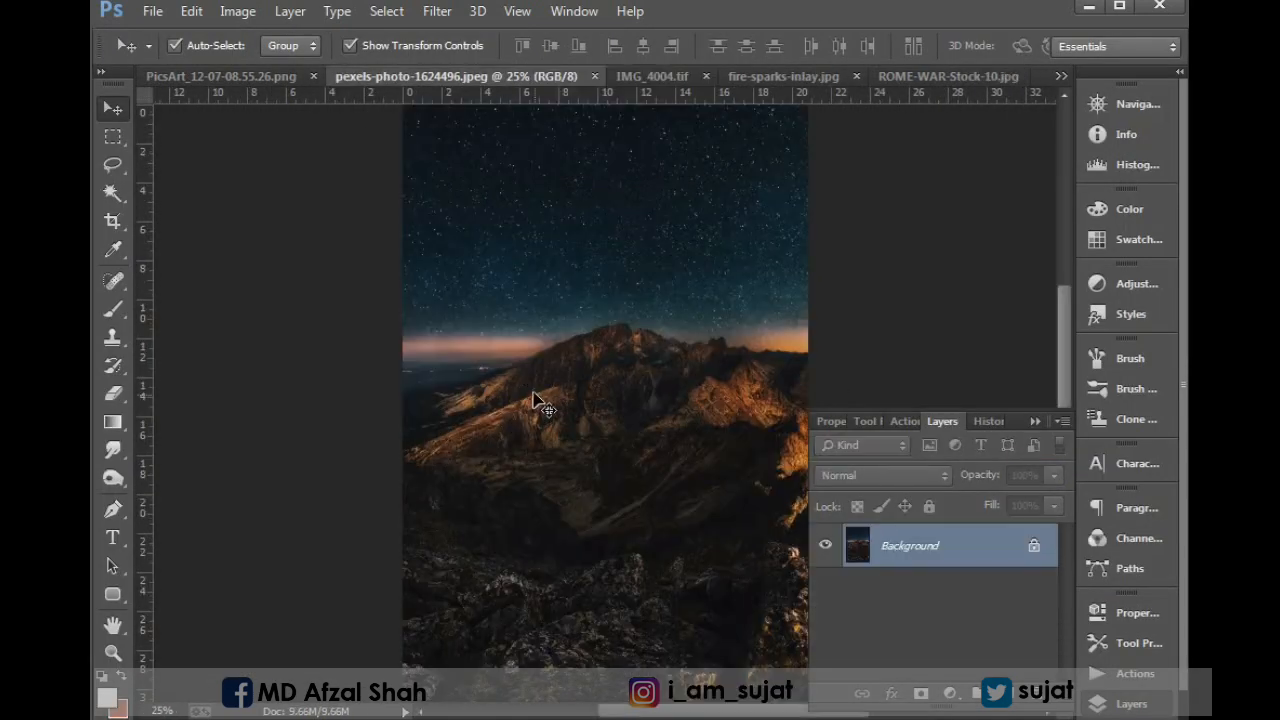
left_click(594, 77)
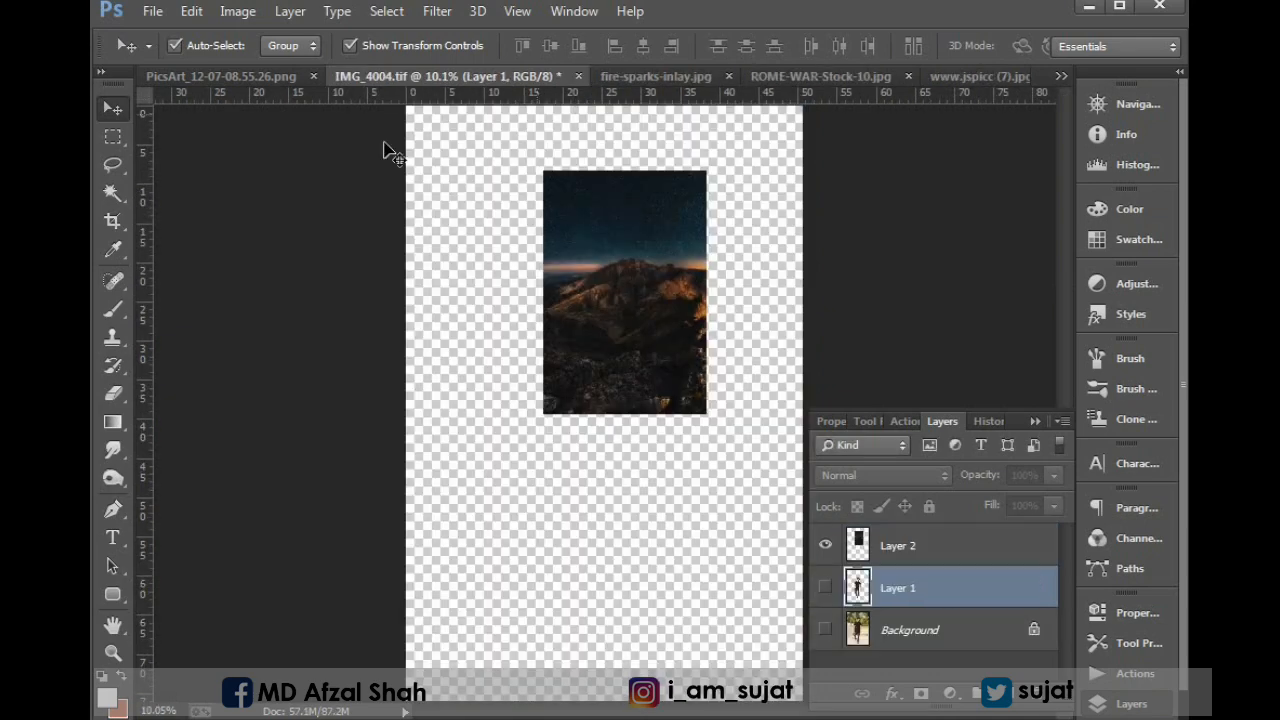
left_click(258, 76)
left_click_drag(540, 331, 458, 606)
key("ctrl+minus")
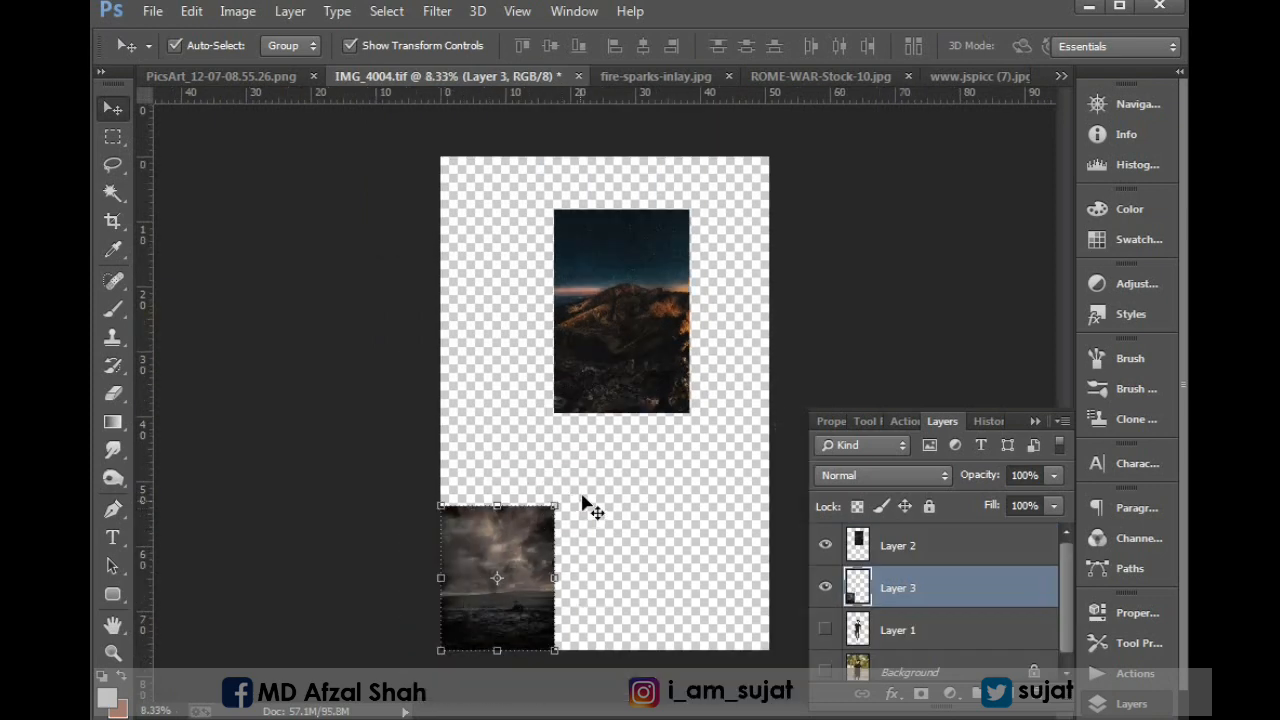
Enlarge the dark cloudy landscape layer to about 343% in height and fit its width to the canvas.
left_click_drag(609, 405, 793, 120)
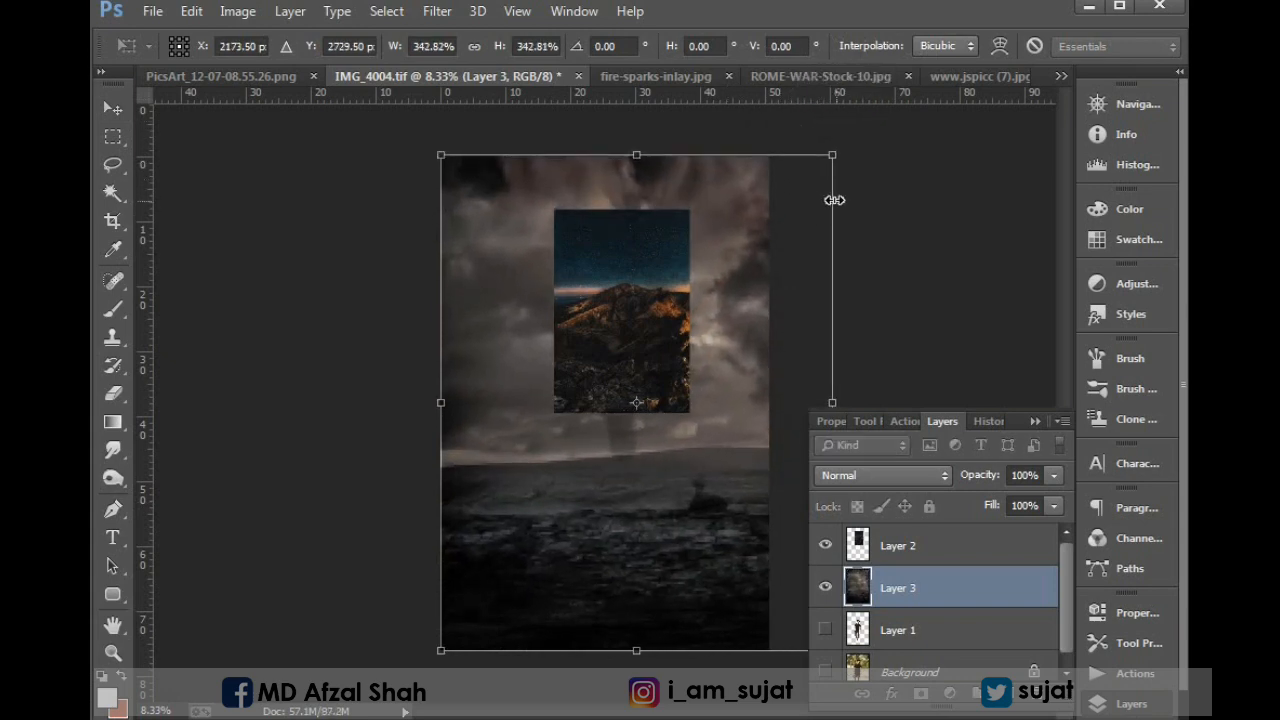
left_click_drag(834, 200, 770, 207)
key("Return")
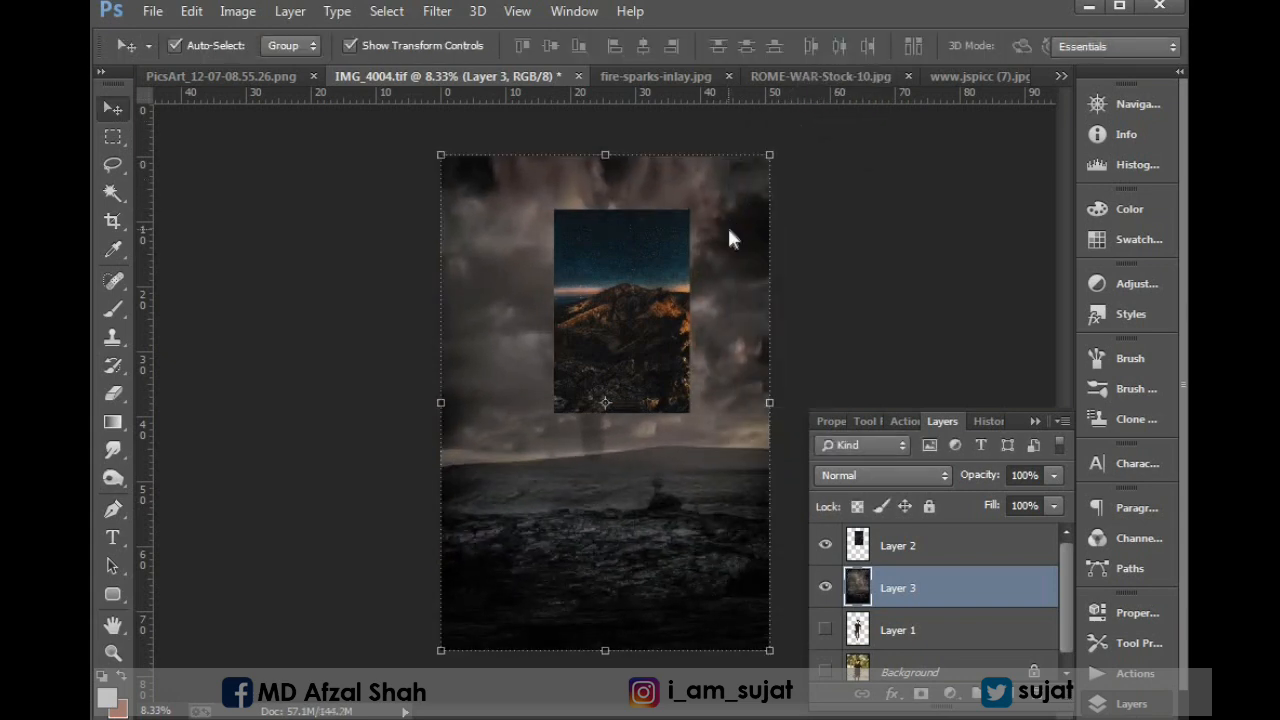
Move the mountain photo to the canvas's left side and scale it to about 245% so it spans the full width.
left_click_drag(657, 315, 541, 222)
key("ctrl+t")
left_click_drag(573, 318, 826, 582)
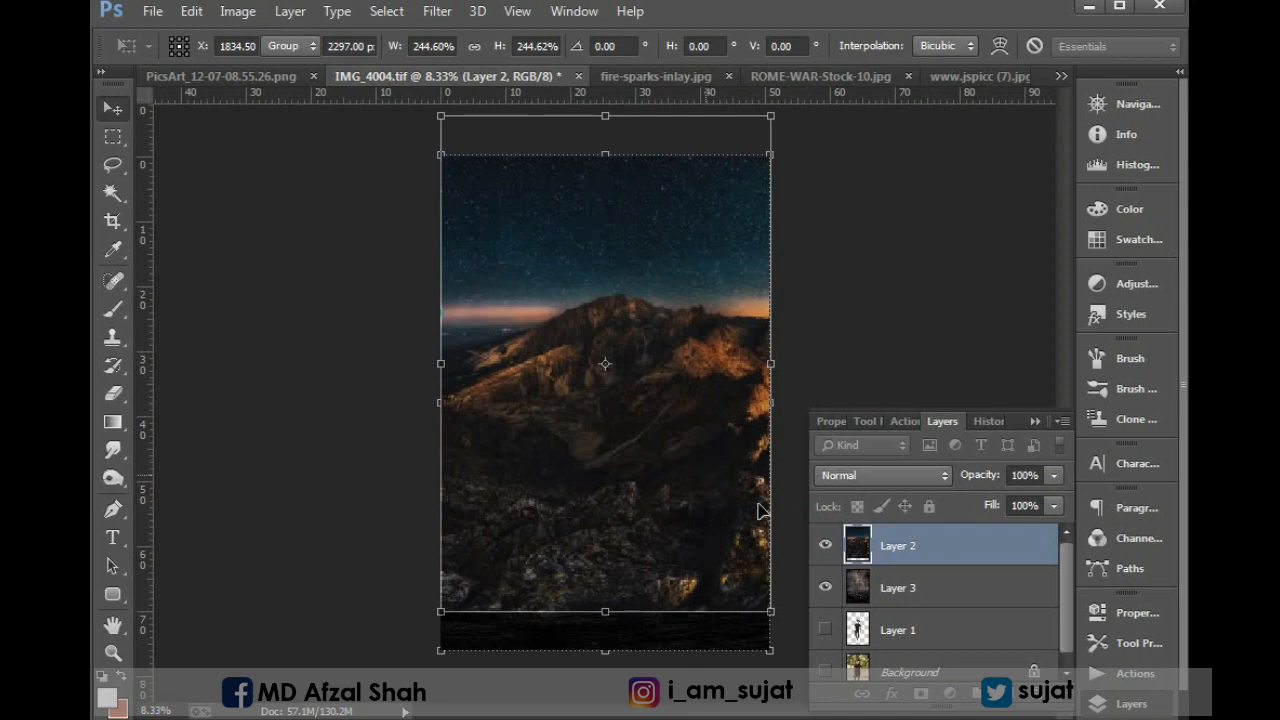
key("Return")
Apply a strong Gaussian Blur to the mountain layer.
left_click(437, 11)
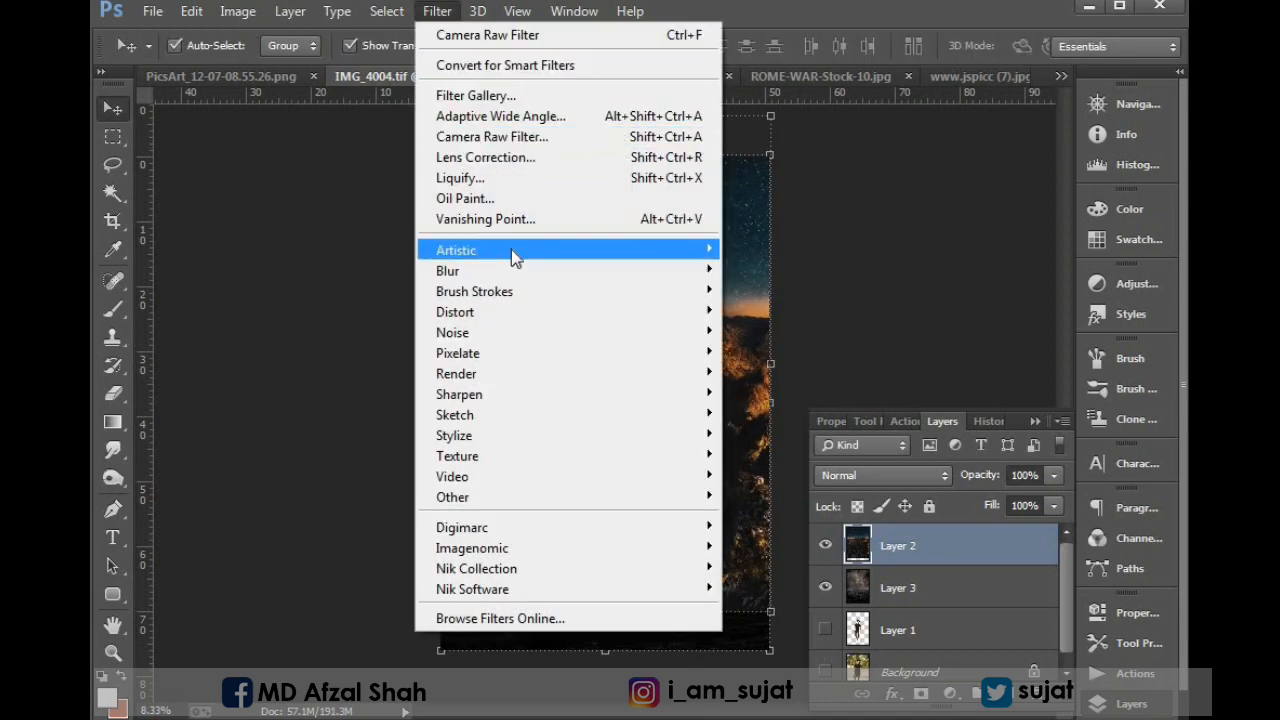
mouse_move(531, 276)
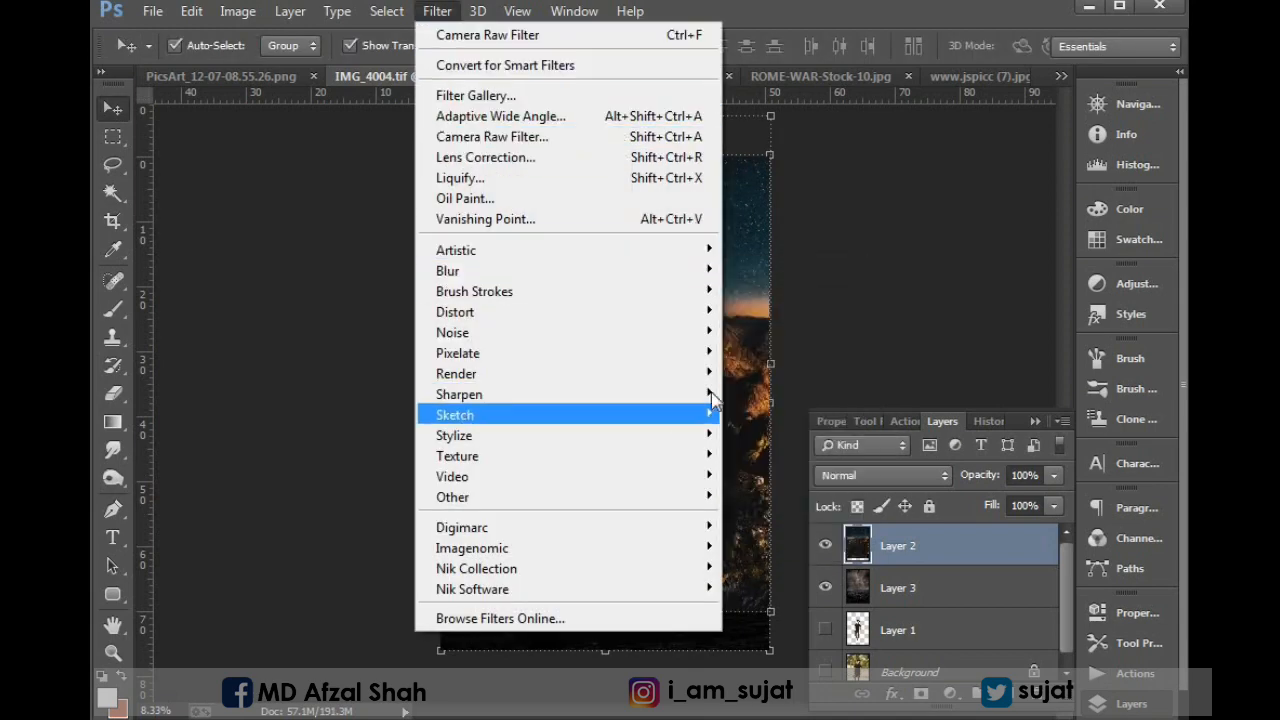
mouse_move(623, 274)
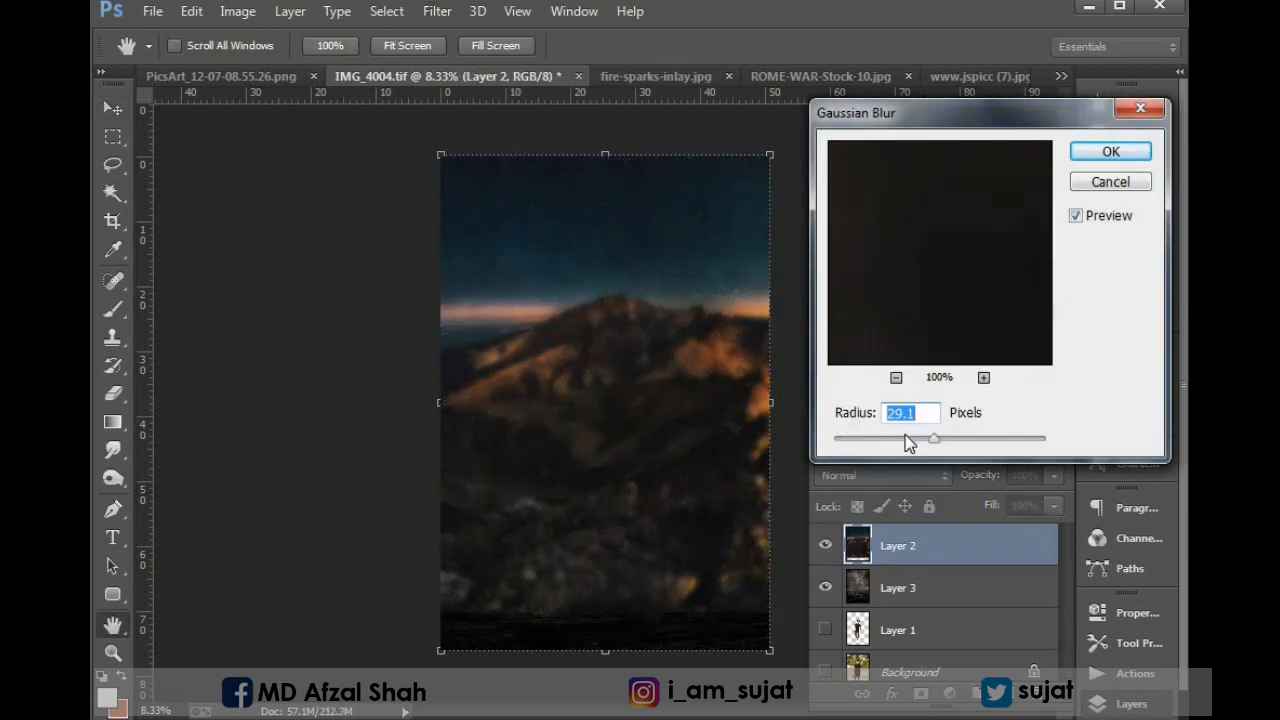
left_click_drag(937, 437, 941, 437)
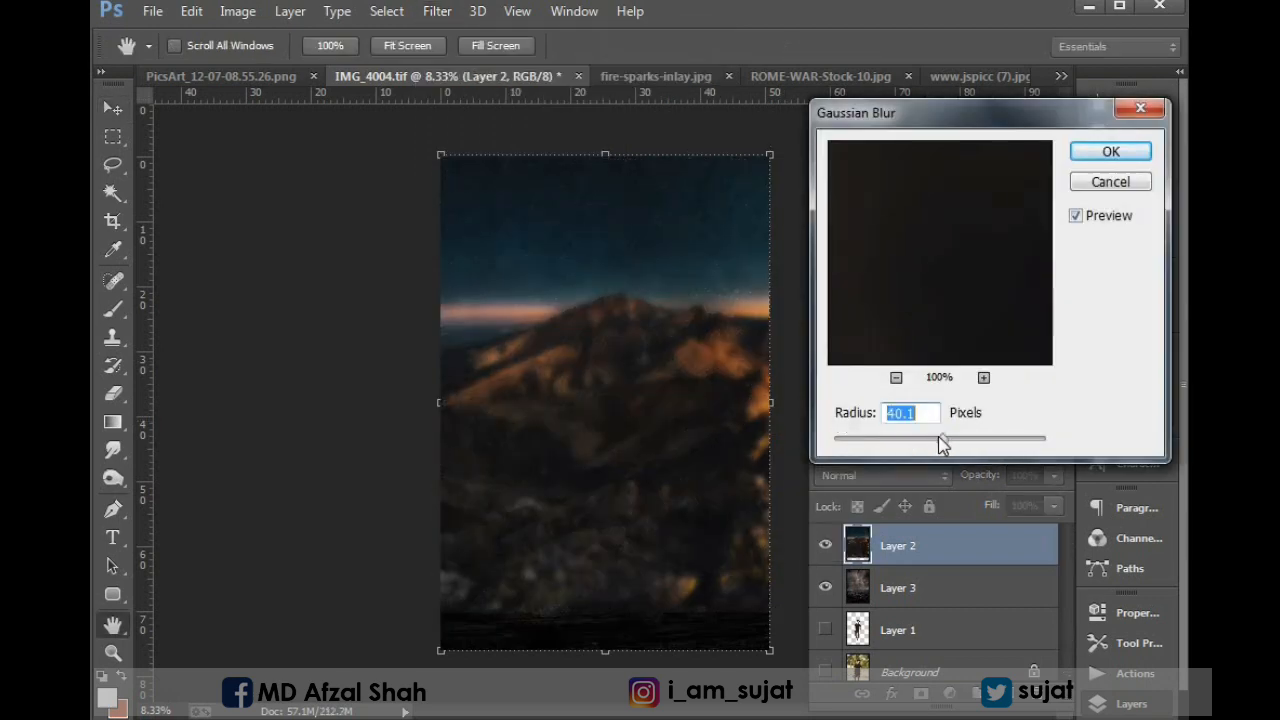
left_click(1102, 155)
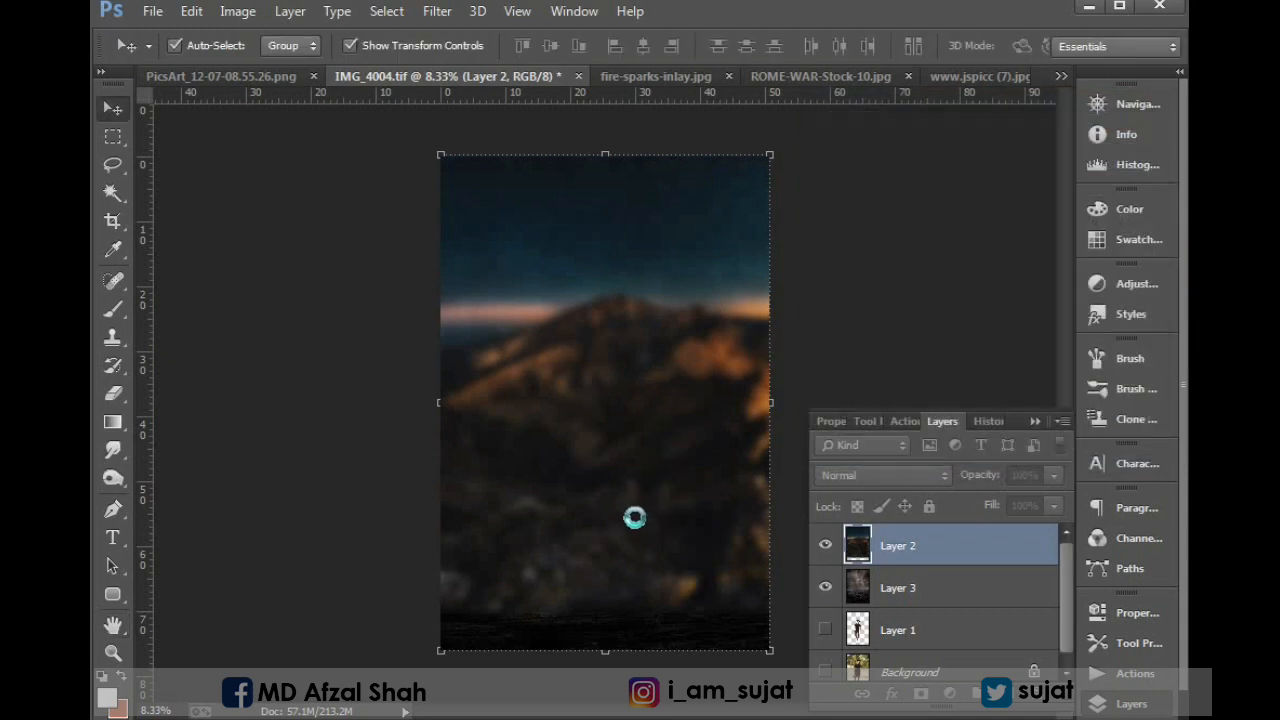
Erase the lower part of the blurred mountain layer with a large soft eraser to reveal the dark rocky ground beneath.
key("e")
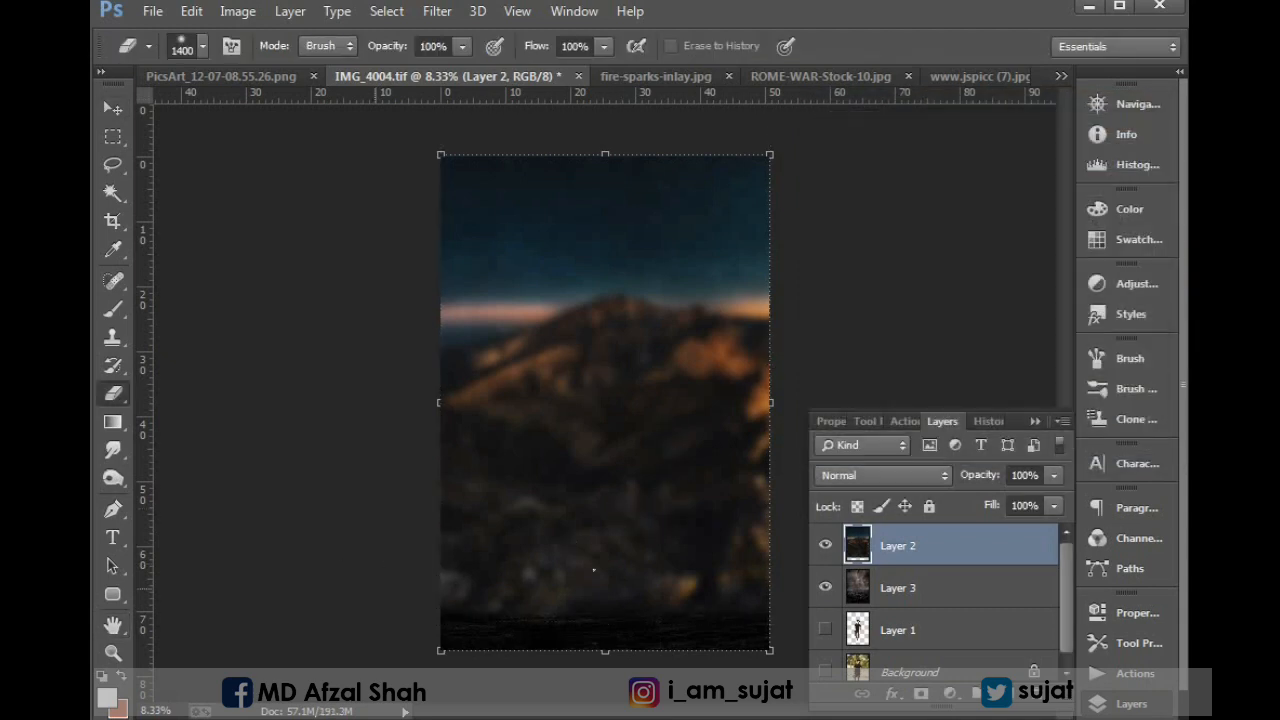
left_click_drag(480, 583, 749, 566)
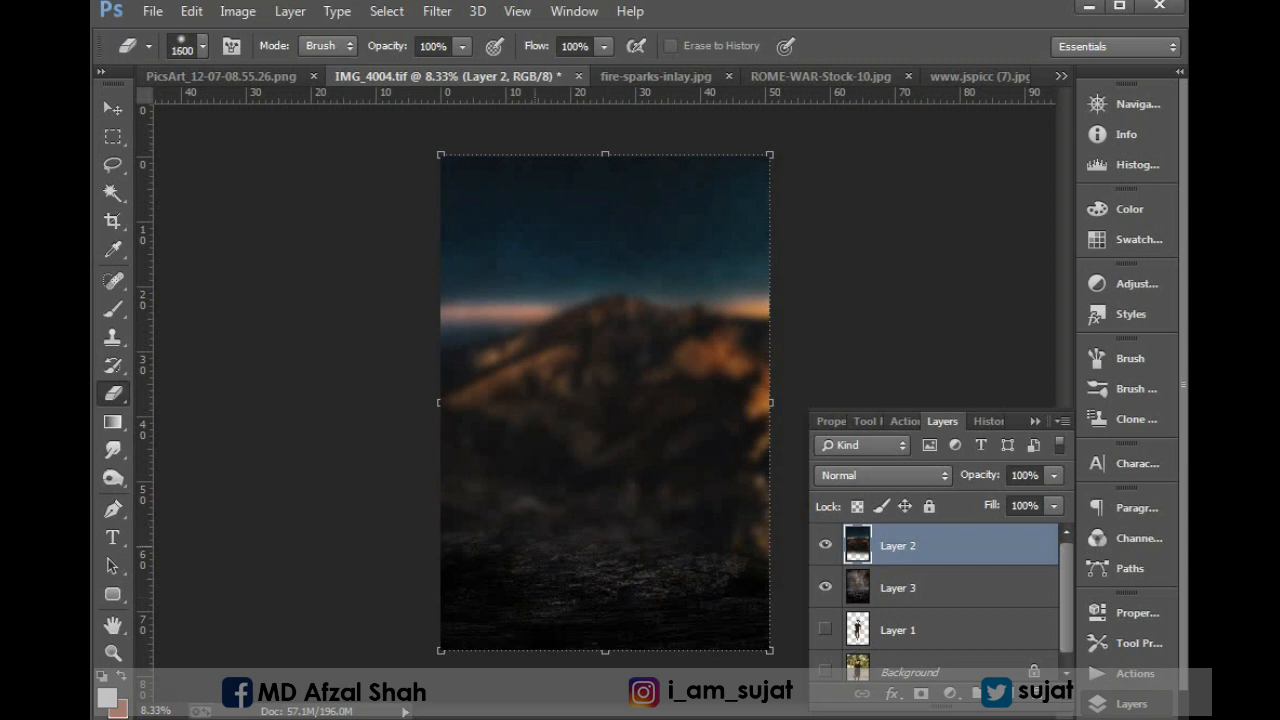
left_click(540, 563)
left_click(625, 328)
mouse_move(646, 488)
left_mouse_down()
mouse_move(762, 457)
mouse_move(703, 445)
mouse_move(400, 477)
left_mouse_up()
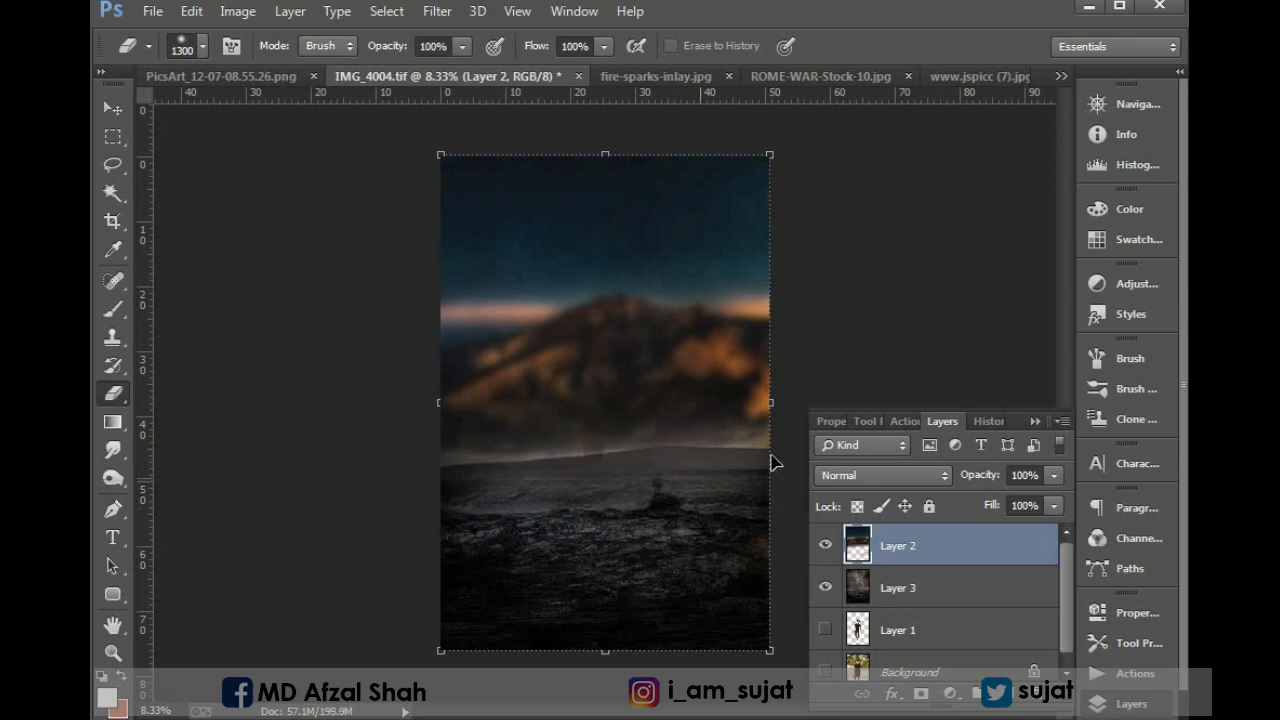
Try the blend modes on the mountain layer one after another, from Darken through Color Dodge, Soft Light and Difference to Color.
key("v")
left_click(902, 475)
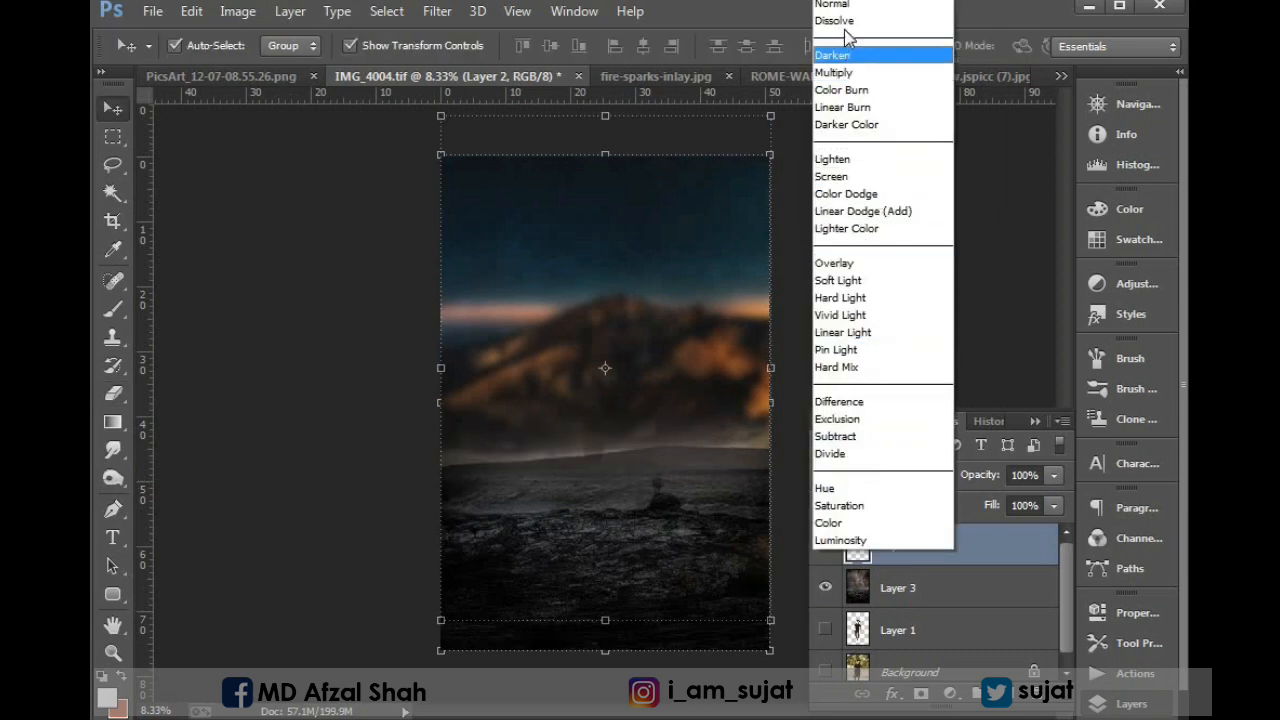
left_click(845, 20)
key("shift+plus")
key("shift+plus")
key("shift+plus")
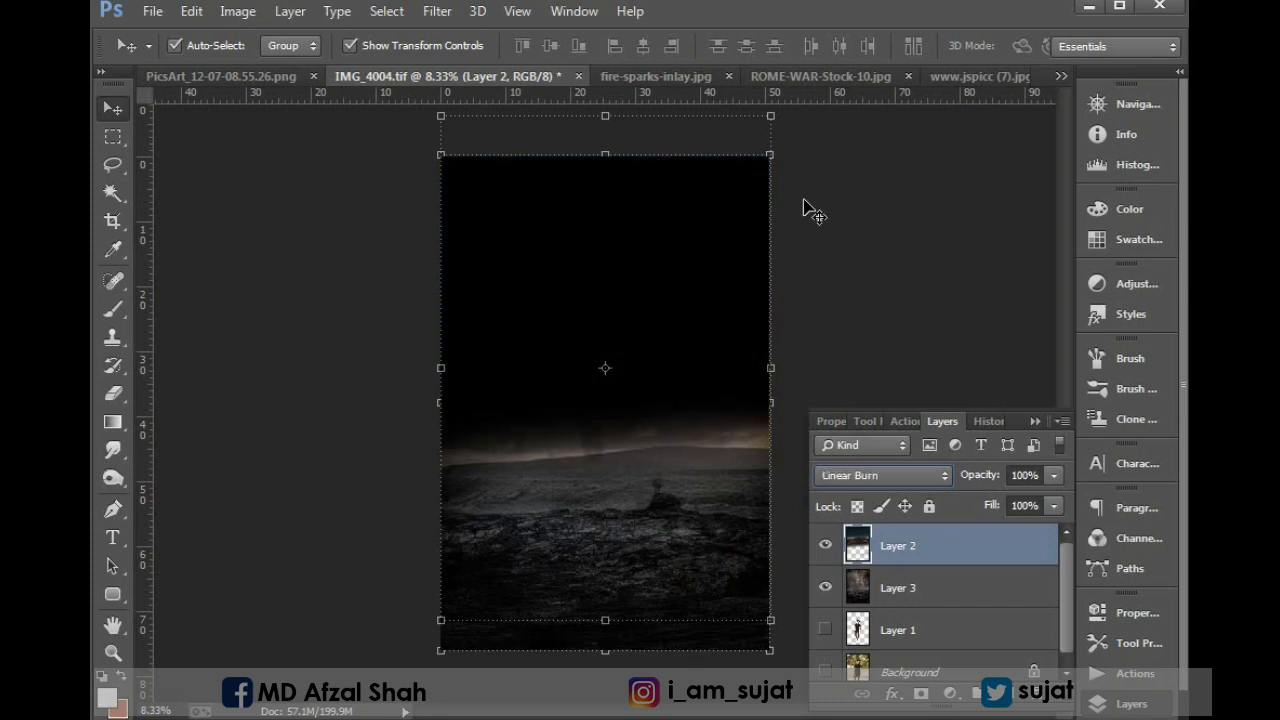
key("shift+plus")
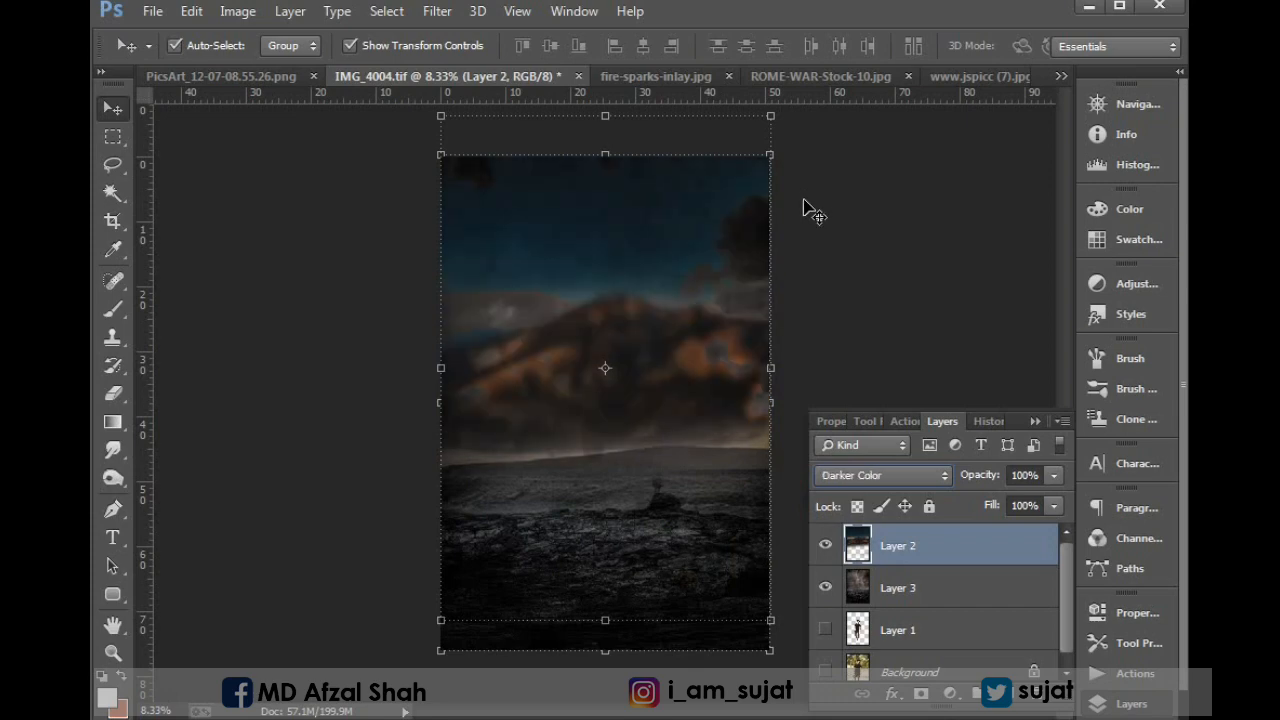
key("shift+plus")
key("shift+plus")
key("shift+plus")
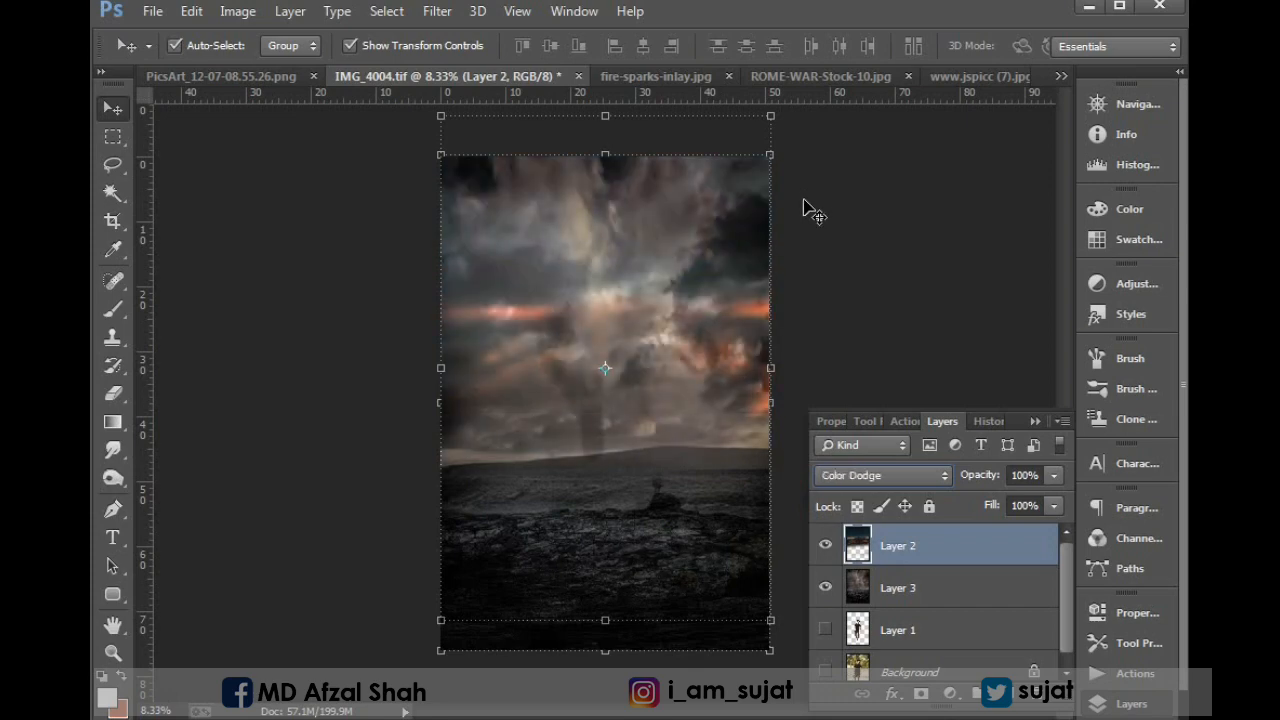
key("shift+plus")
key("shift+plus")
key("shift+plus")
key("shift+plus")
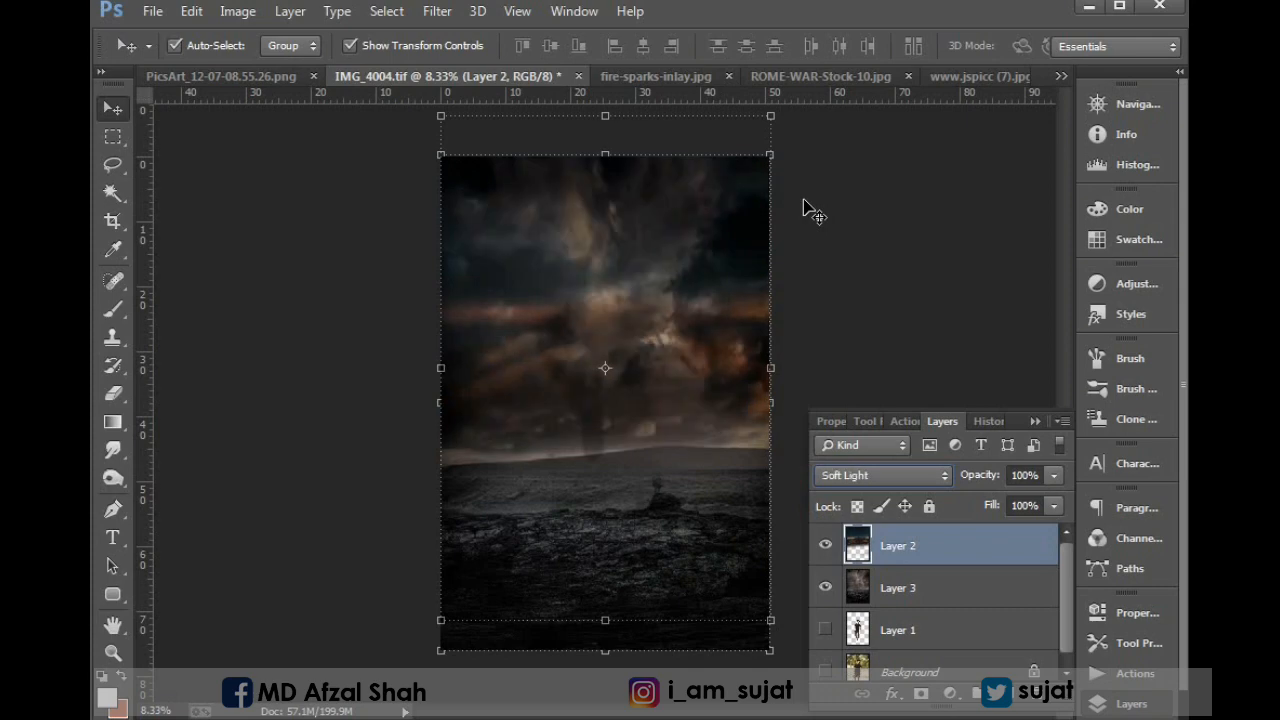
key("shift+plus")
key("shift+plus")
key("shift+plus")
key("shift+plus")
key("shift+plus")
key("shift+plus")
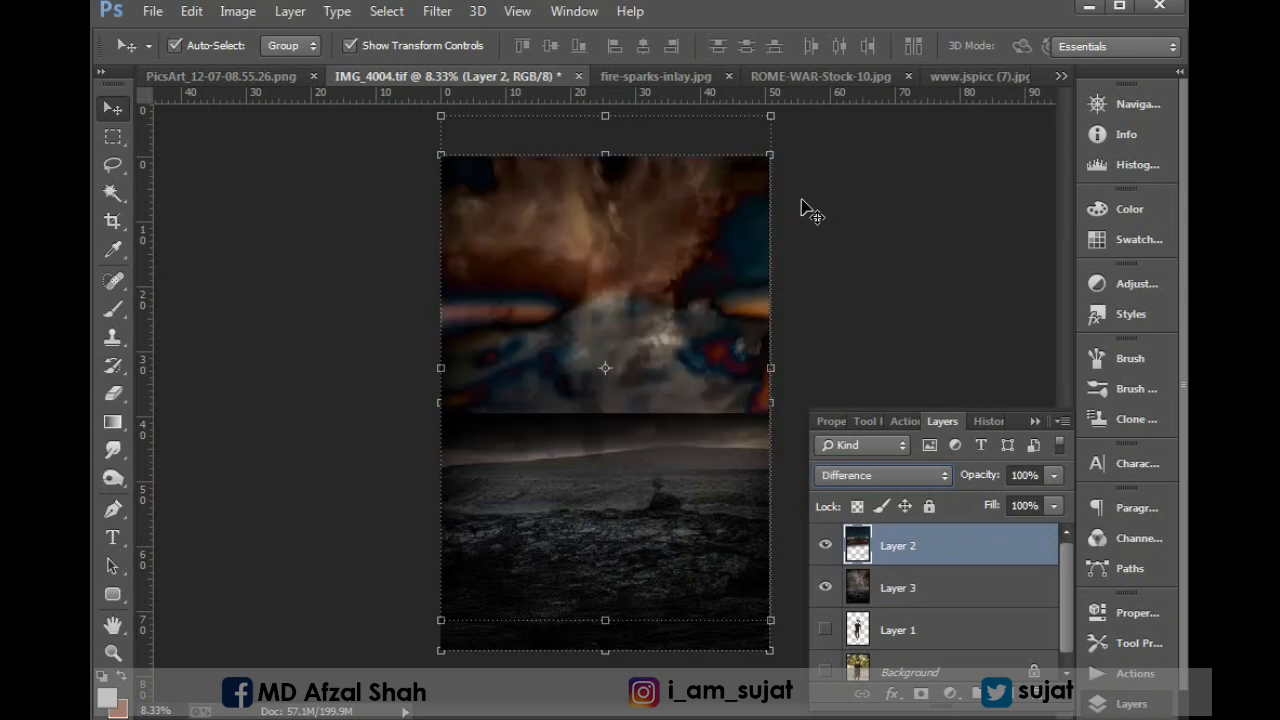
key("shift+plus")
key("shift+plus")
key("shift+plus")
key("shift+plus")
key("shift+plus")
key("shift+plus")
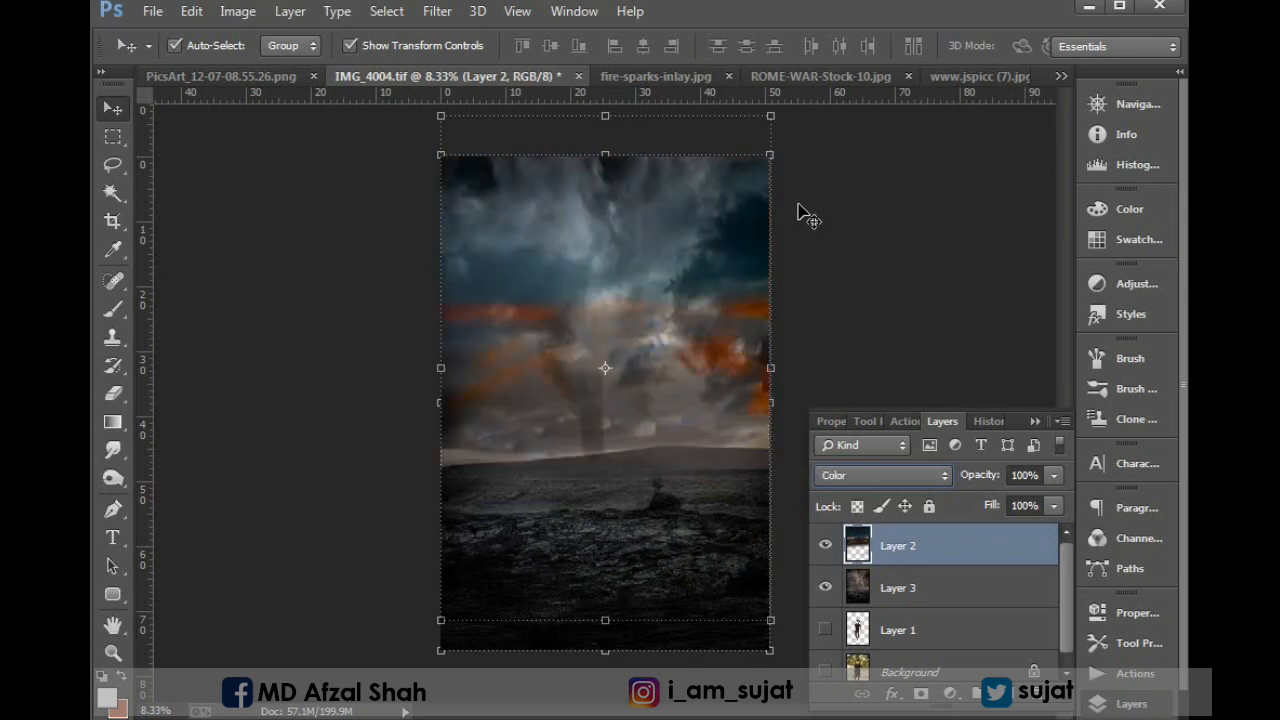
Shift the blurred mountain layer slightly down, return it to Normal blending, and reduce it to 88% opacity and 44% fill.
left_click_drag(720, 277, 640, 316)
left_click(895, 476)
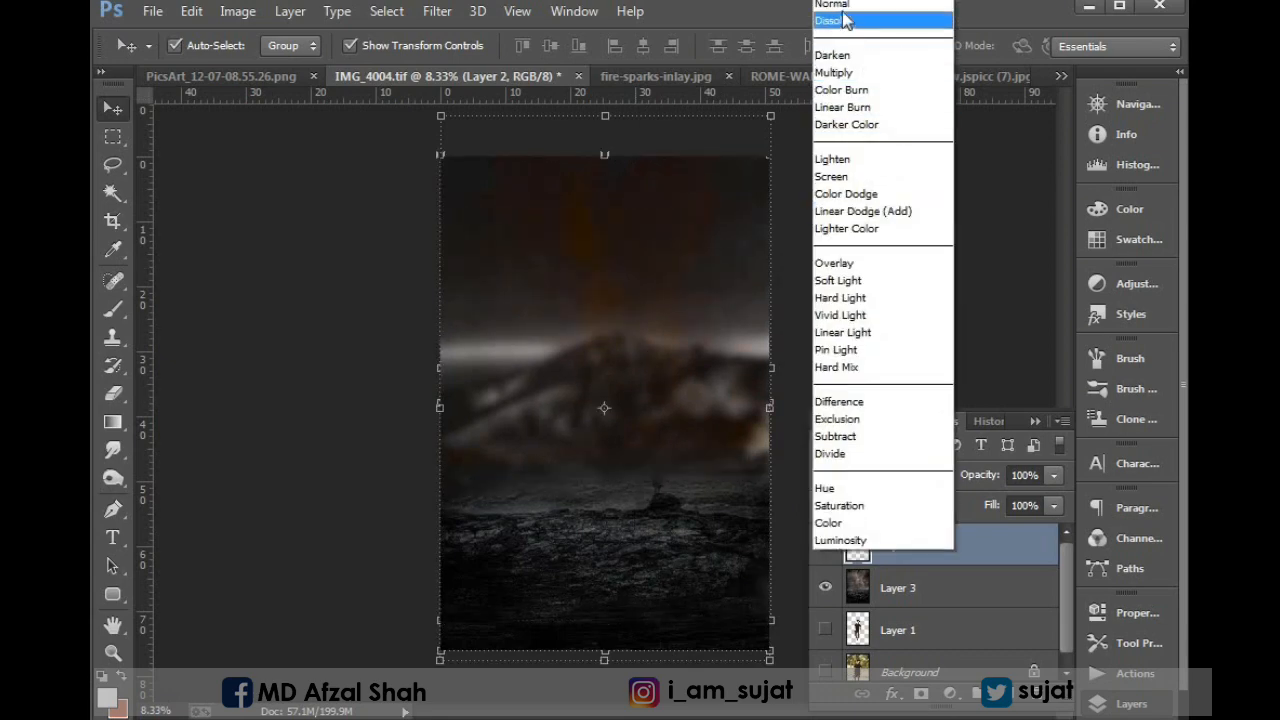
left_click(900, 6)
left_click_drag(985, 480, 934, 508)
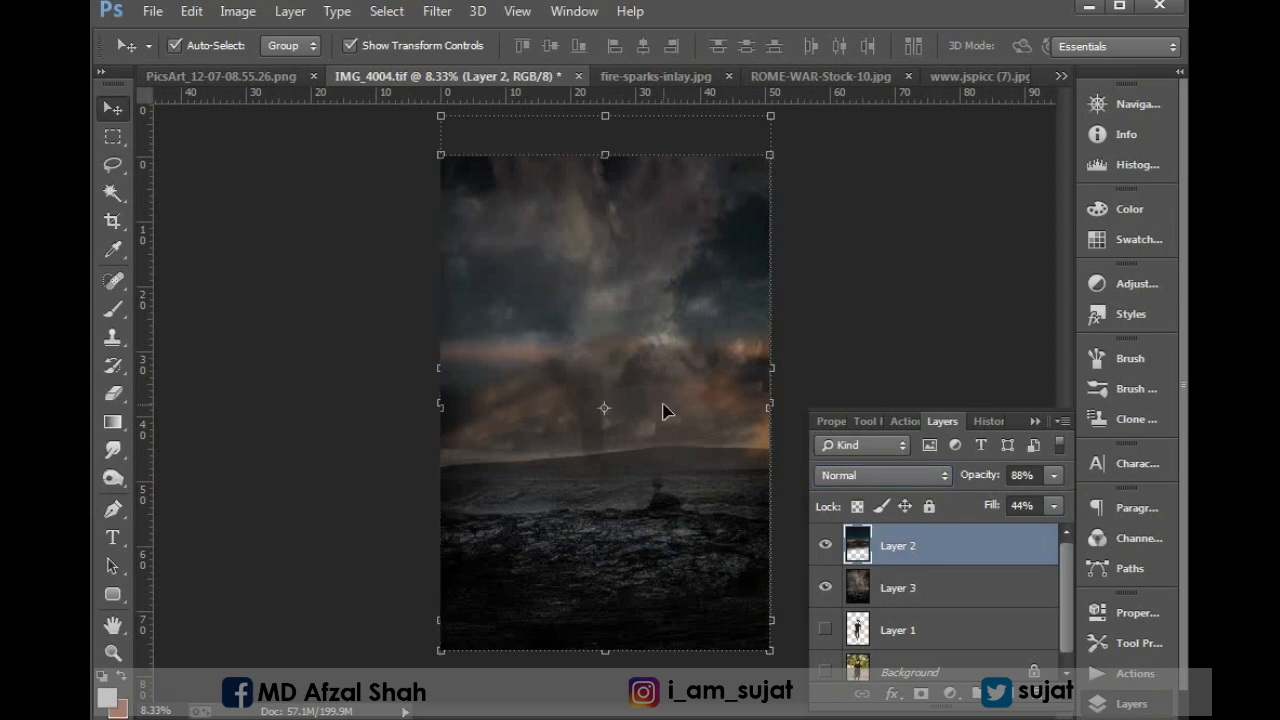
Delete the blurred mountain layer, leaving the stormy sky and rocky ground photo as the backdrop.
key("Delete")
key("ctrl+z")
key("ctrl+z")
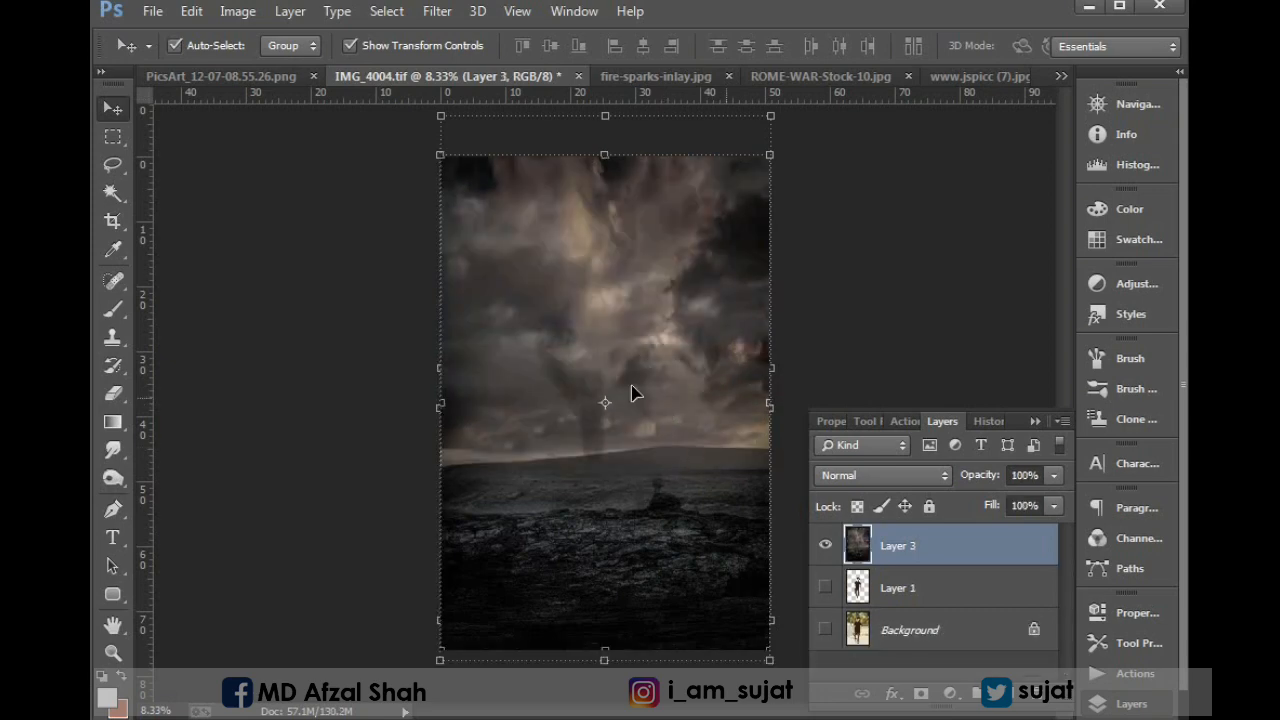
key("ctrl+minus")
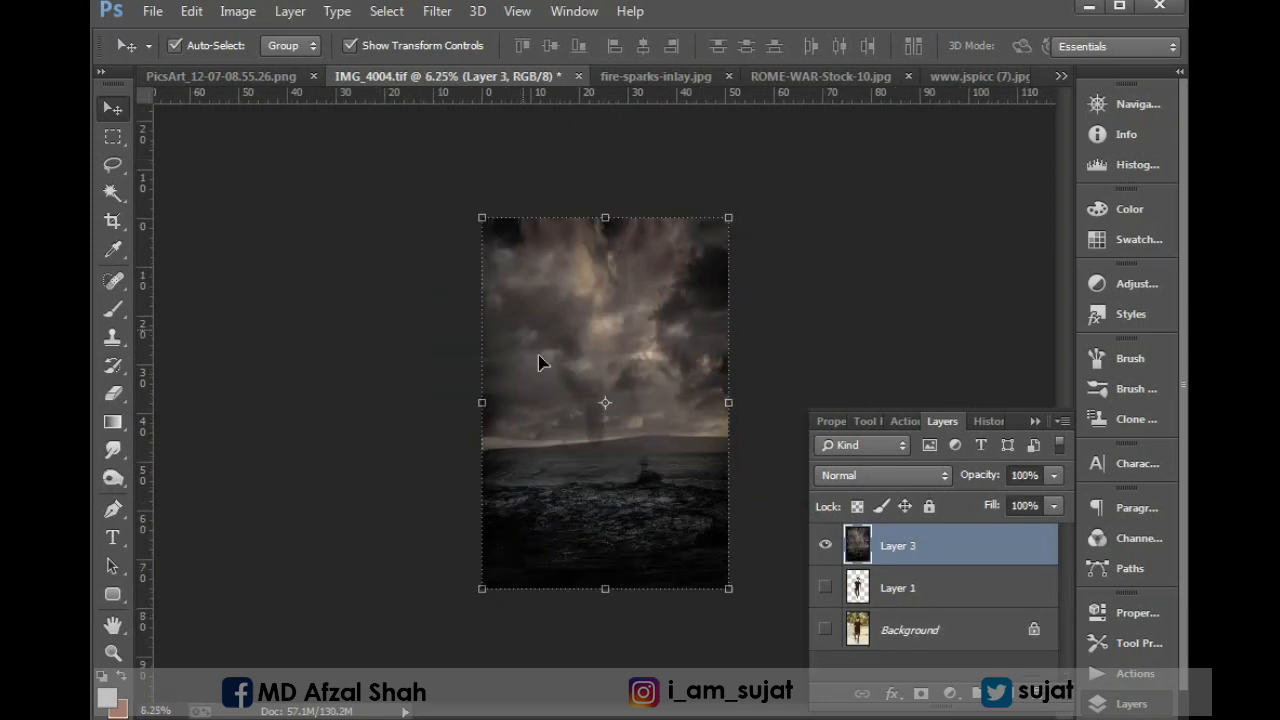
key("ctrl+plus")
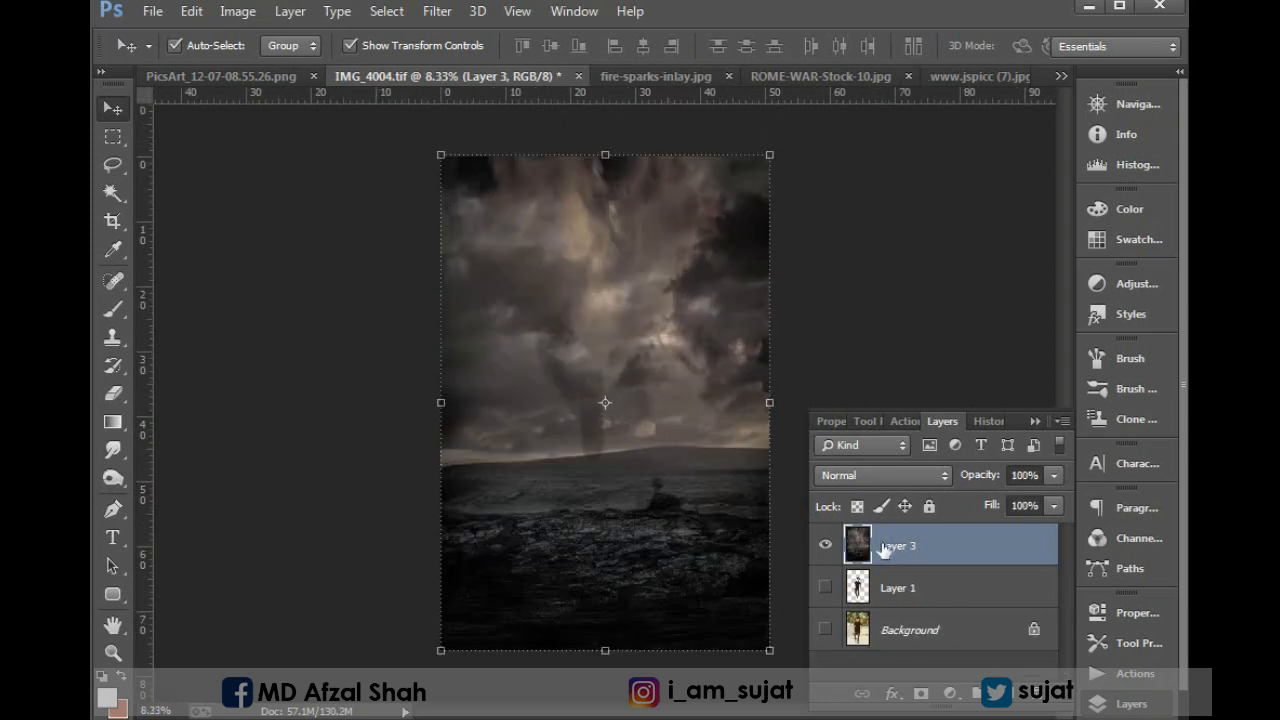
Duplicate the stormy ground layer and apply a Gaussian Blur with an 89.2-pixel radius to the copy.
left_click_drag(884, 551, 884, 688)
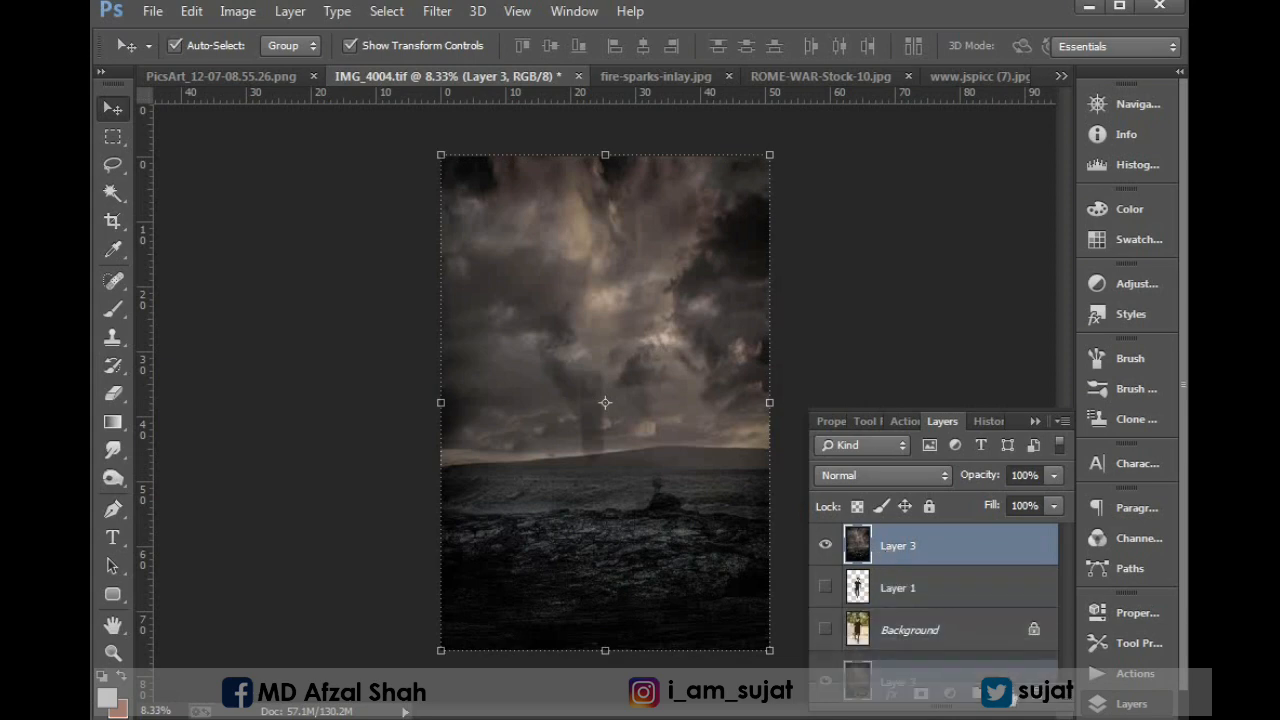
left_click_drag(1017, 695, 1017, 694)
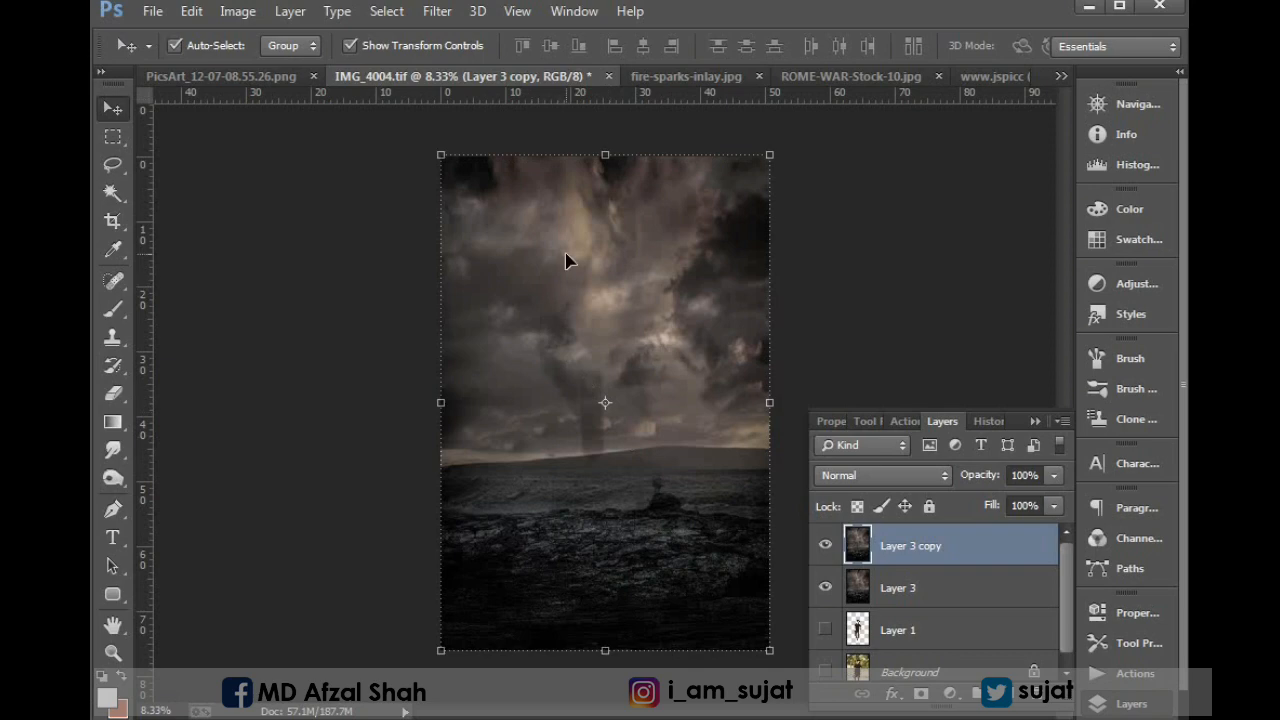
key("ctrl+shift+a")
left_click(437, 11)
mouse_move(447, 271)
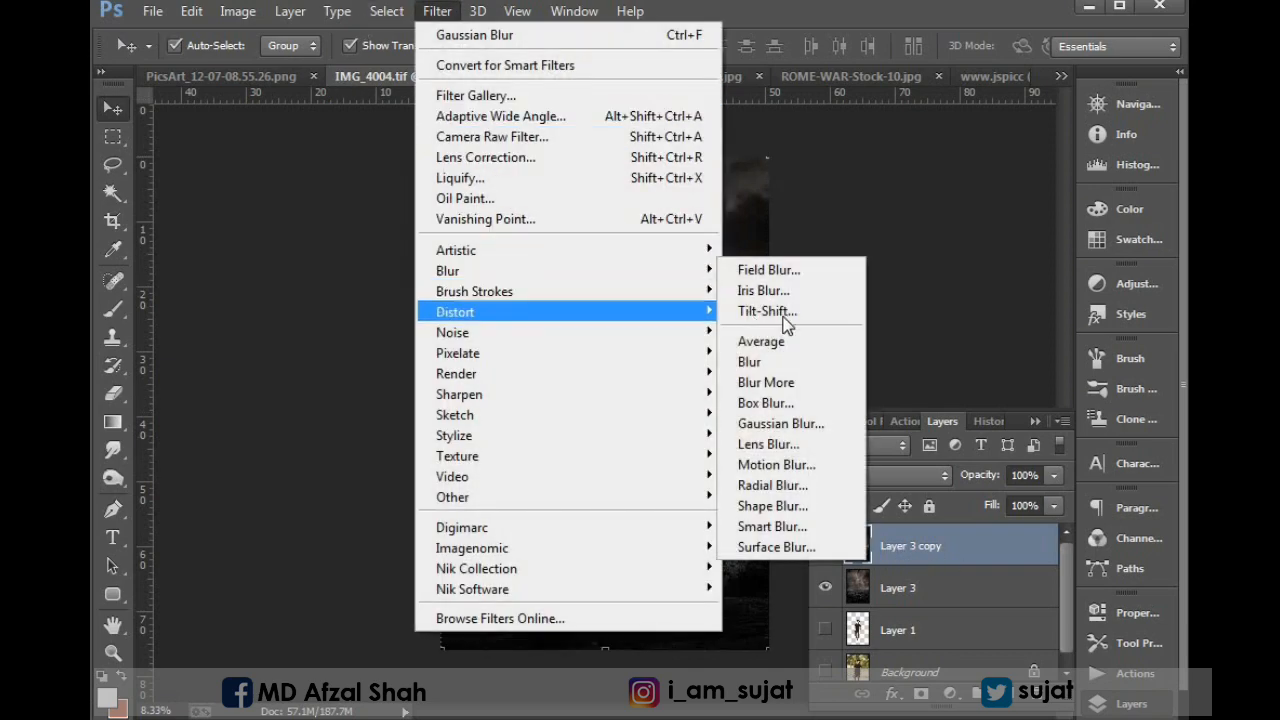
left_click(800, 436)
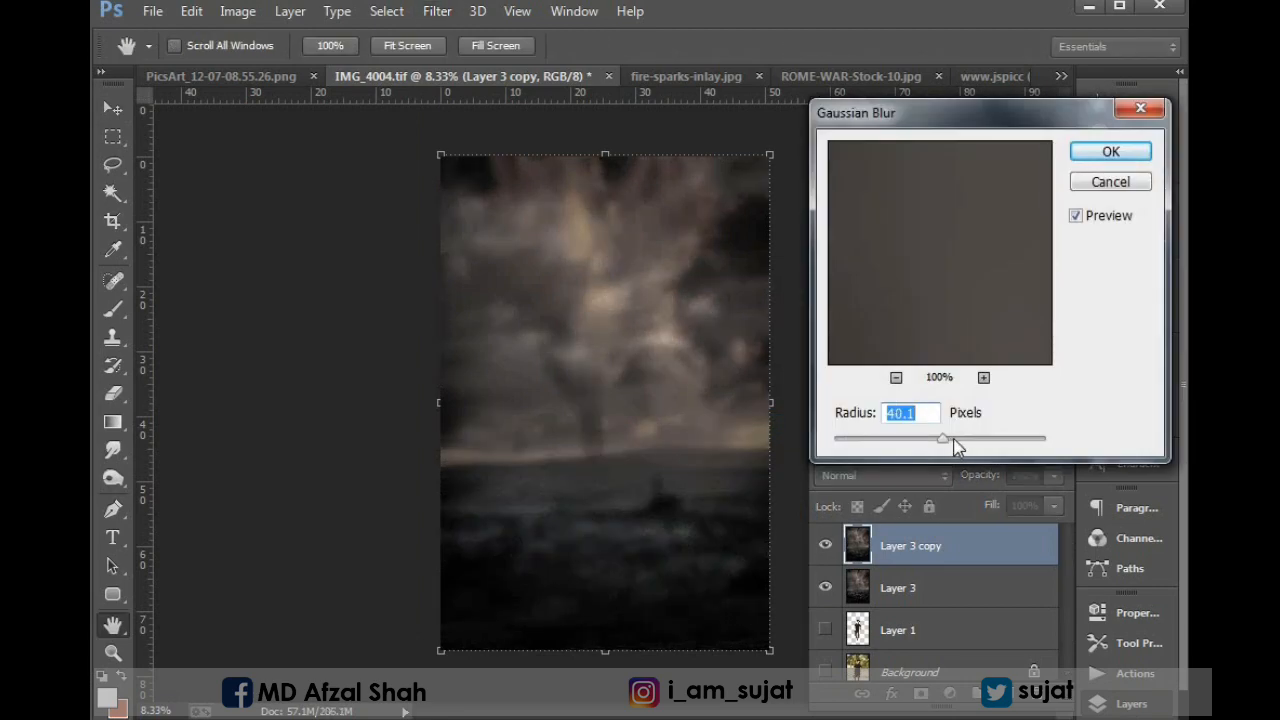
left_click_drag(954, 441, 957, 441)
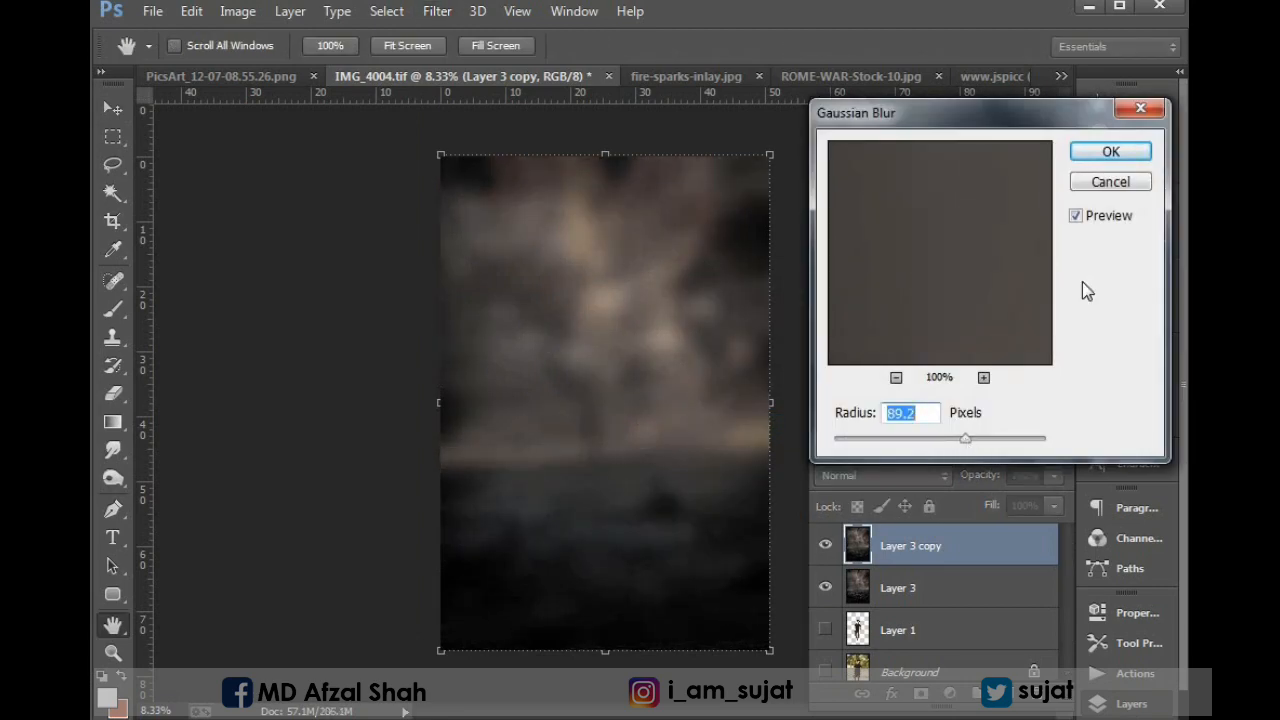
left_click(1111, 152)
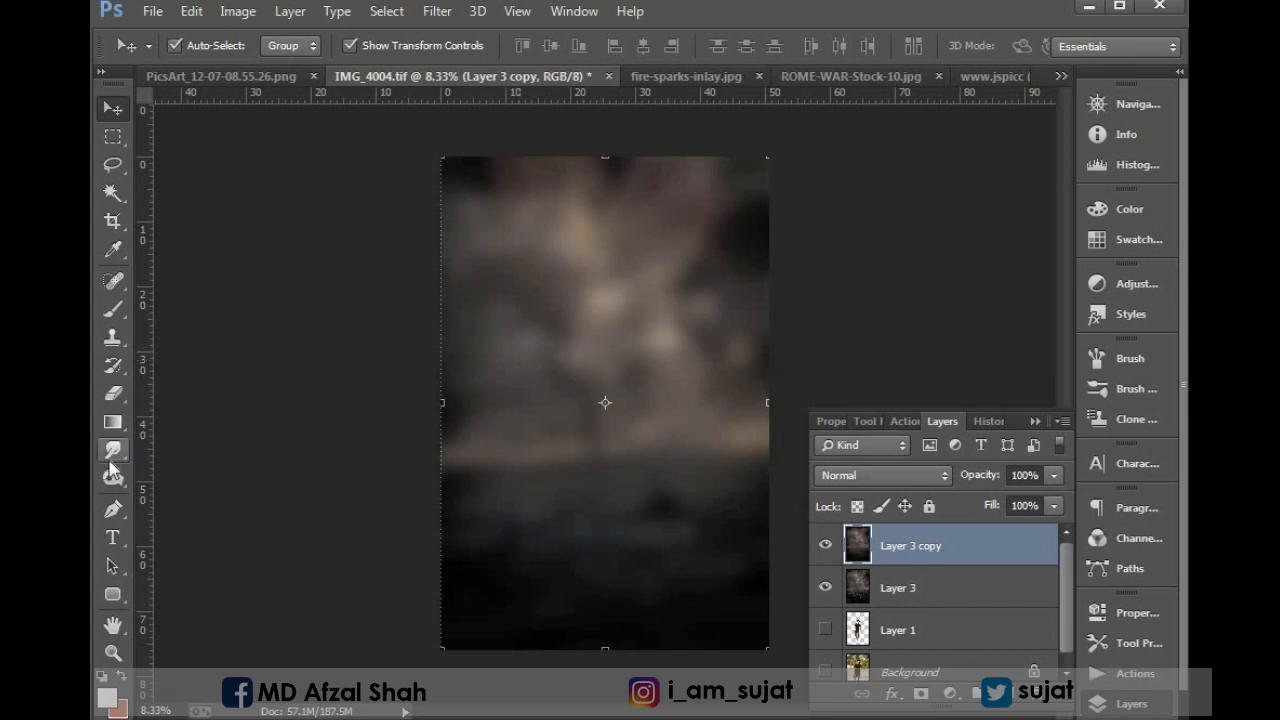
Erase the lower part of the blurred copy with a 1300-pixel soft eraser, and merge the copy with the sharp layer beneath.
left_click(115, 397)
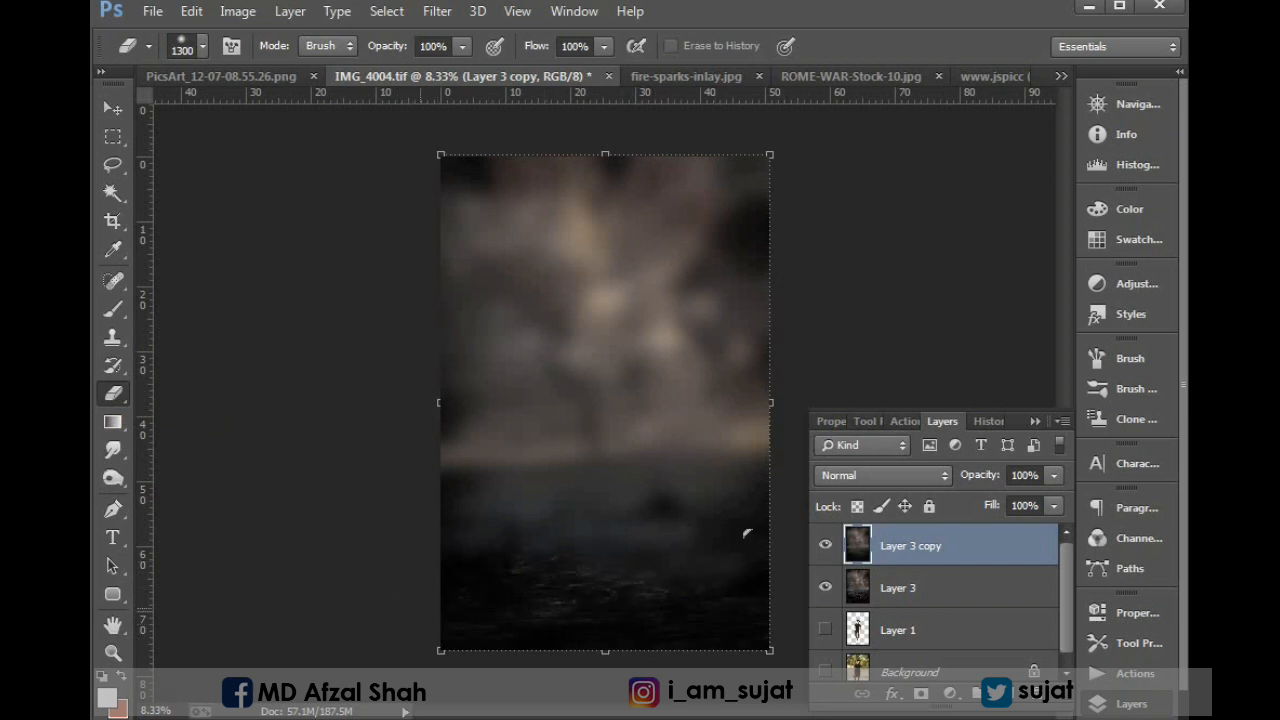
mouse_move(745, 533)
left_mouse_down()
mouse_move(427, 525)
mouse_move(572, 516)
left_mouse_up()
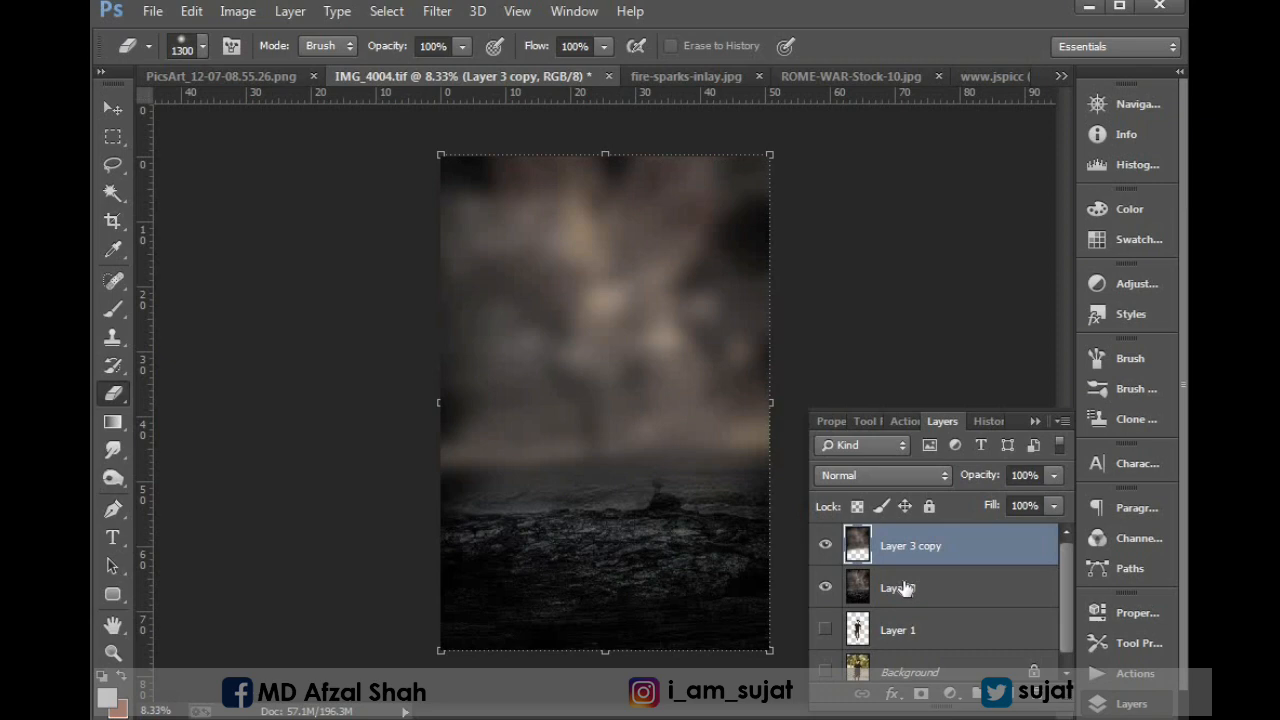
left_click(905, 588, "ctrl")
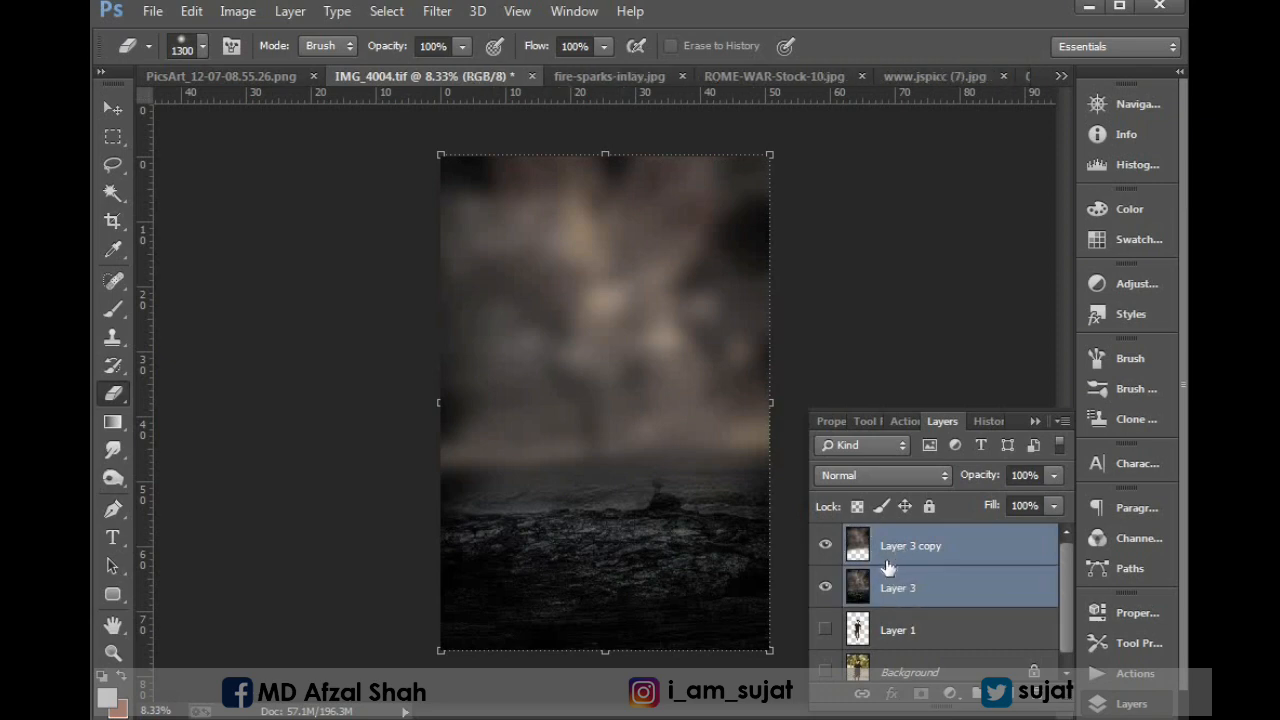
key("ctrl+e")
key("v")
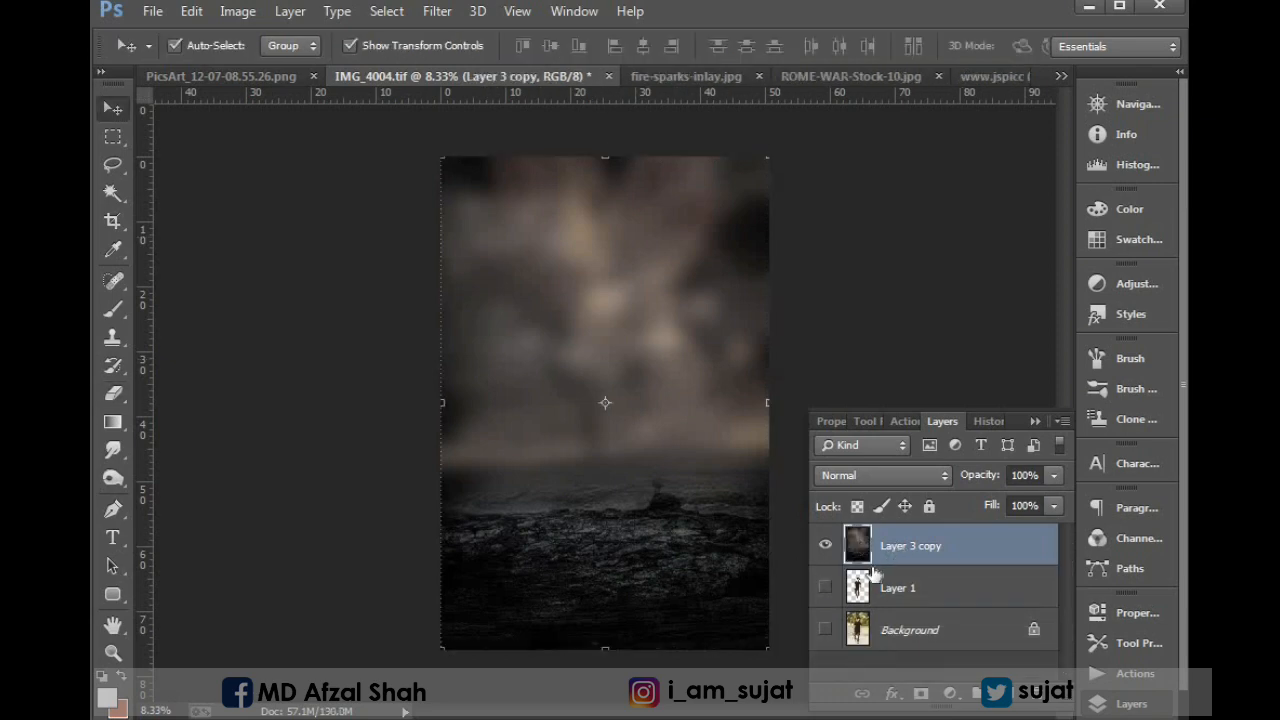
Move the merged background layer beneath the man's cutout layer and make the cutout visible.
left_click(886, 589)
left_click_drag(883, 543, 948, 612)
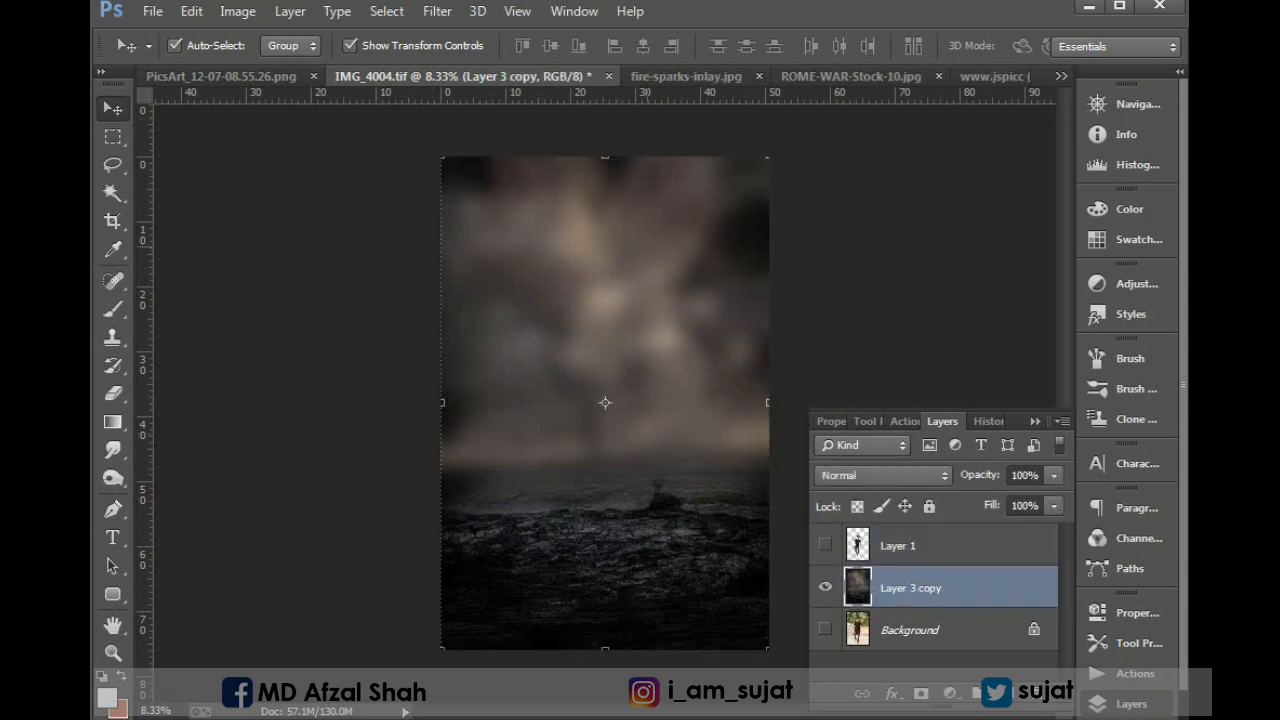
left_click(825, 545)
Scale the man's cutout down slightly and position it standing centrally on the rocky ground.
left_click_drag(595, 366, 598, 355)
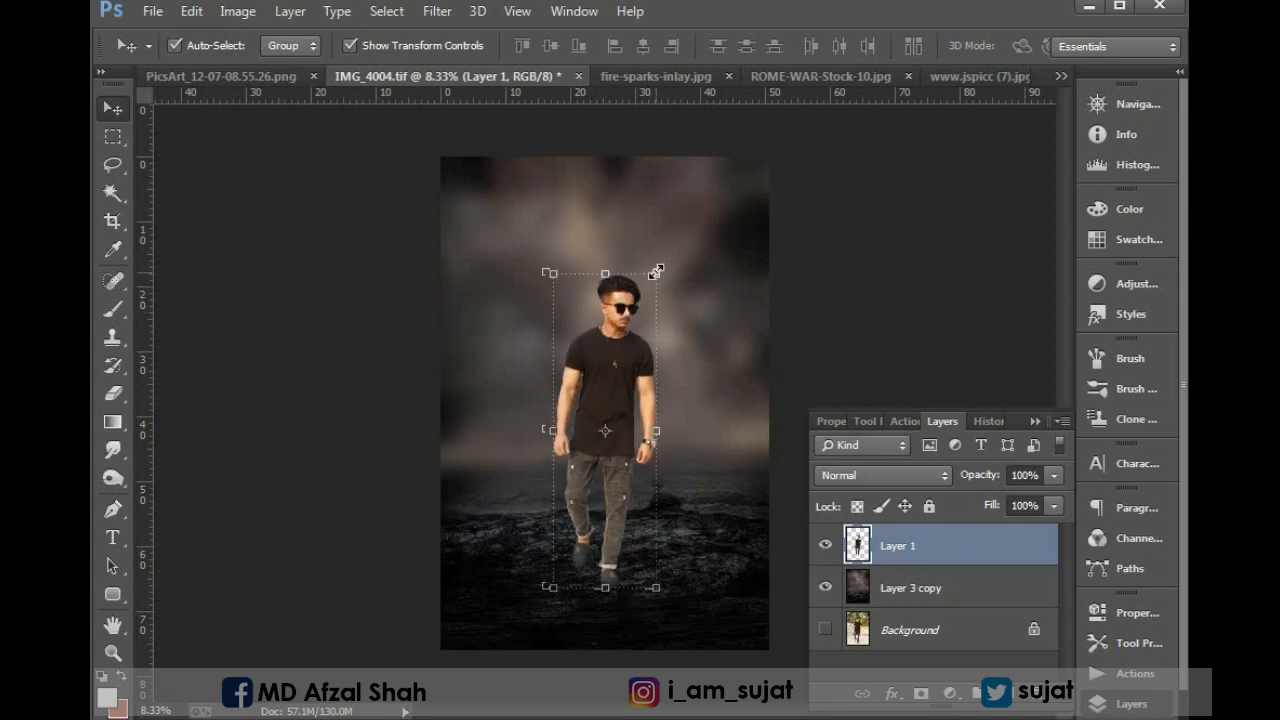
left_click_drag(655, 271, 628, 343)
key("Return")
Examine the cutout's edges around the man's legs, trousers and shoes up close against the dark ground.
left_click_drag(560, 357, 706, 511)
left_click_drag(528, 586, 518, 290)
left_click_drag(503, 516, 506, 480)
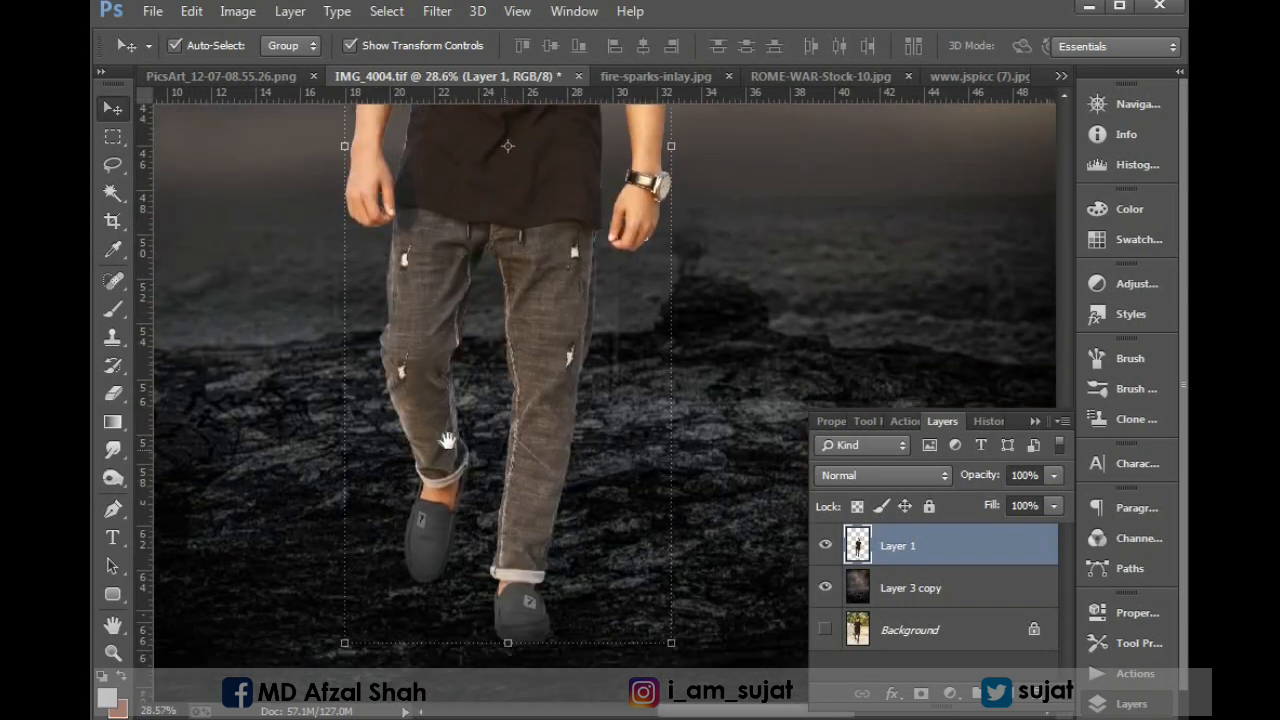
left_click_drag(355, 369, 787, 524)
left_click_drag(545, 473, 595, 608)
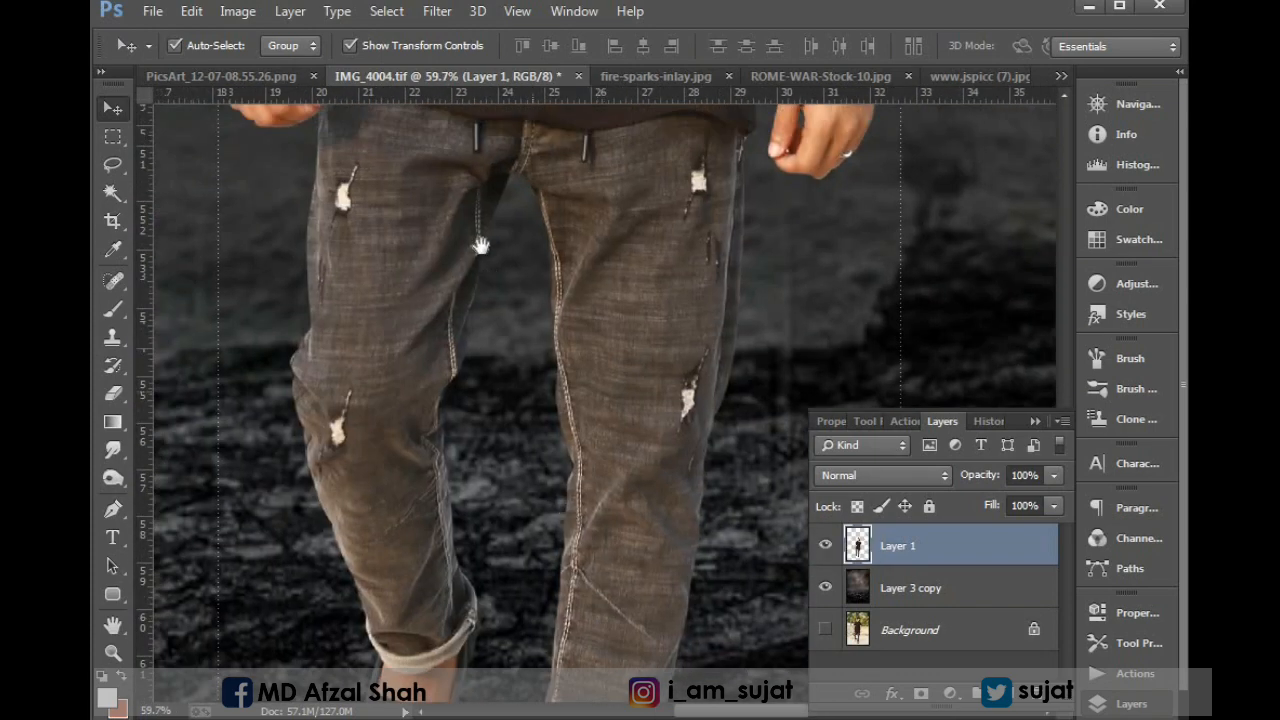
left_click_drag(480, 246, 570, 650)
left_click_drag(540, 195, 480, 516)
key("ctrl+0")
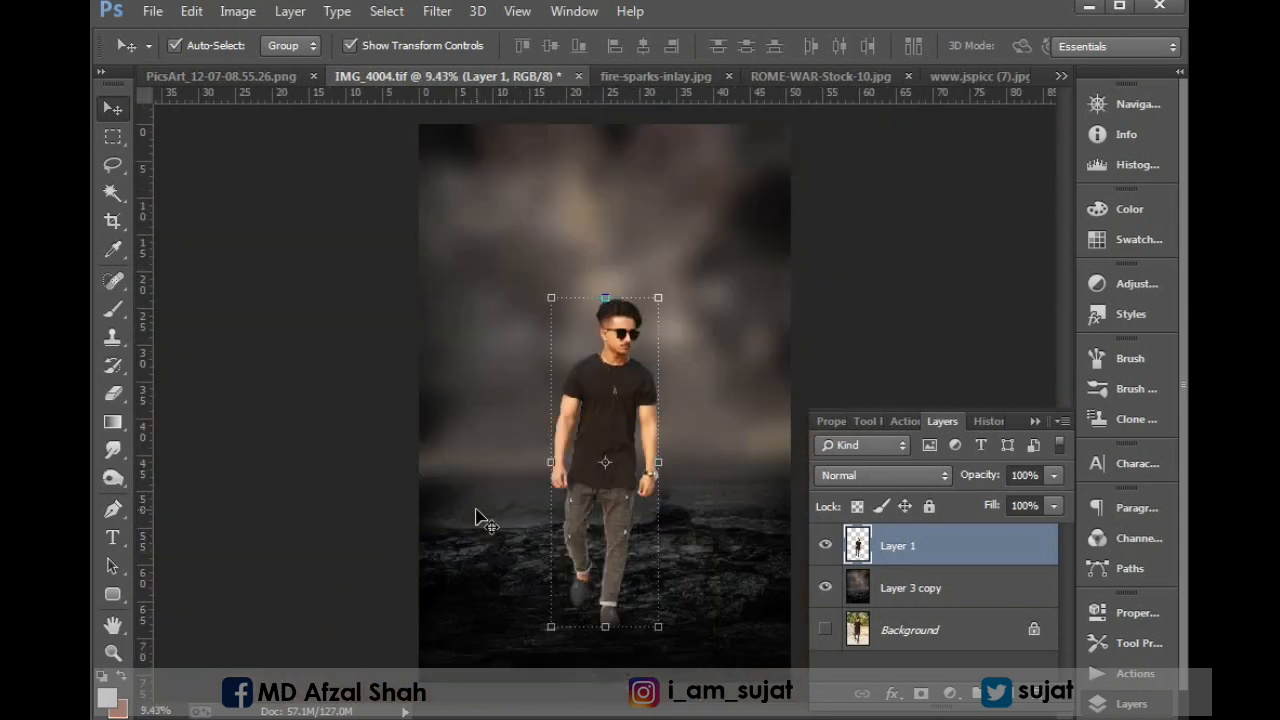
Apply a Brightness/Contrast adjustment to the man's layer with slightly lower brightness and slightly higher contrast.
left_click(238, 11)
mouse_move(255, 64)
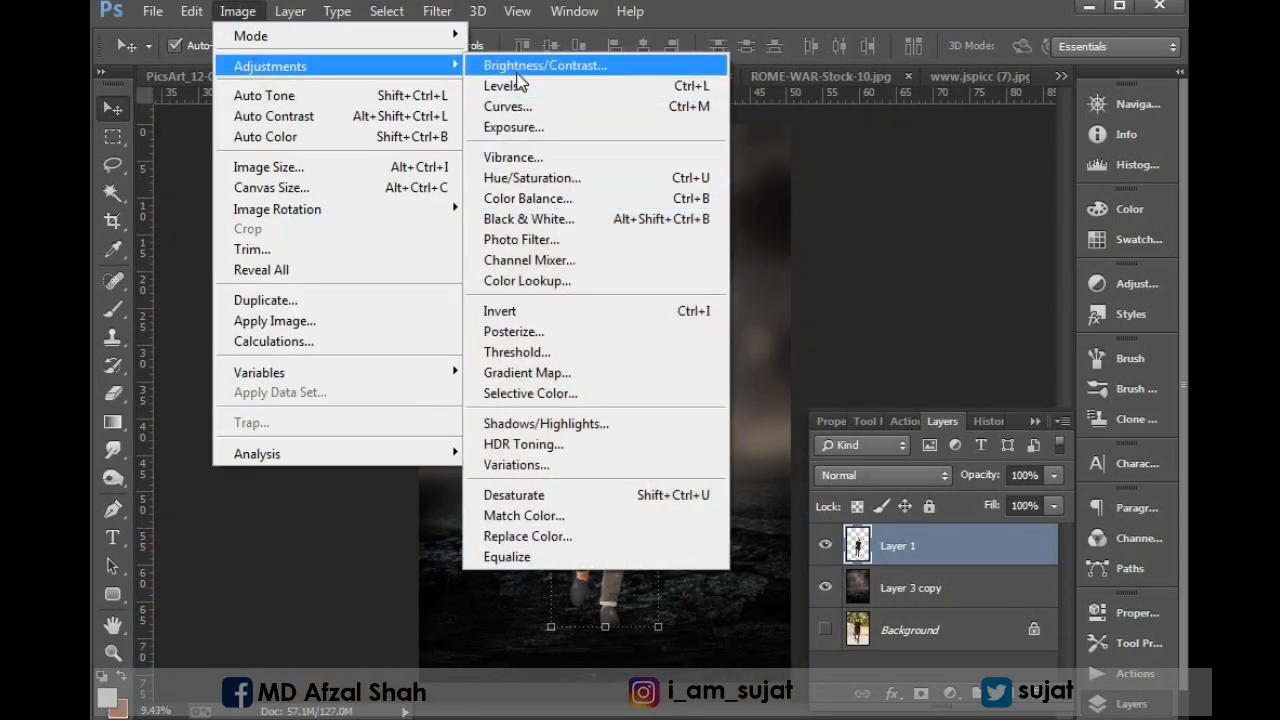
left_click(545, 65)
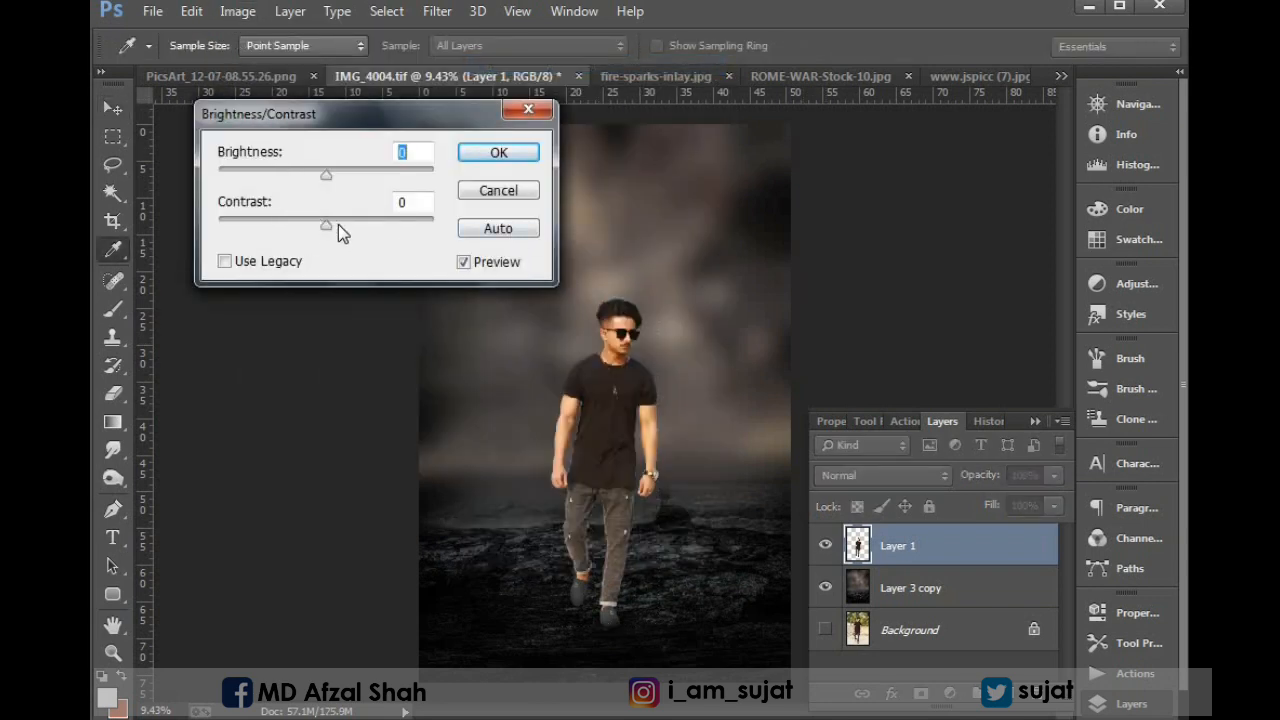
left_click_drag(331, 227, 334, 228)
left_click_drag(326, 175, 316, 173)
left_click(463, 157)
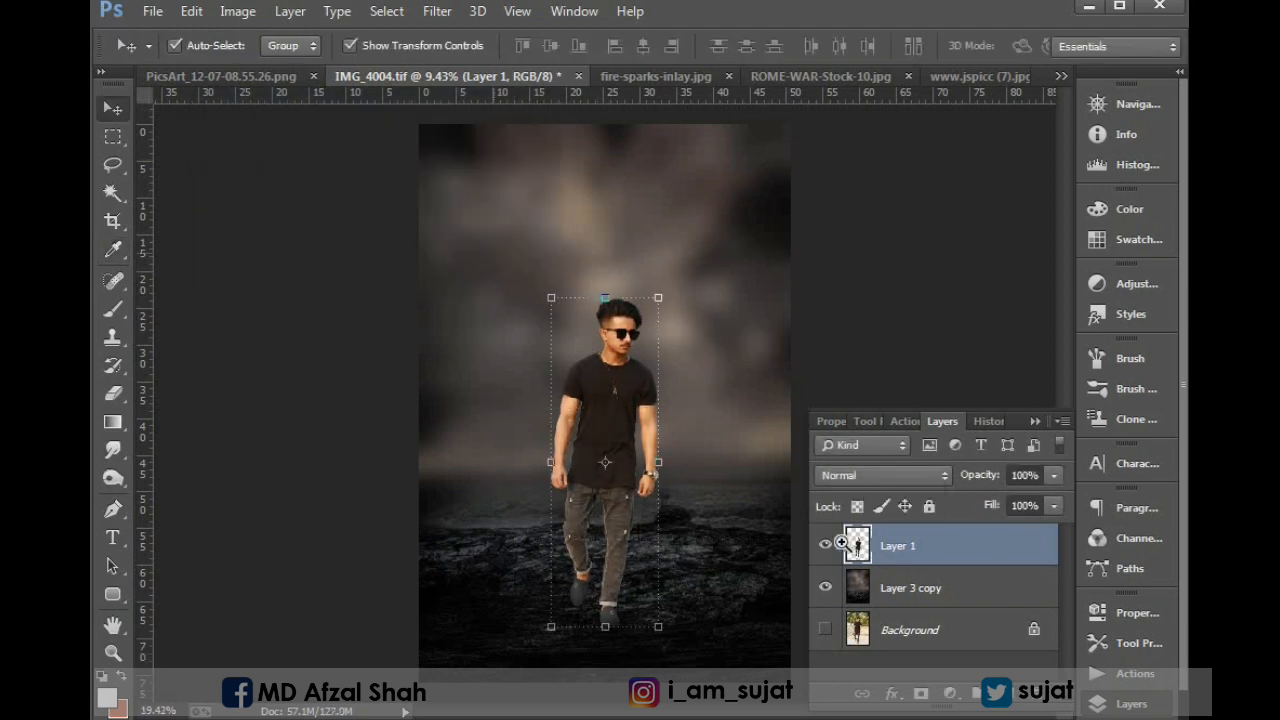
Apply the Camera Raw Filter to the man's layer, lowering Highlights to -27 and the Oranges saturation to -22.
scroll(608, 432, "up", 4)
left_click_drag(609, 484, 557, 422)
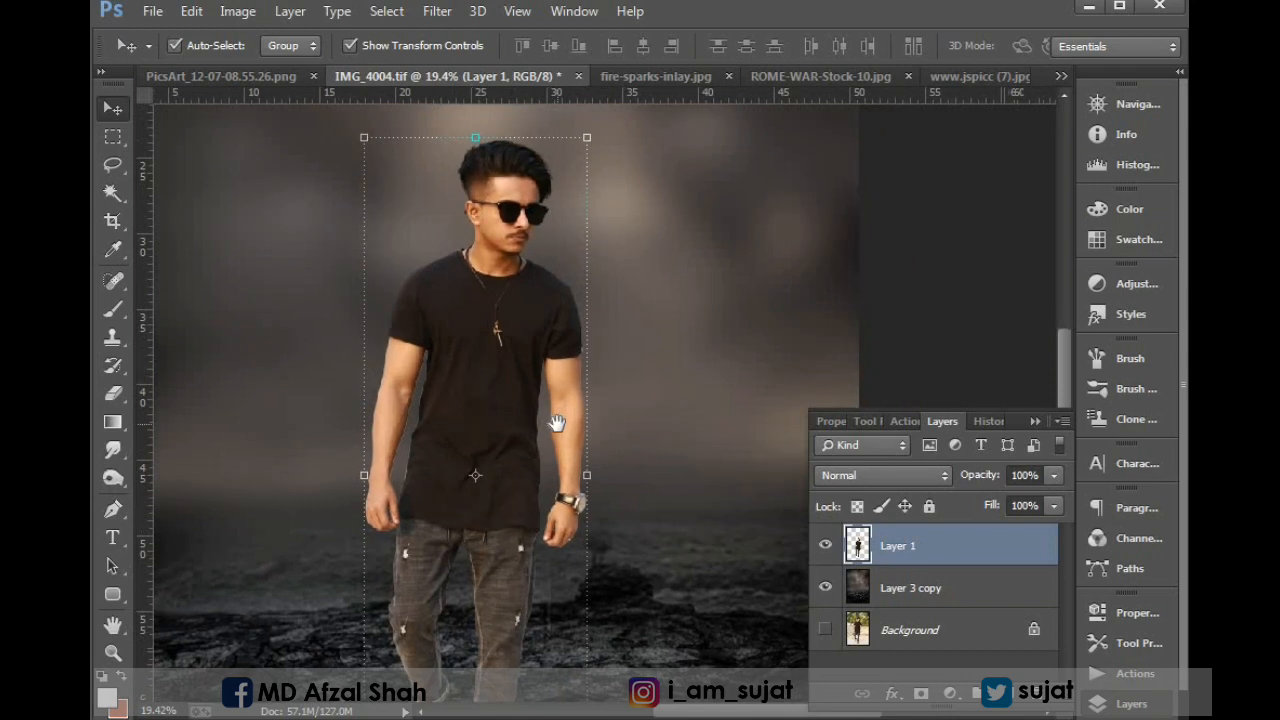
left_click(436, 12)
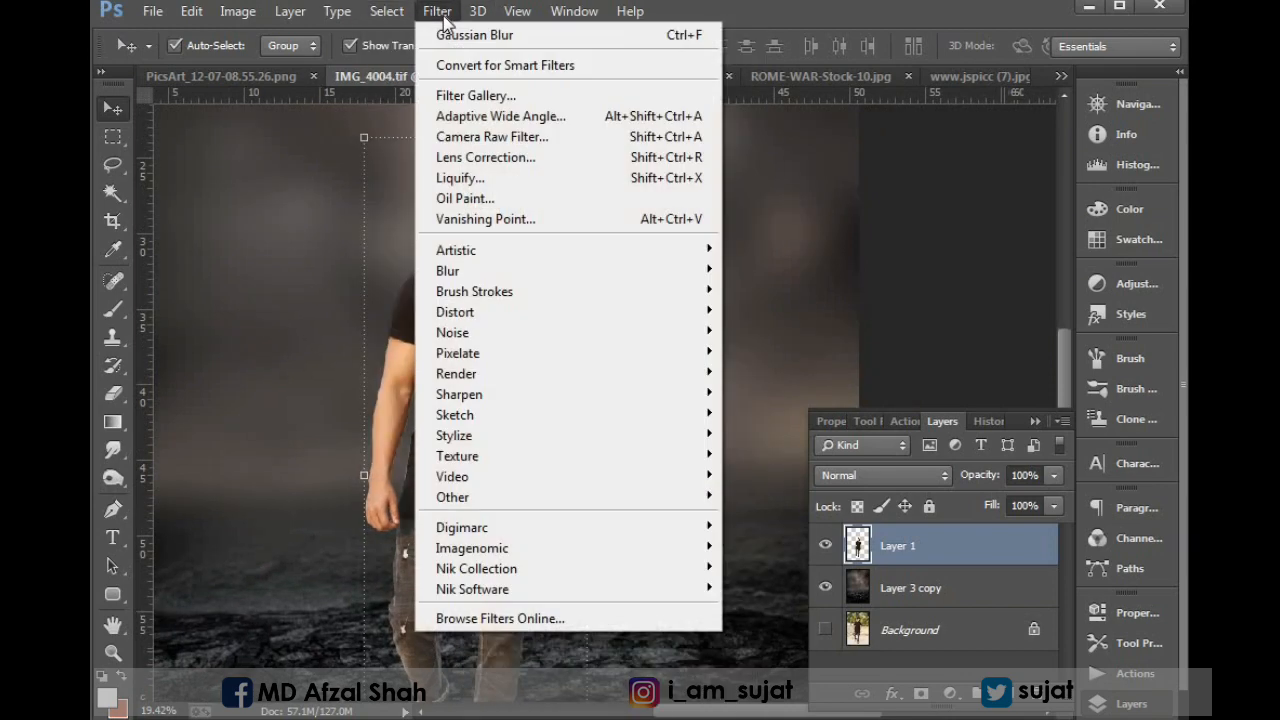
left_click(482, 136)
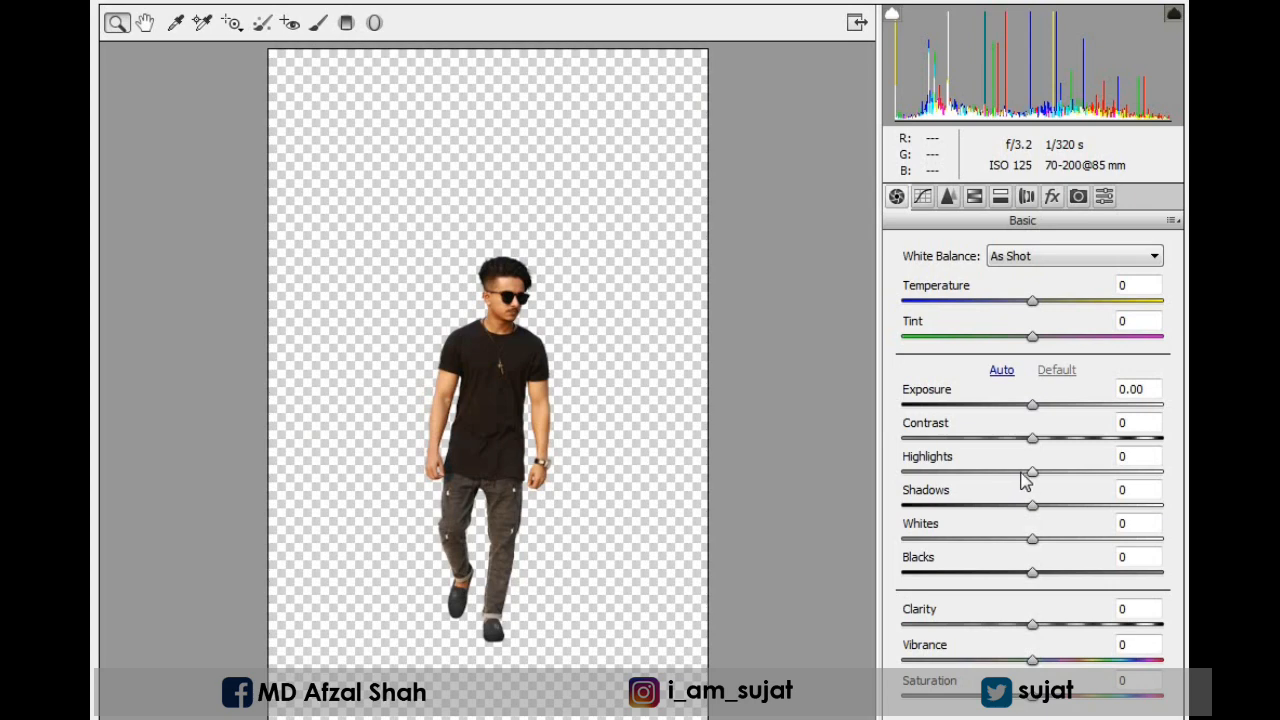
left_click_drag(1021, 474, 995, 469)
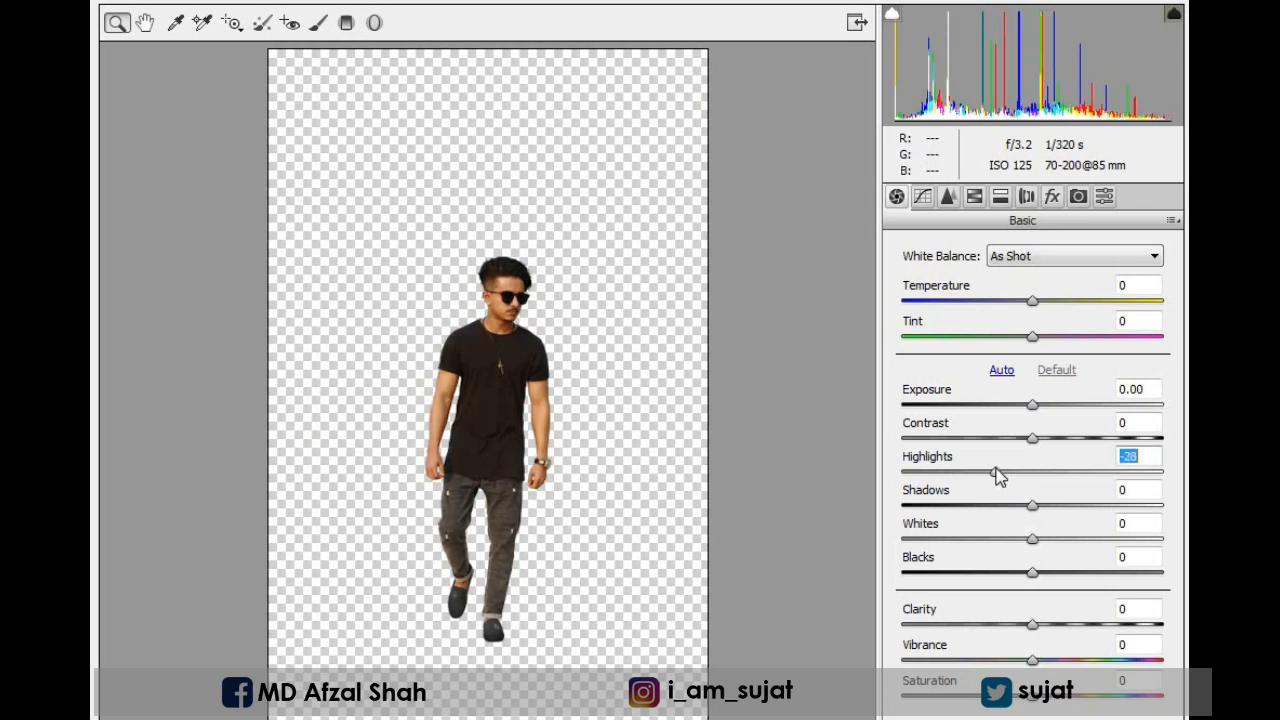
left_click(975, 198)
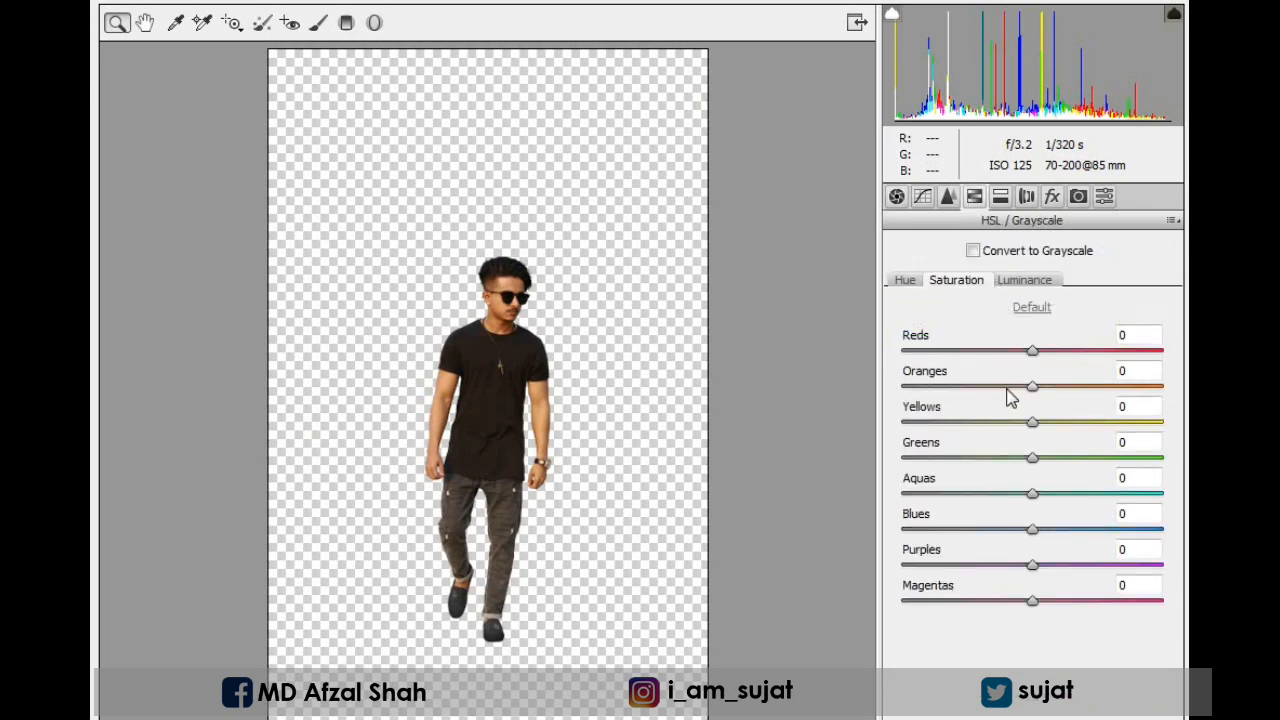
left_click_drag(1032, 388, 1006, 398)
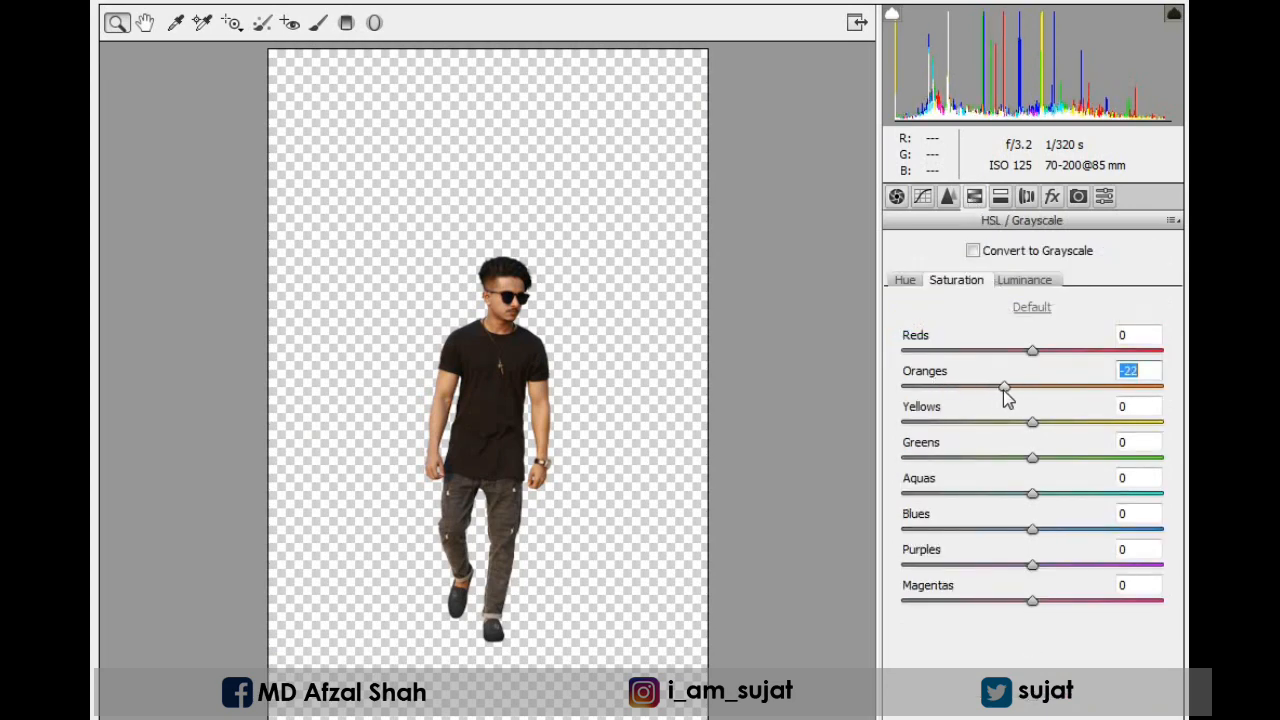
Set the Blue Primary calibration to hue -18 and saturation +10, and raise the Reds saturation to +13.
left_click(1078, 197)
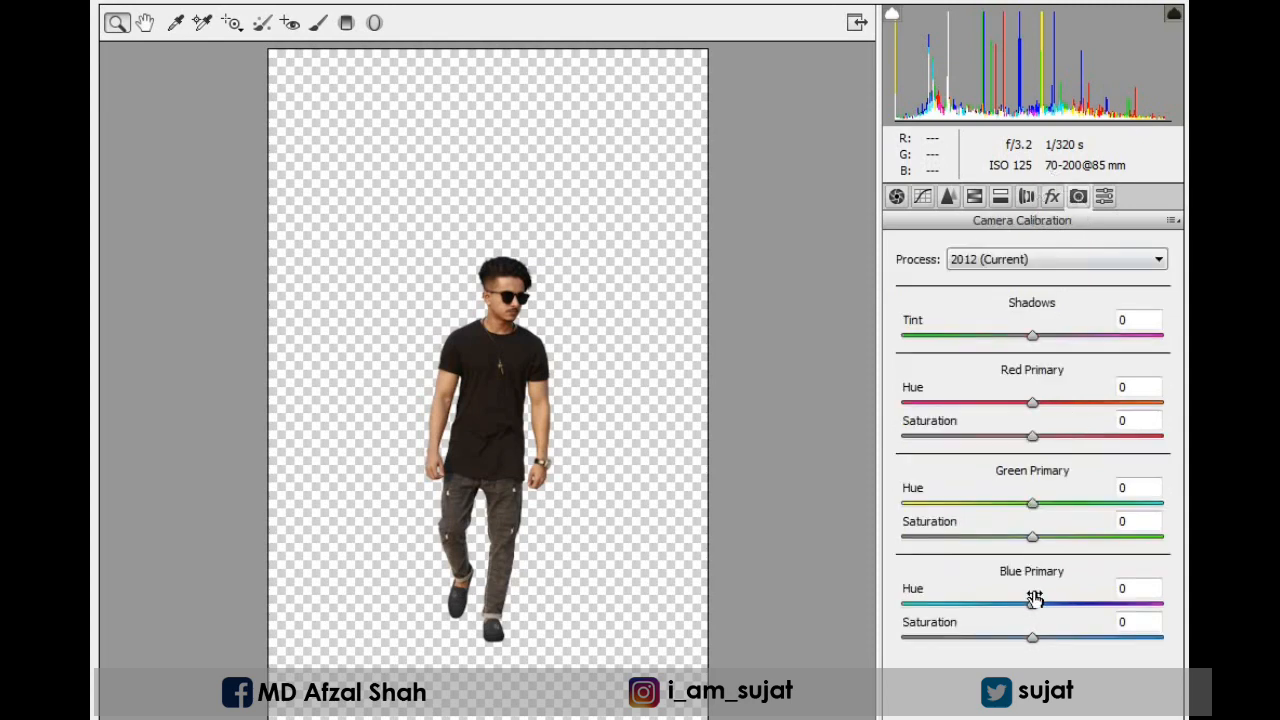
left_click_drag(1032, 605, 1046, 638)
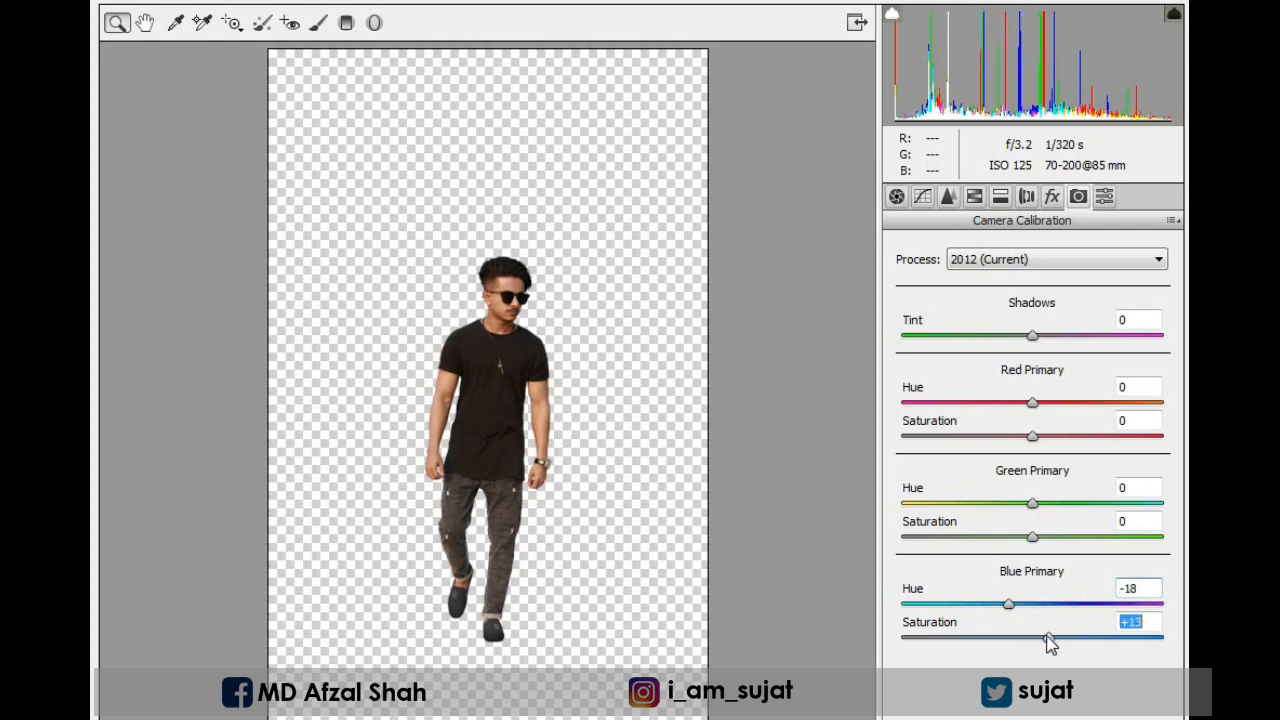
left_click(975, 198)
left_click_drag(1033, 351, 1051, 351)
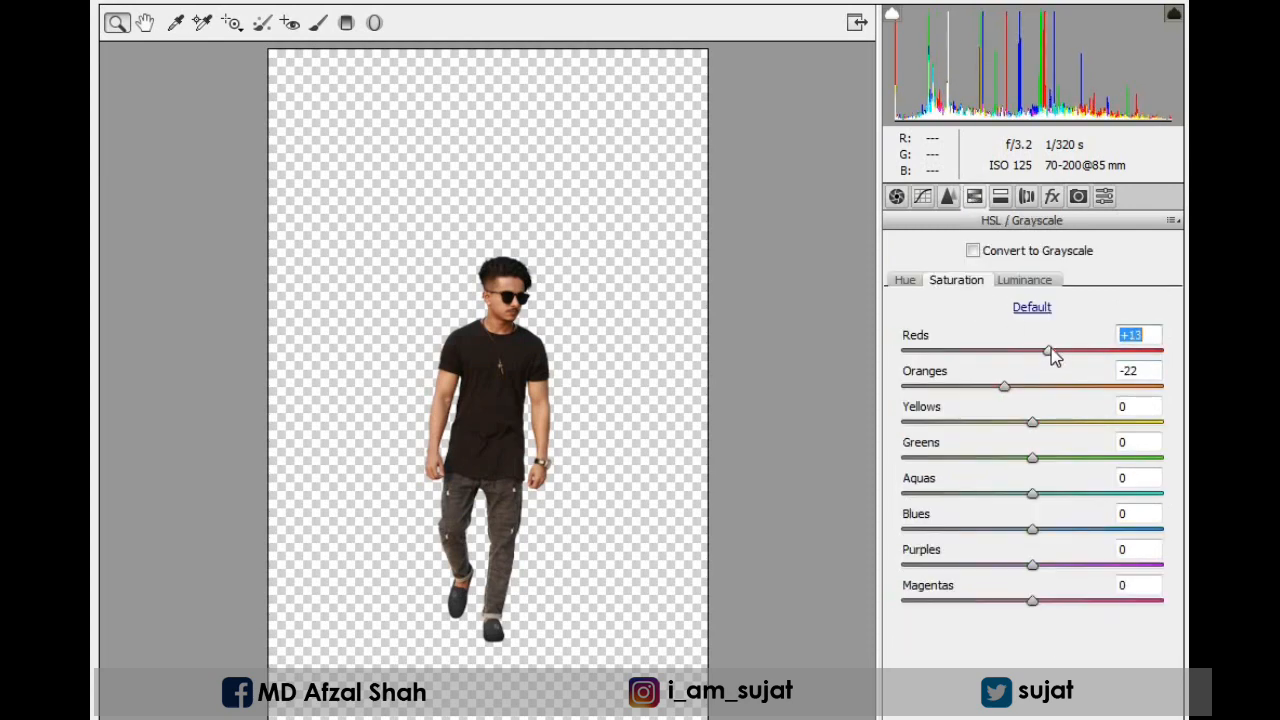
Lower the man's Blacks to -21 and Shadows to -17 in the basic tone adjustments.
left_click(896, 197)
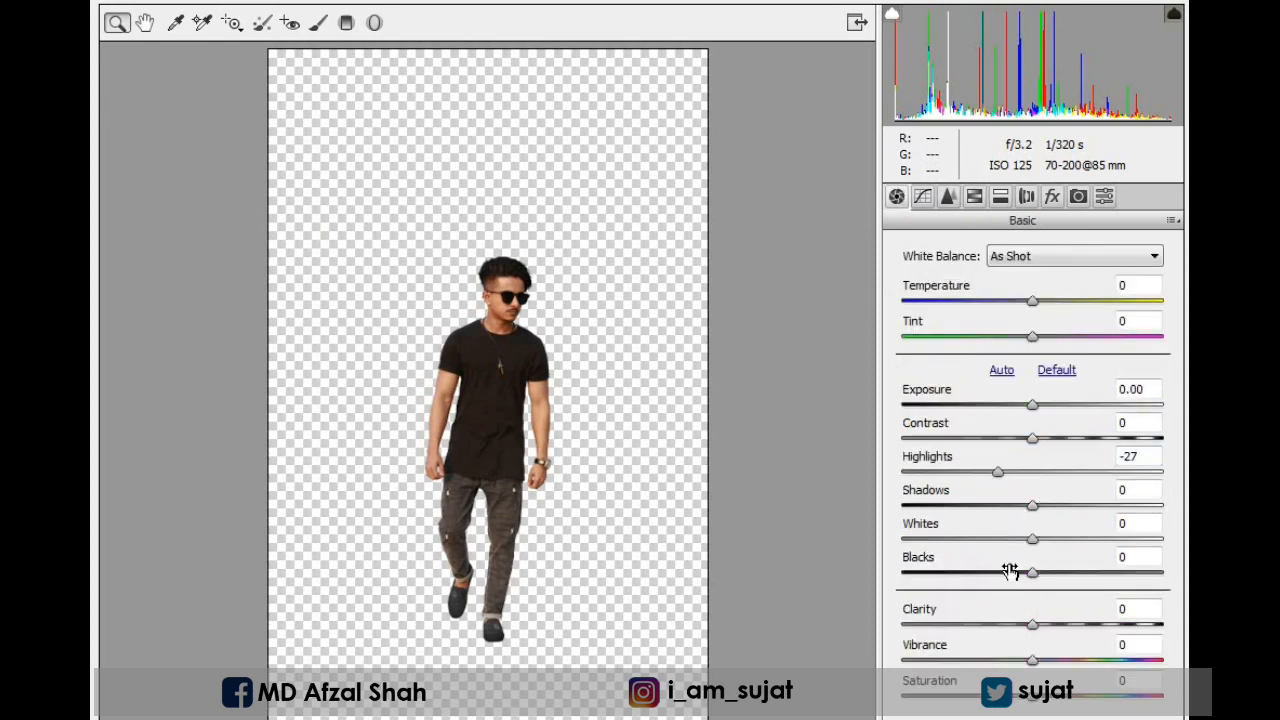
left_click_drag(1023, 575, 1010, 578)
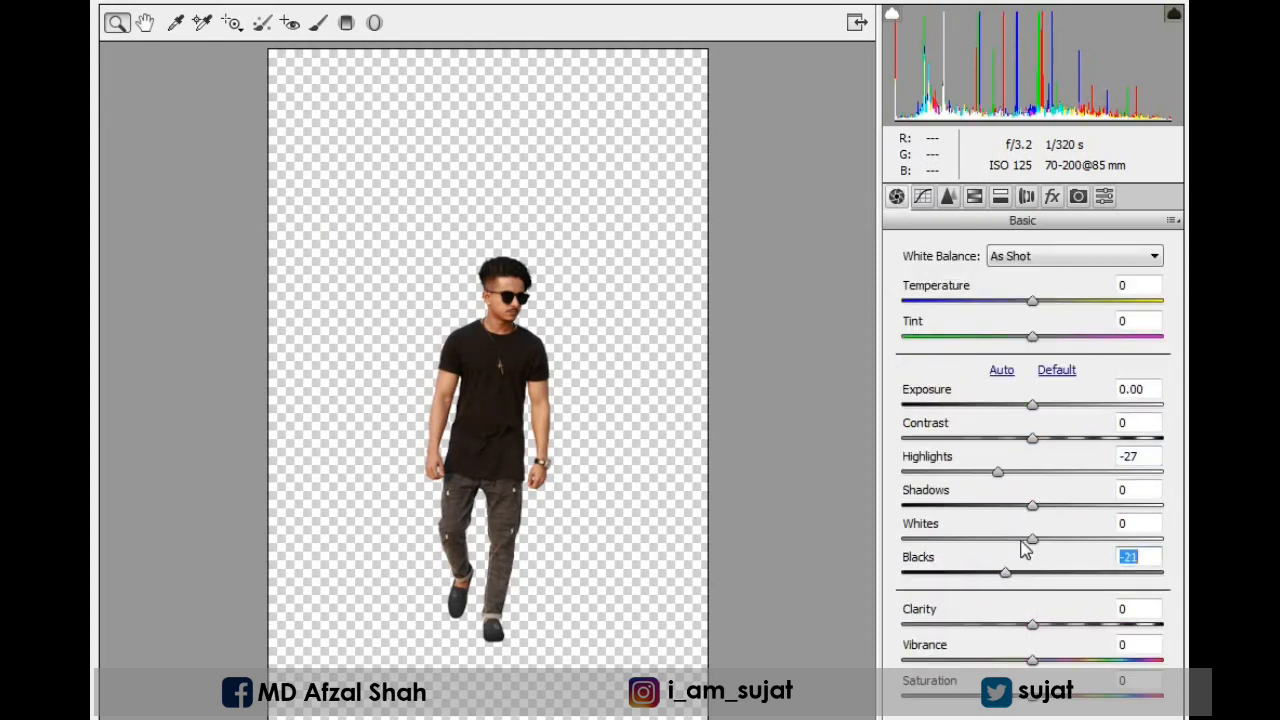
left_click_drag(1030, 508, 1012, 506)
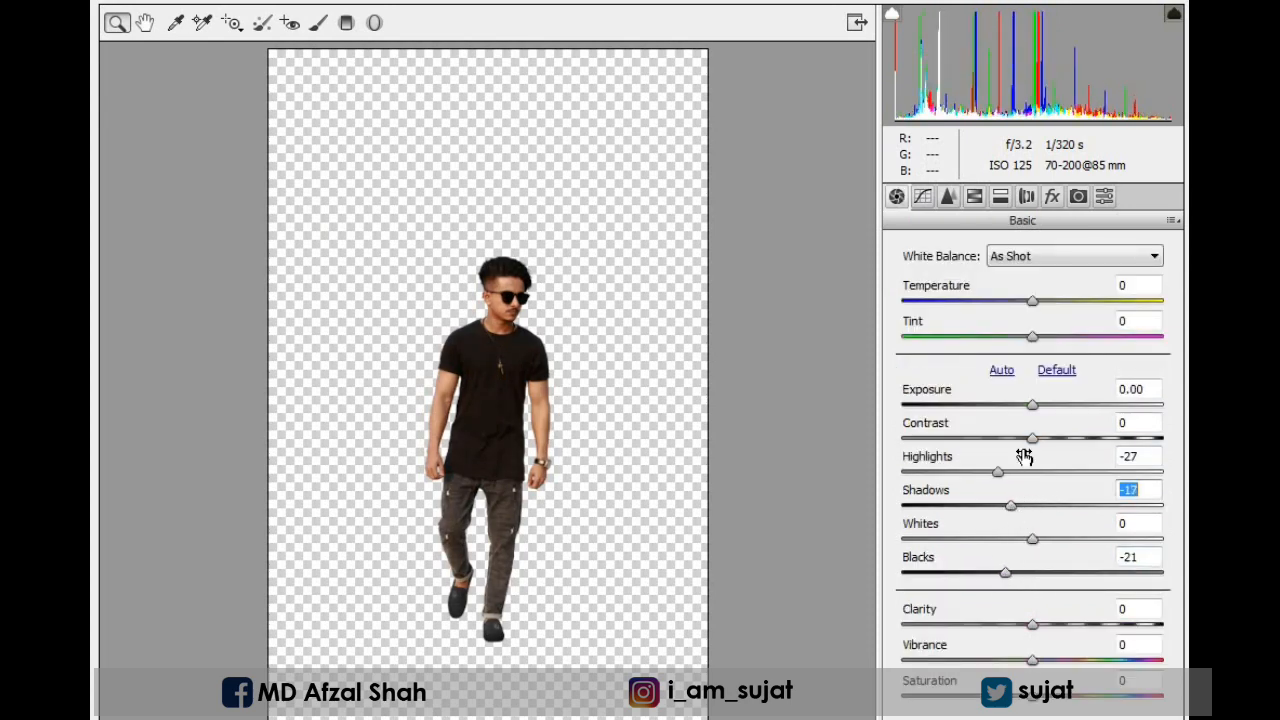
Set the man's Contrast to +11, Clarity to +9 and Temperature to +2 in the basic adjustments.
left_click_drag(1033, 438, 1047, 438)
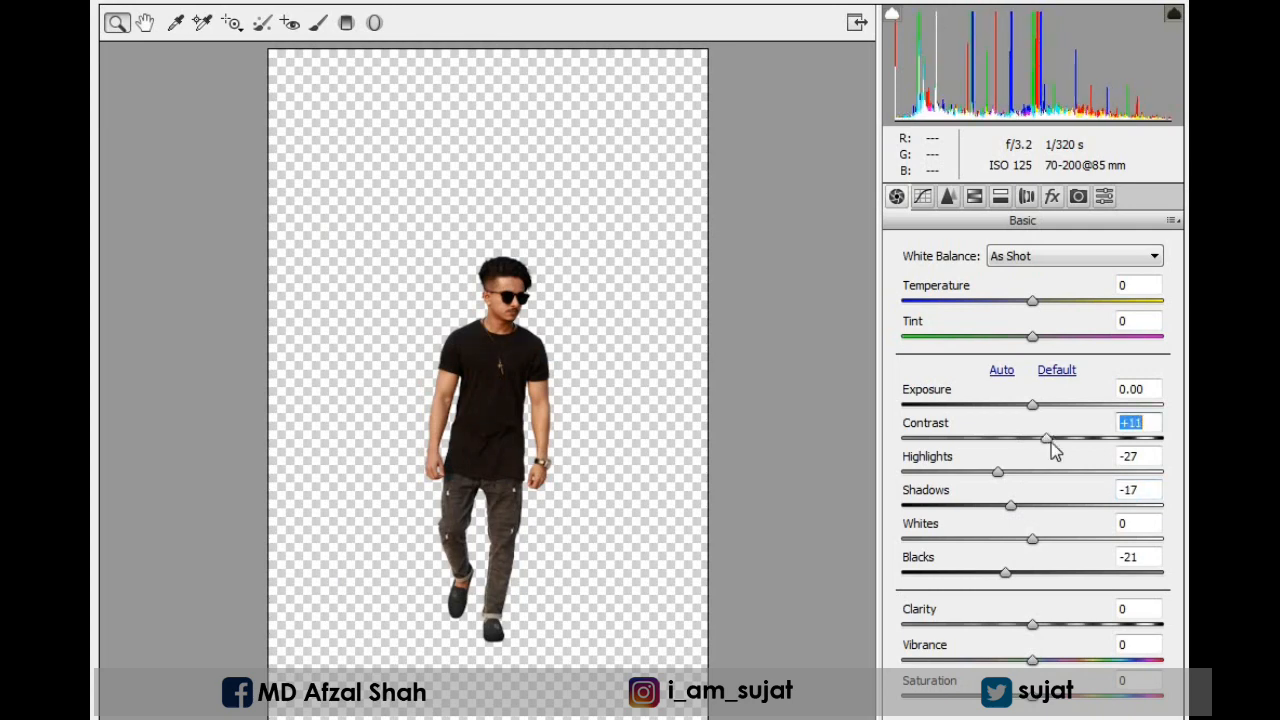
left_click_drag(1032, 624, 1046, 624)
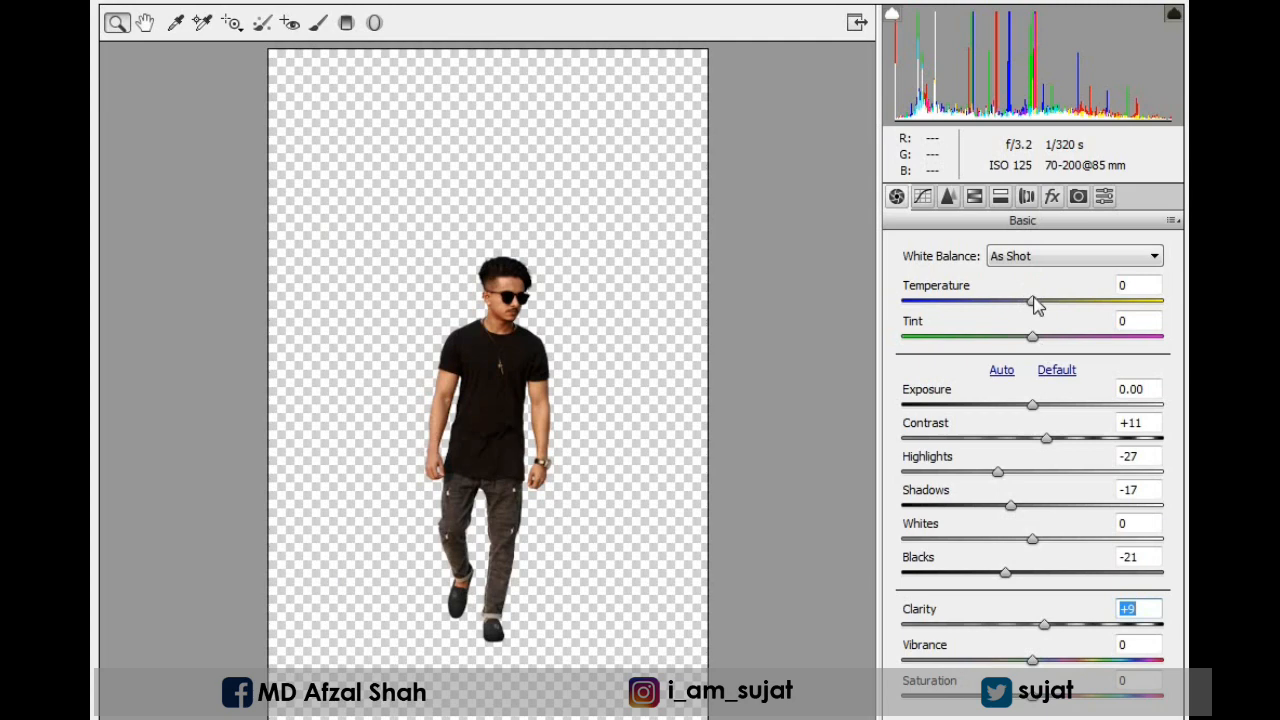
left_click_drag(1035, 304, 1038, 305)
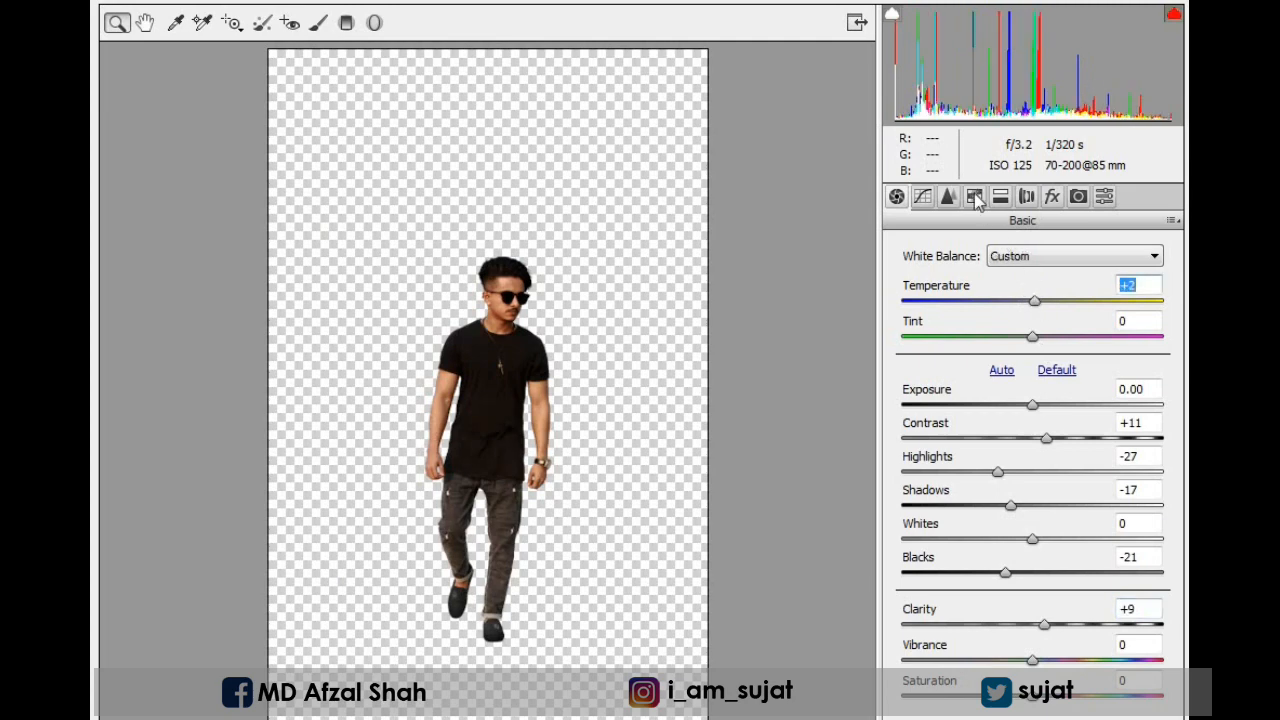
Raise the Oranges luminance, set the Blue Primary hue to -24 and apply the Camera Raw Filter.
left_click(975, 197)
left_click(1022, 280)
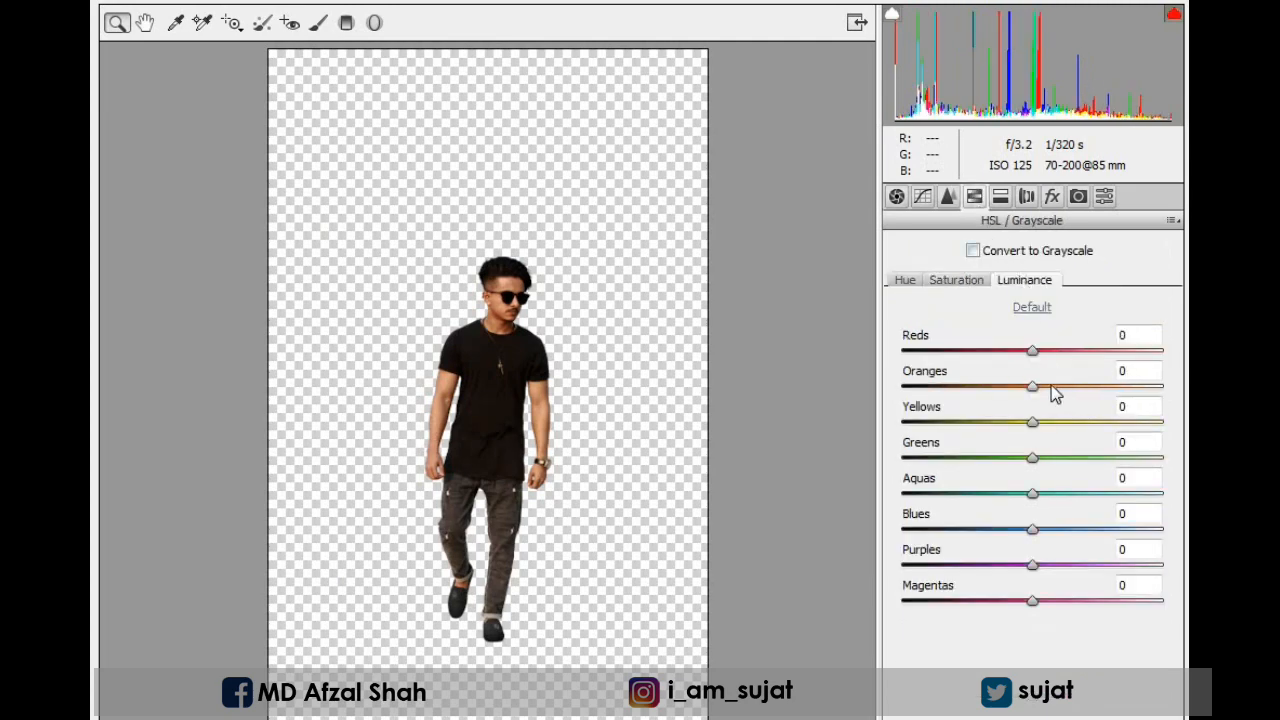
left_click_drag(1058, 393, 1069, 390)
left_click(1078, 196)
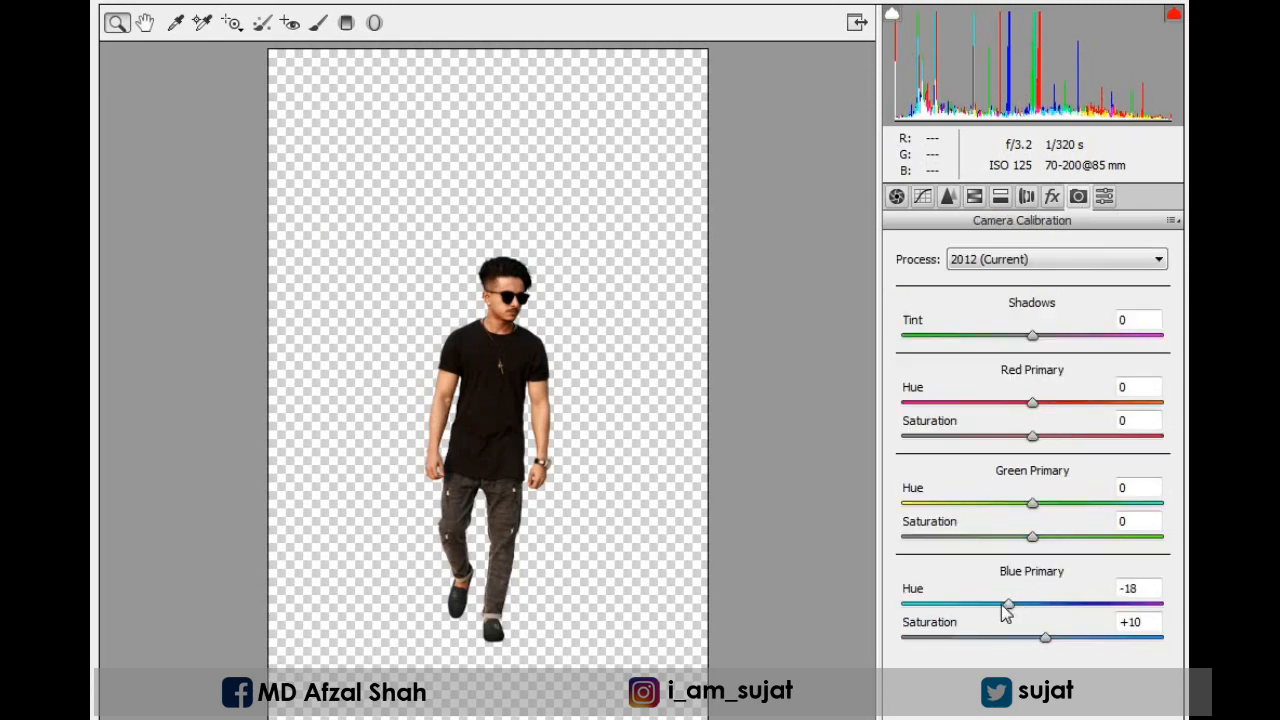
left_click_drag(1005, 607, 1001, 603)
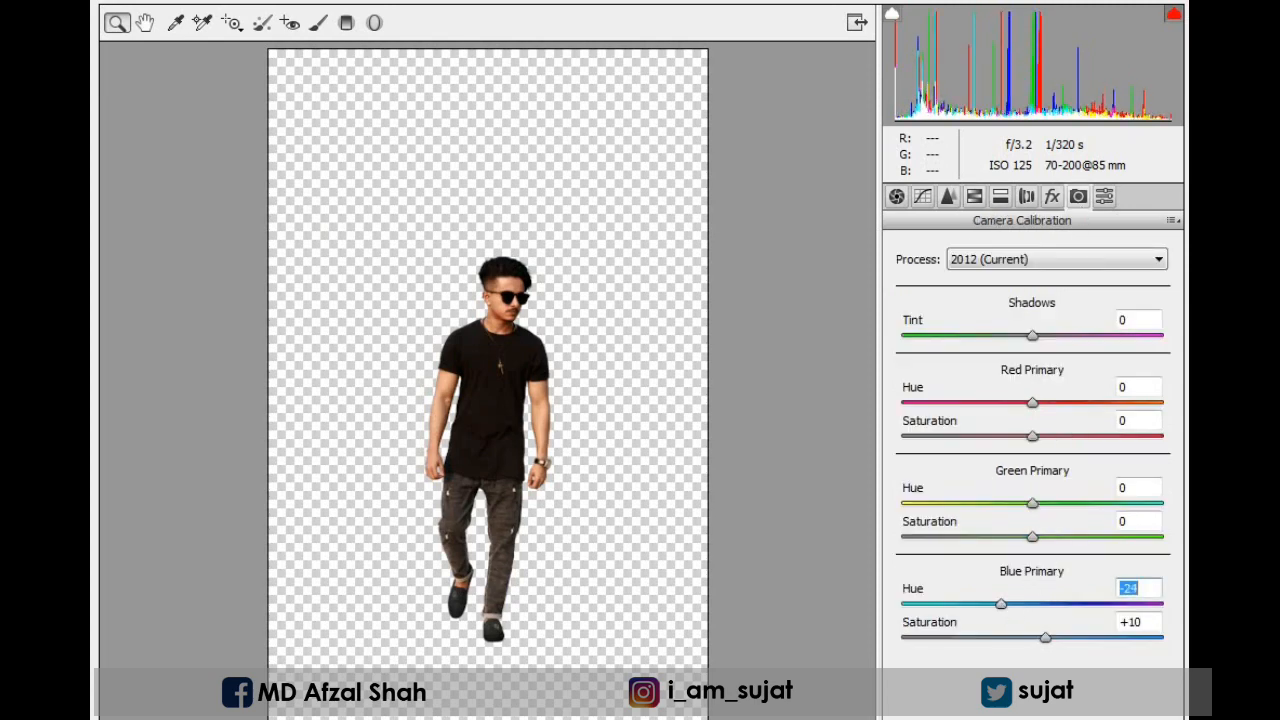
left_click(1142, 718)
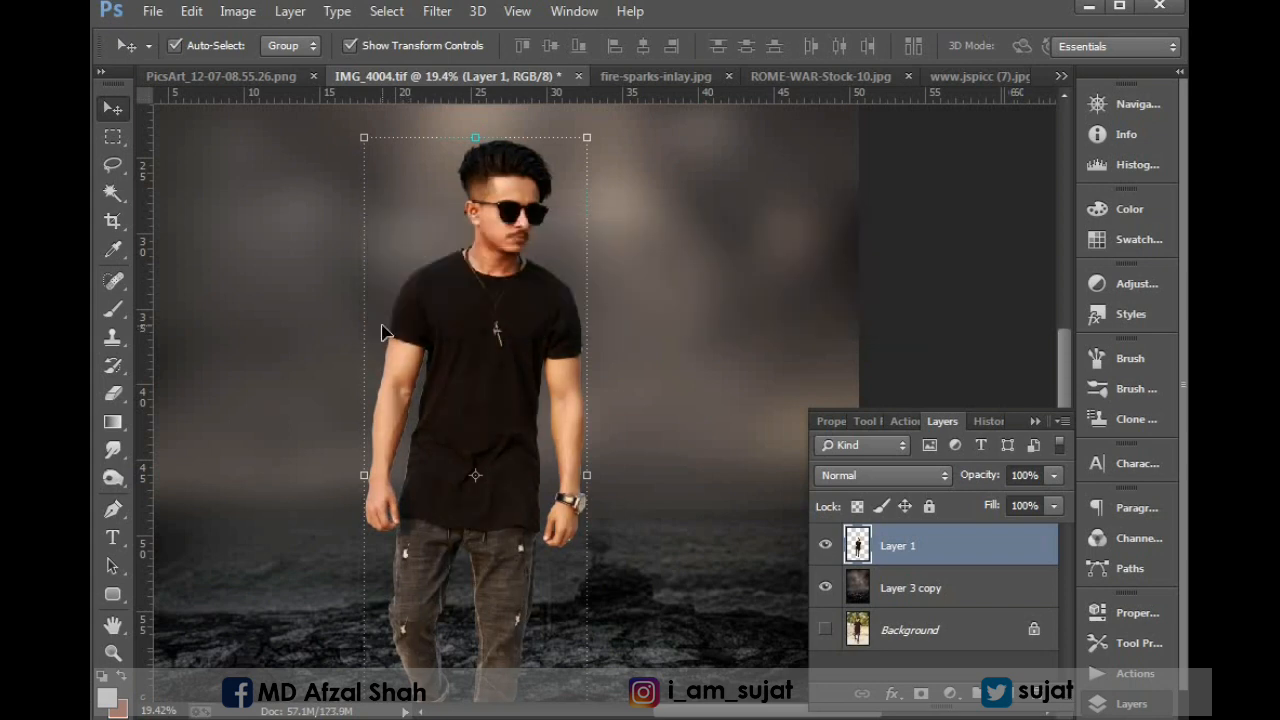
Inspect the graded man against the background and close the PicsArt_12-07-08.55.26.png document.
key("ctrl+minus")
key("ctrl+minus")
left_click_drag(390, 440, 753, 608)
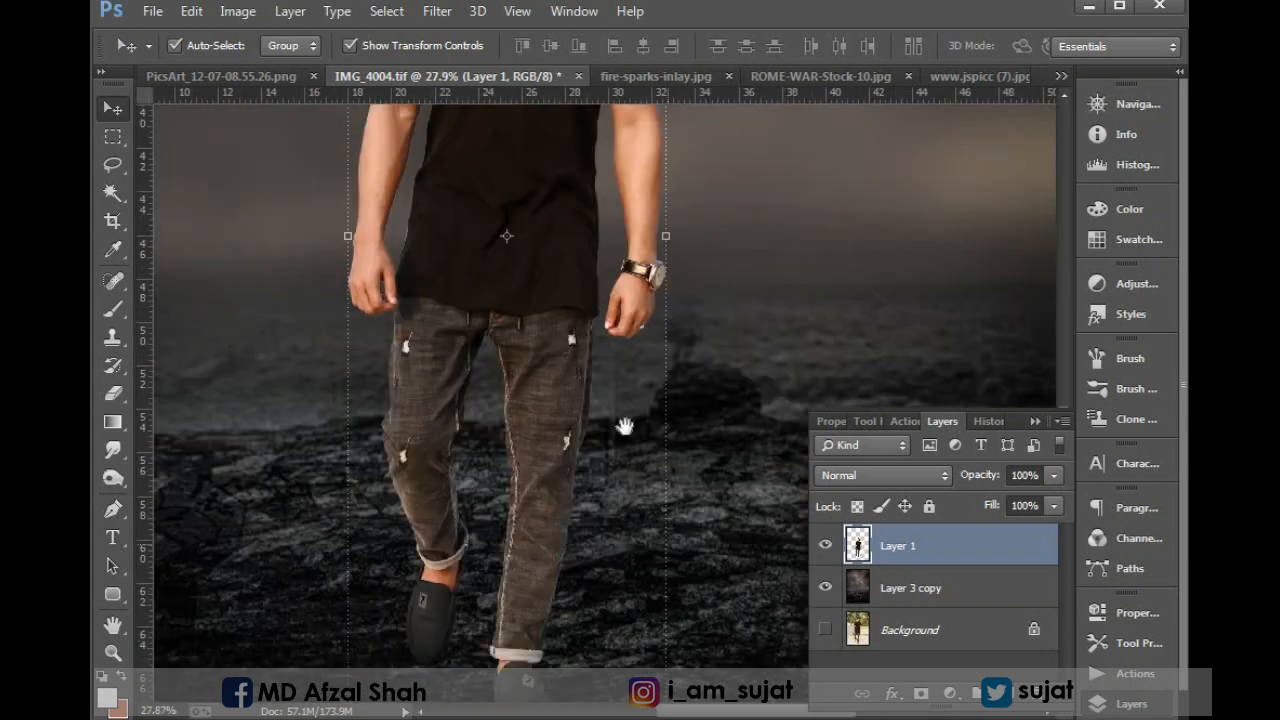
scroll(535, 397, "up", 2)
key("ctrl+0")
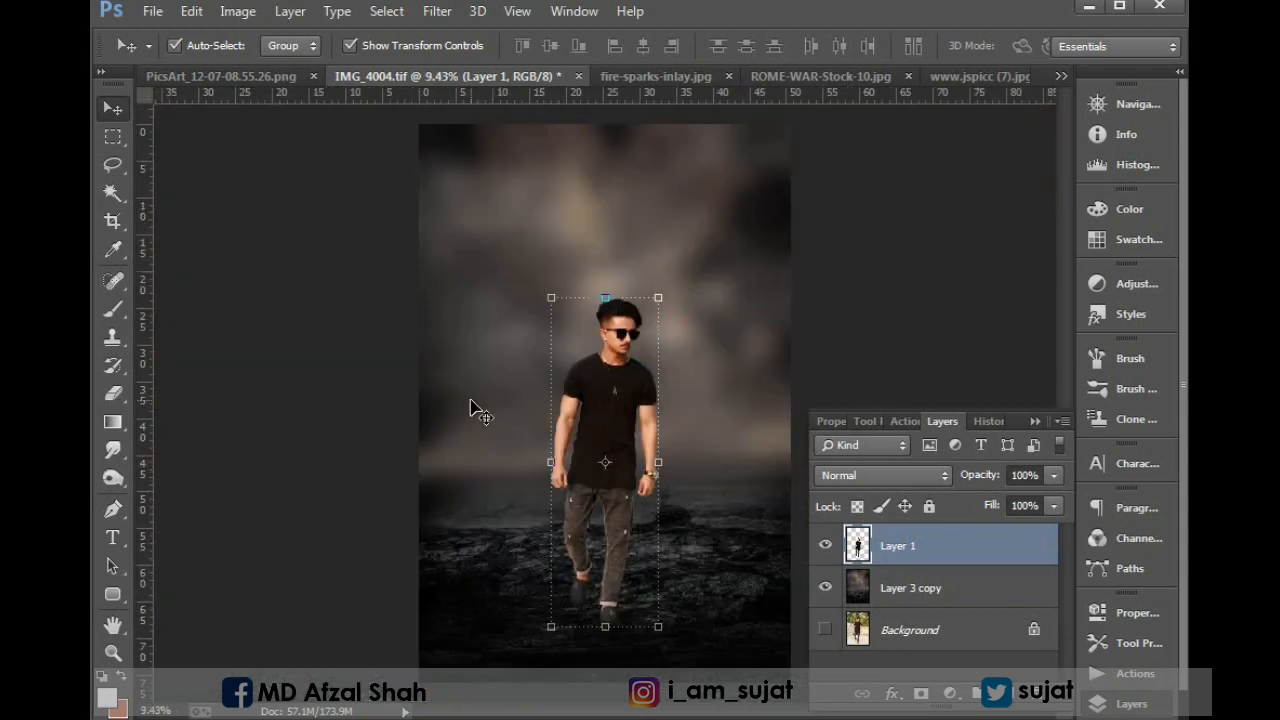
left_click(196, 74)
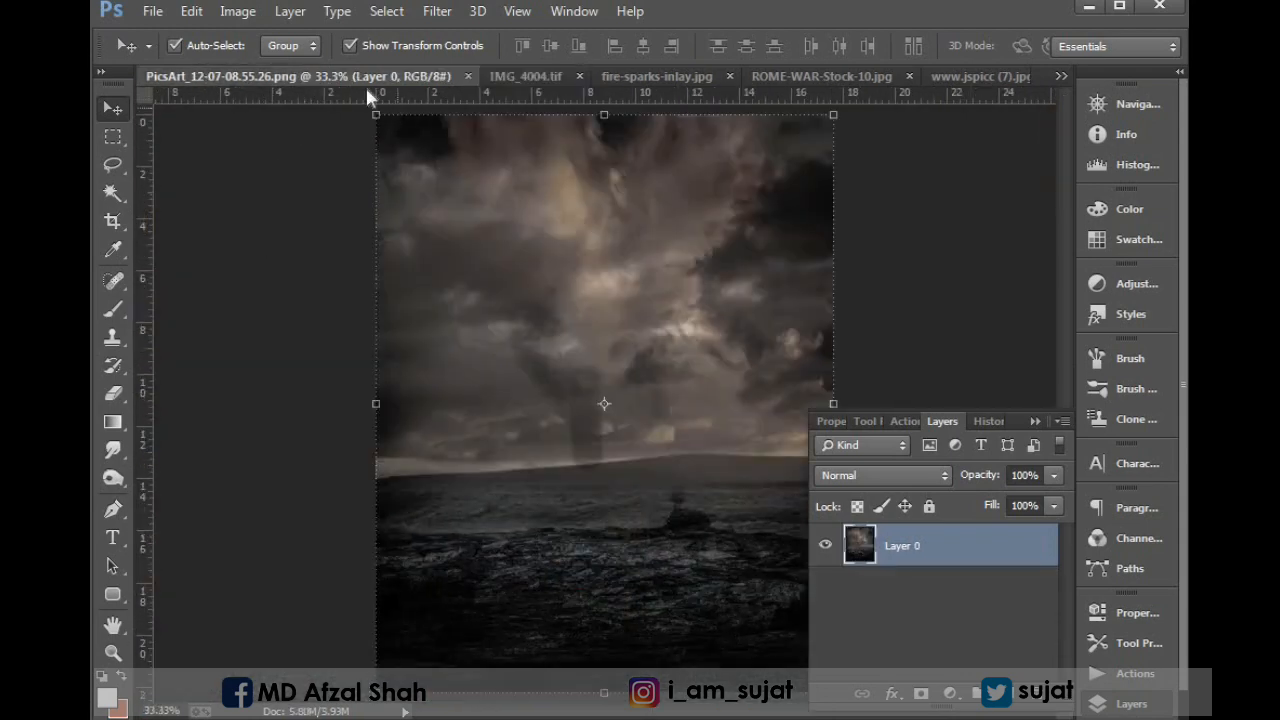
left_click(466, 76)
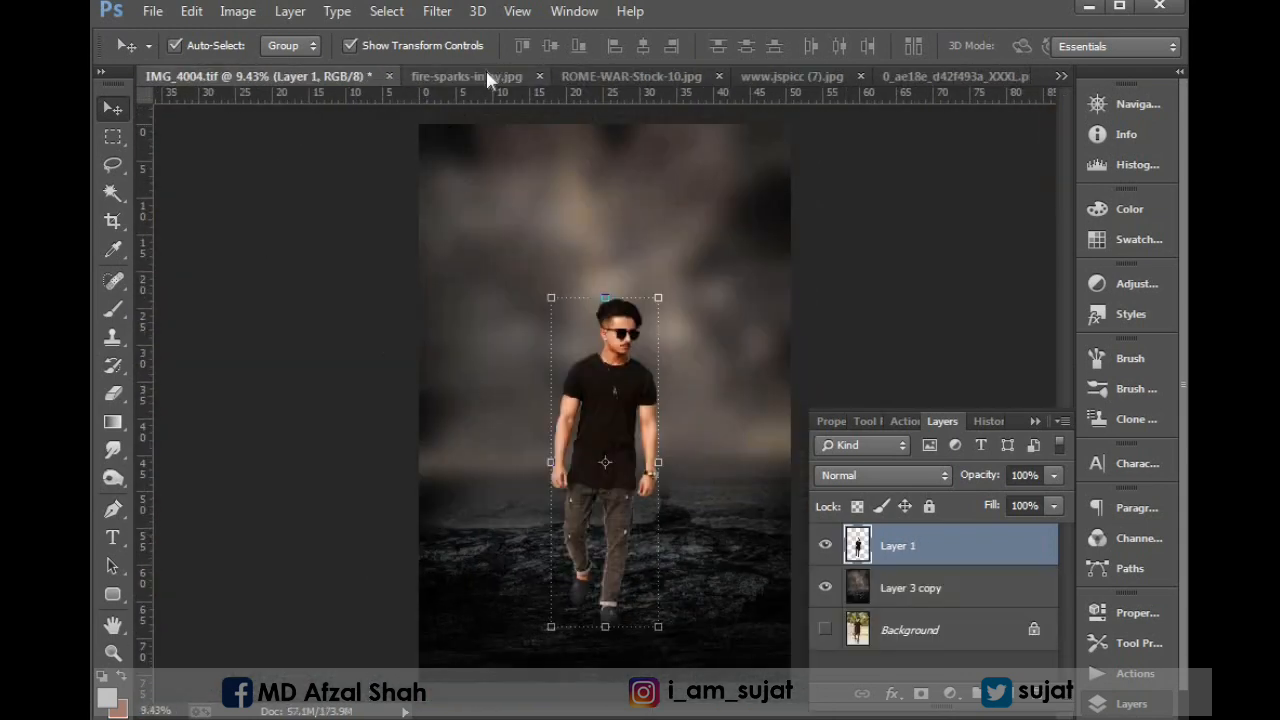
Select the entire canvas of the black wings image 0_ae18e_d42f493a_XXXL.png with the Rectangular Marquee.
key("ctrl+Tab")
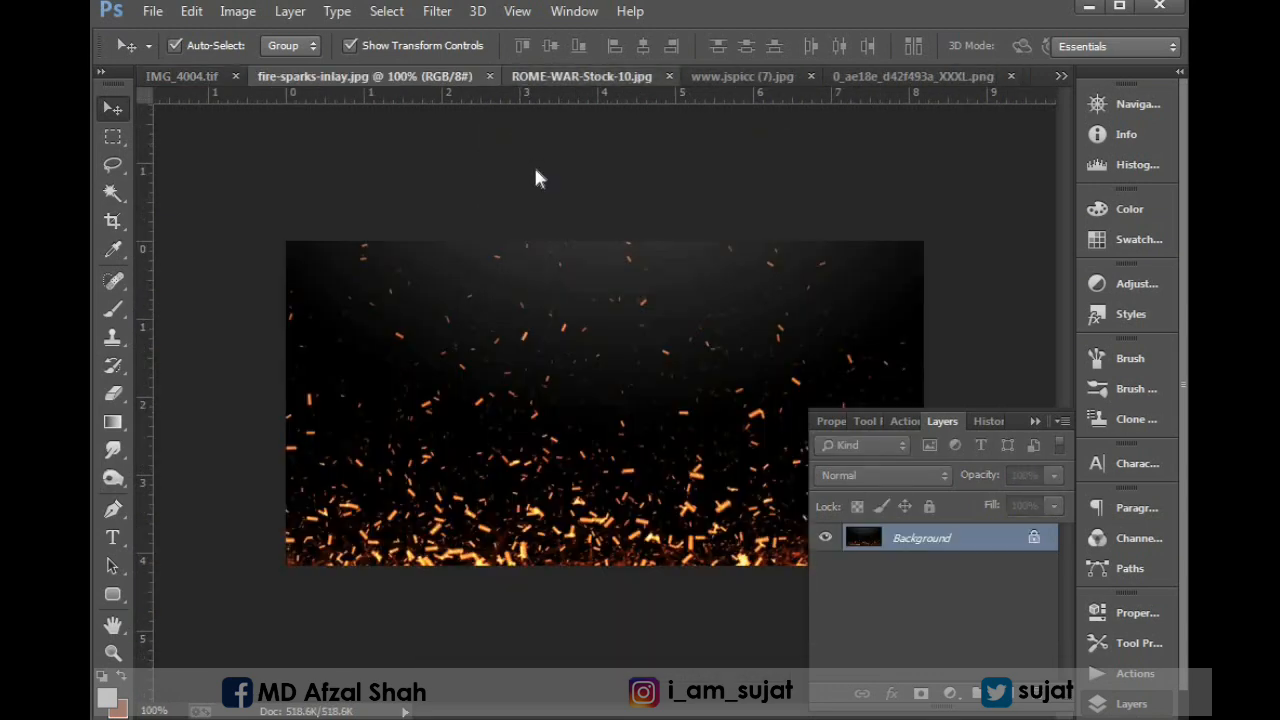
key("ctrl+Tab")
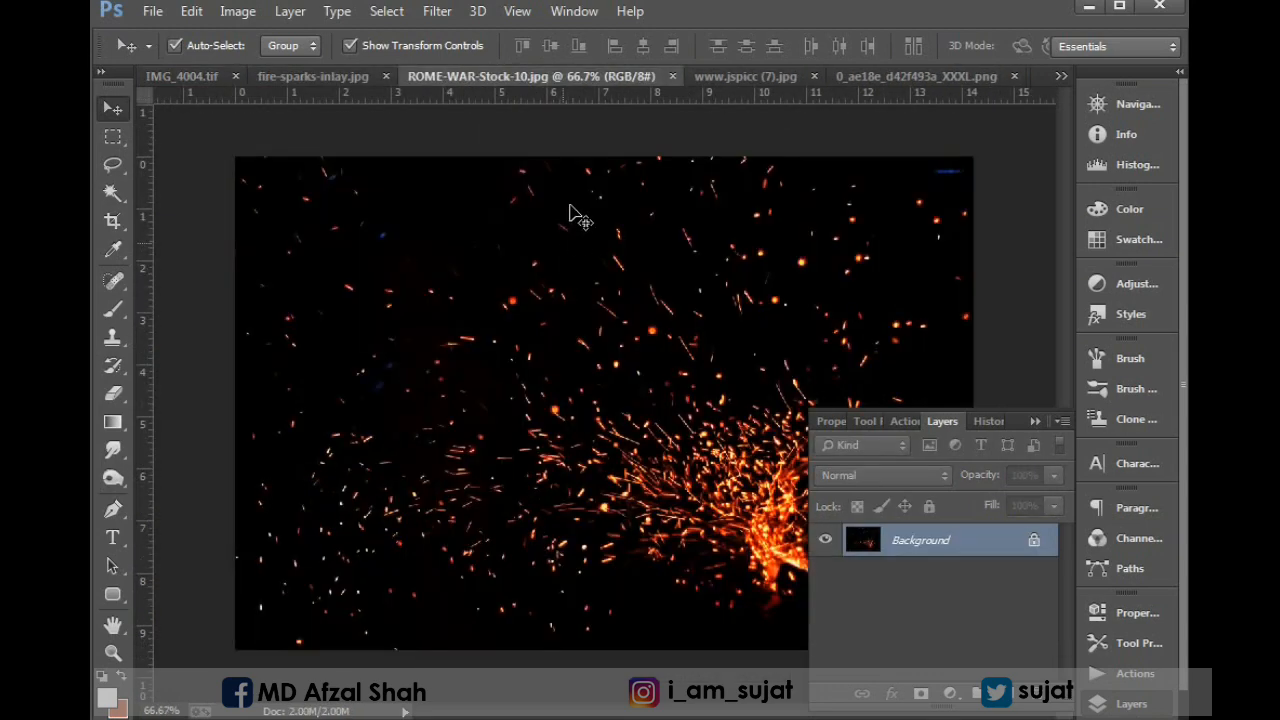
left_click(728, 78)
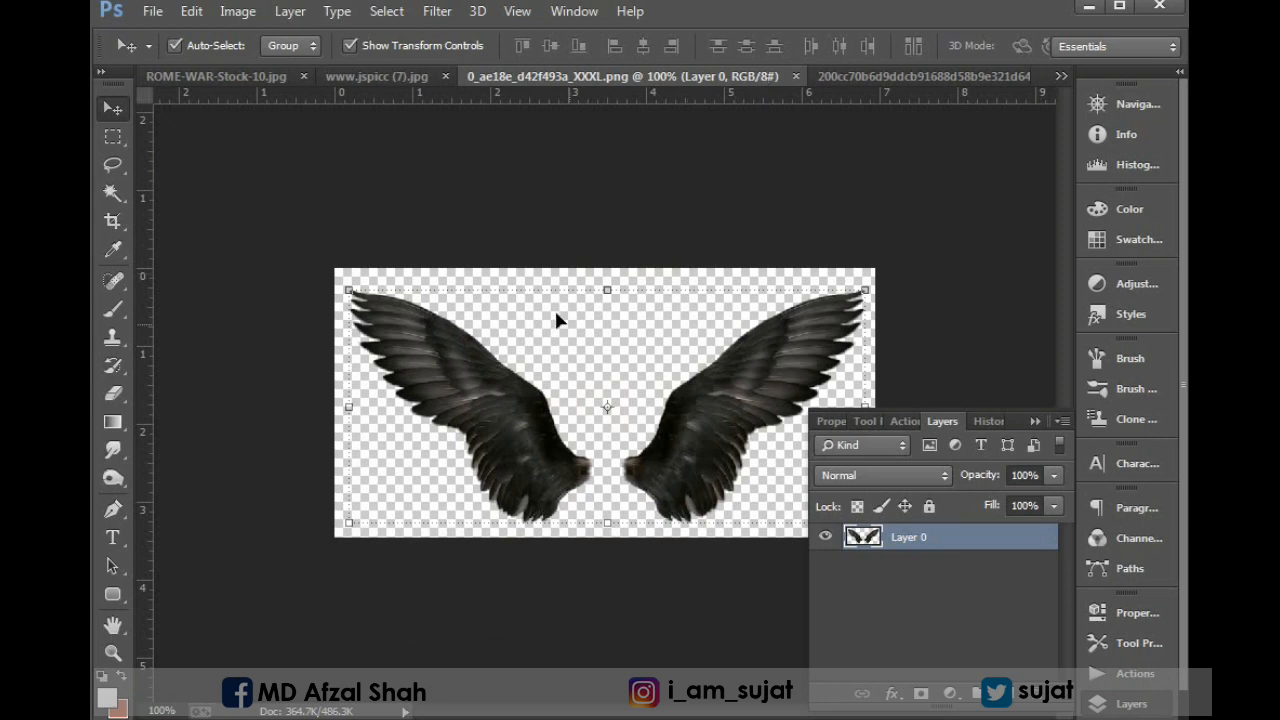
left_click(113, 139)
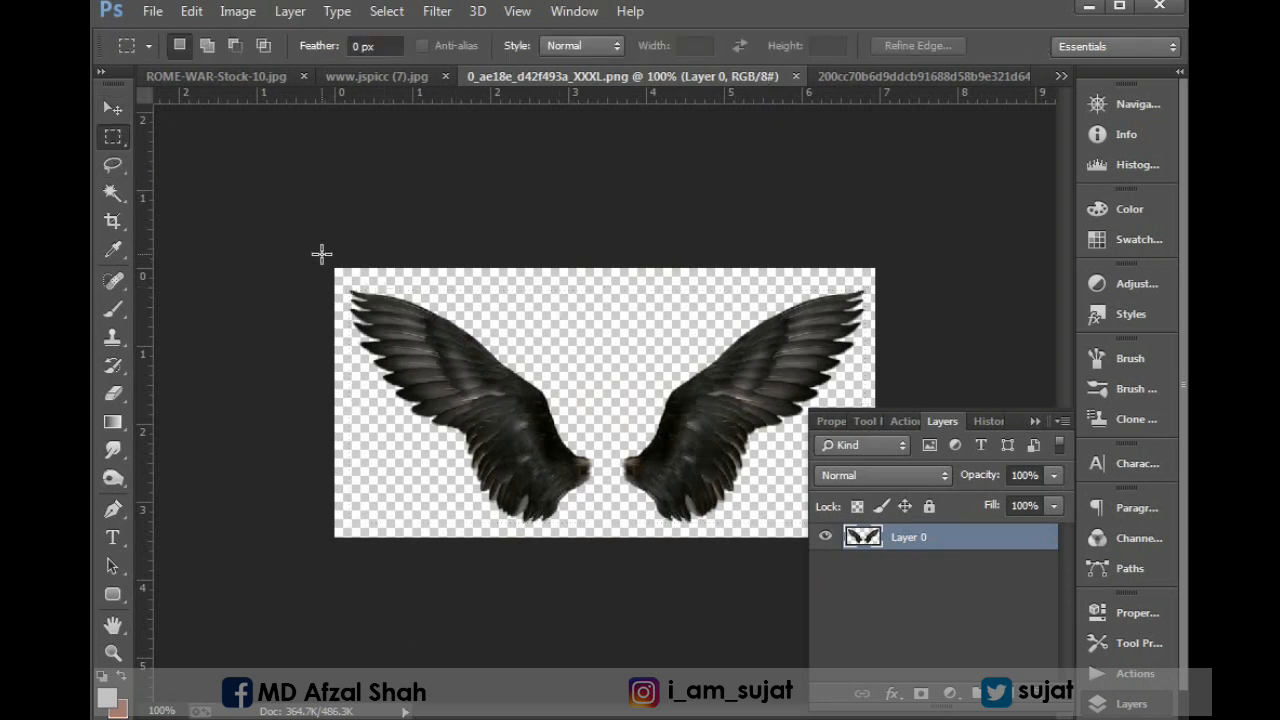
left_click_drag(321, 253, 913, 556)
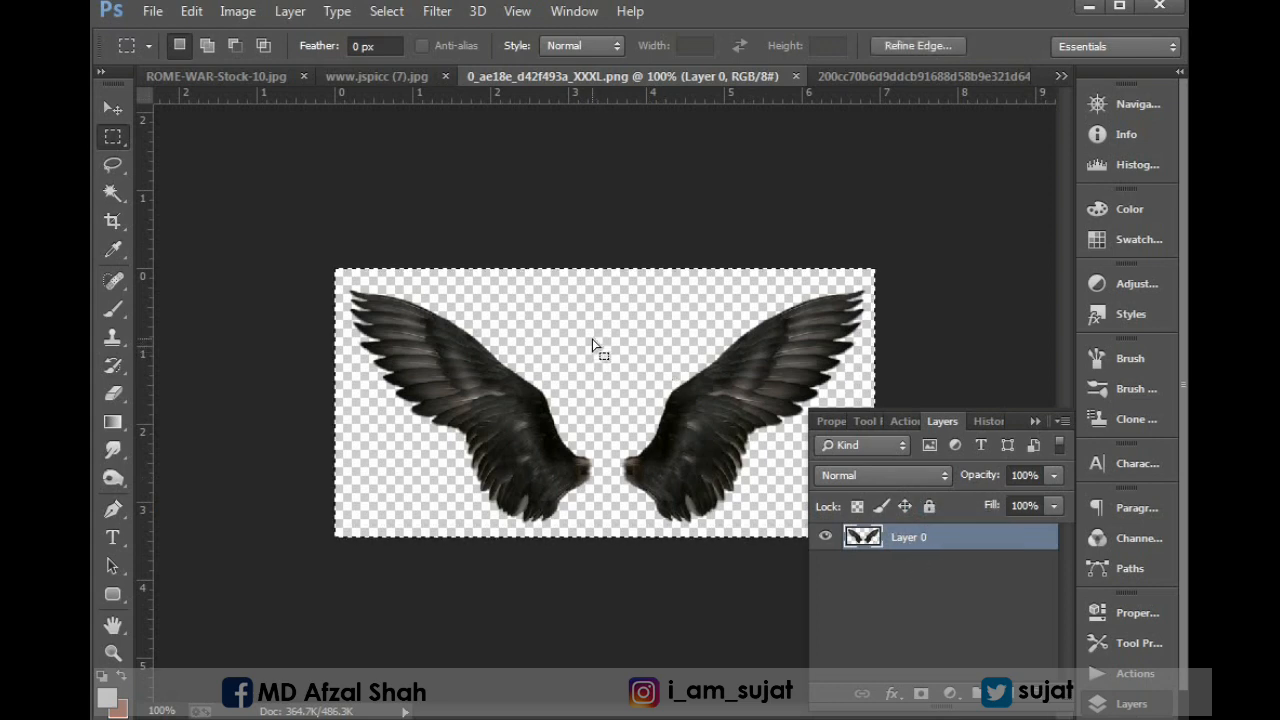
Copy the selected wings and paste them as a new layer above the man in IMG_4004.tif.
left_click(222, 78)
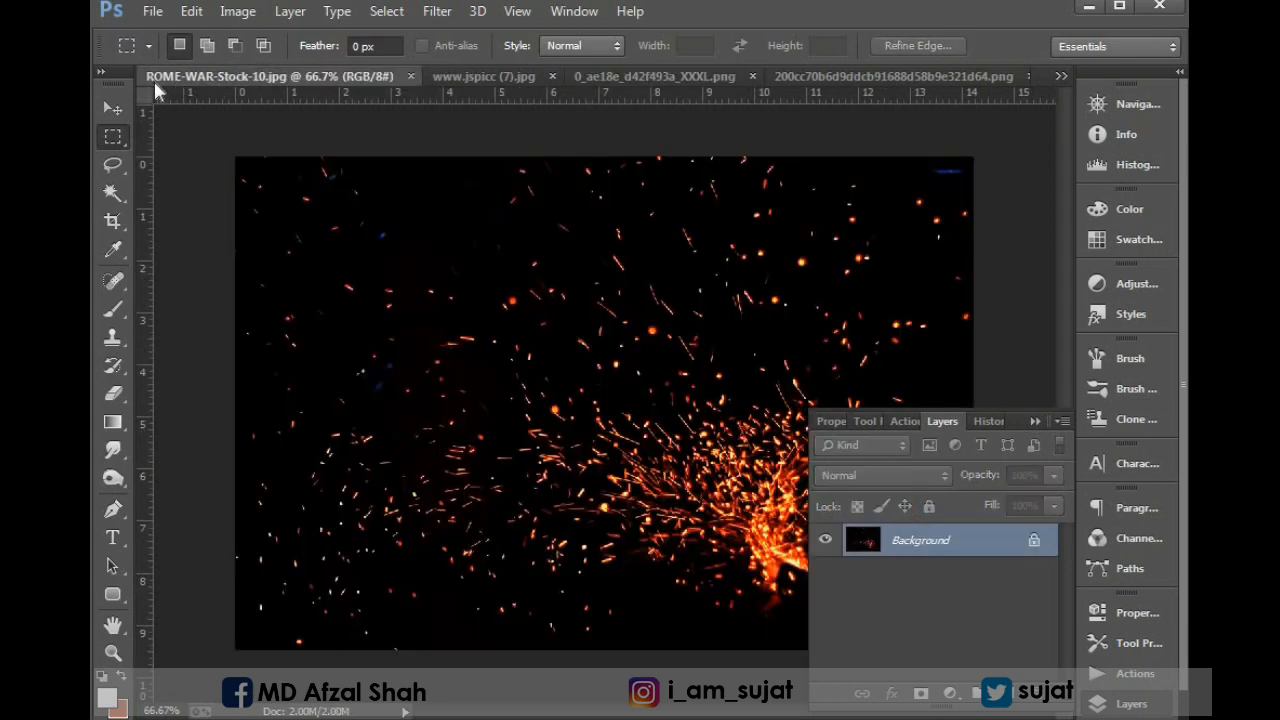
key("ctrl+Tab")
key("ctrl+Tab")
key("ctrl+Tab")
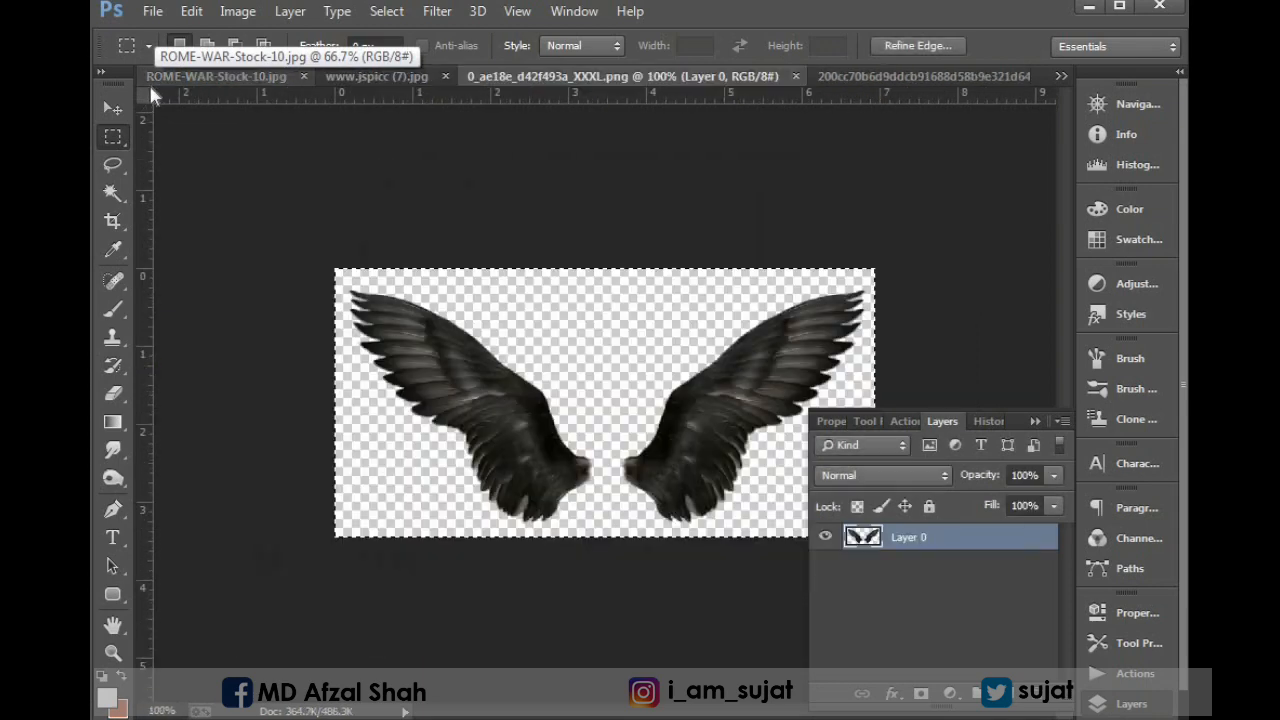
key("ctrl+Tab")
key("ctrl+Tab")
key("ctrl+Tab")
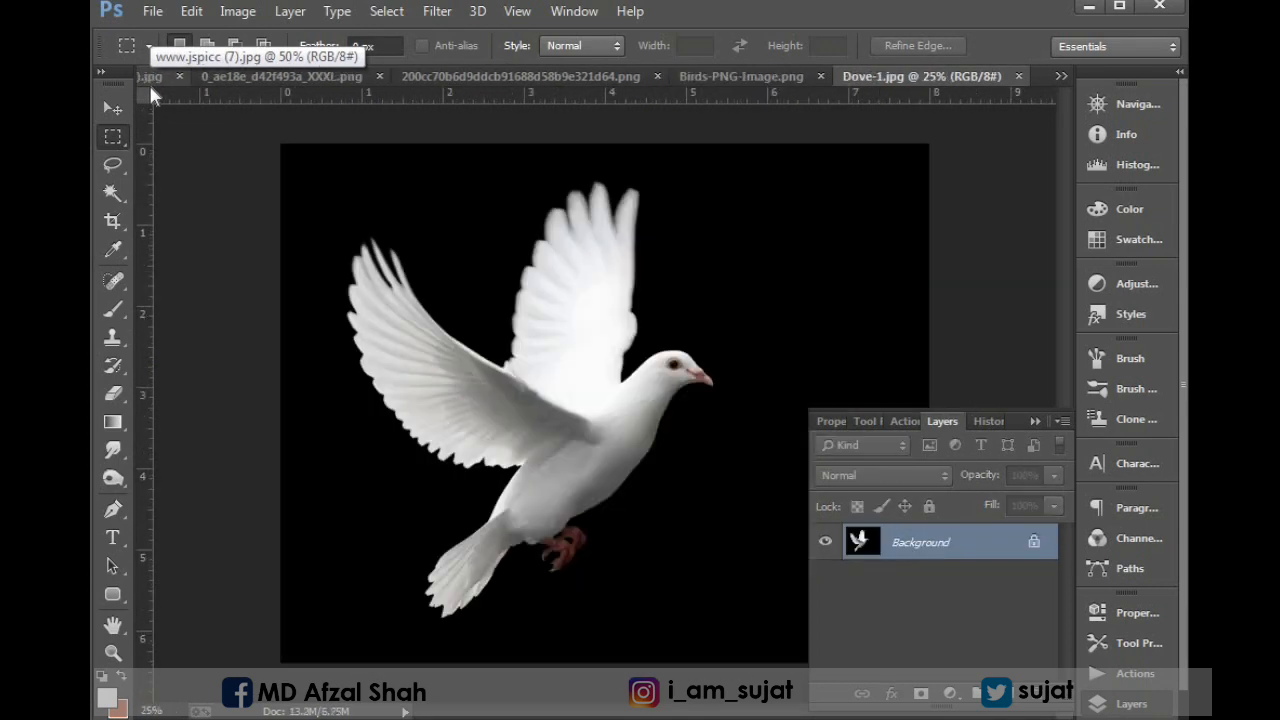
key("ctrl+Tab")
key("ctrl+Tab")
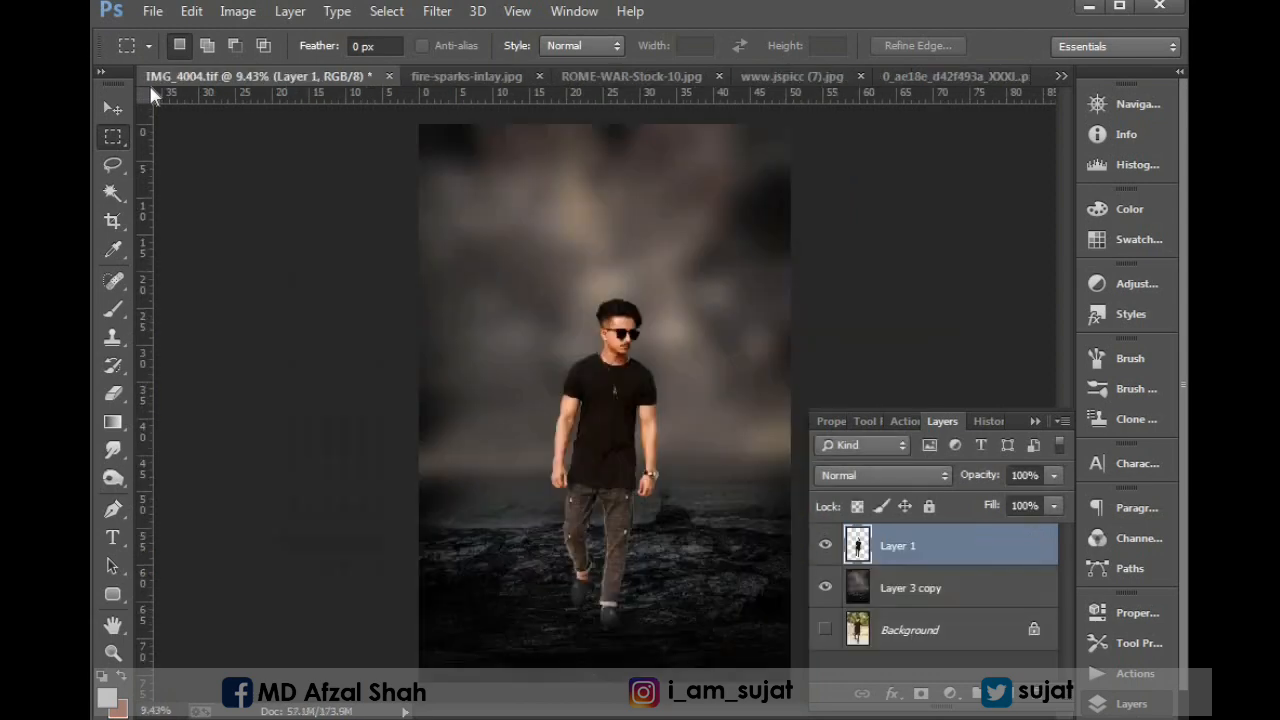
key("ctrl+v")
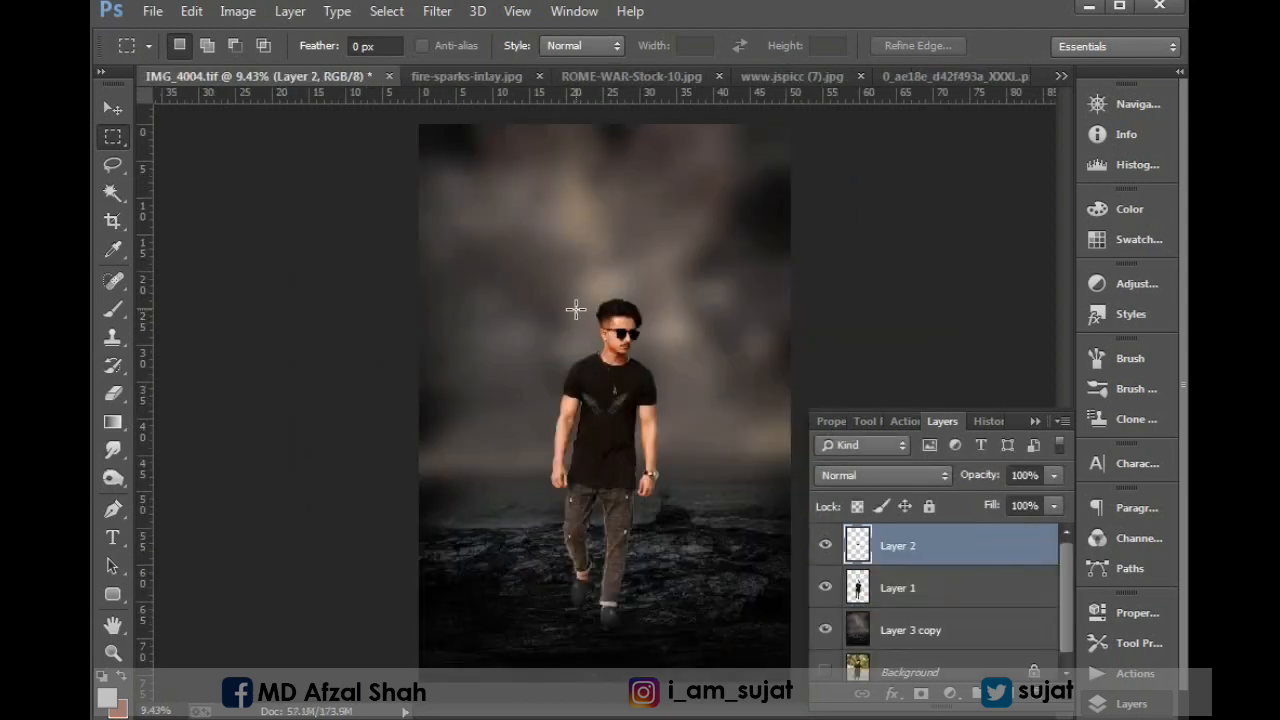
Enlarge the pasted wings with Free Transform so they spread well beyond the man's shoulders, centred on his upper torso.
key("v")
key("ctrl+t")
left_click_drag(629, 392, 671, 364)
left_click_drag(458, 257, 1023, 502)
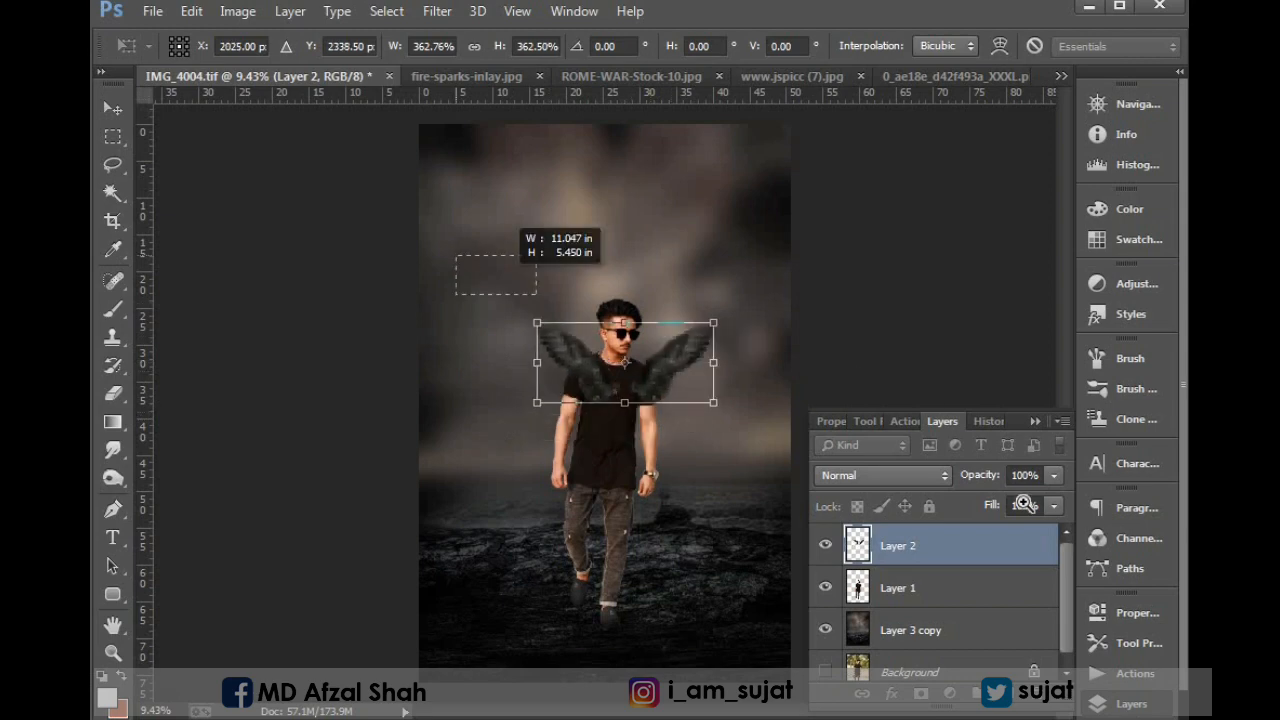
left_click_drag(717, 346, 655, 326)
left_click_drag(767, 252, 860, 246)
left_click_drag(745, 318, 770, 290)
key("ctrl+minus")
key("ctrl+minus")
key("Return")
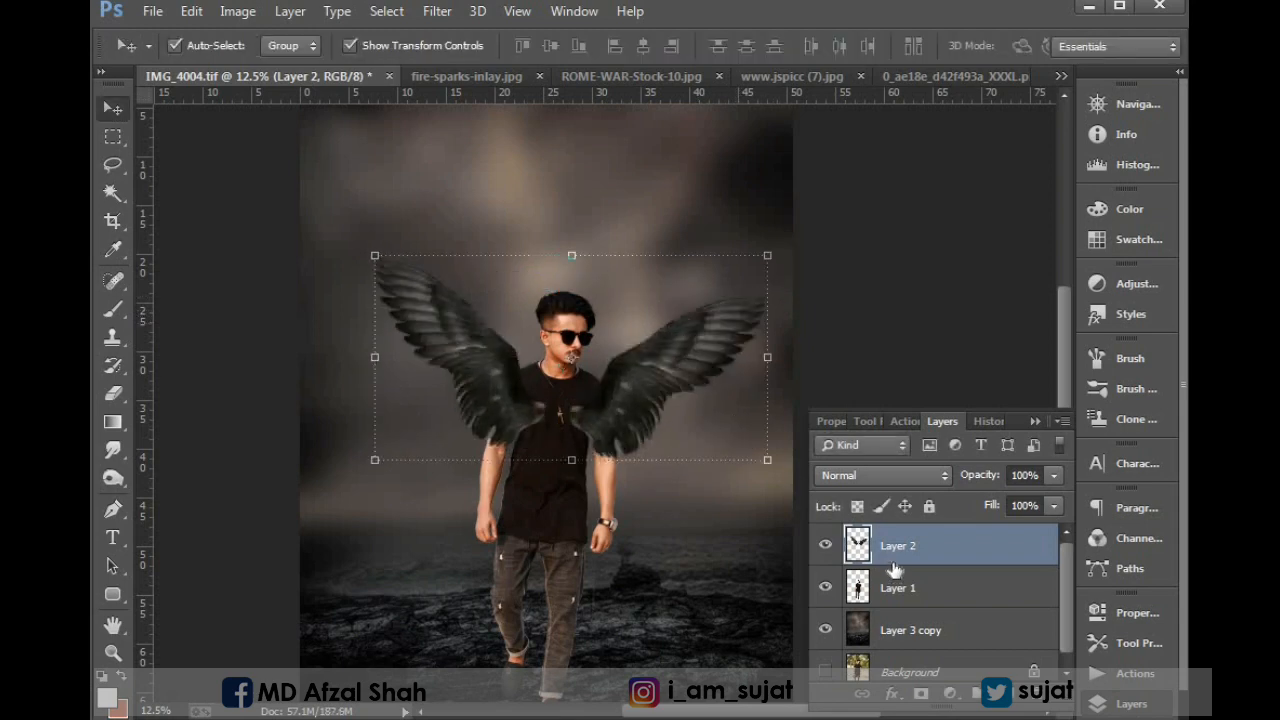
Move the wings layer below the man's layer and rotate the wings slightly clockwise to align with his shoulders.
left_click_drag(895, 568, 897, 614)
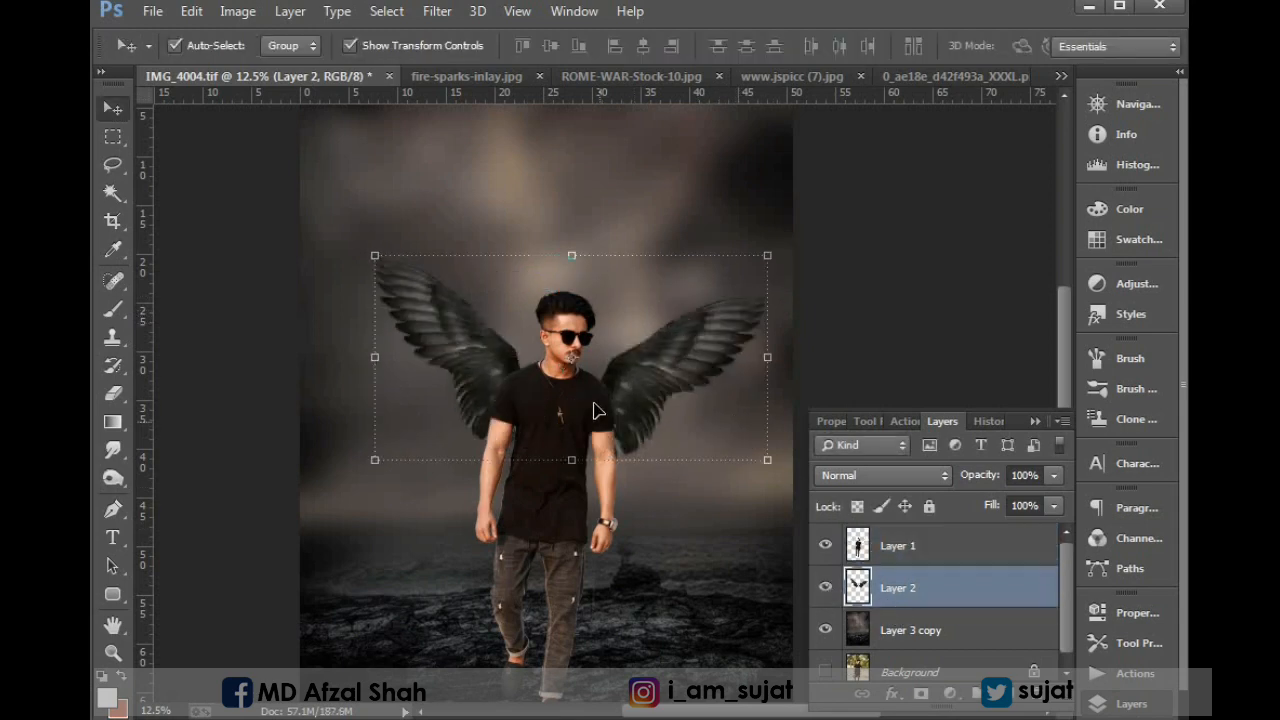
left_click_drag(777, 234, 786, 234)
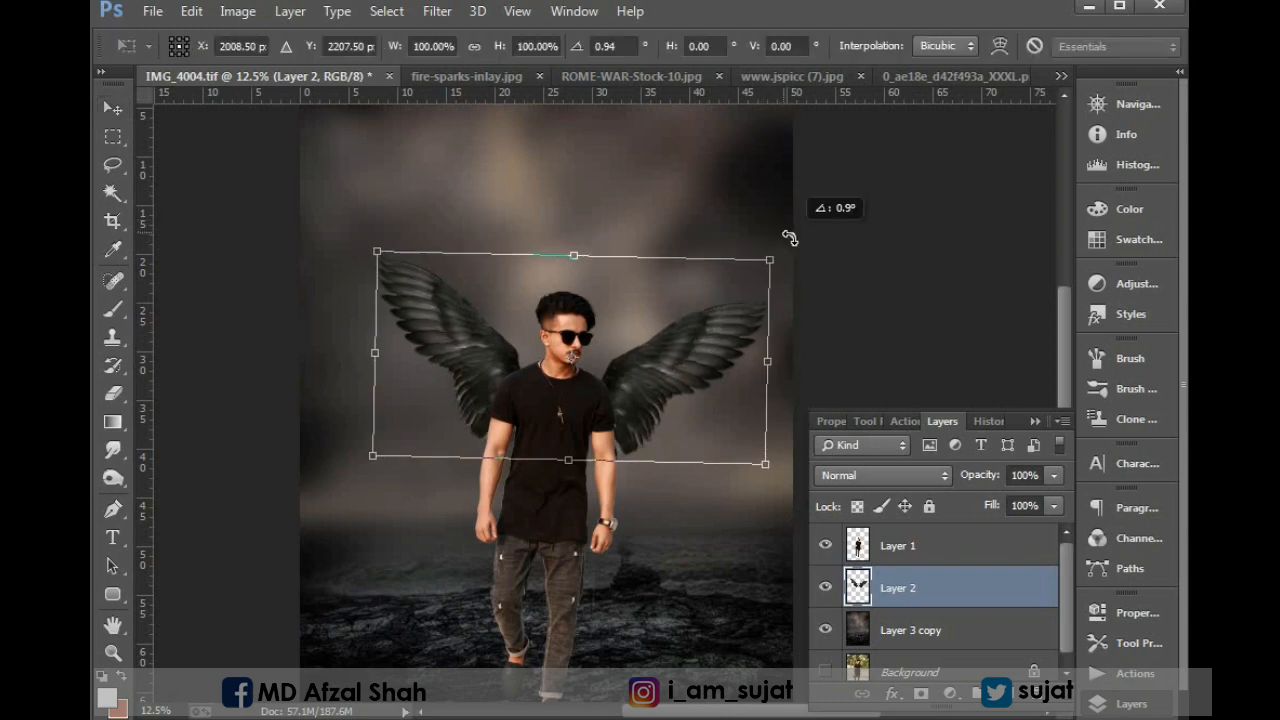
left_click_drag(728, 362, 724, 358)
left_click_drag(789, 231, 786, 229)
key("Return")
key("ctrl+minus")
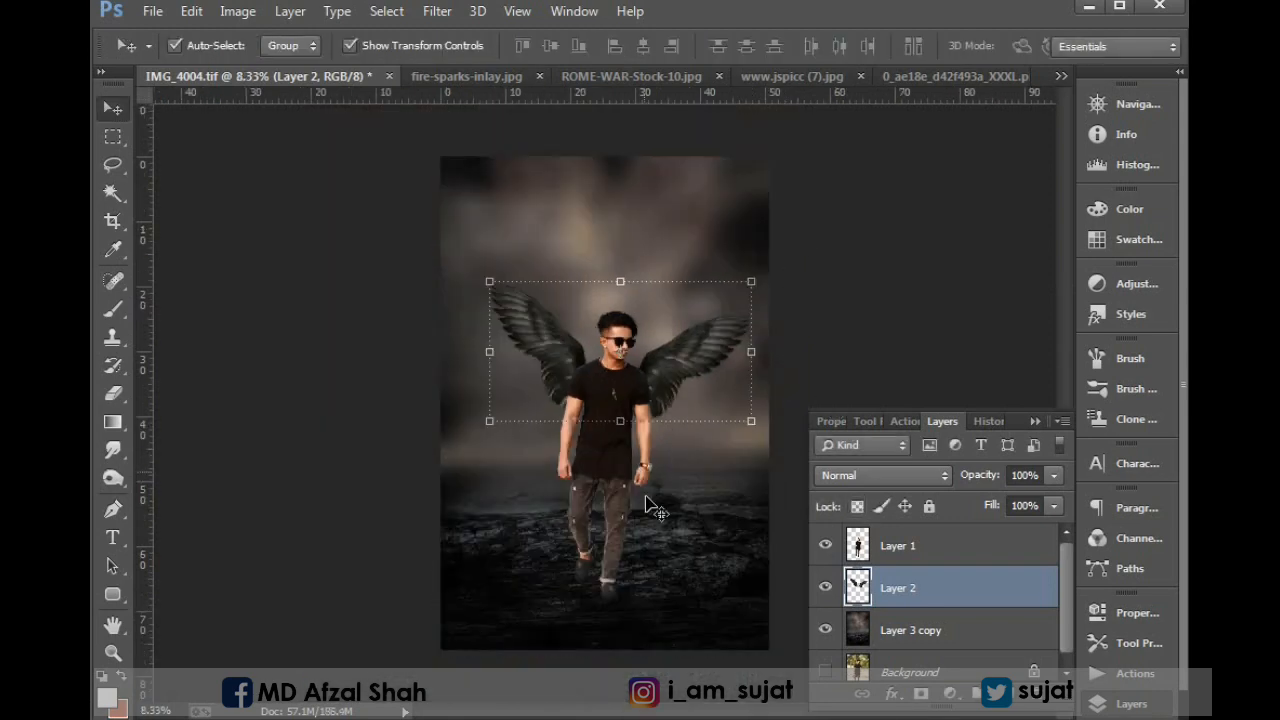
Select the man and wings layers together and shift them slightly left and down on the rocky ground.
left_click(888, 545, "shift")
left_click_drag(609, 434, 593, 432)
key("shift+Down")
key("shift+Down")
key("shift+Down")
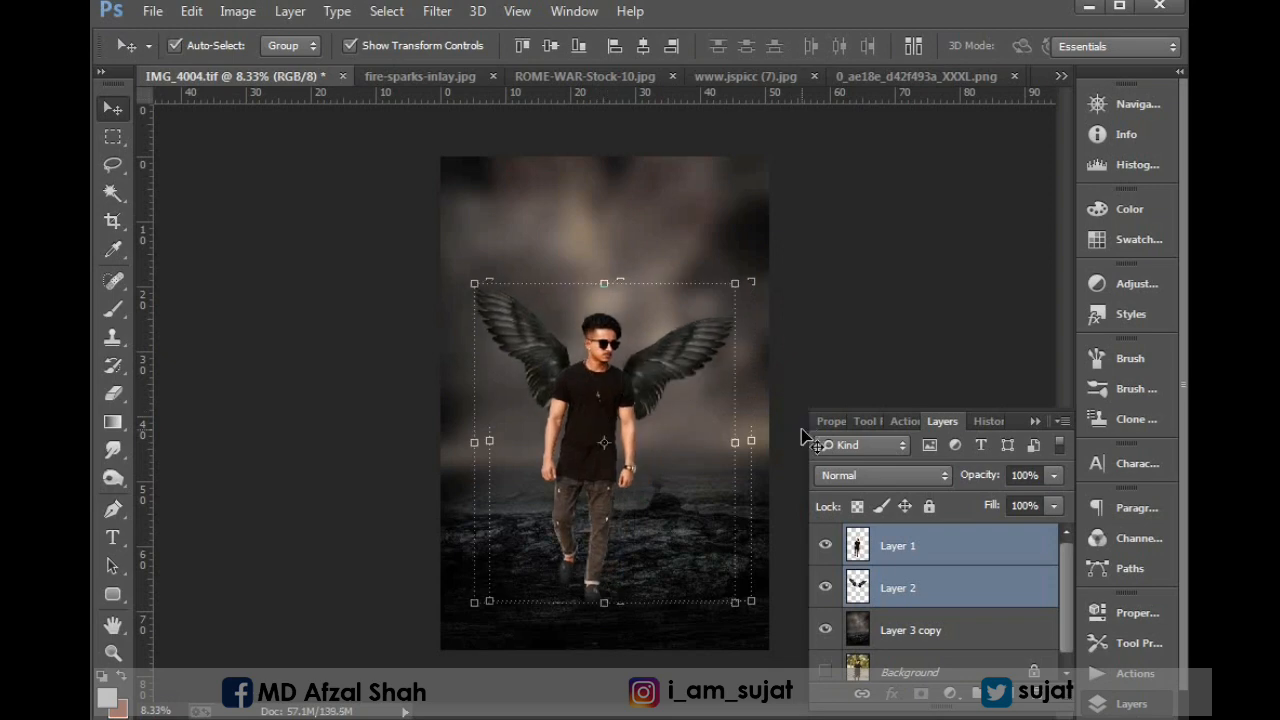
key("shift+Left")
key("shift+Left")
key("shift+Down")
key("shift+Down")
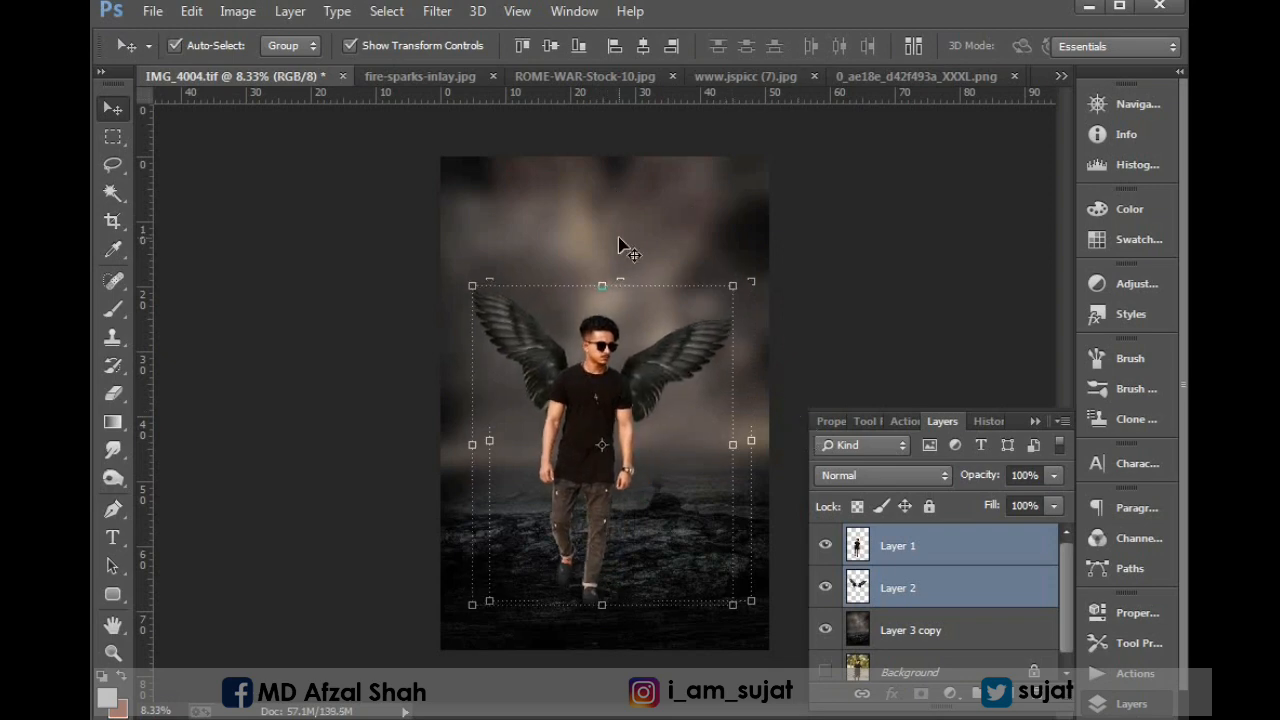
scroll(620, 245, "down", 1)
scroll(620, 245, "up", 2)
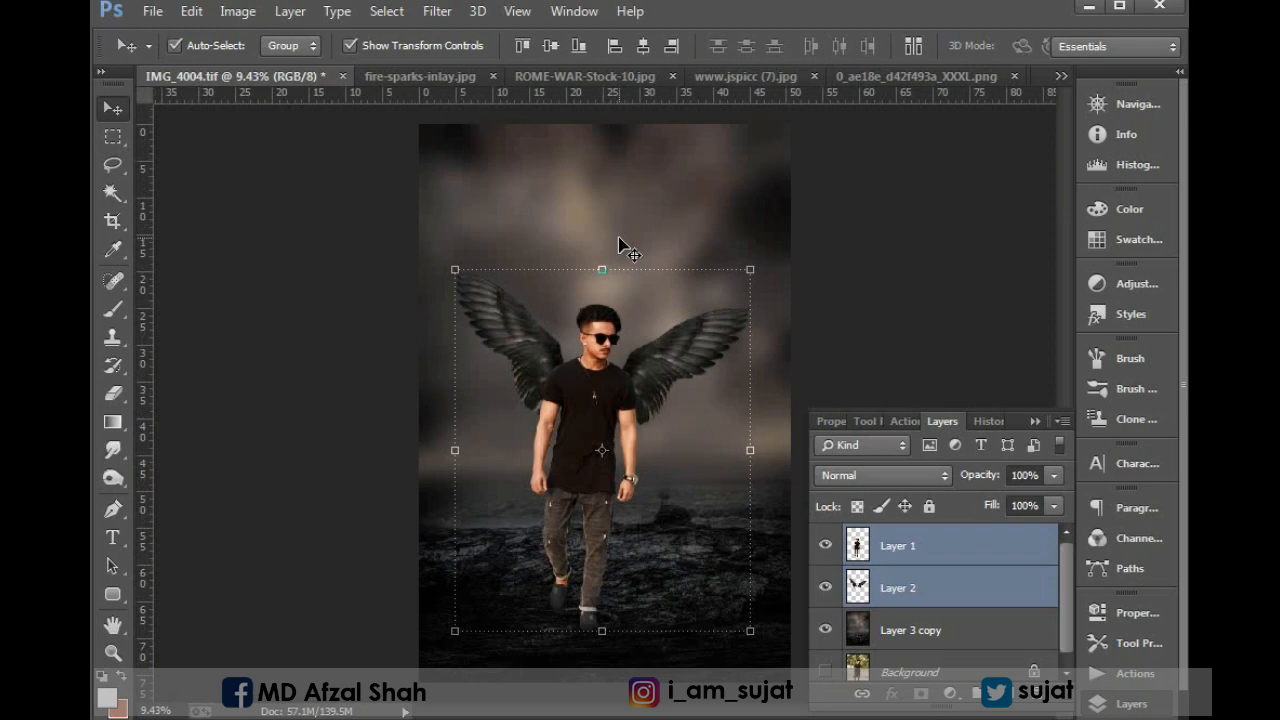
Place the fire-sparks-inlay.jpg image across the full width of the composite's lower part and close its source document.
left_click(433, 72)
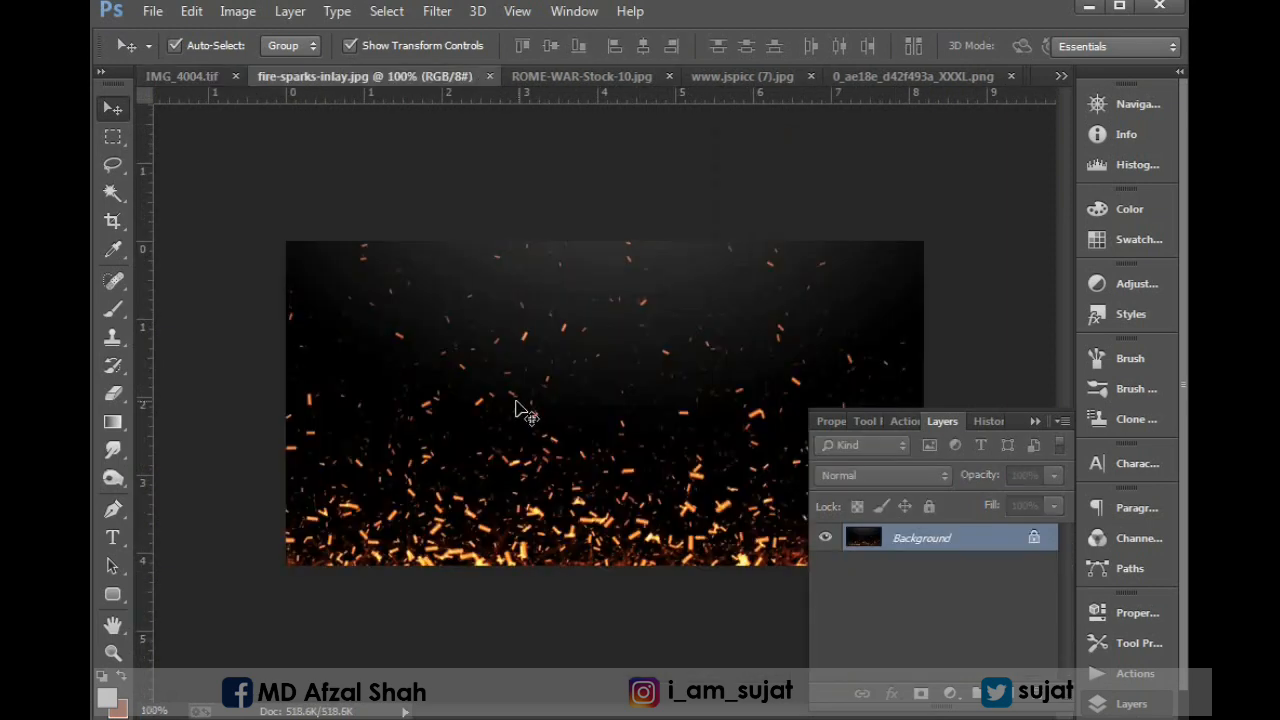
left_click_drag(520, 410, 733, 537)
key("Return")
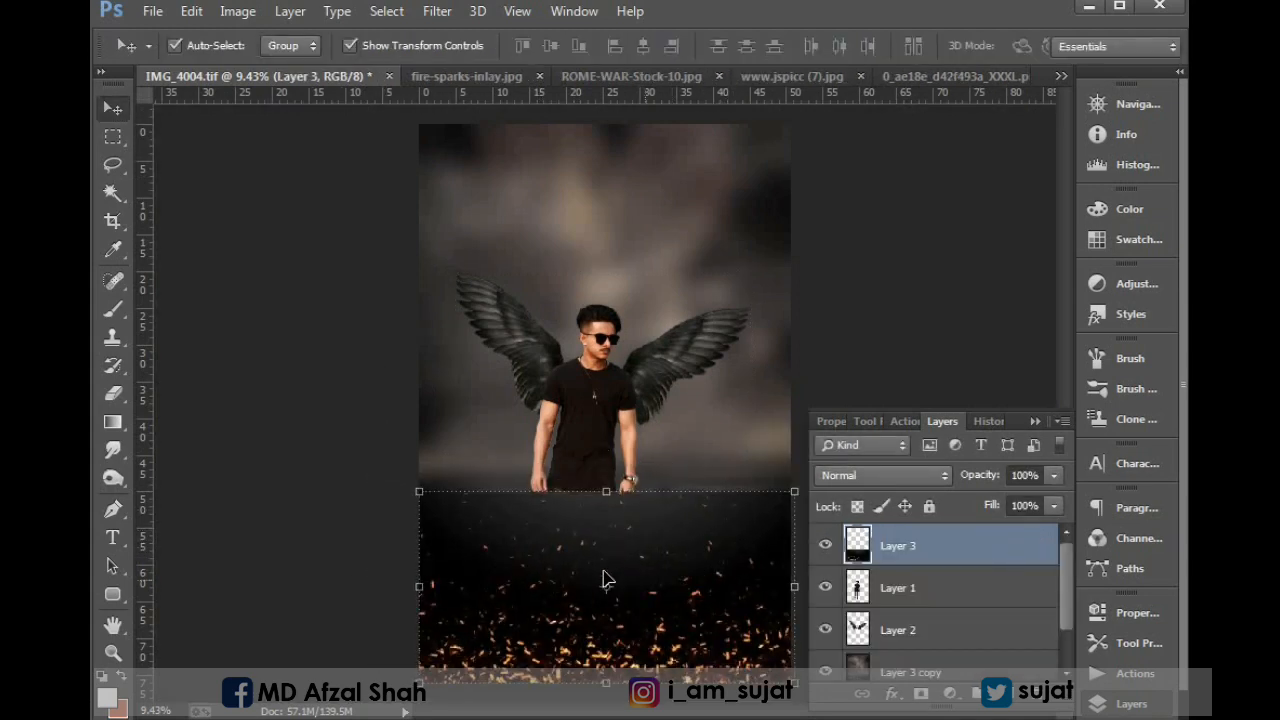
left_click(430, 74)
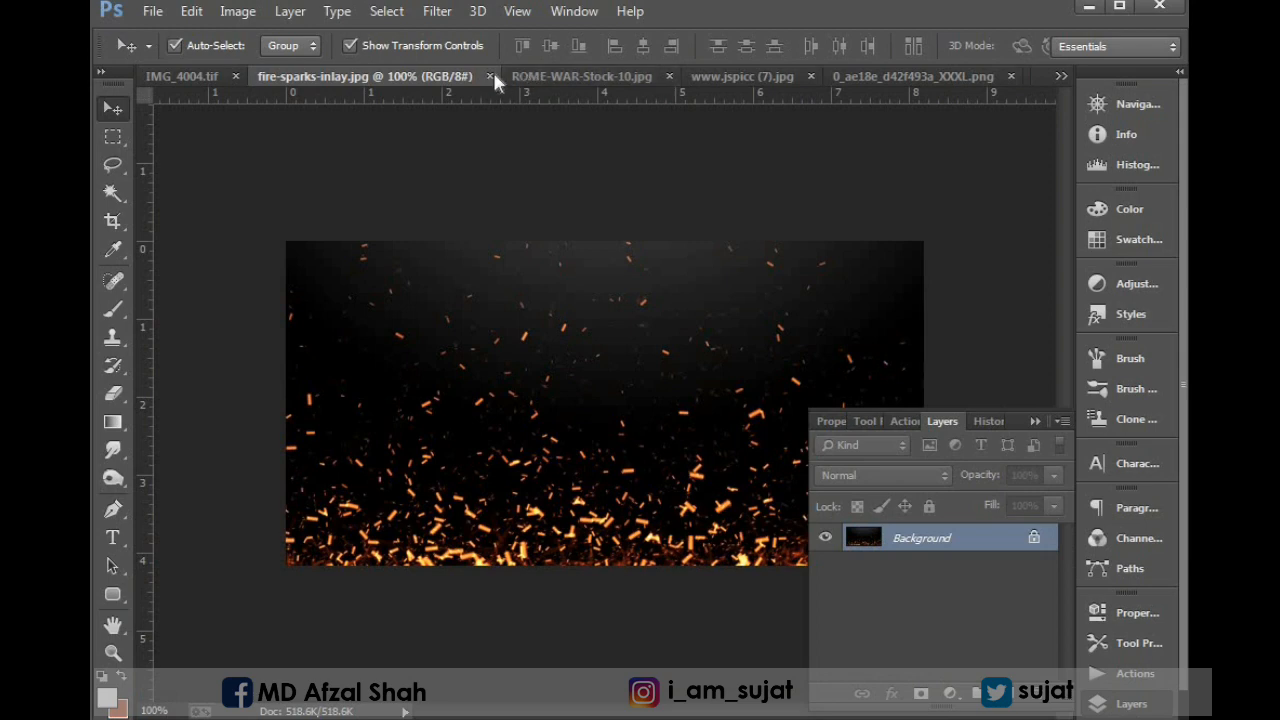
left_click(489, 76)
Place the ROME-WAR-Stock-10.jpg sparks image in the upper-left sky of the IMG_4004.tif composite and close its source document.
left_click(505, 80)
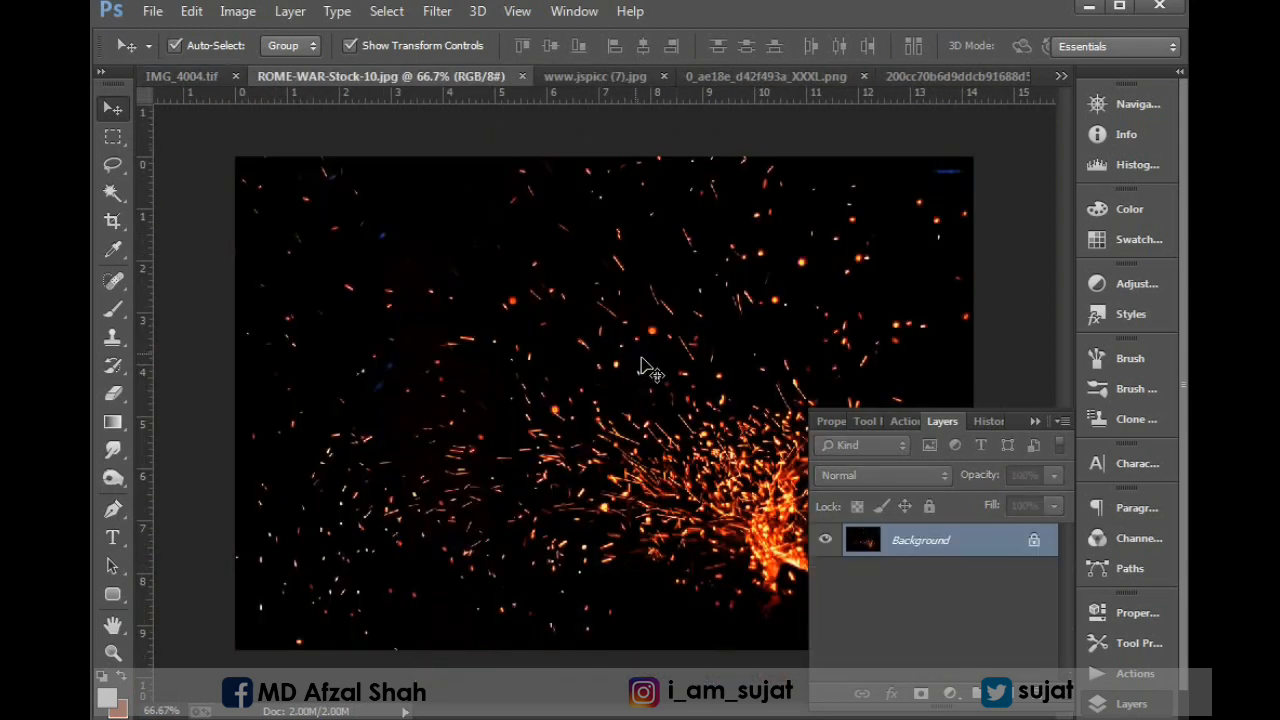
left_click_drag(593, 268, 465, 170)
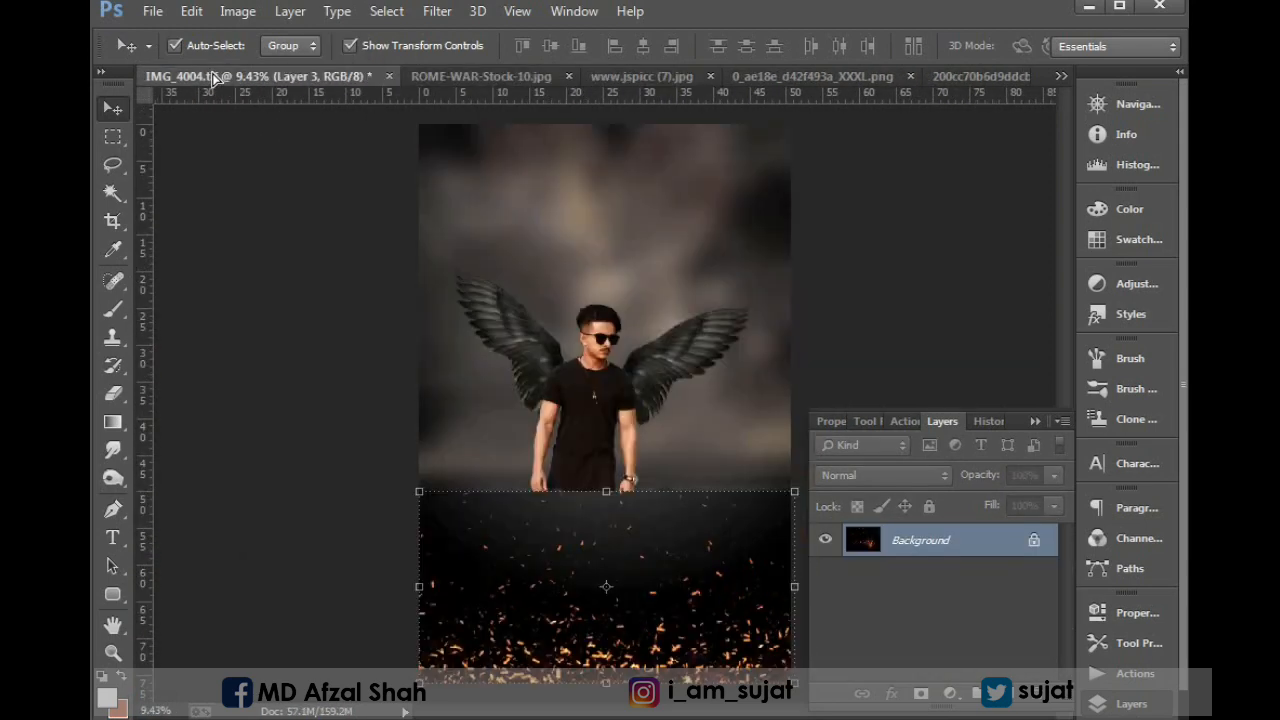
left_click(485, 76)
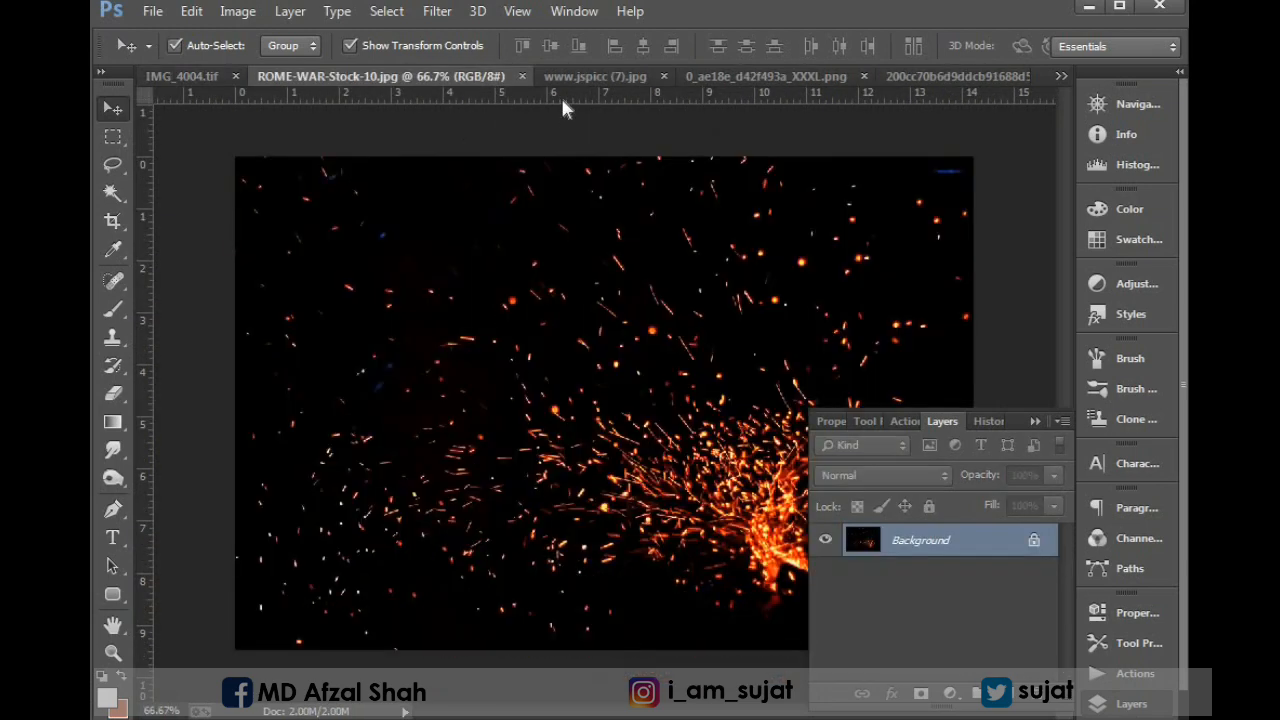
left_click(522, 76)
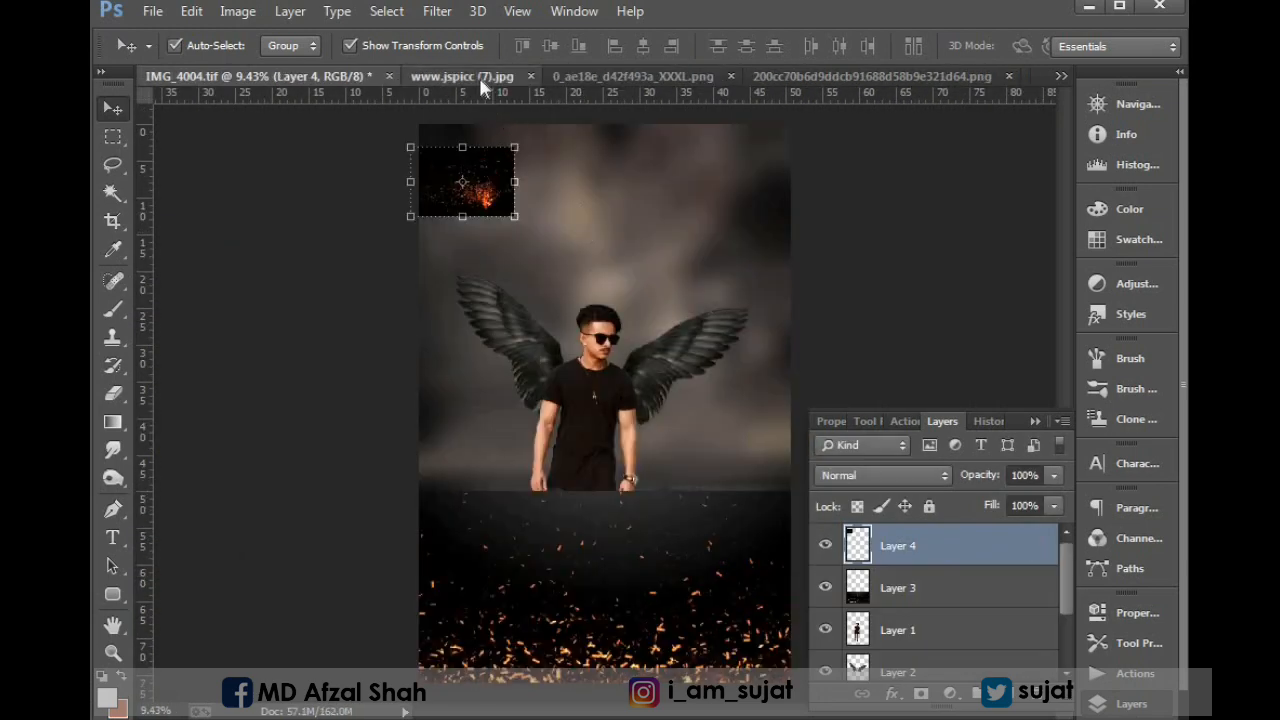
left_click(478, 74)
left_click_drag(598, 410, 653, 219)
left_click(449, 77)
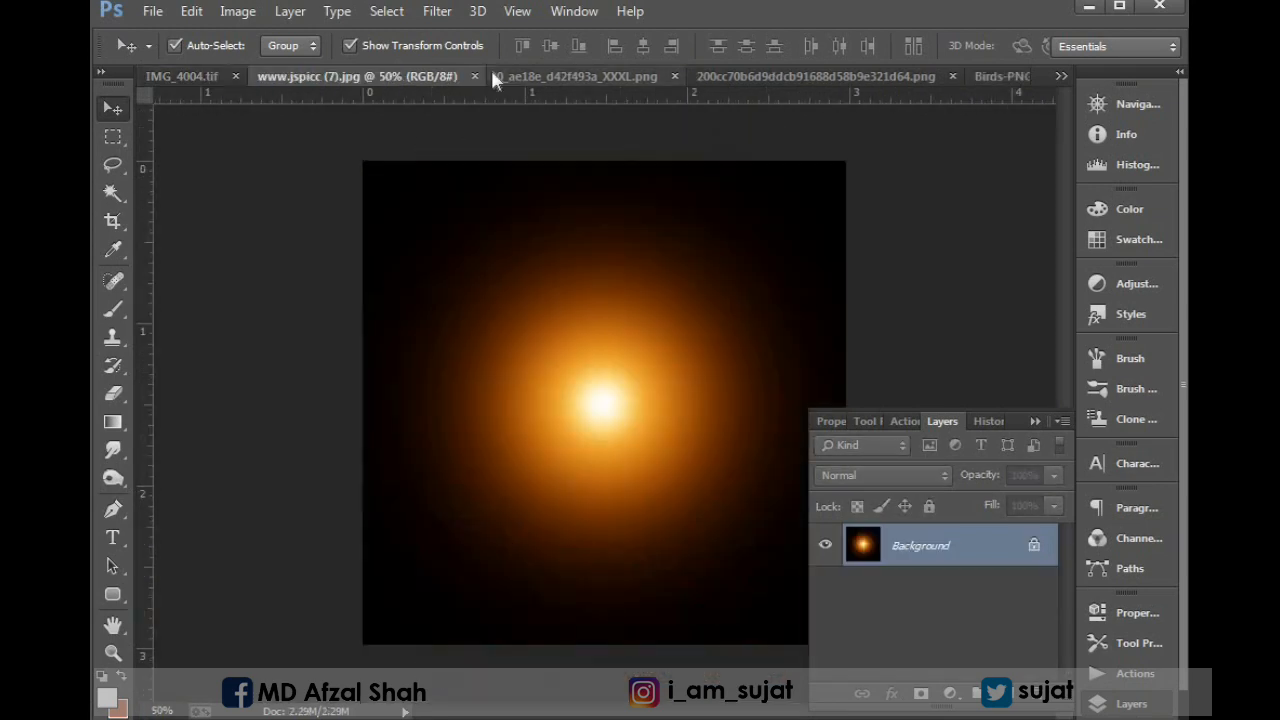
left_click(480, 75)
left_click(476, 78)
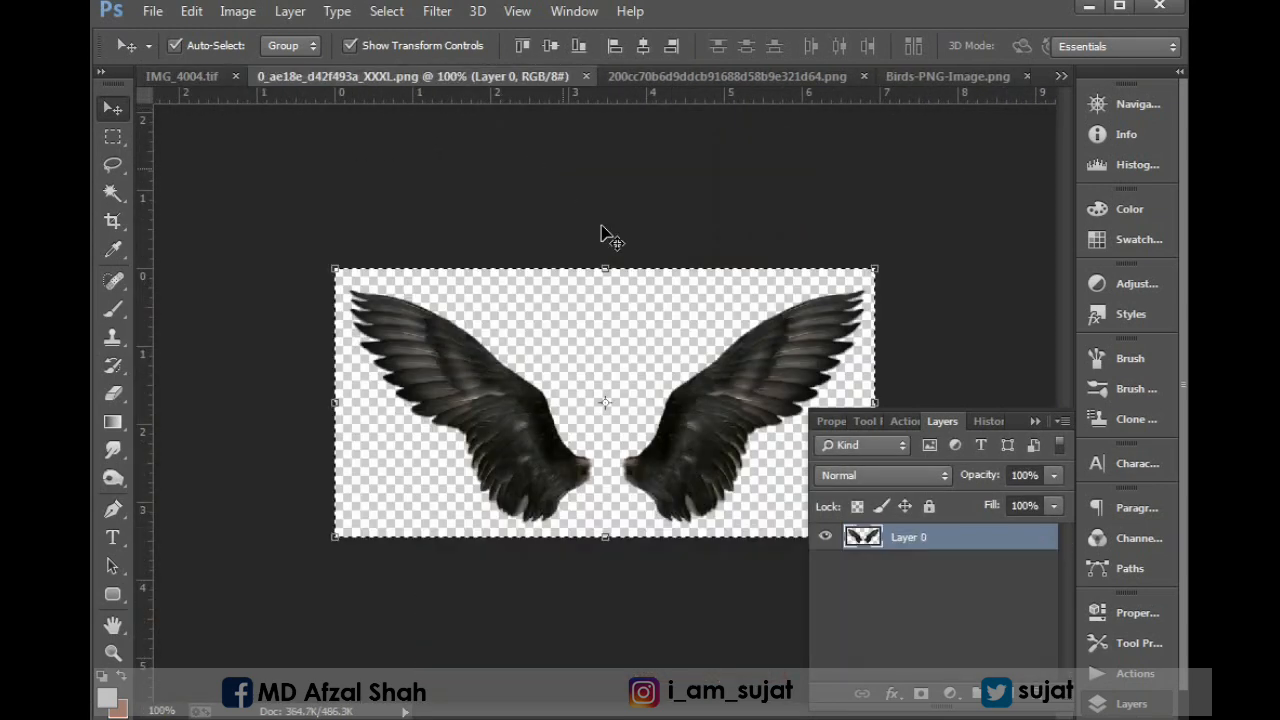
Close the wings document, then place the cut-out white dove PNG above the right wing and close its document.
left_click(585, 76)
left_click(545, 79)
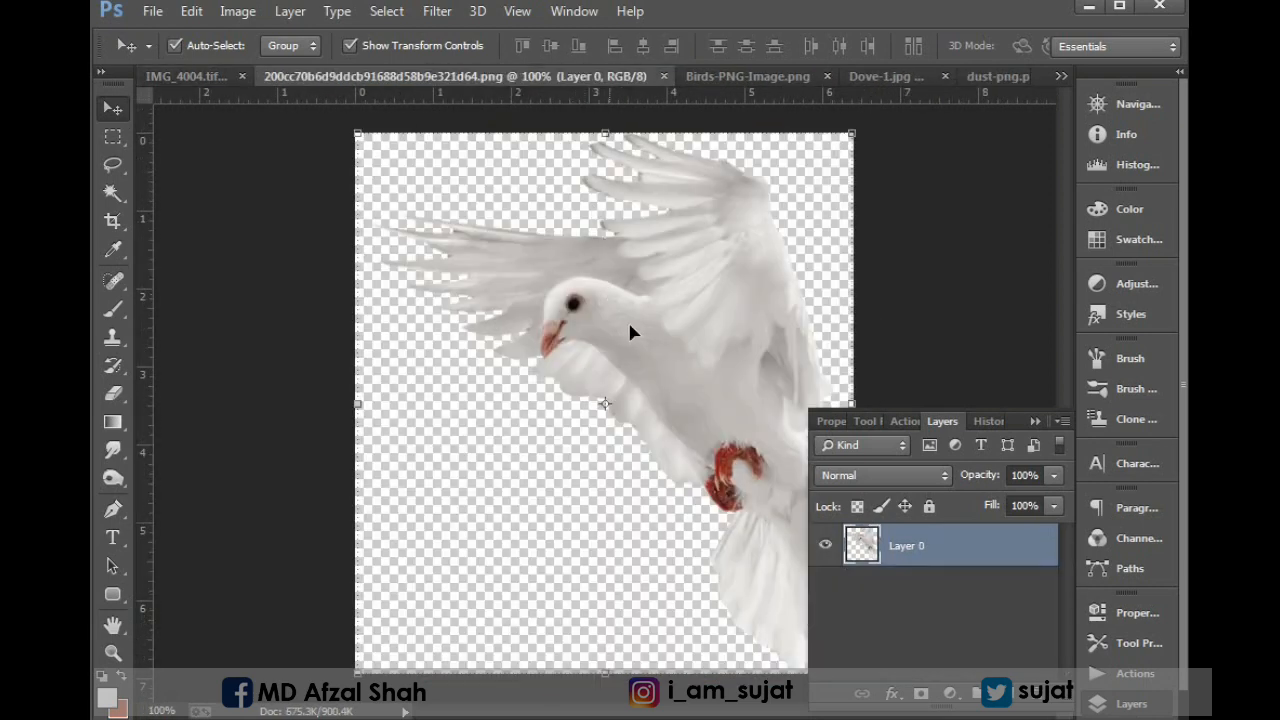
left_click_drag(664, 312, 540, 75)
left_click(655, 76)
left_click(664, 76)
Place the flock from Birds-PNG-Image.png just above the man's head and close its source document.
left_click(543, 76)
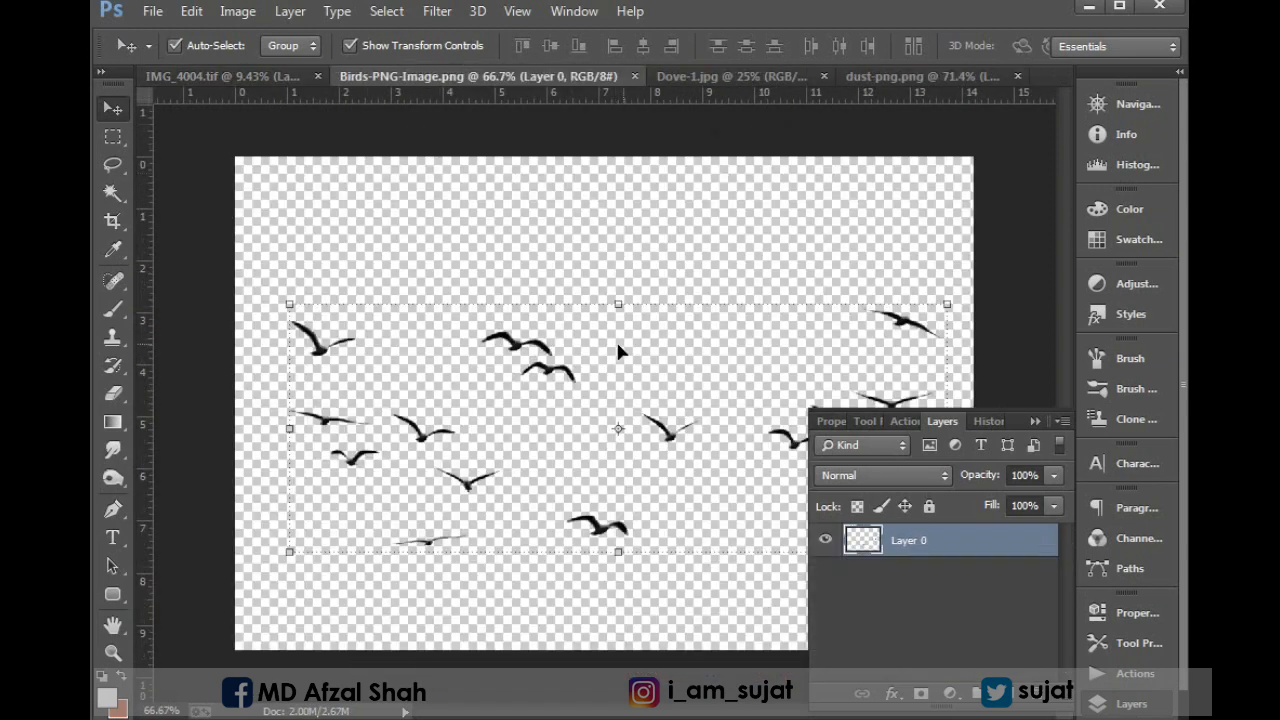
left_click_drag(515, 348, 590, 291)
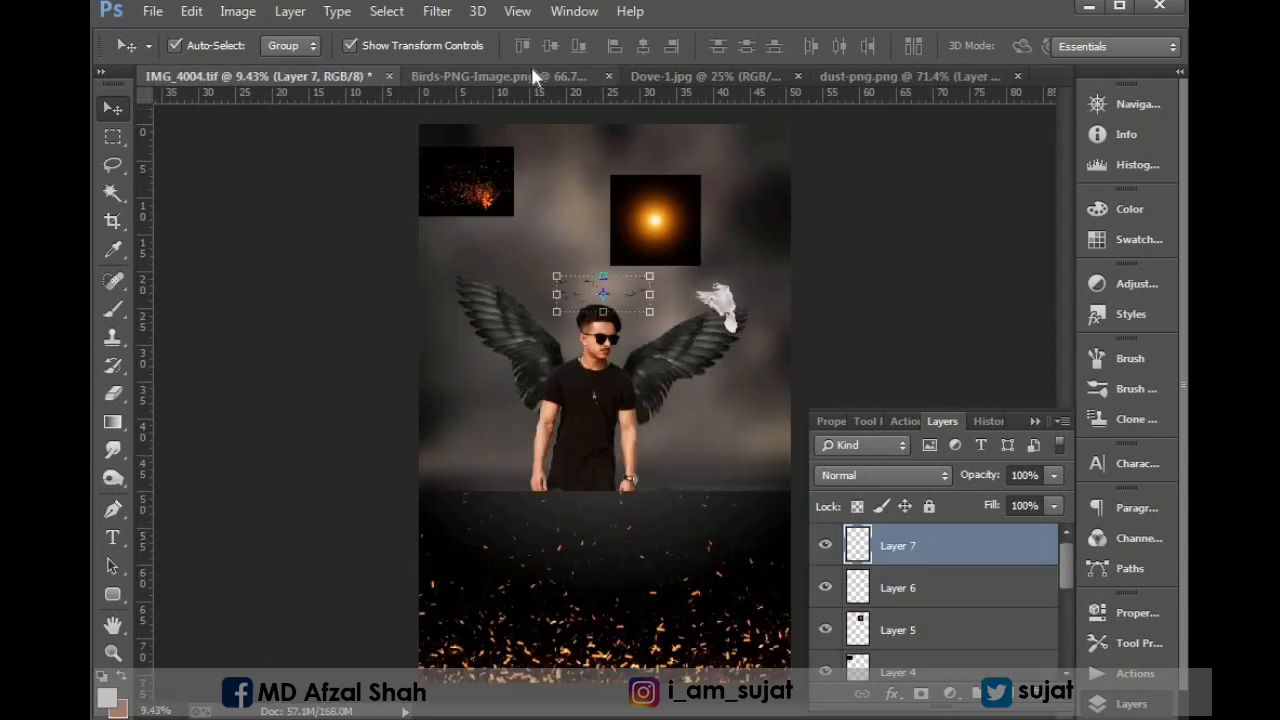
left_click(592, 77)
left_click(634, 77)
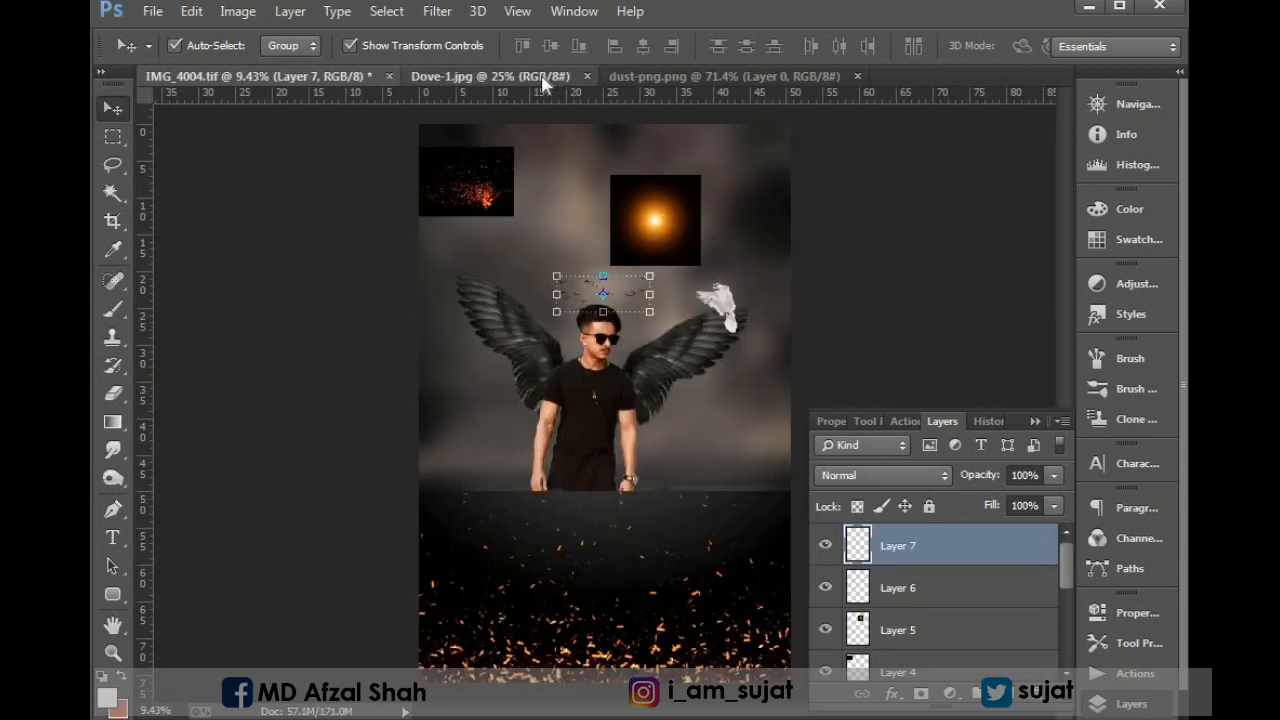
Place the Dove-1.jpg image over the upper-left part of the composite and close its source document.
left_click(540, 77)
left_click_drag(590, 346, 608, 257)
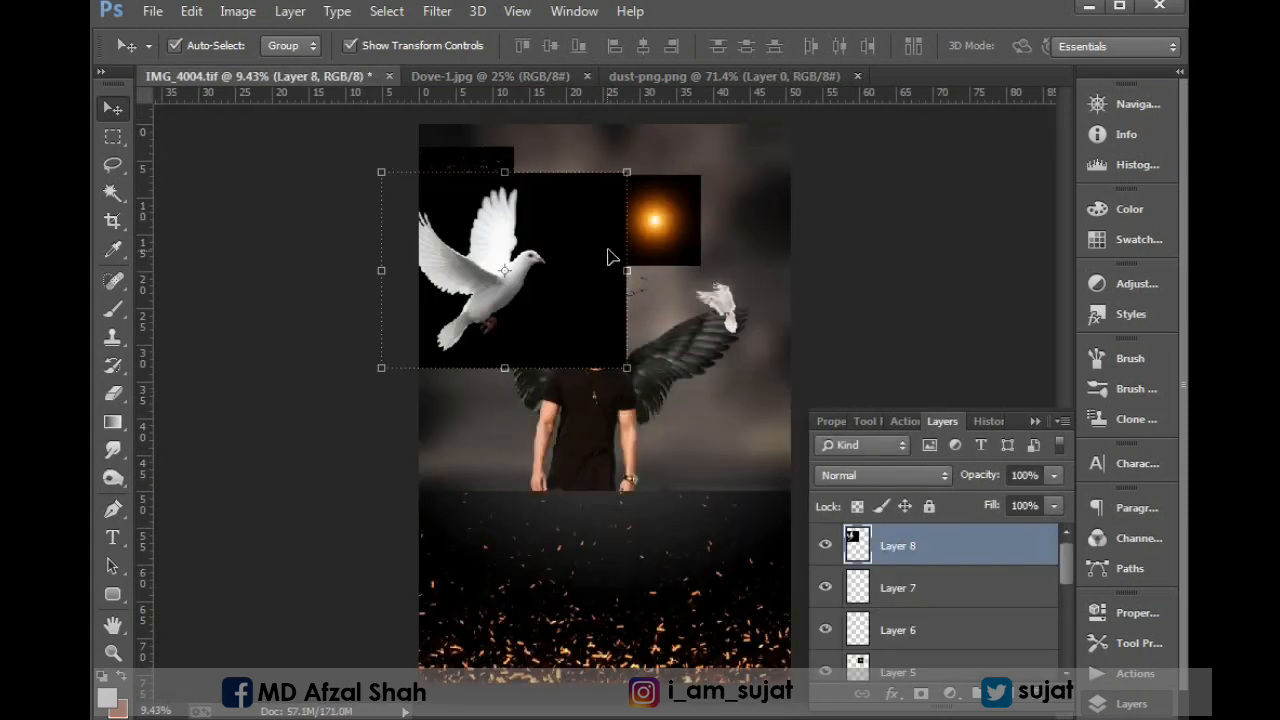
left_click(520, 77)
left_click(587, 76)
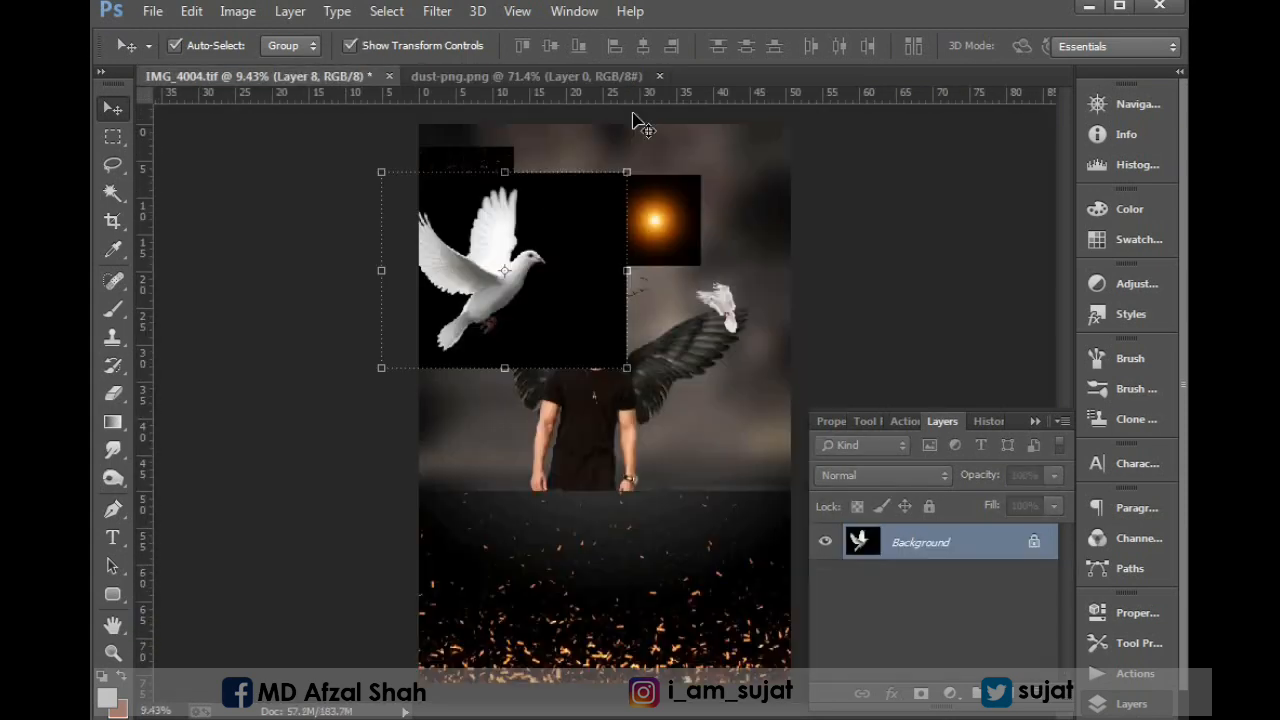
Select the large fire-sparks layer across the ground in IMG_4004.tif and shift it slightly left.
left_click(502, 76)
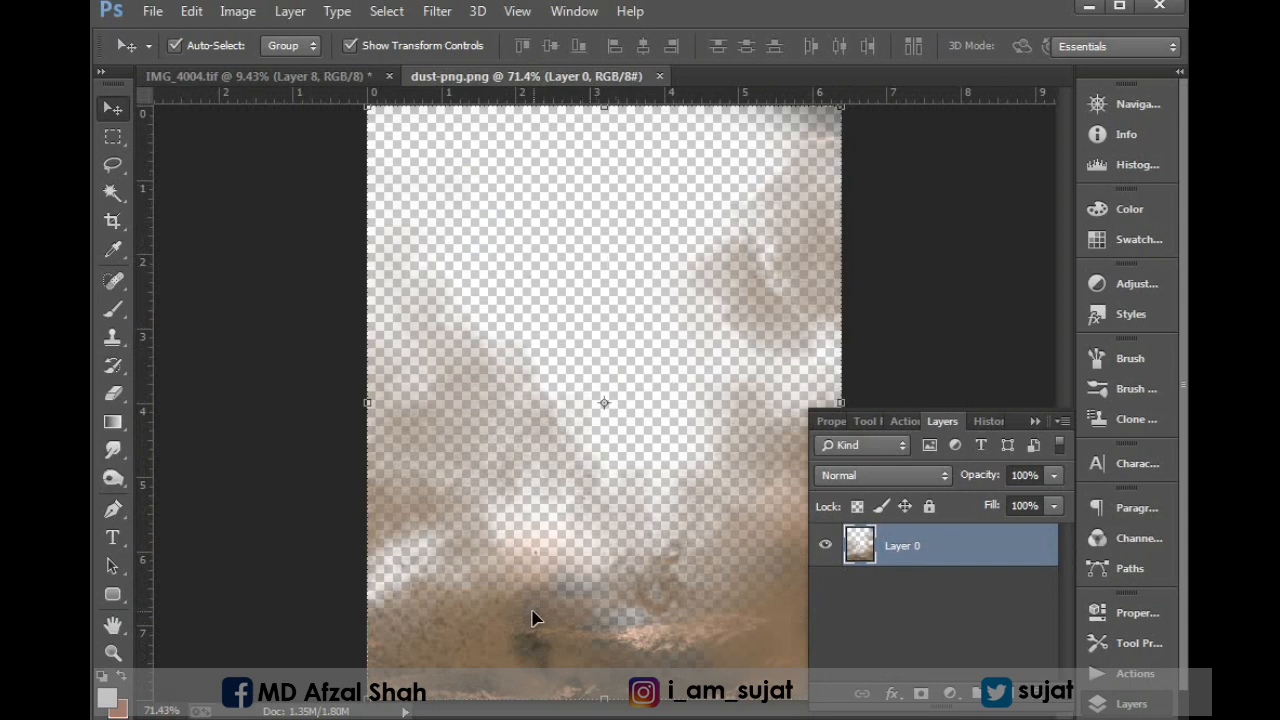
left_click(281, 74)
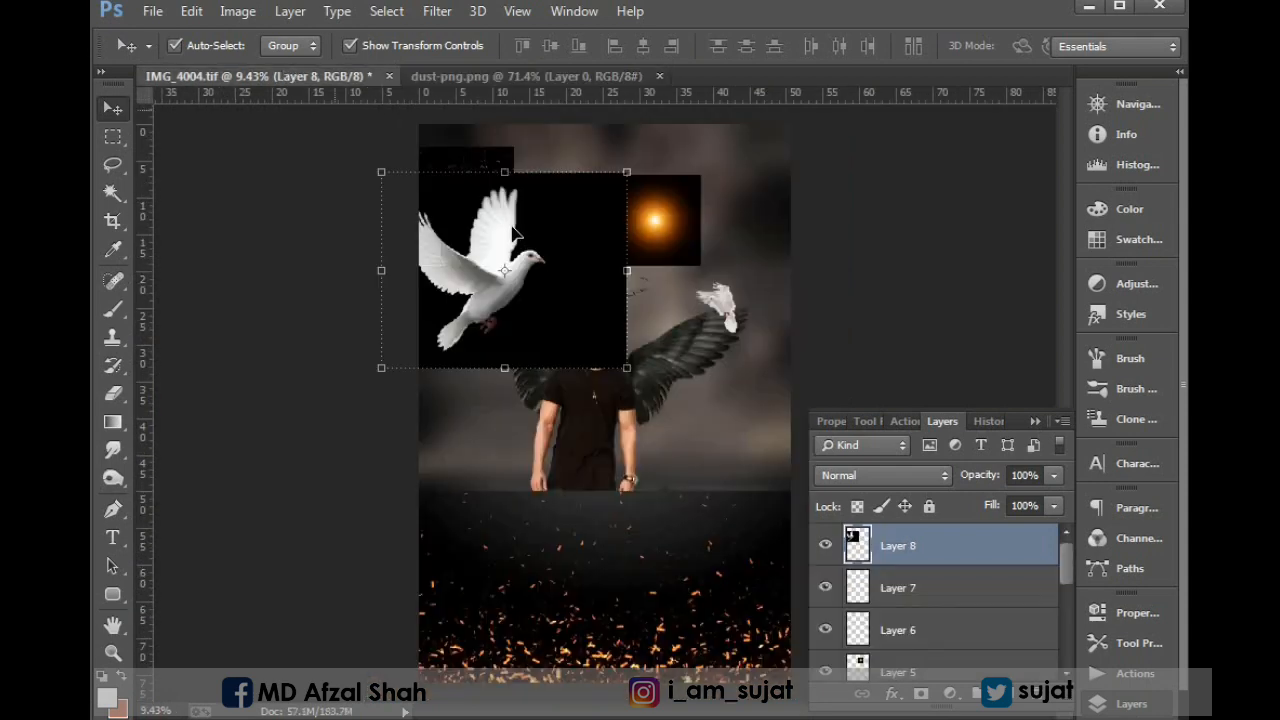
left_click(686, 576)
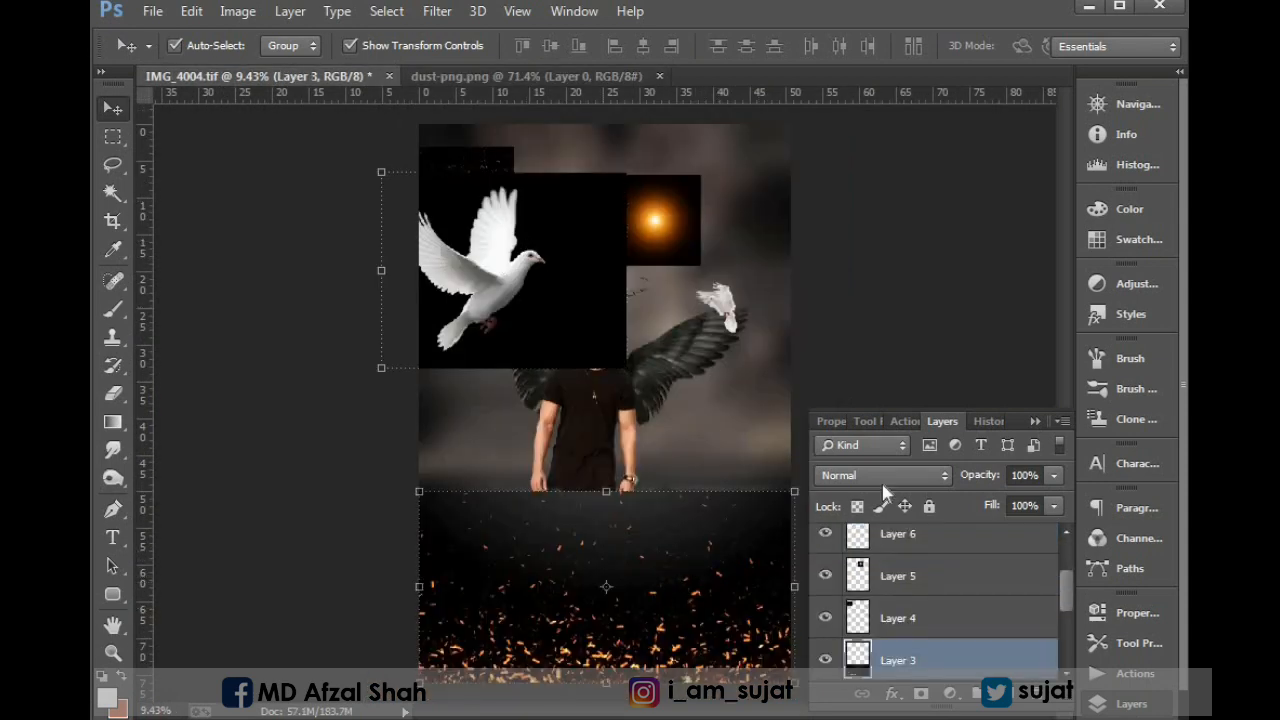
left_click(883, 477)
left_click(672, 575)
mouse_move(672, 575)
left_mouse_down()
mouse_move(589, 500)
mouse_move(654, 529)
mouse_move(680, 571)
mouse_move(655, 568)
mouse_move(669, 577)
mouse_move(666, 554)
mouse_move(668, 570)
left_mouse_up()
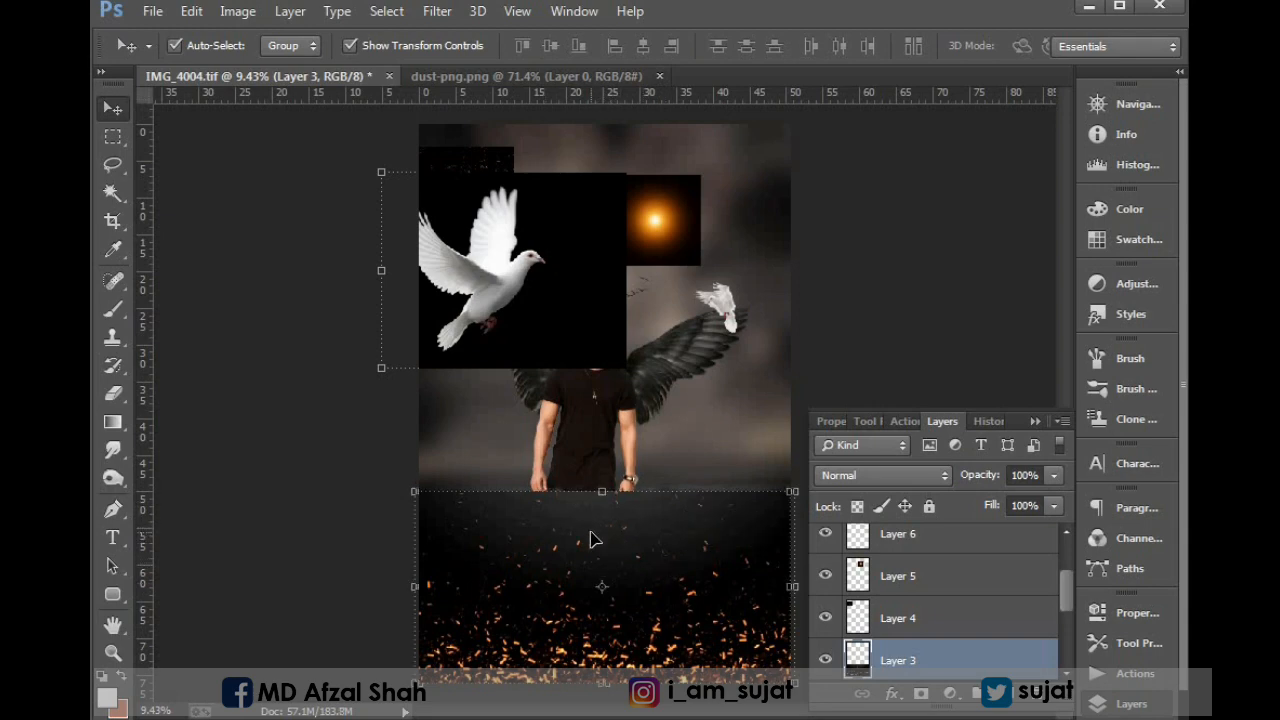
left_click(238, 11)
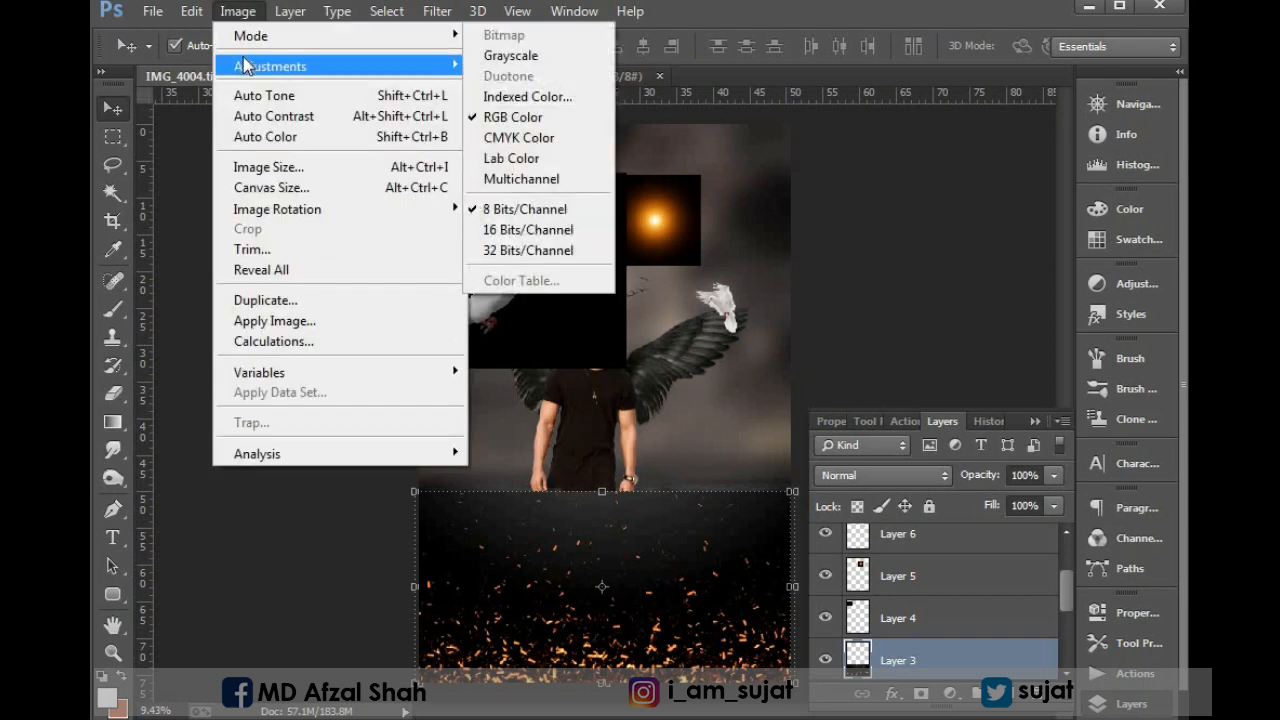
mouse_move(430, 66)
left_click(532, 178)
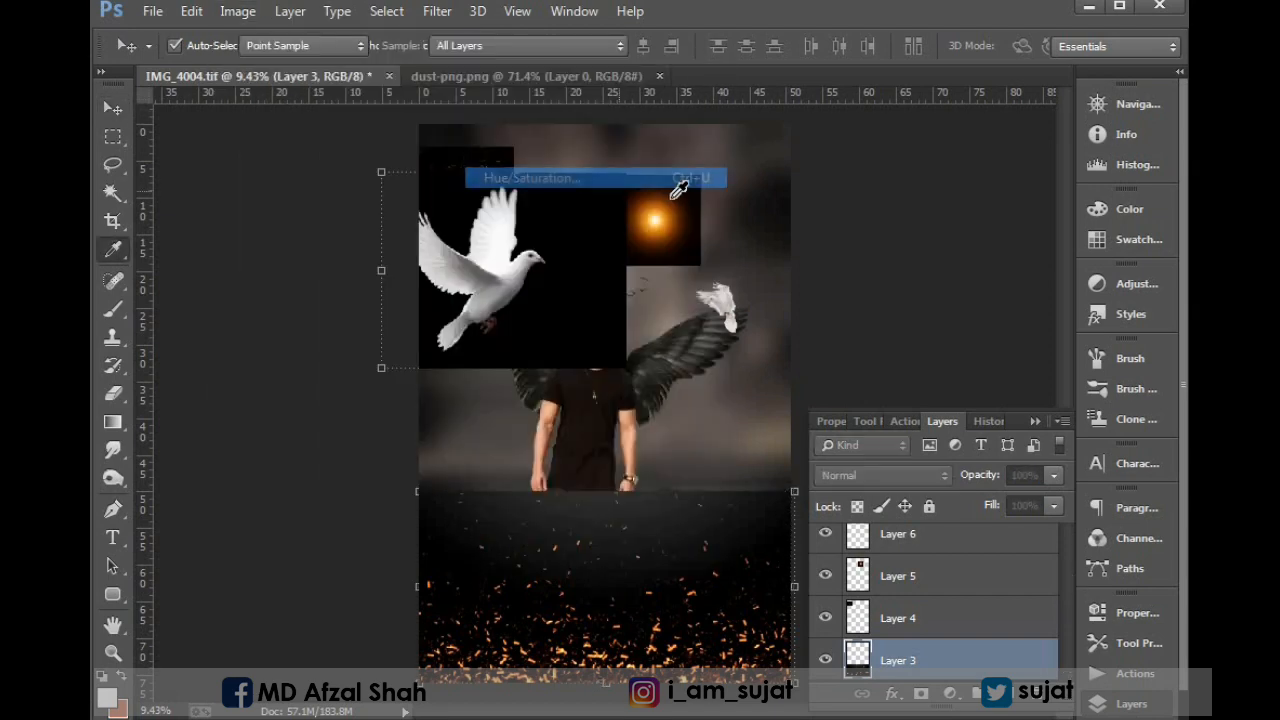
left_click(1152, 158)
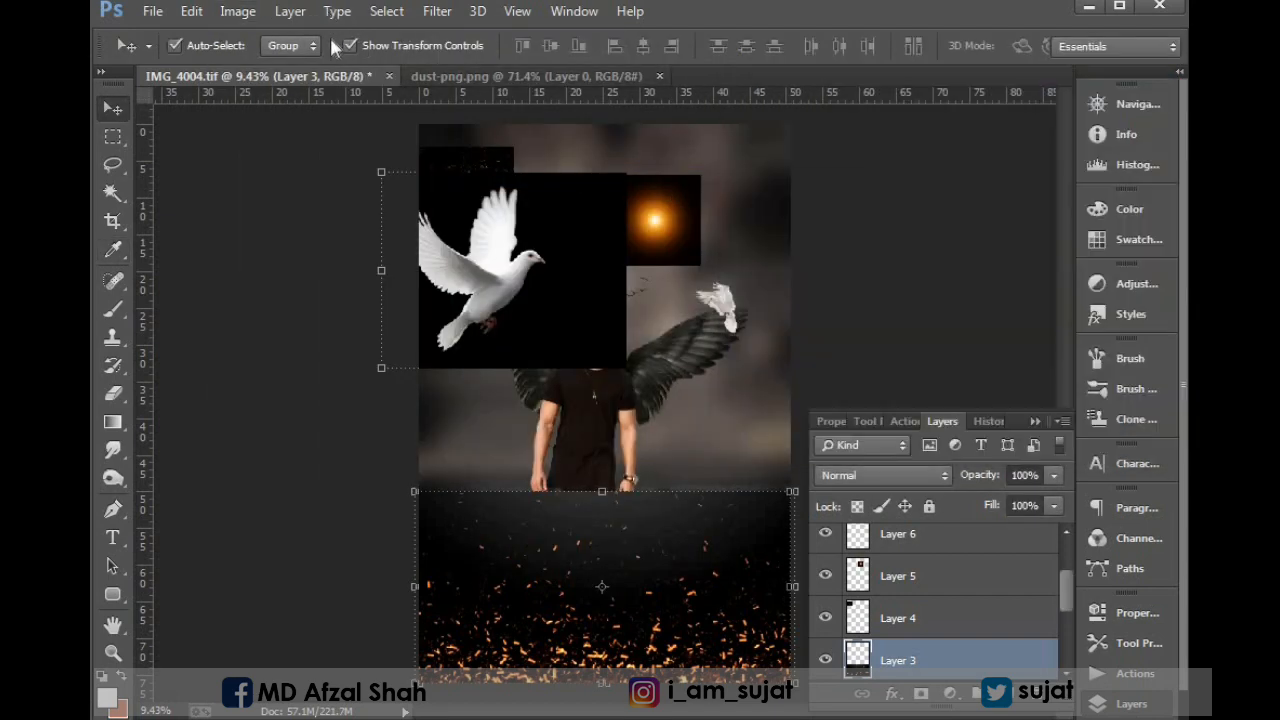
Darken the ground fire-sparks layer with a Curves adjustment, pulling the RGB midpoint down to input 168, output 108.
left_click(238, 11)
mouse_move(275, 70)
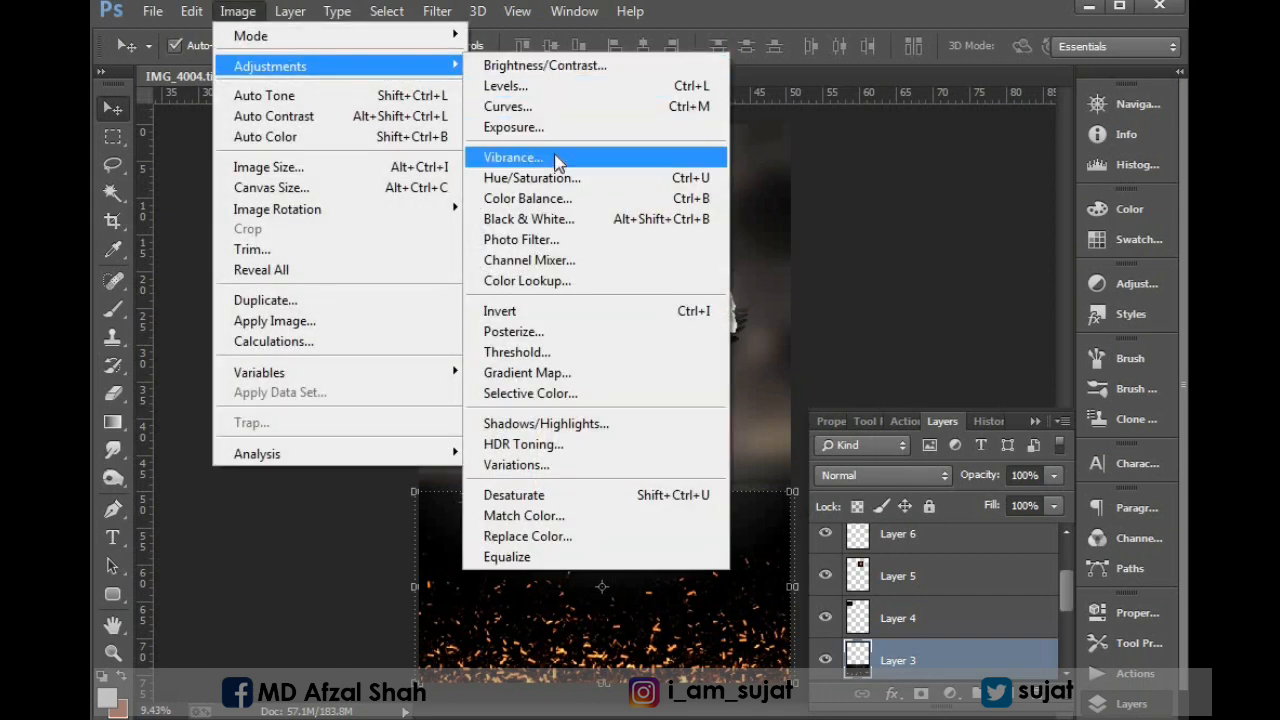
left_click(530, 107)
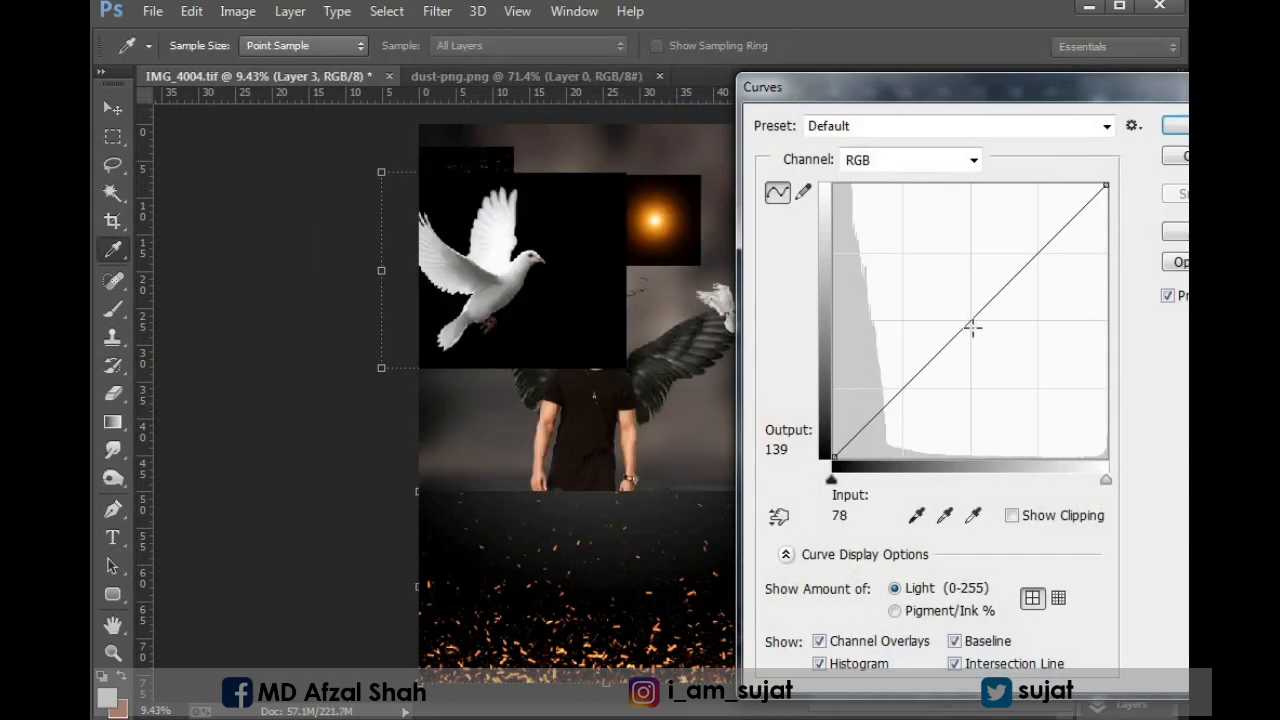
left_click_drag(971, 329, 1012, 342)
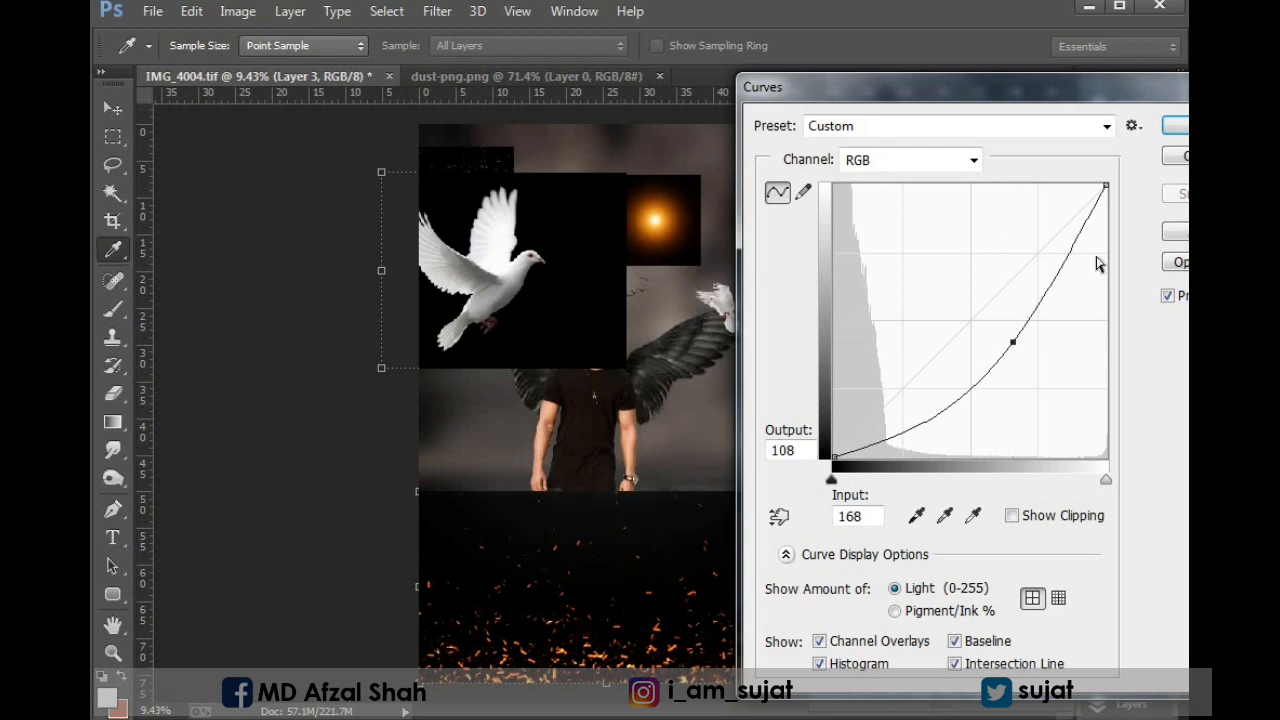
left_click(1175, 126)
Set the ground fire-sparks layer to Screen blending and enlarge it beyond the canvas edge, shifted slightly down.
left_click(894, 476)
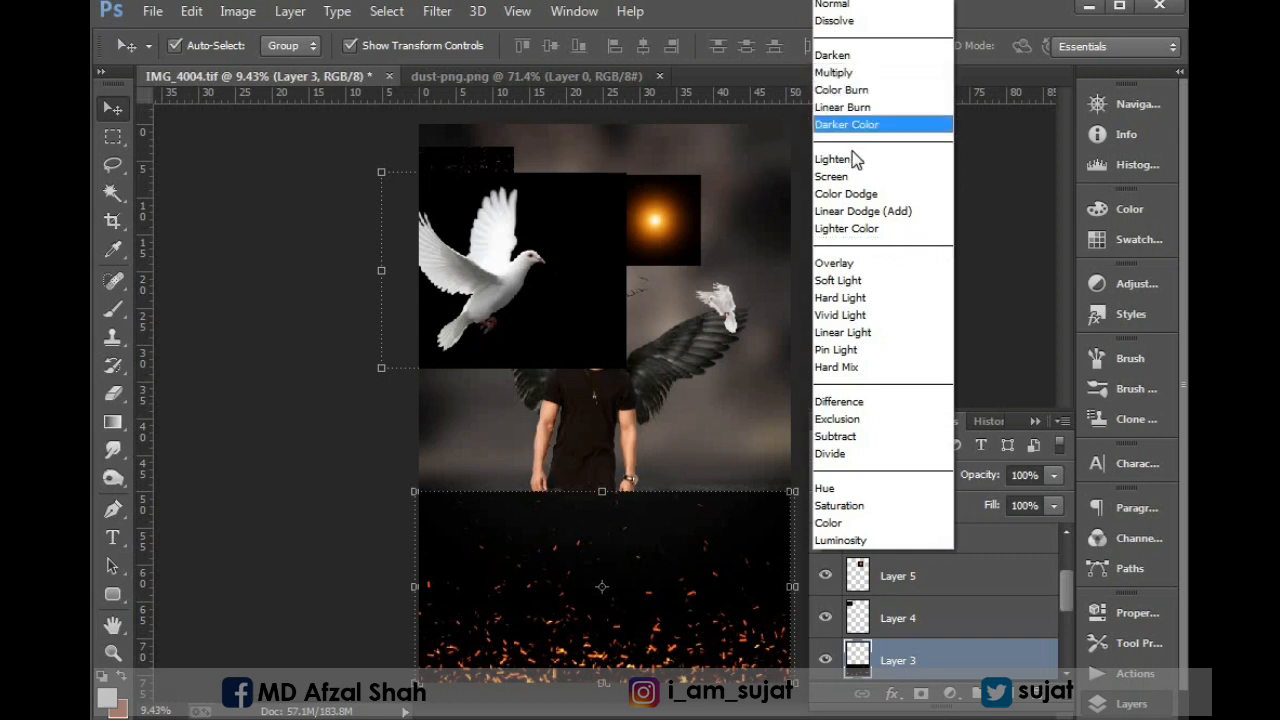
left_click(846, 178)
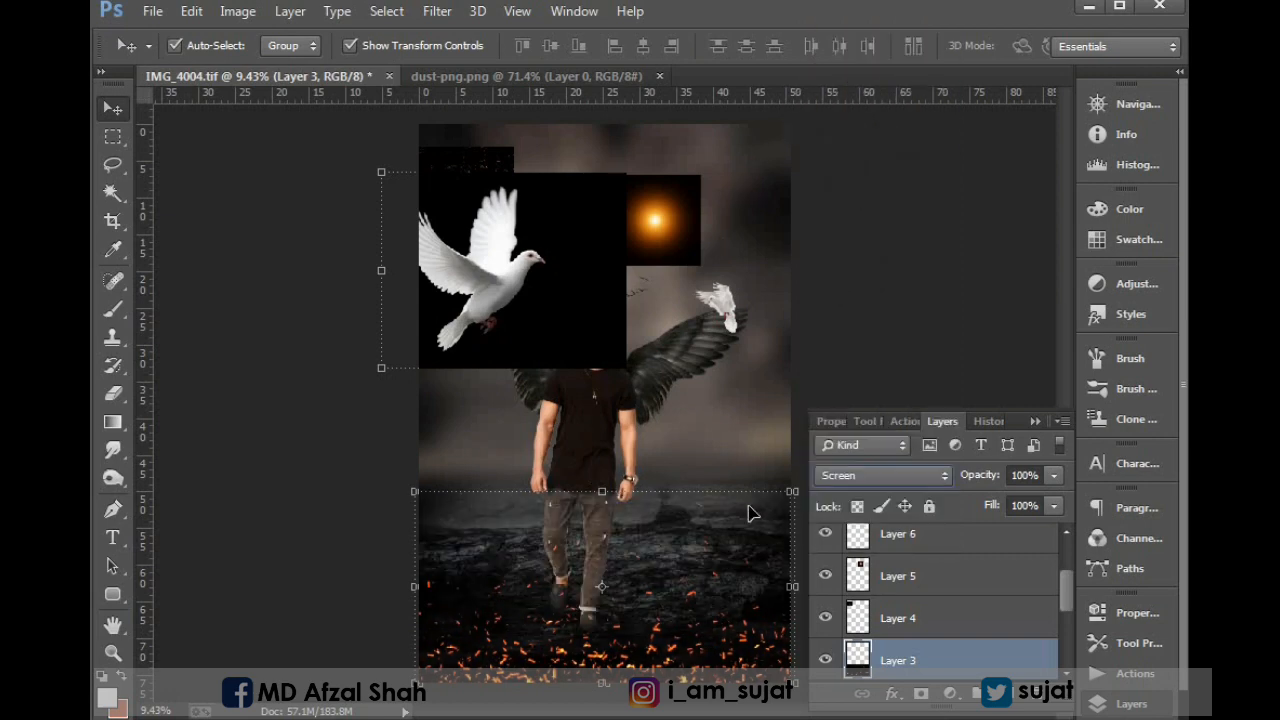
left_click_drag(413, 489, 352, 460)
left_click_drag(486, 514, 486, 523)
key("Return")
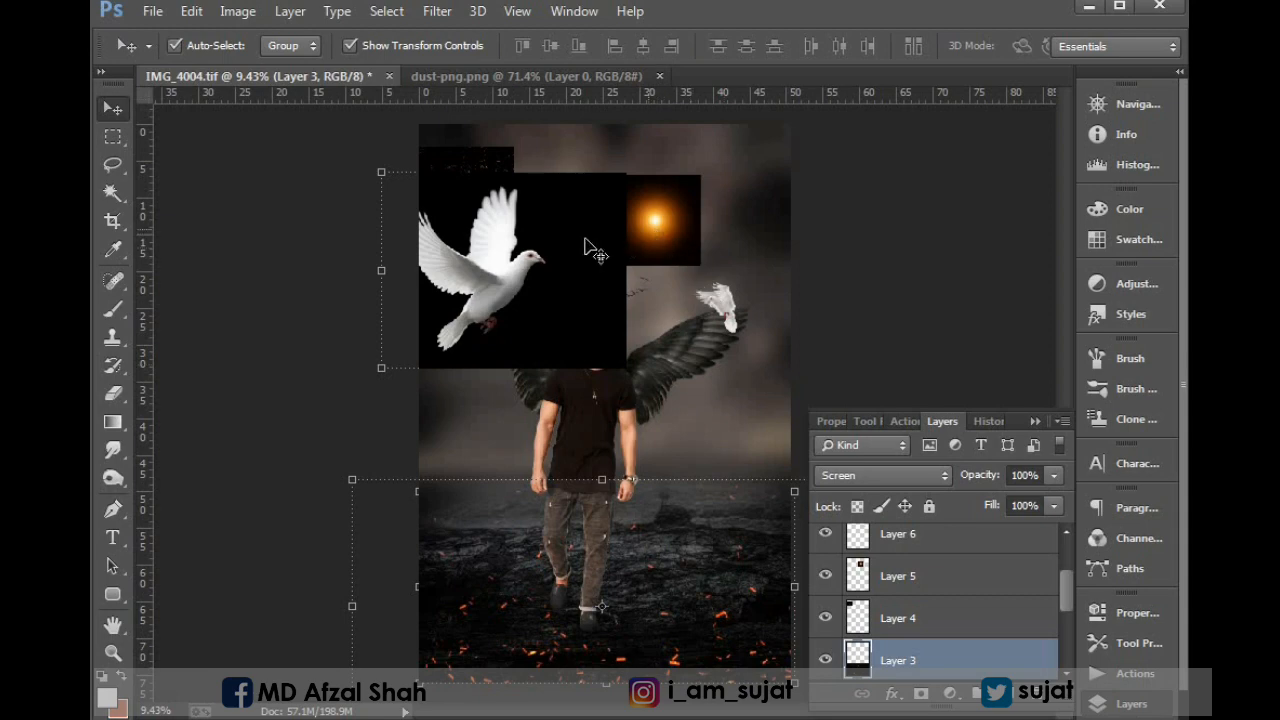
Set the black-background dove layer to Screen blending and shrink the dove into the sky above the left wing.
mouse_move(489, 234)
left_mouse_down()
mouse_move(664, 292)
mouse_move(570, 273)
left_mouse_up()
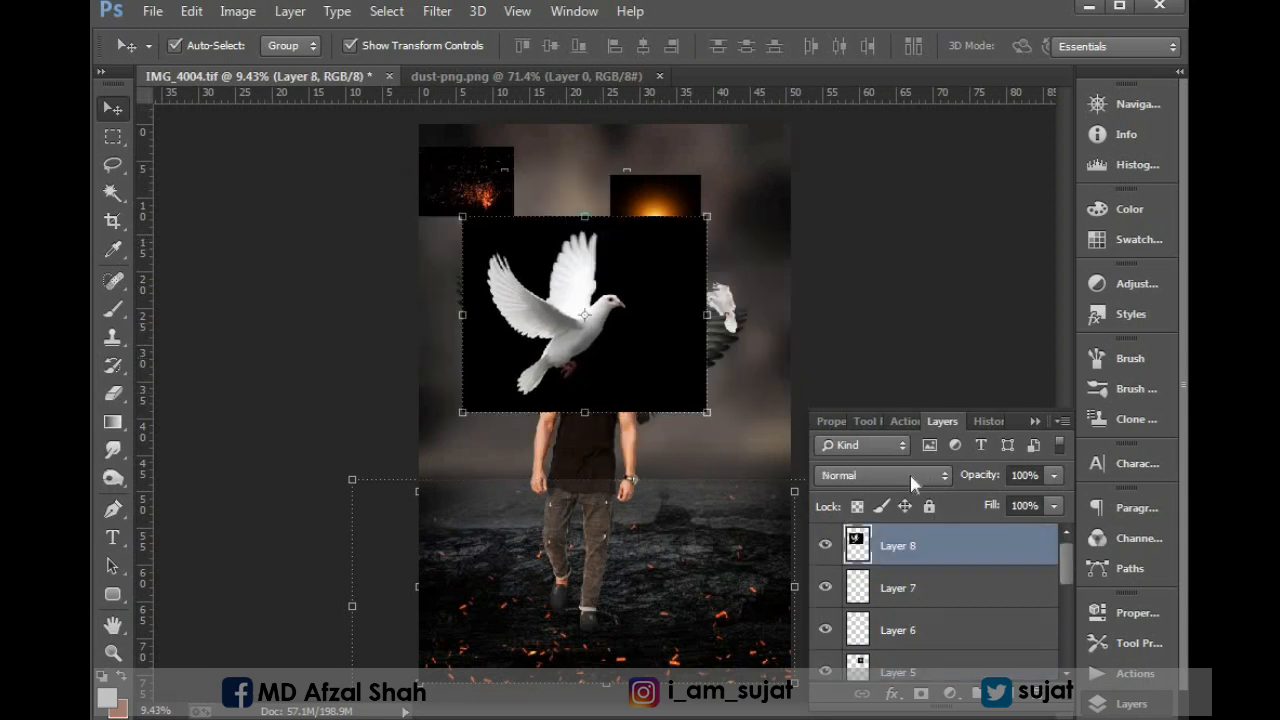
left_click(905, 475)
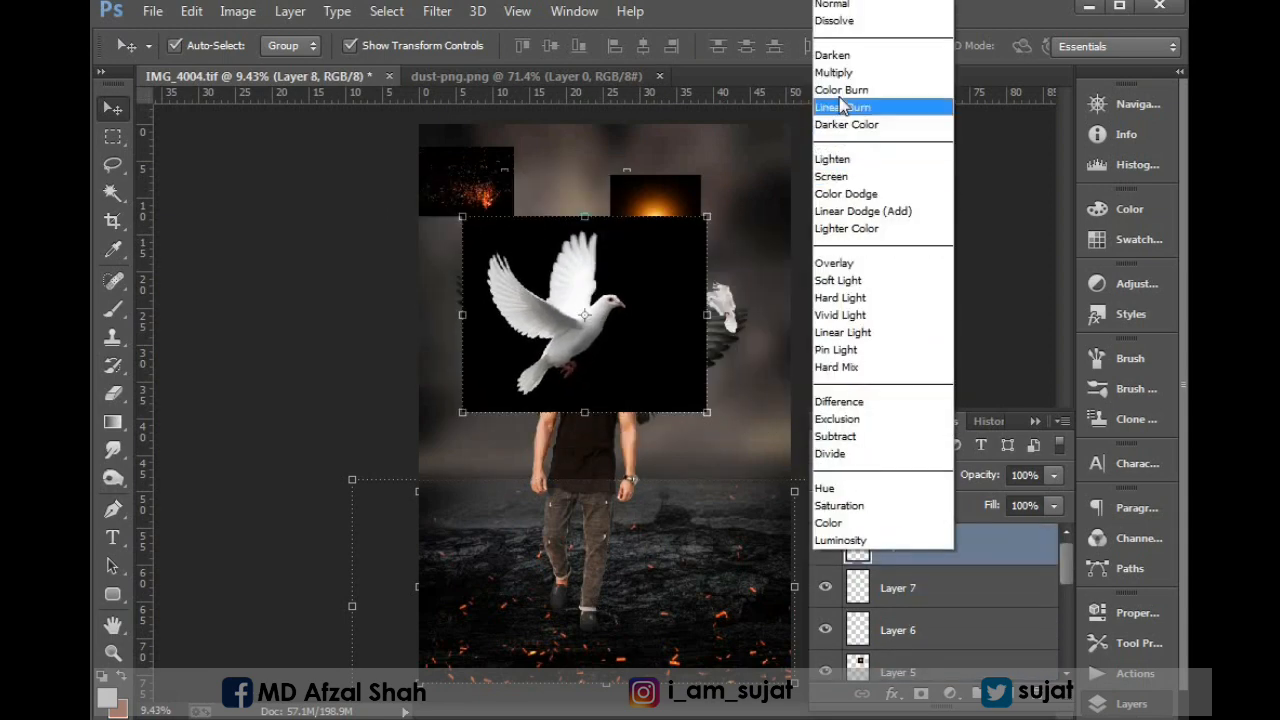
left_click(838, 176)
left_click_drag(565, 242, 522, 180)
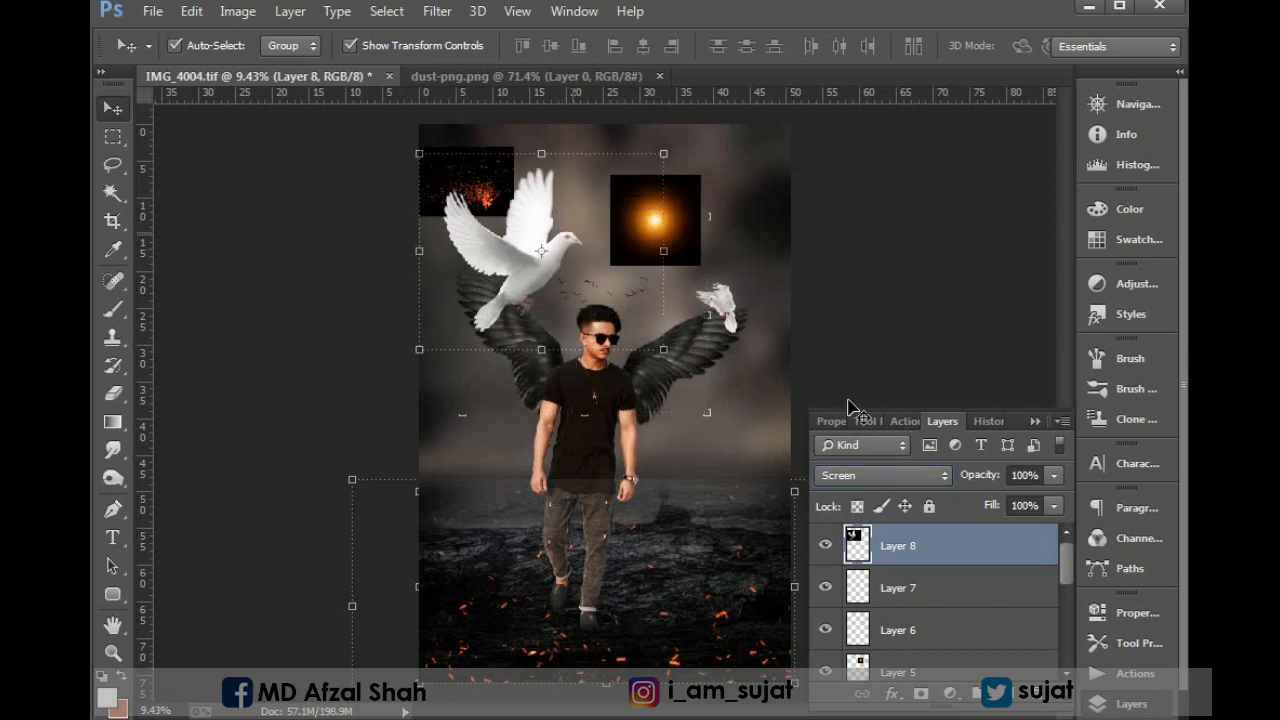
left_click_drag(663, 350, 599, 298)
key("Return")
Delete the small ROME-WAR sparks layer from the composite.
left_click(460, 175)
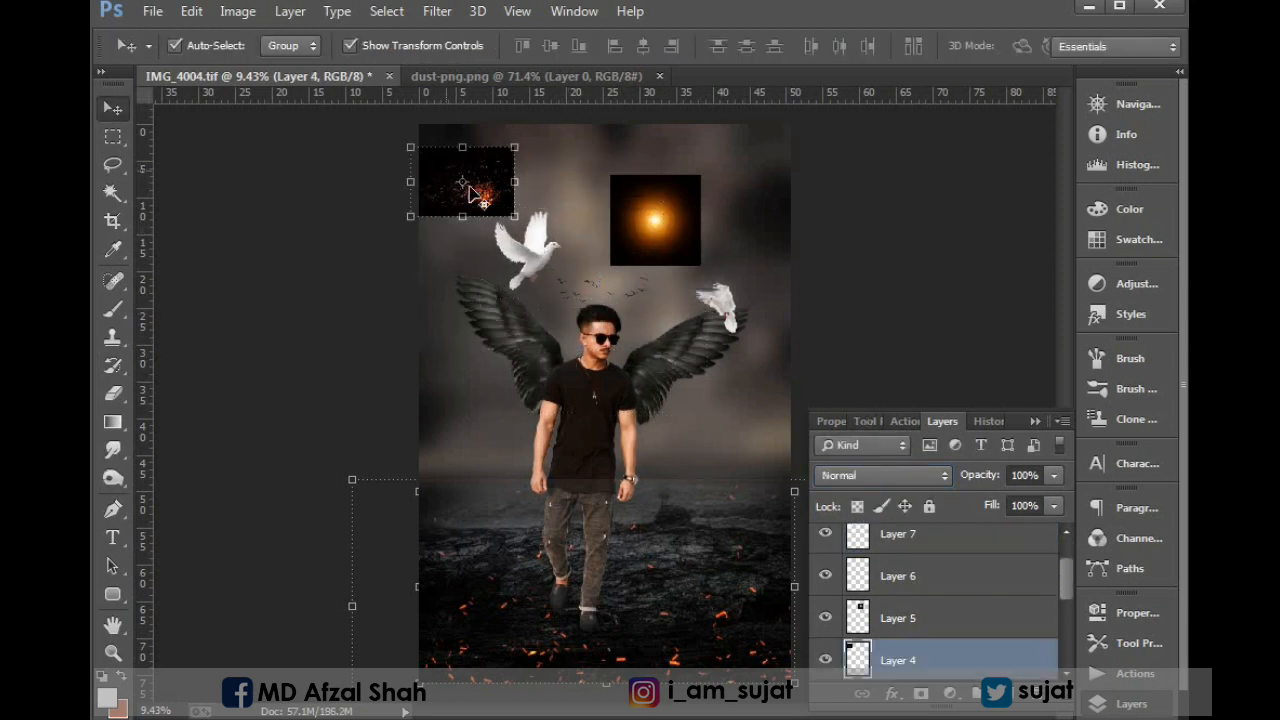
key("ctrl+t")
key("Return")
left_click_drag(505, 200, 685, 466)
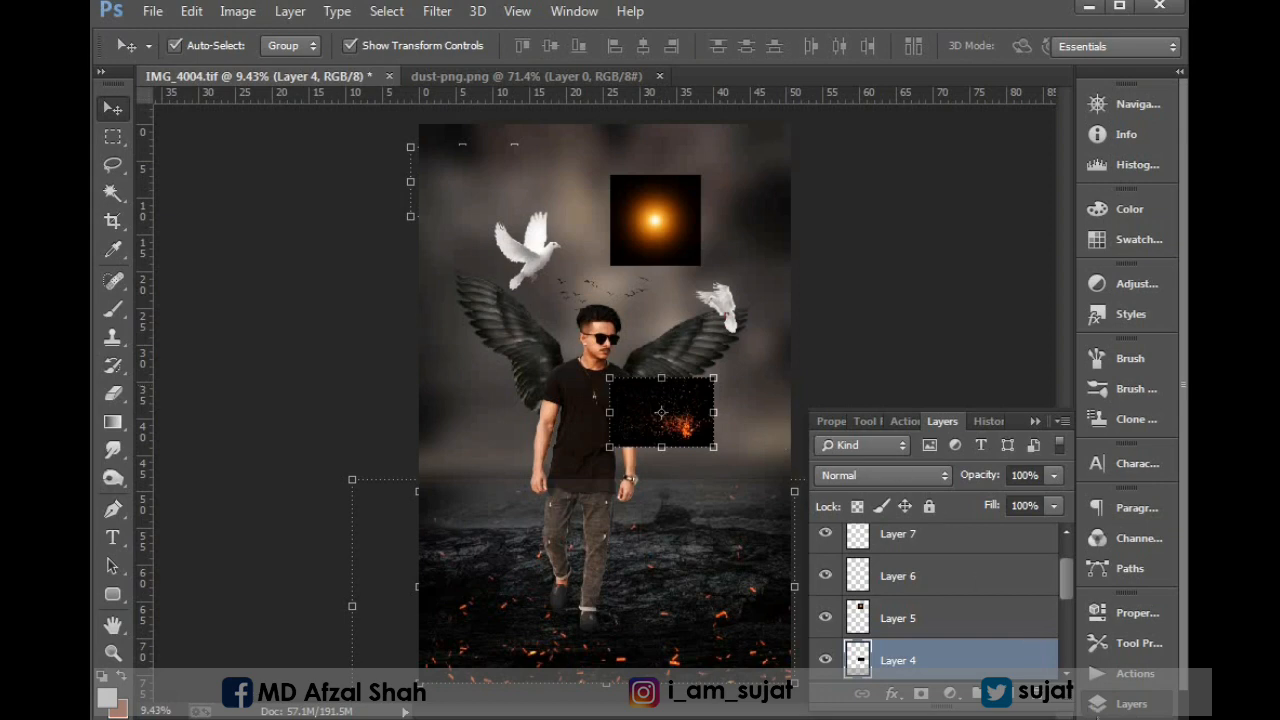
key("Delete")
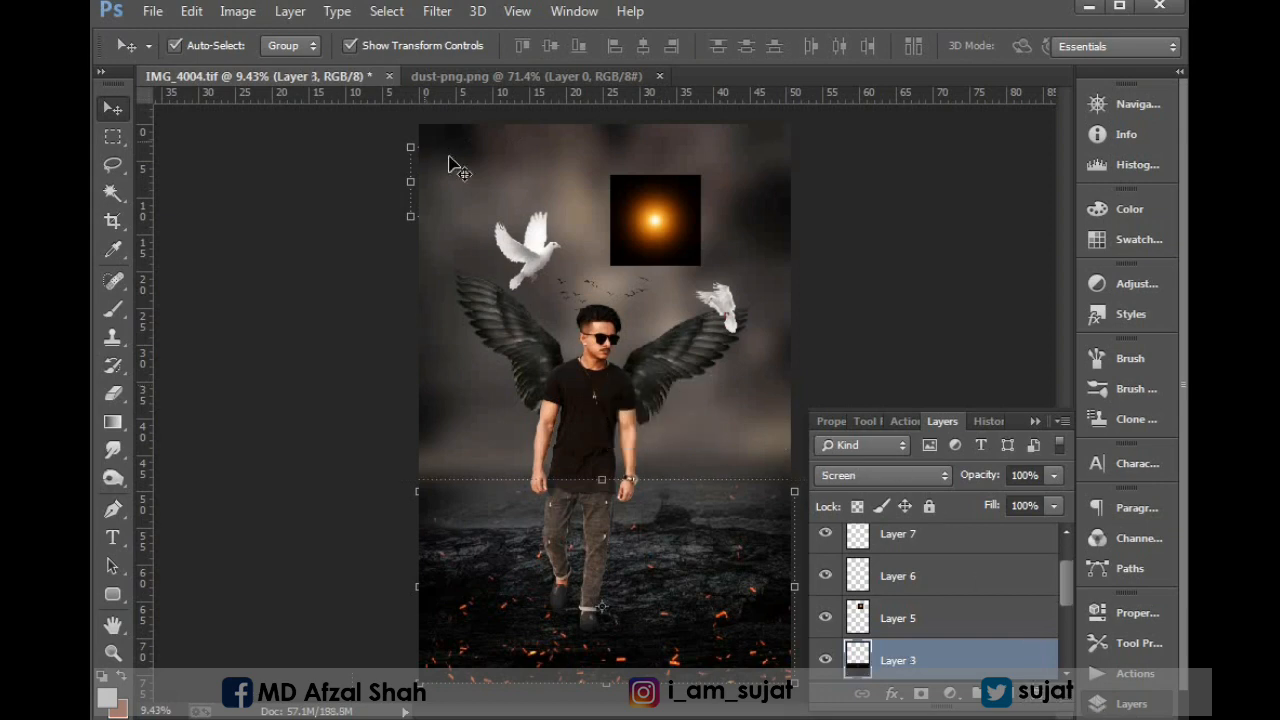
Soften the upper edge of the ground fire-sparks layer with the Eraser at brush size 1300.
left_click(655, 220)
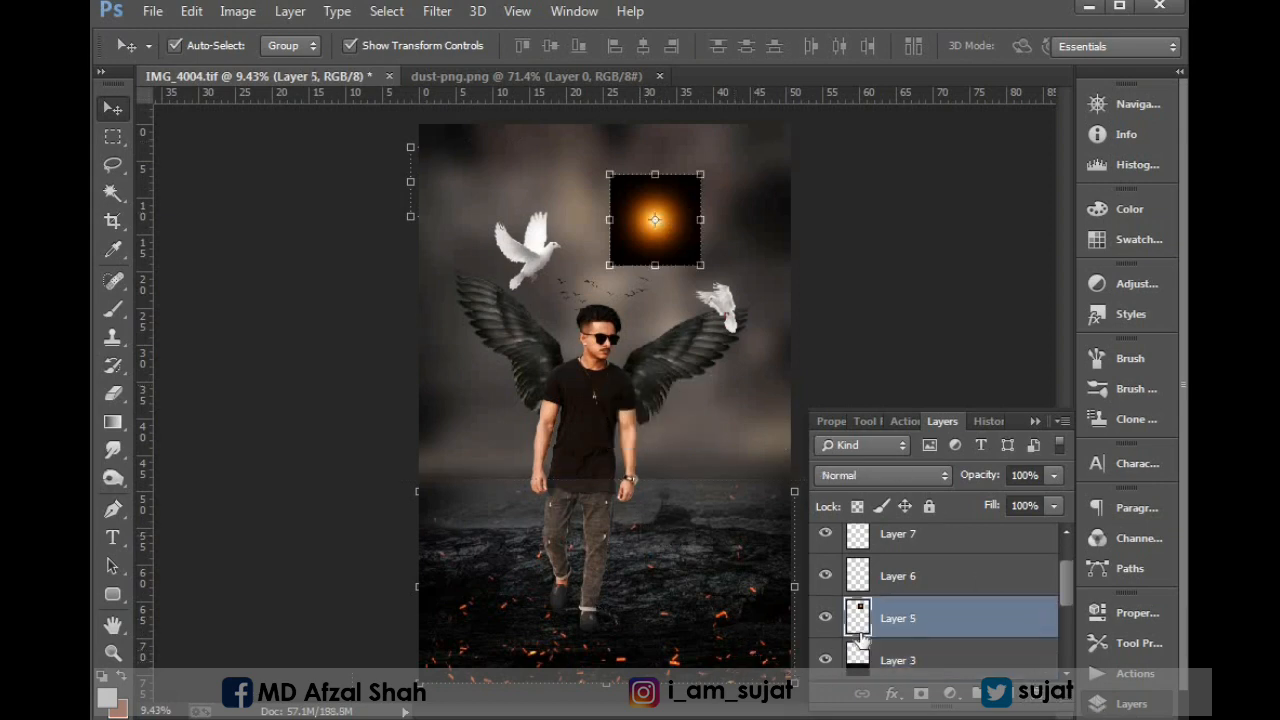
left_click(884, 662)
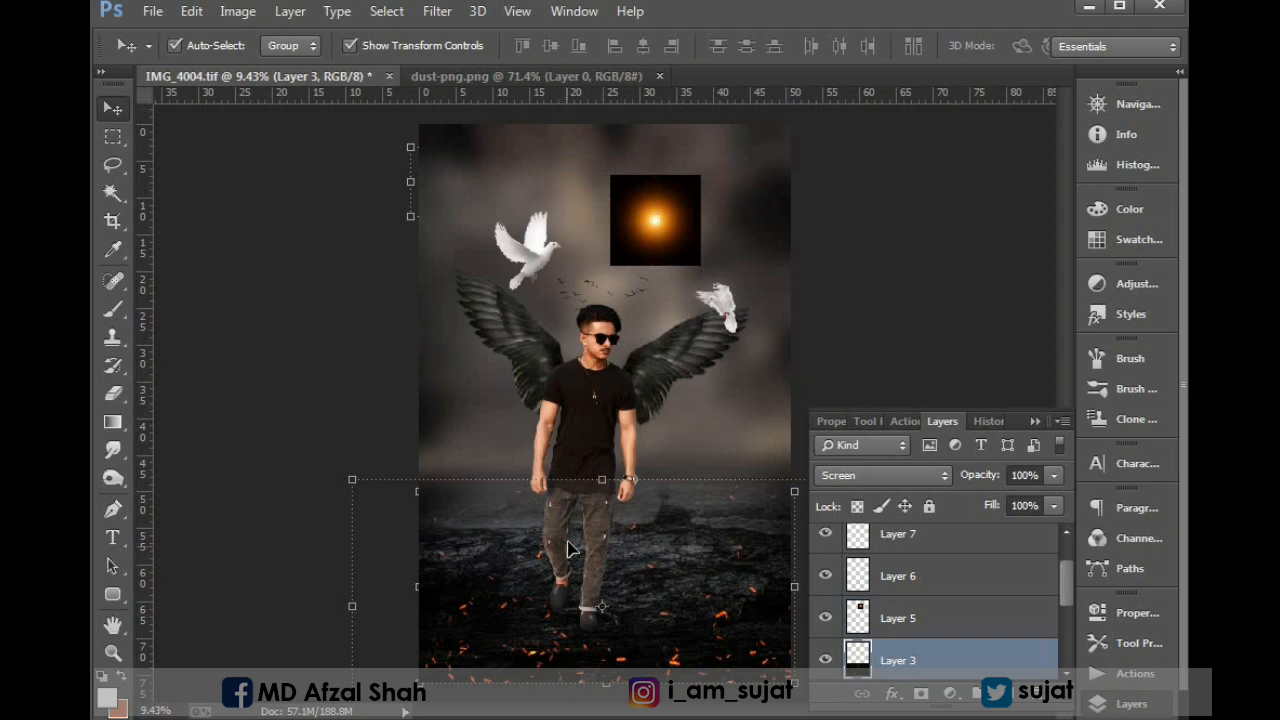
left_click(118, 478)
key("bracketright")
key("bracketright")
key("bracketright")
key("bracketright")
key("bracketright")
key("bracketright")
key("bracketright")
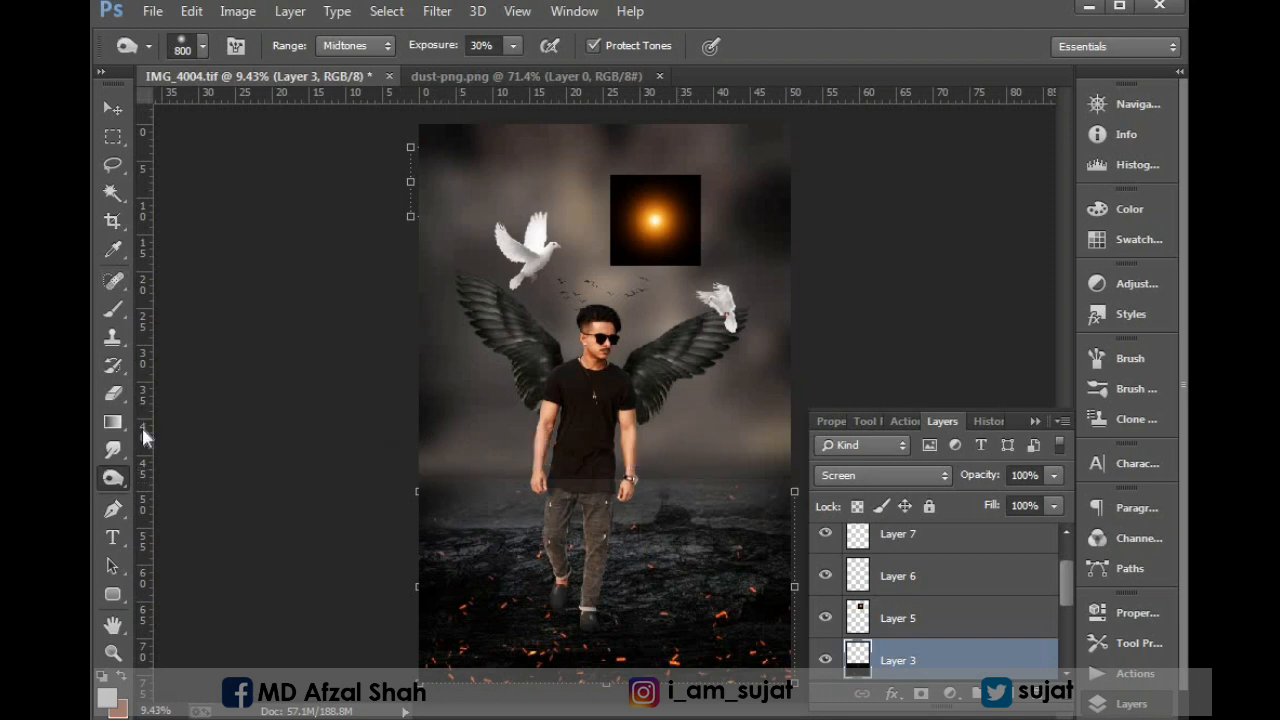
left_click(114, 394)
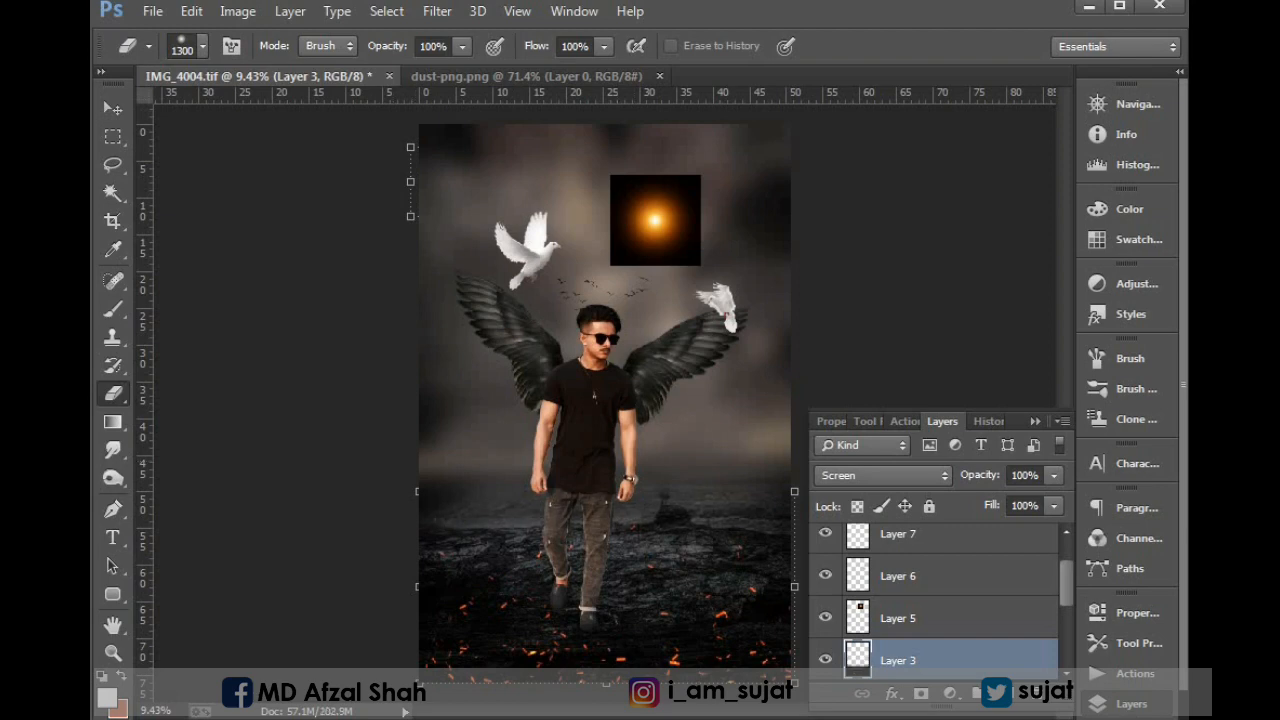
key("v")
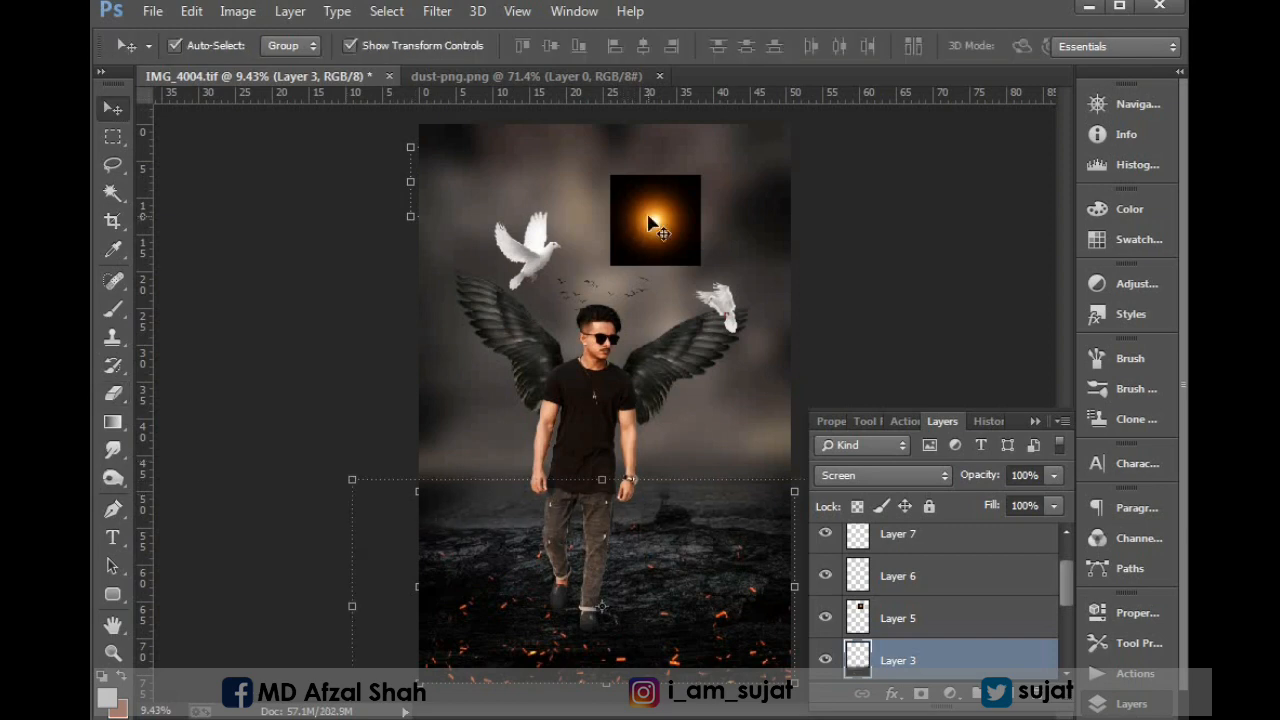
Shift the orange glow out of the sky and move the small dove from the right wing to the sky's upper-right corner.
left_click_drag(674, 222, 709, 447)
left_click(714, 312)
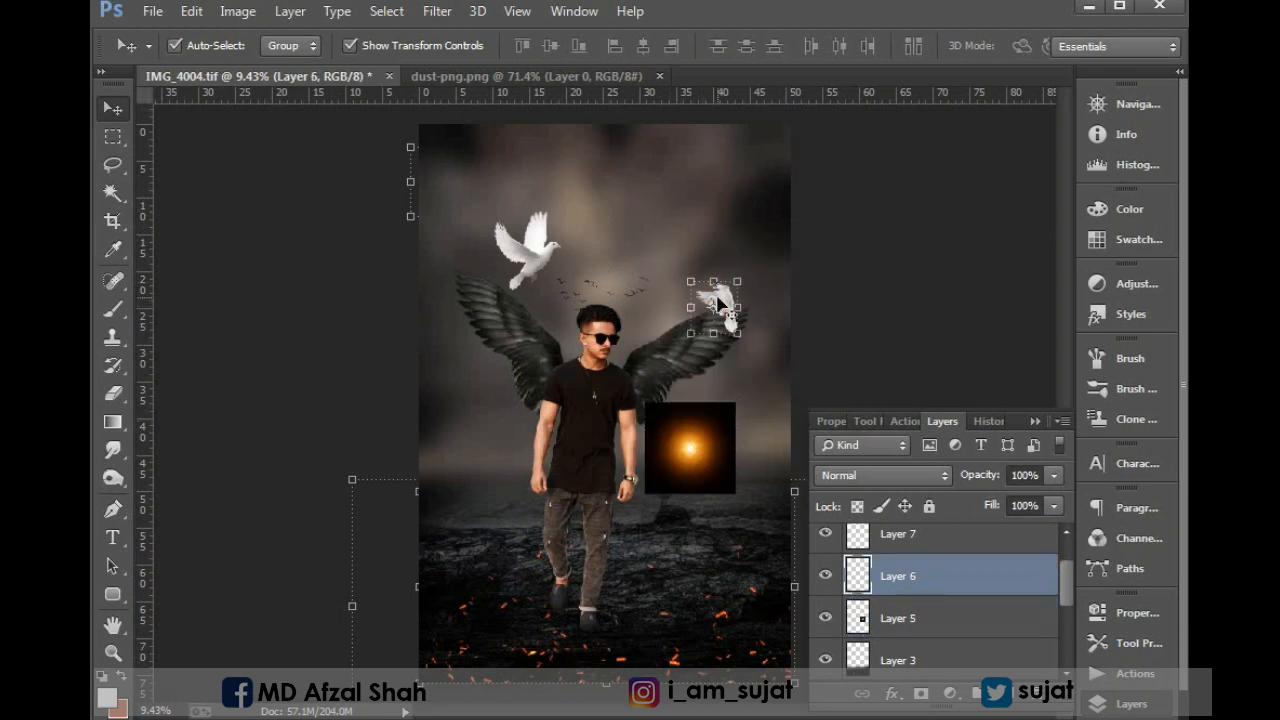
left_click_drag(714, 306, 746, 148)
key("Escape")
left_click_drag(729, 279, 752, 122)
Move the orange glow above the right wing and set its layer to Screen blending.
left_click_drag(704, 444, 719, 288)
left_click(878, 474)
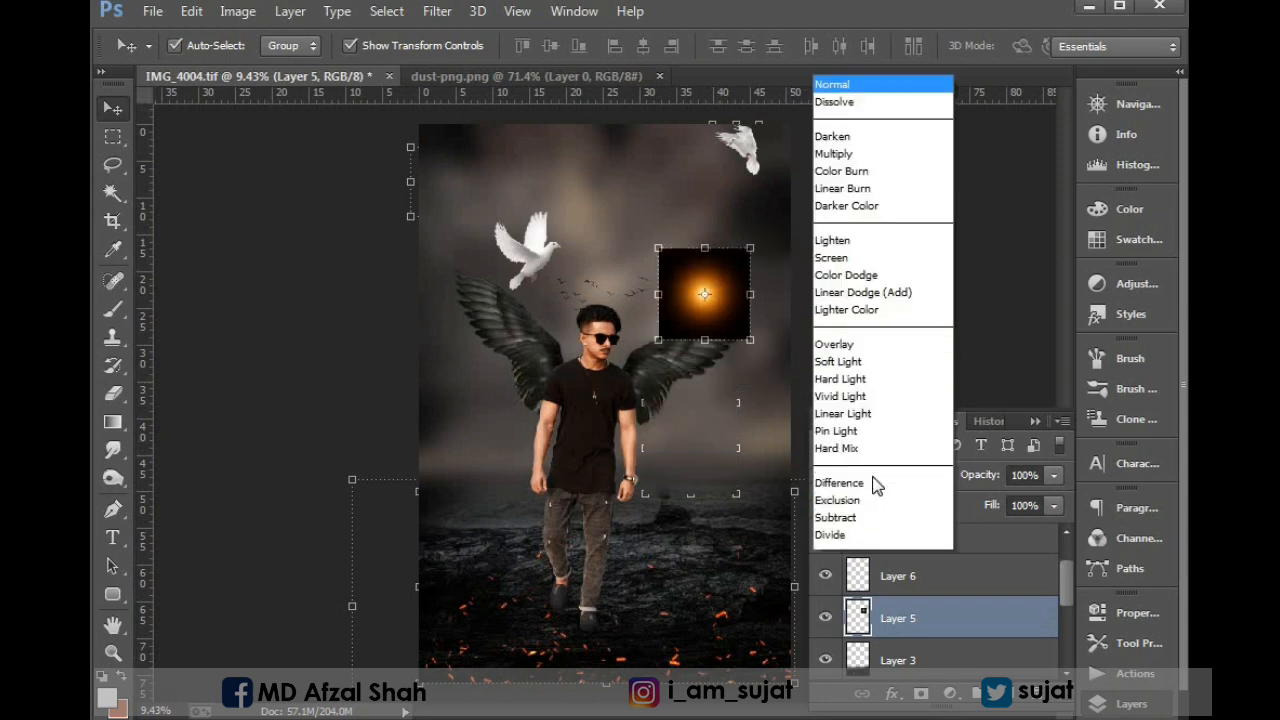
left_click(832, 176)
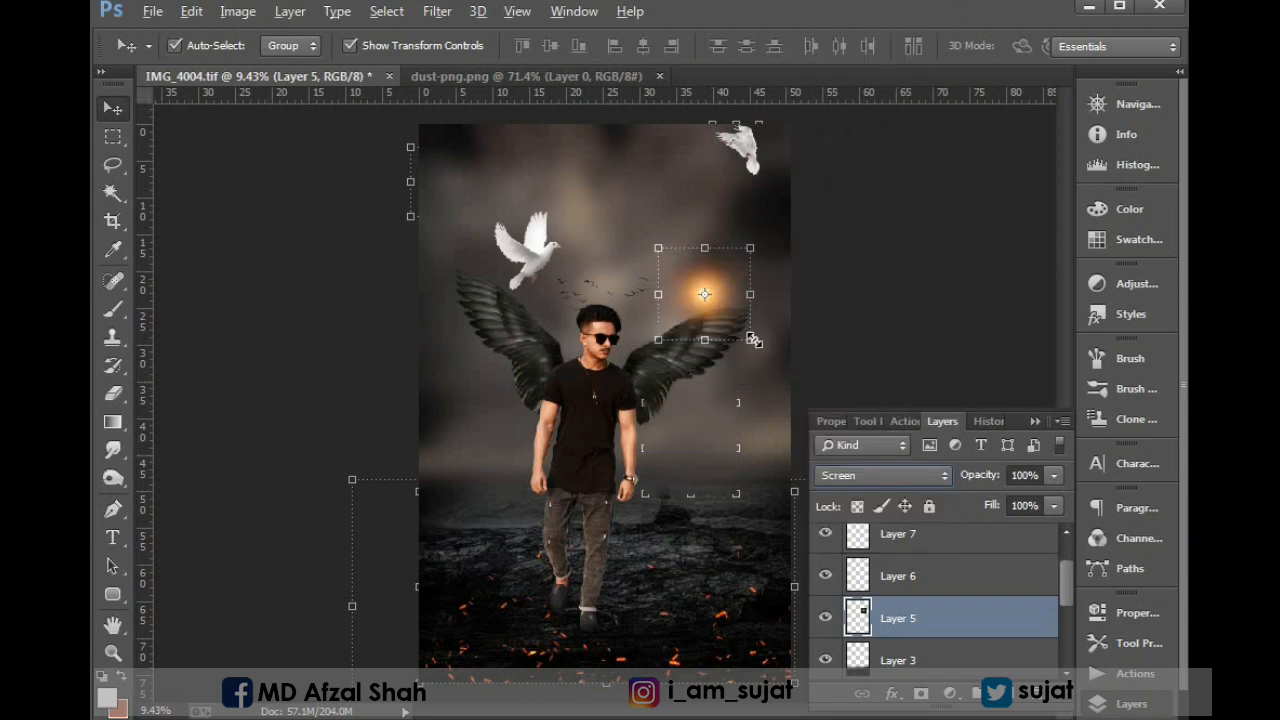
Enlarge the orange glow to about 169% and position it in the sky between the man's head and the right wingtip.
left_click_drag(753, 340, 769, 357)
left_click_drag(731, 311, 722, 320)
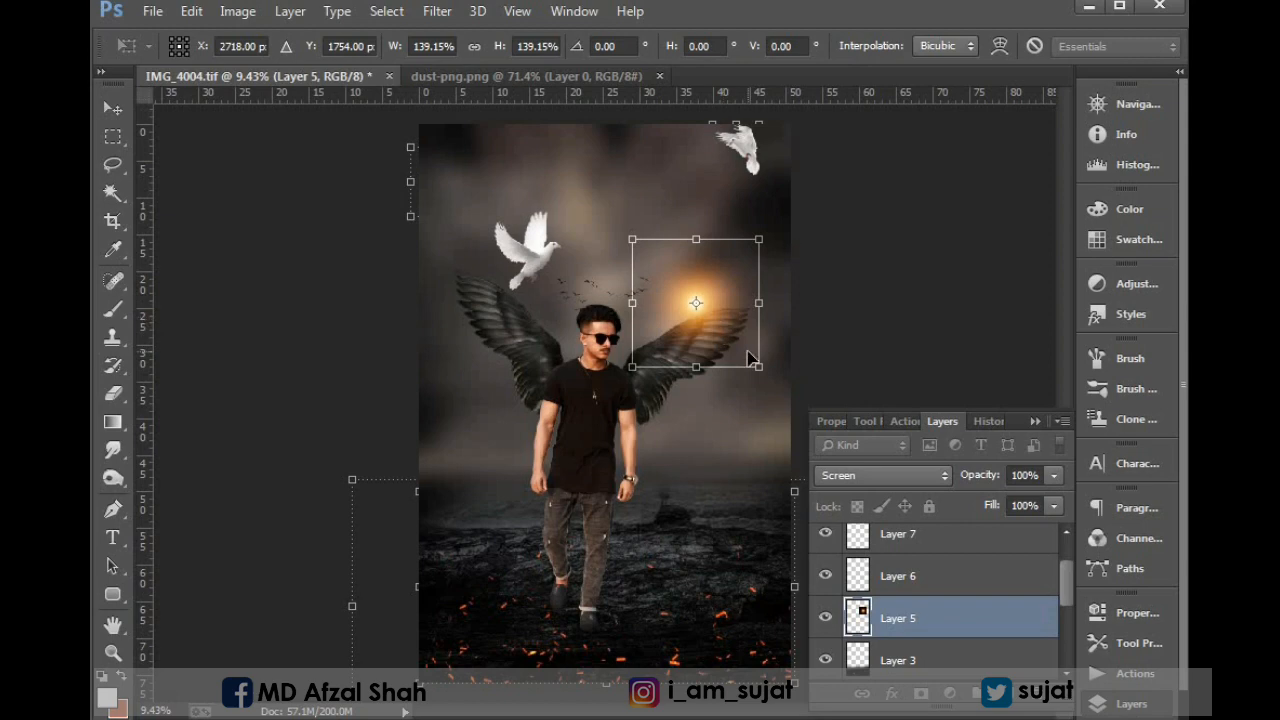
left_click_drag(757, 370, 766, 368)
left_click_drag(719, 327, 703, 314)
left_click_drag(752, 362, 770, 380)
left_click_drag(740, 353, 714, 317)
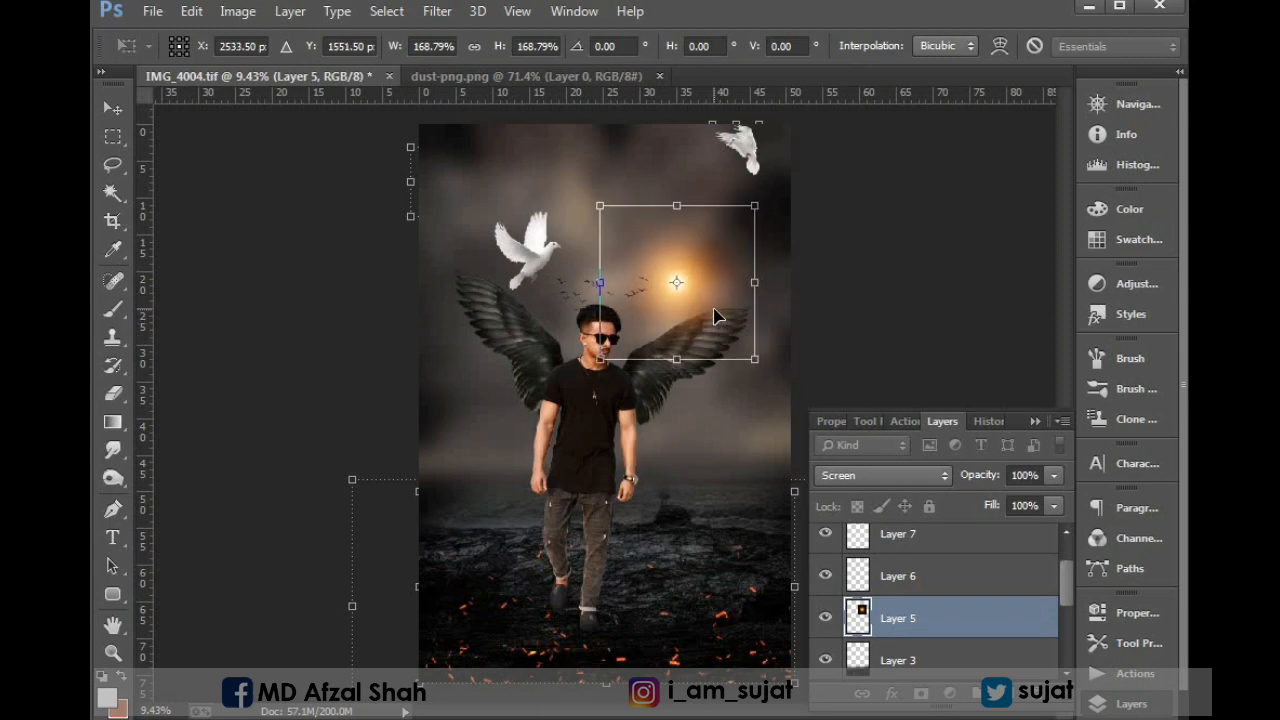
key("Return")
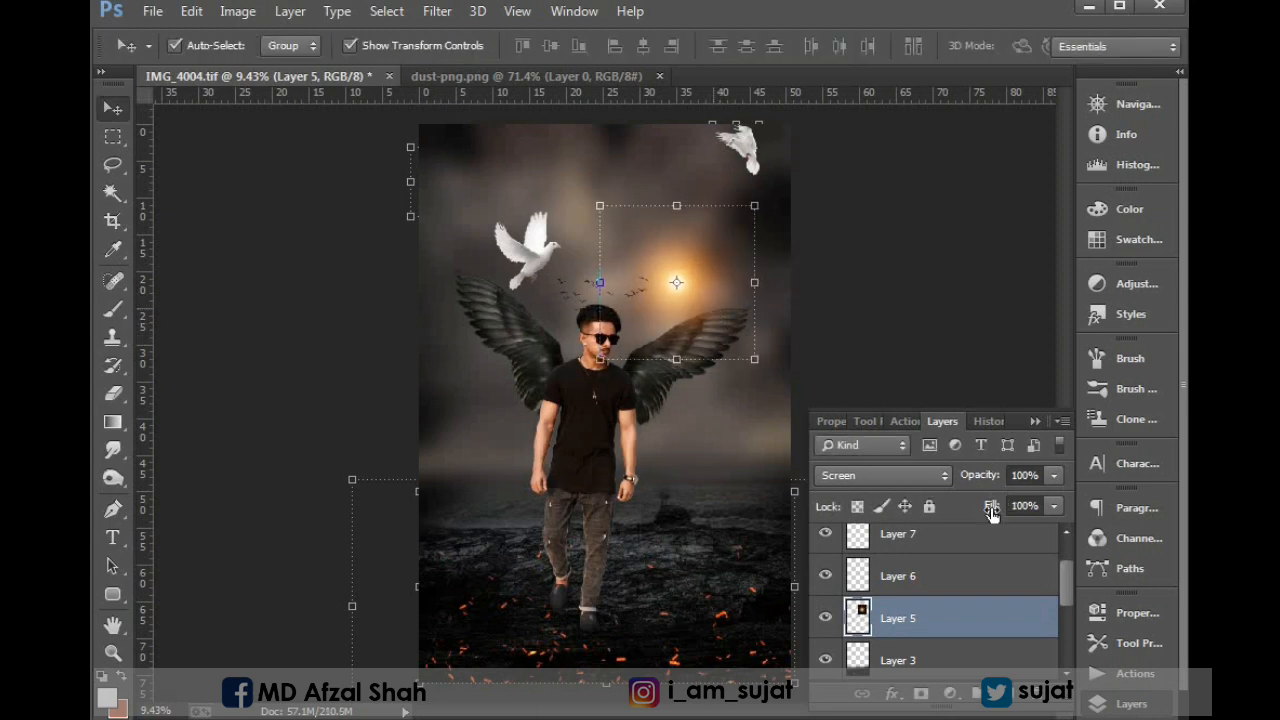
Reduce the orange glow layer's fill to 81% and its opacity to 86%.
left_click_drag(992, 506, 980, 506)
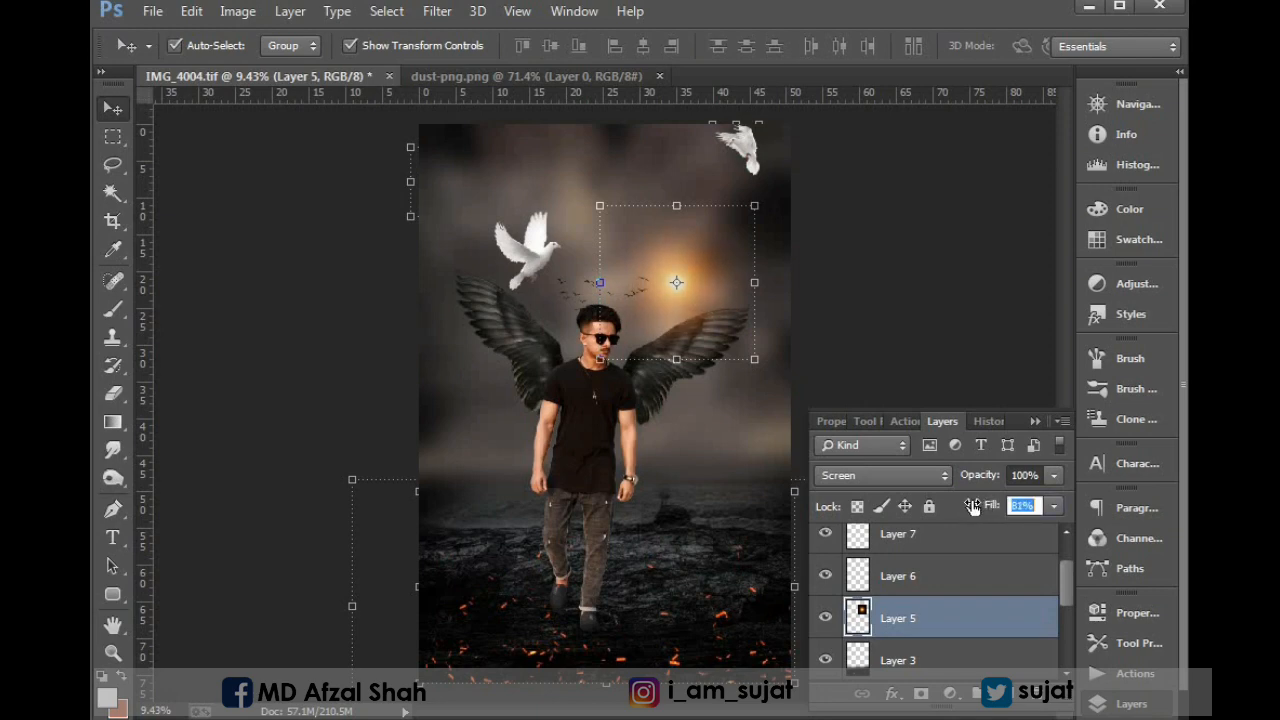
left_click_drag(973, 506, 974, 486)
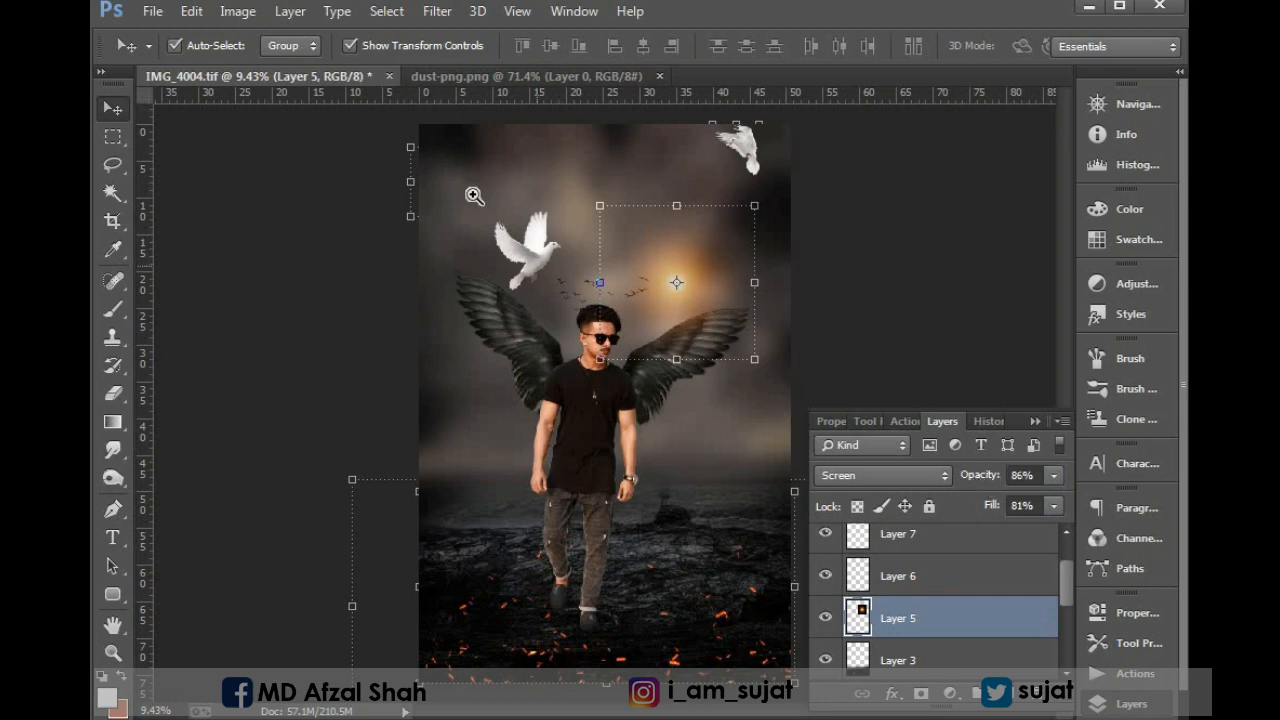
Move the flock of small birds in front of the orange glow, scale it to about 86% and centre it there.
left_click_drag(647, 228, 448, 249)
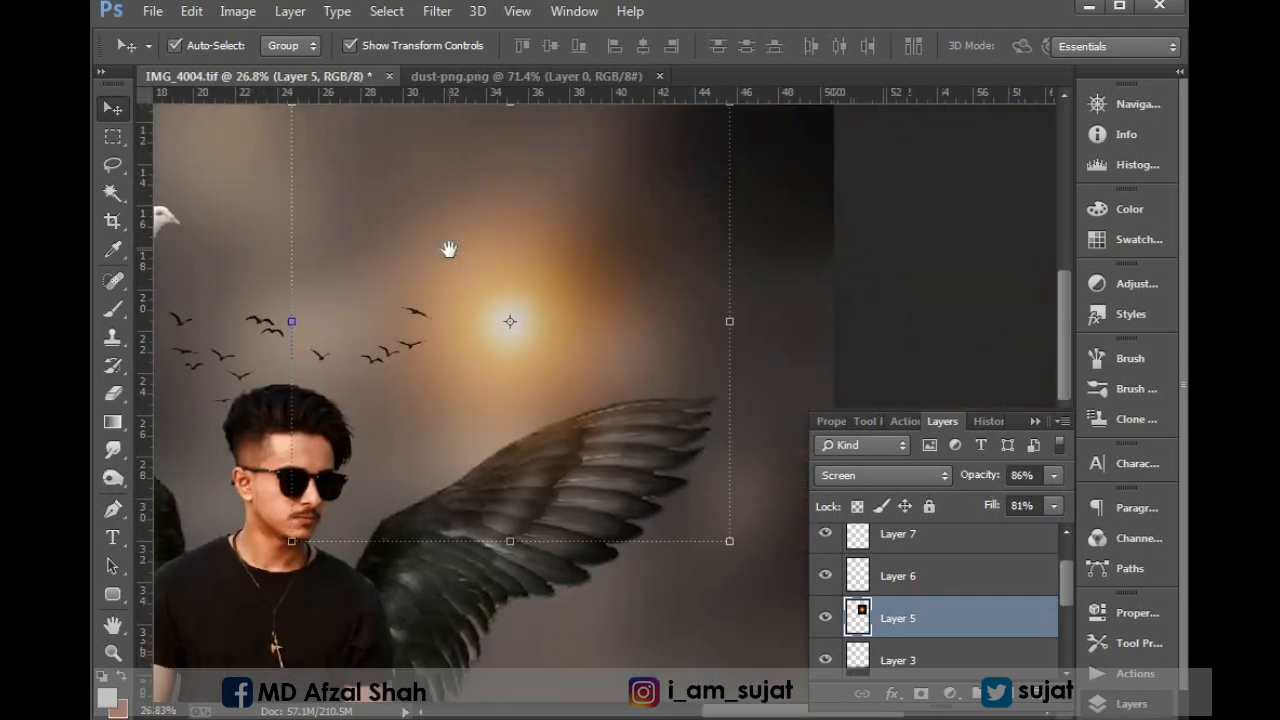
left_click(253, 320)
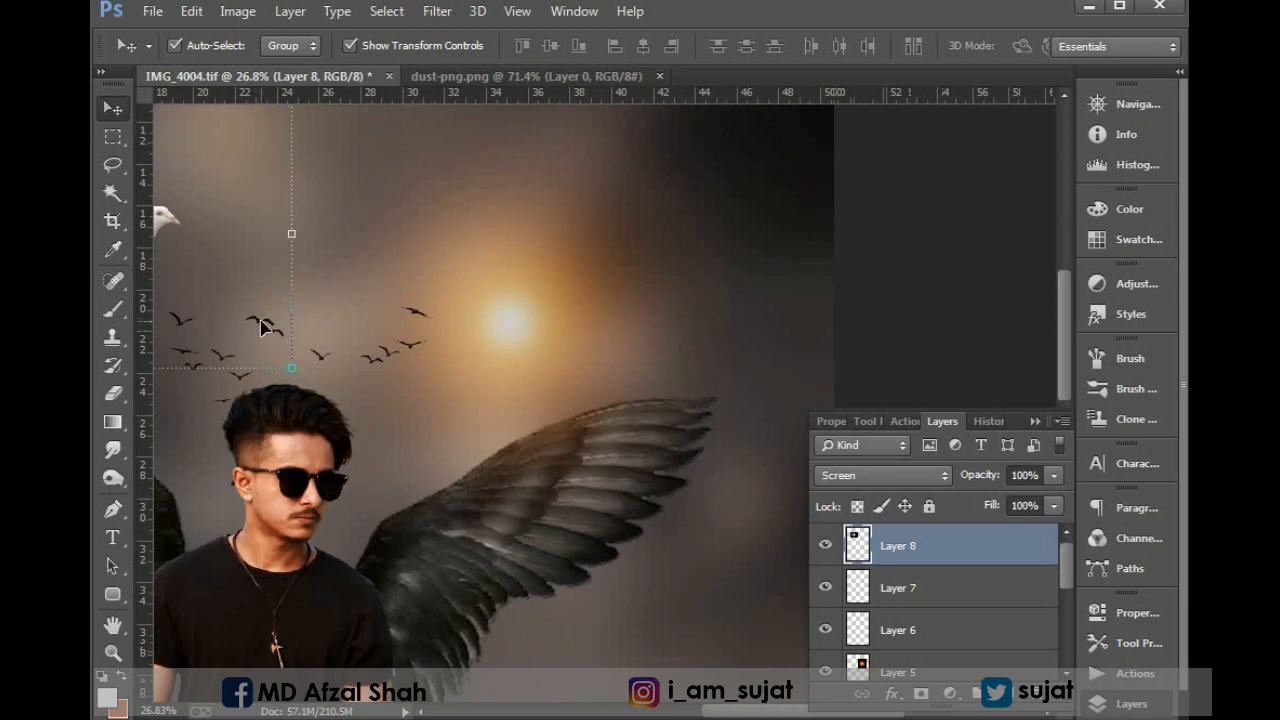
left_click(380, 366)
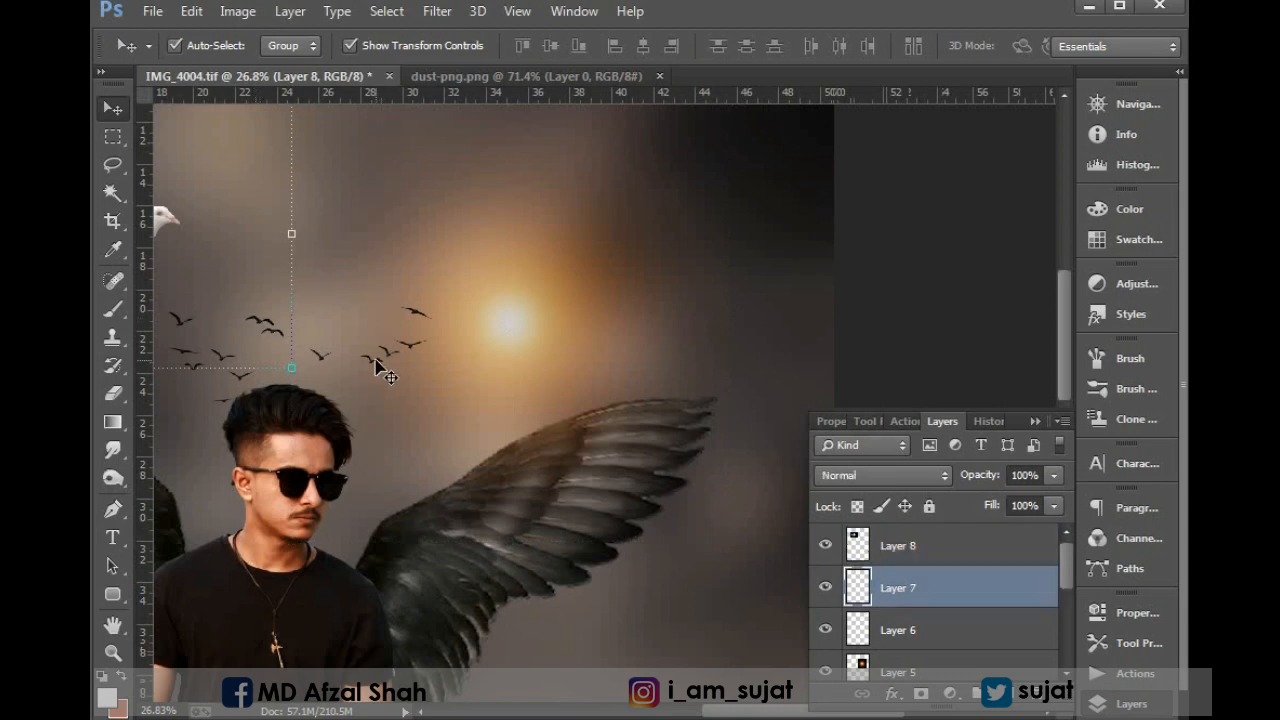
left_click_drag(372, 368, 603, 334)
left_click_drag(664, 270, 650, 276)
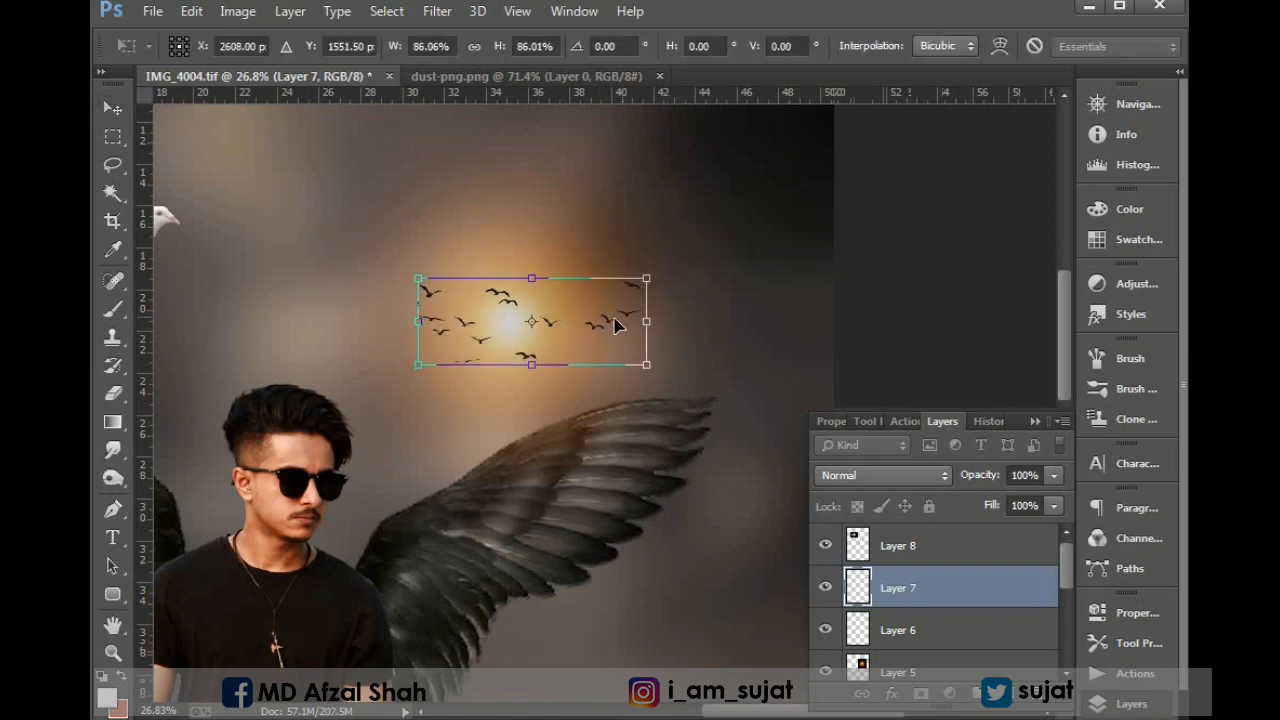
left_click_drag(614, 323, 592, 326)
key("Return")
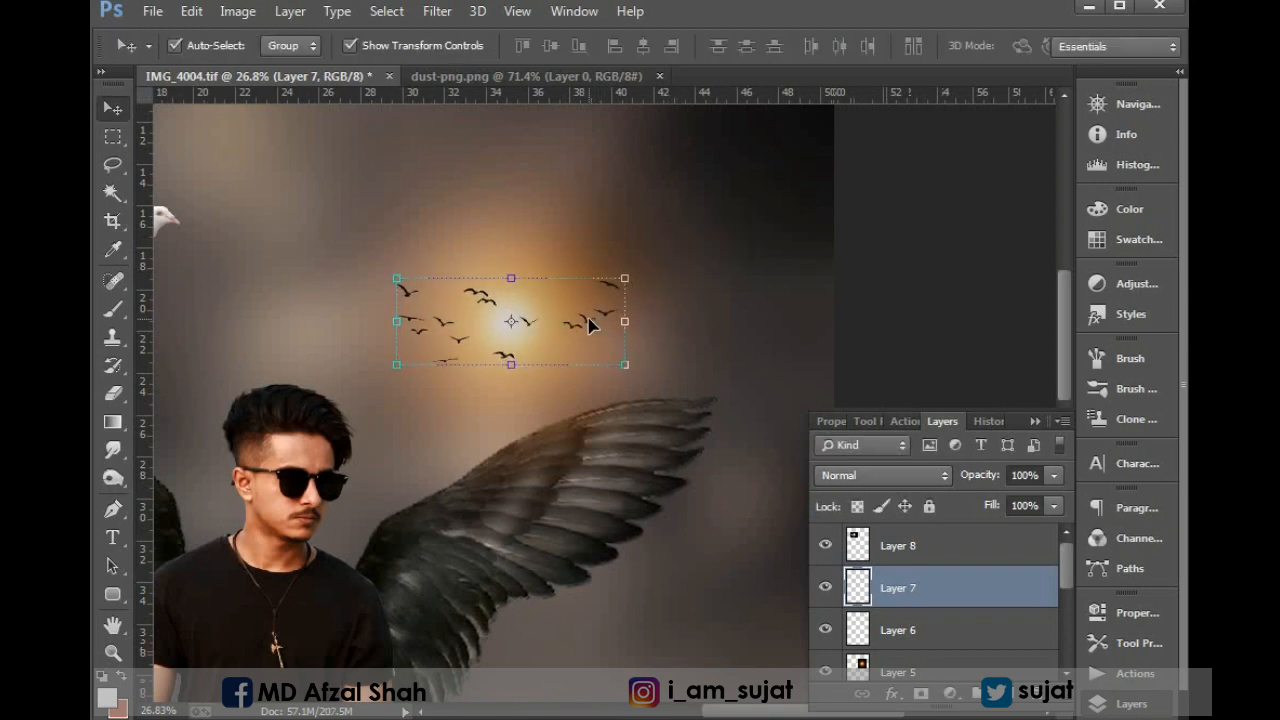
Duplicate the orange glow layer.
key("ctrl+minus")
key("ctrl+minus")
key("s")
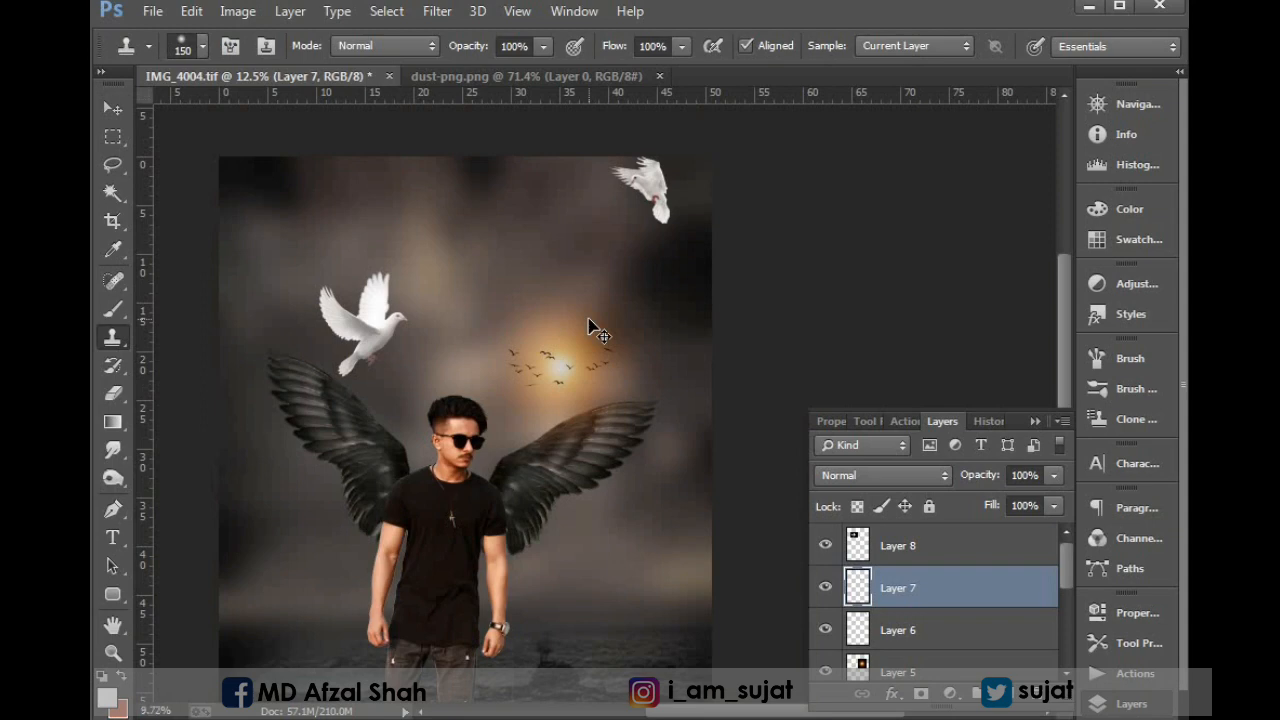
key("ctrl+0")
left_click_drag(406, 209, 511, 289)
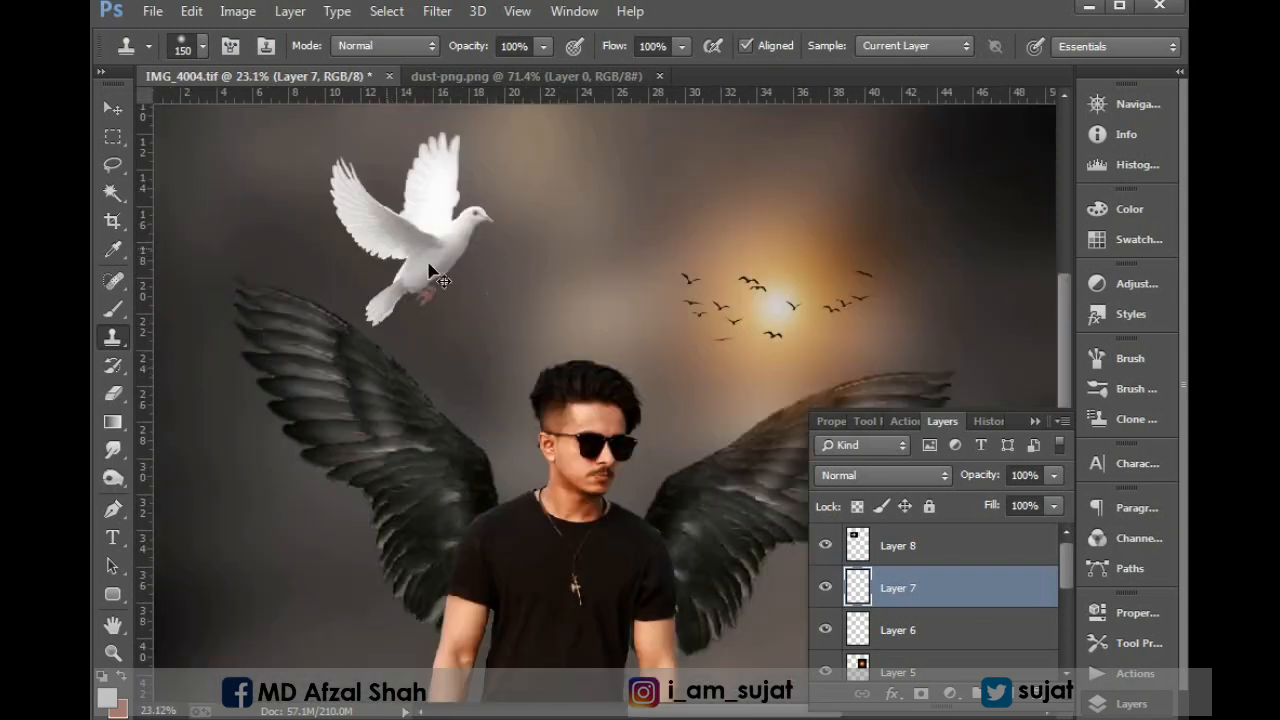
key("v")
left_click_drag(635, 490, 594, 471)
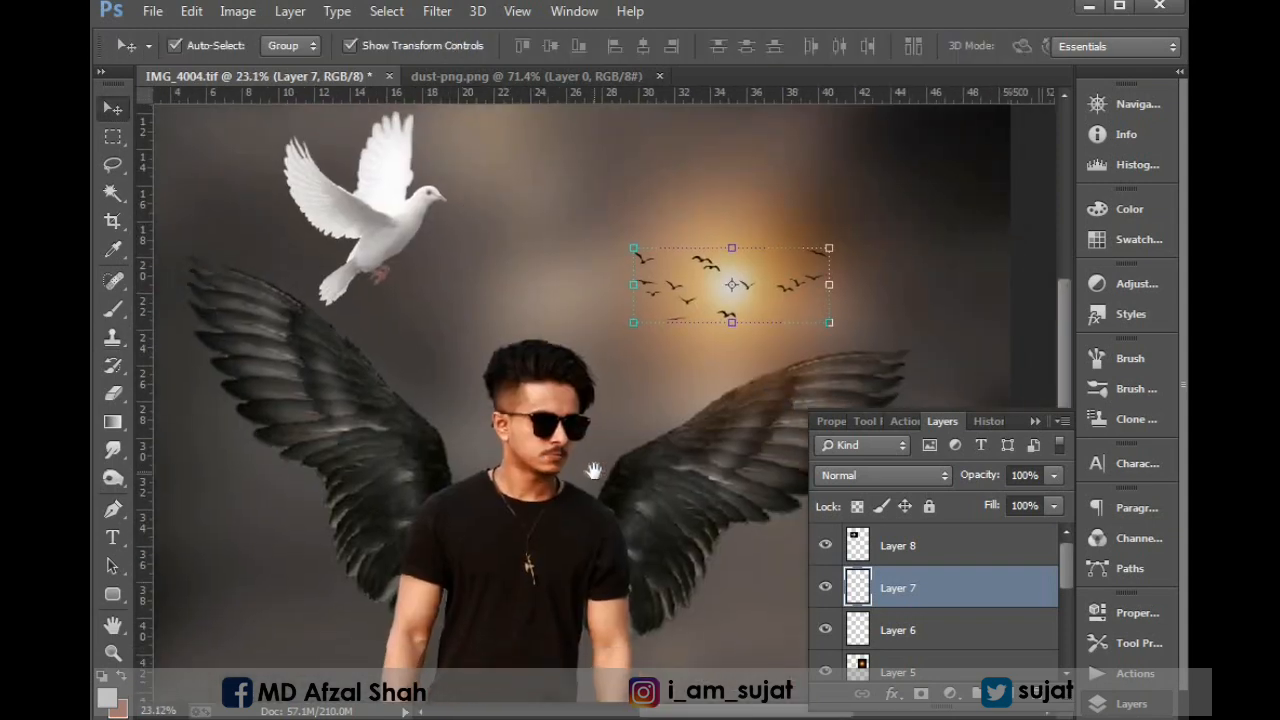
right_click(787, 226)
left_click(822, 232)
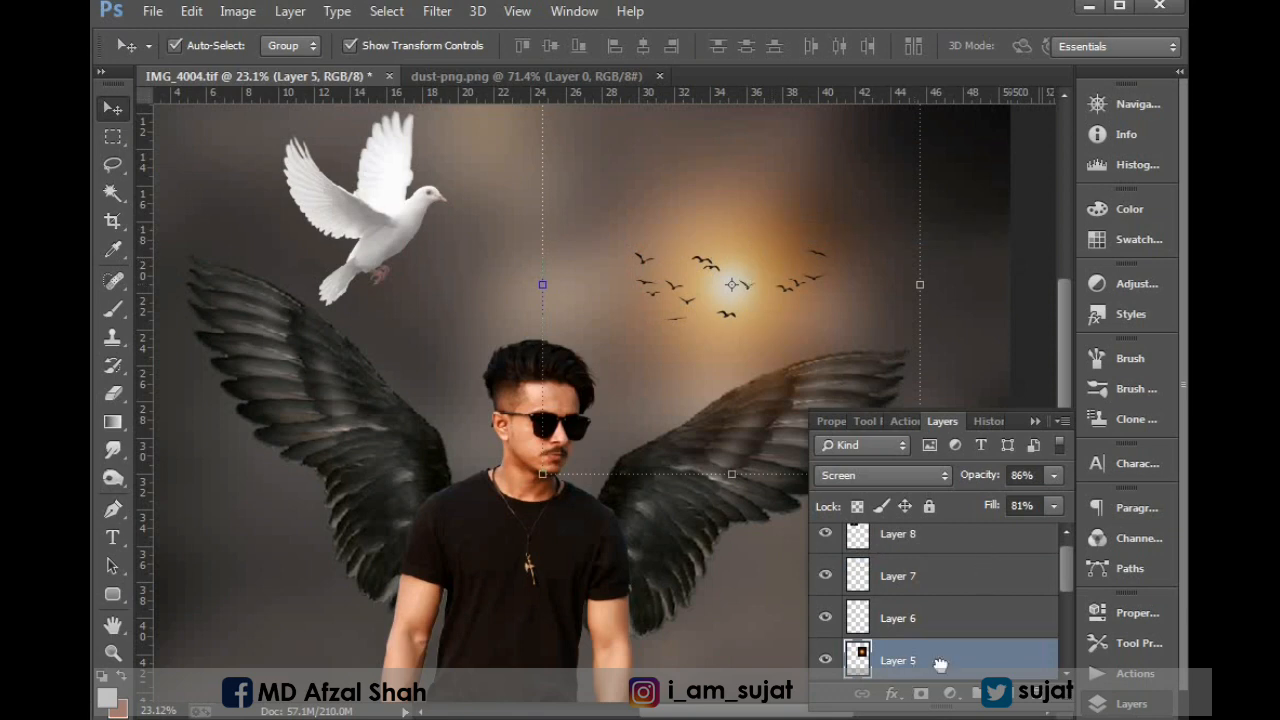
left_click_drag(940, 664, 1005, 692)
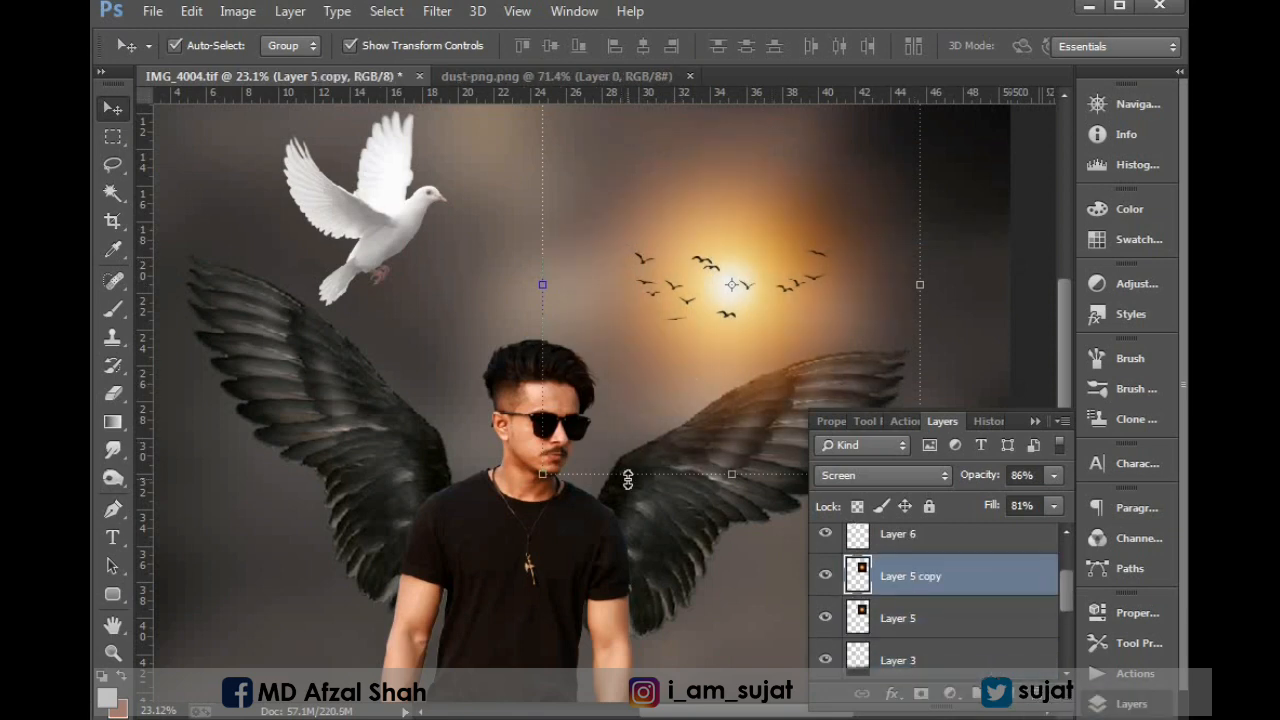
Move the duplicated glow down onto the man's chest.
key("ctrl+t")
key("ctrl+minus")
key("ctrl+minus")
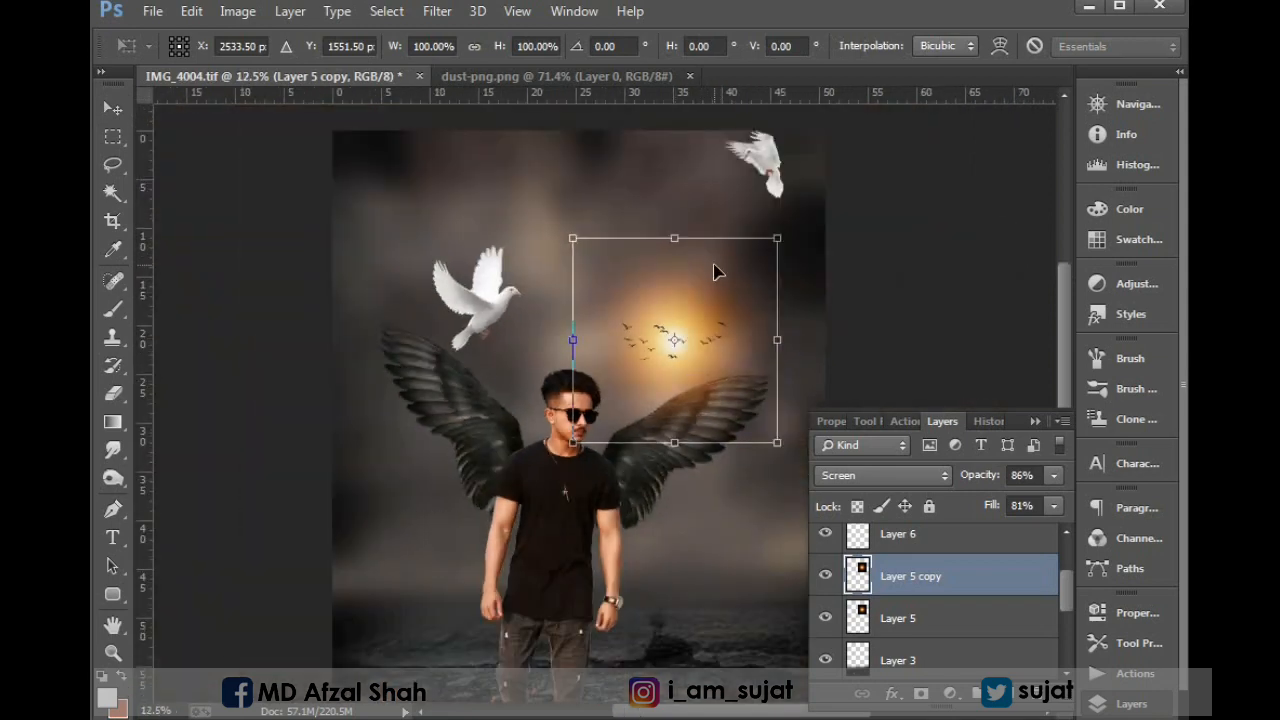
left_click_drag(716, 272, 604, 402)
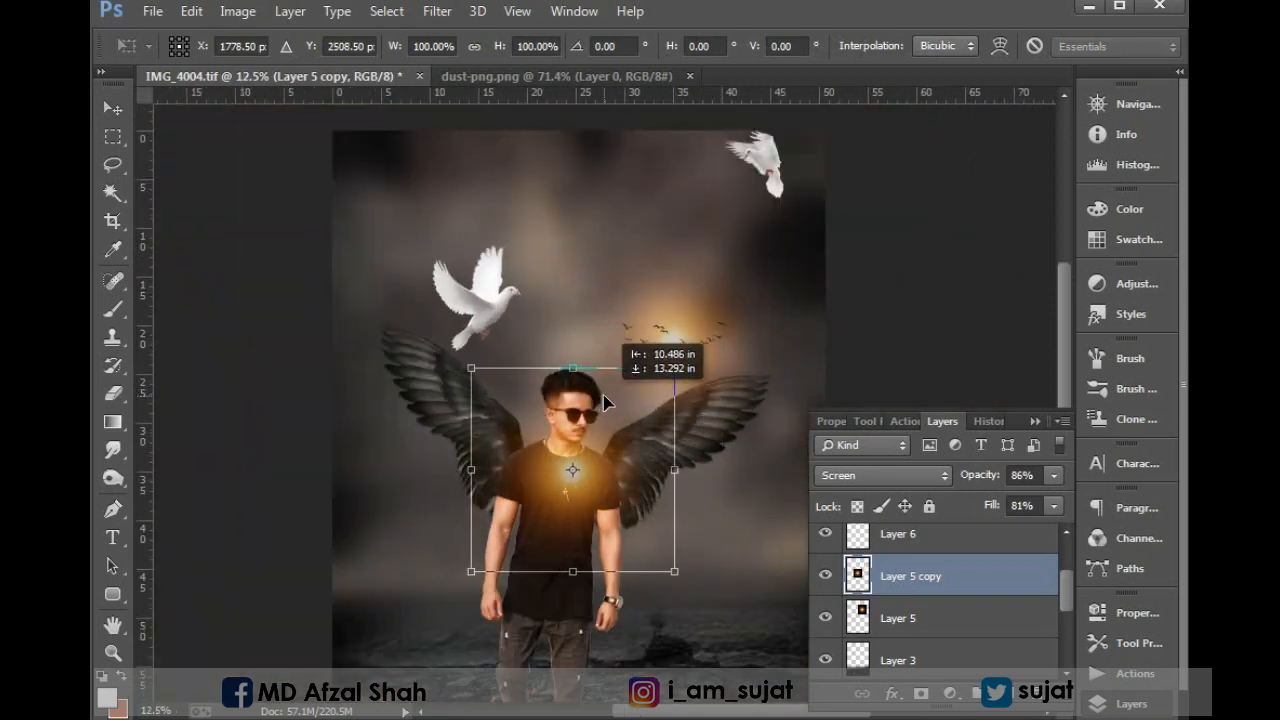
key("Return")
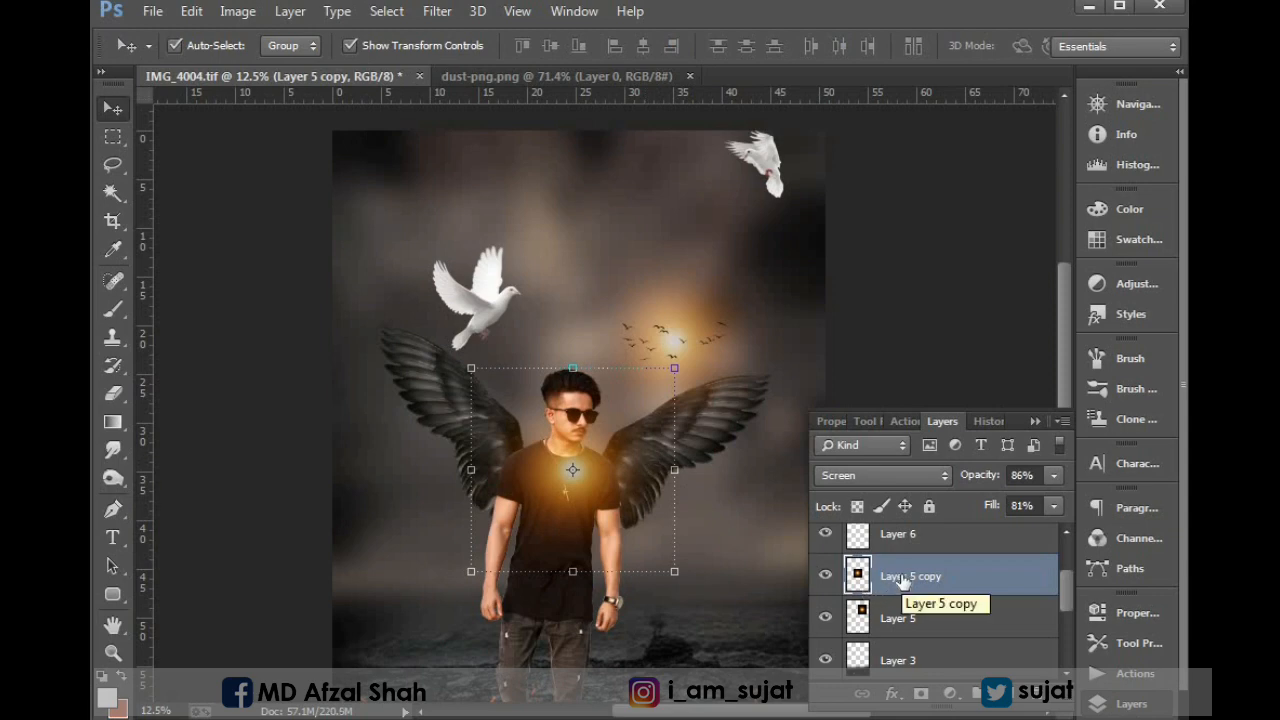
Reorder the glow copy between the man and the wings layers and enlarge it to about 112% behind his upper body.
left_click_drag(903, 580, 945, 665)
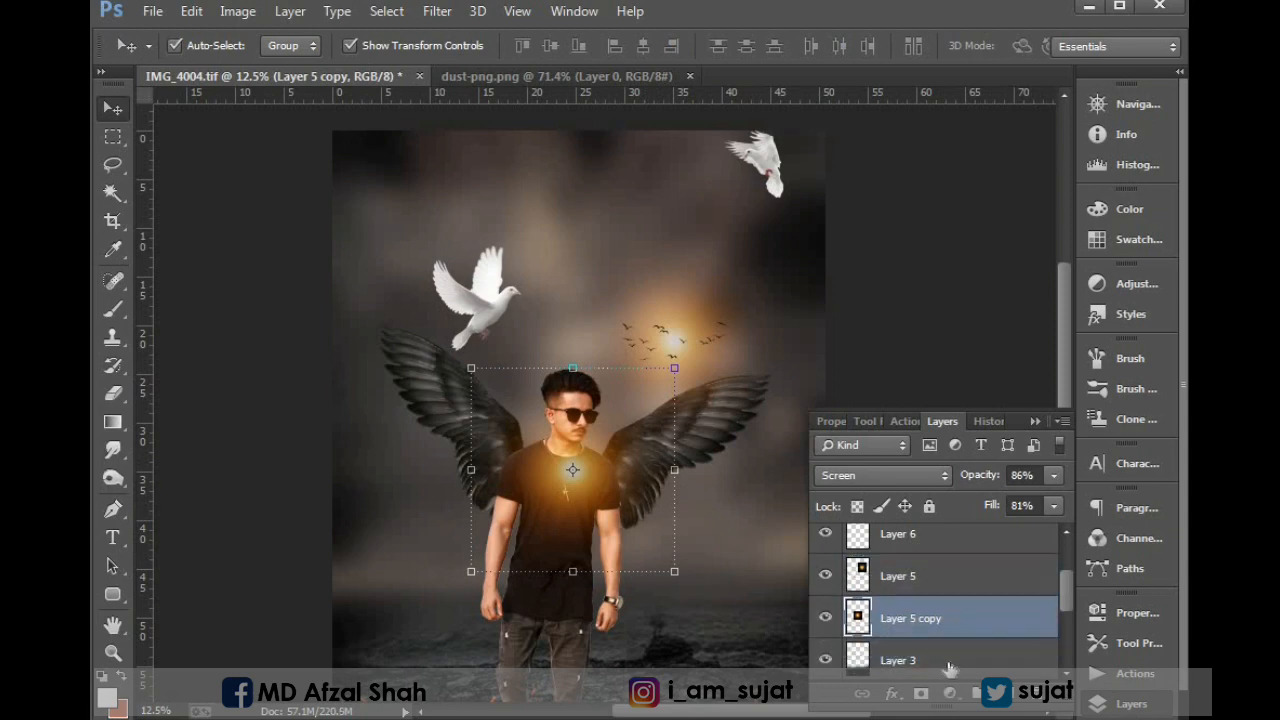
scroll(948, 668, "down", 1)
left_click_drag(912, 618, 905, 657)
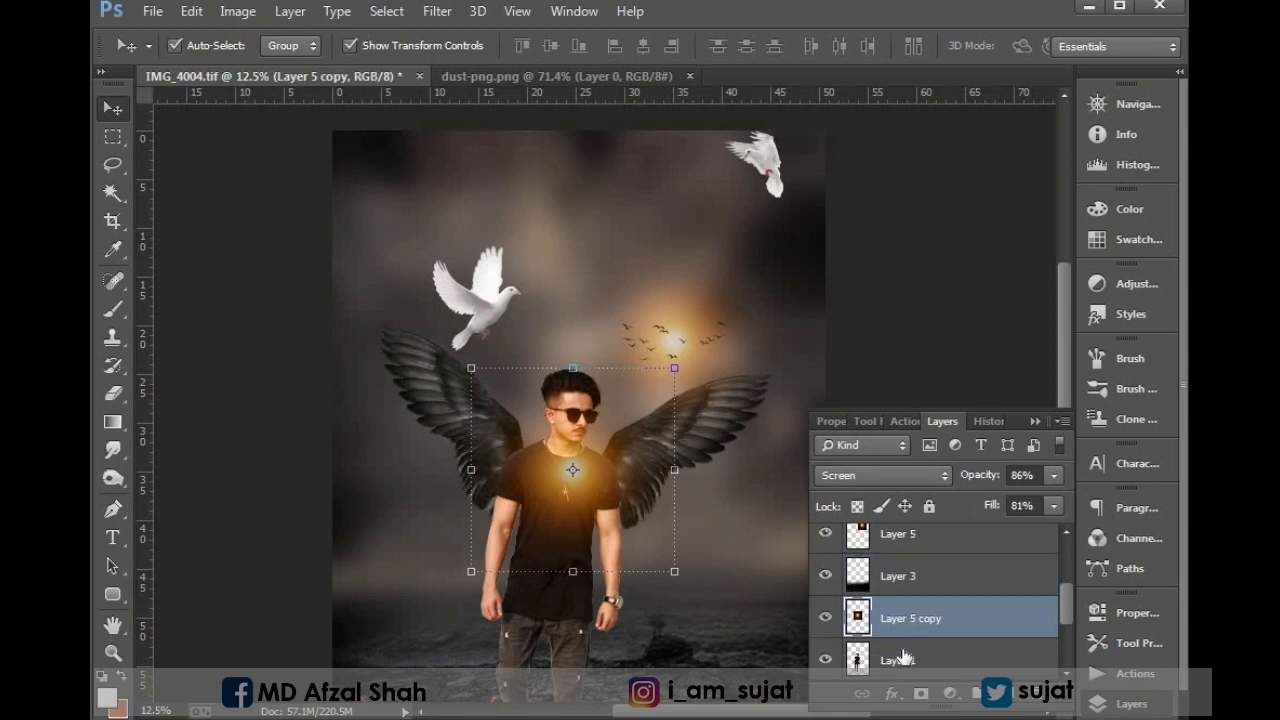
scroll(903, 657, "down", 1)
left_click_drag(900, 580, 900, 640)
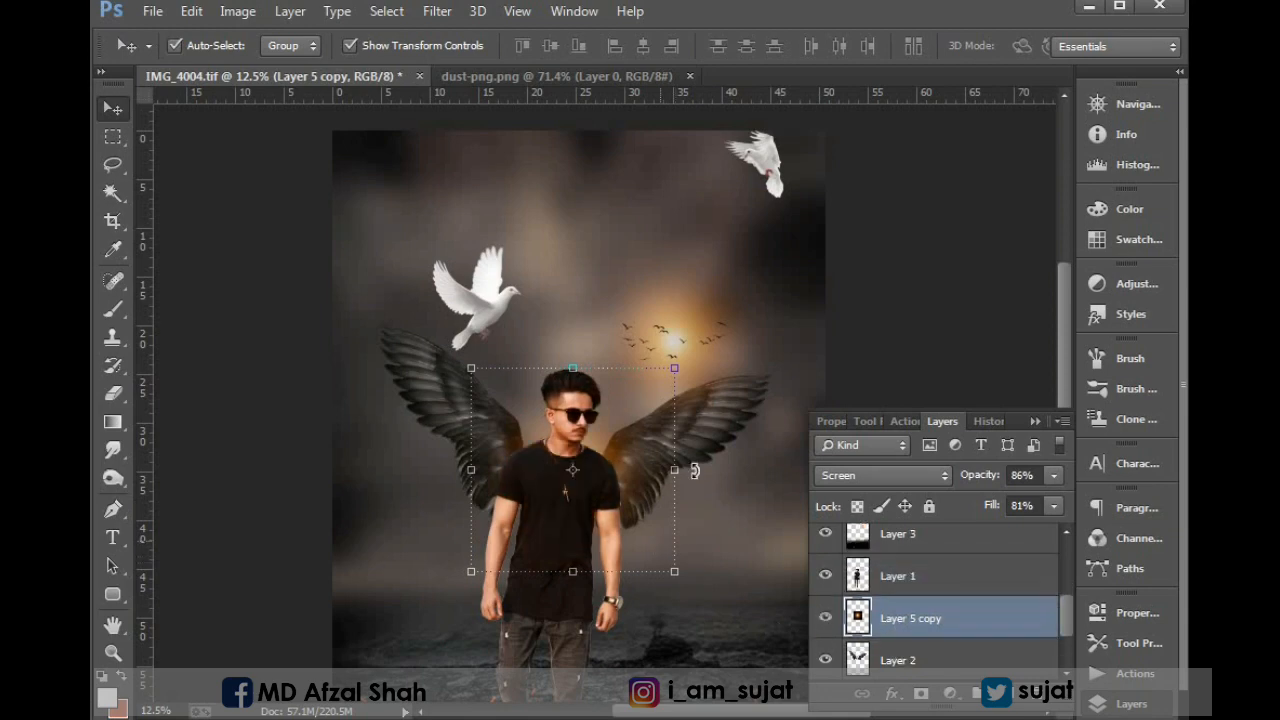
left_click_drag(671, 366, 656, 400)
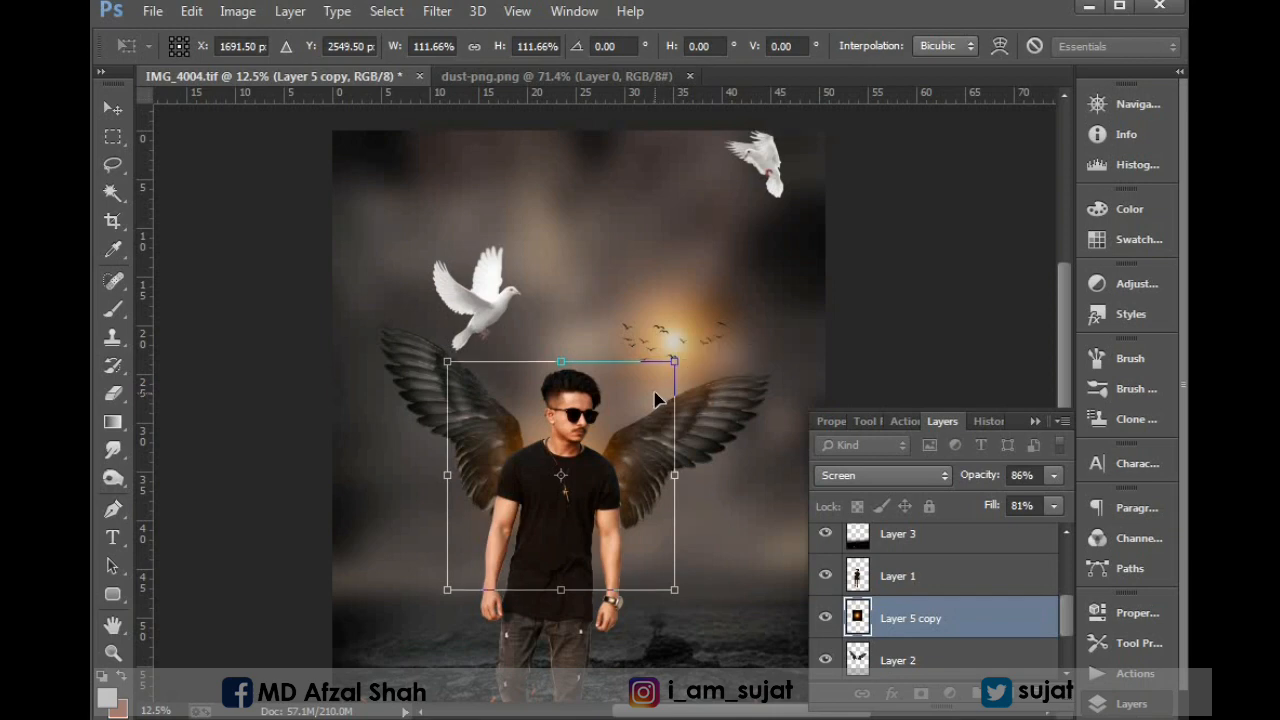
key("Return")
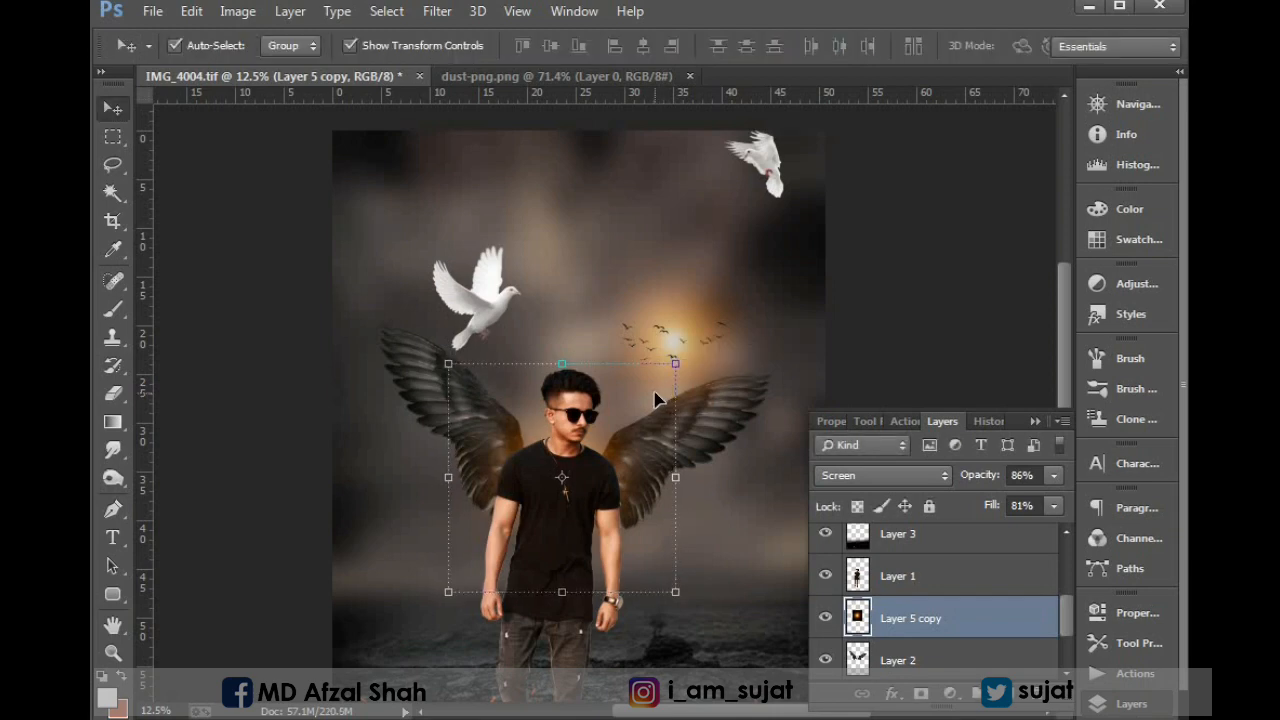
Enlarge the dove in the sky's upper-right corner and shift it down and slightly inward, fully inside the canvas above the glow.
key("ctrl+minus")
left_click(734, 174)
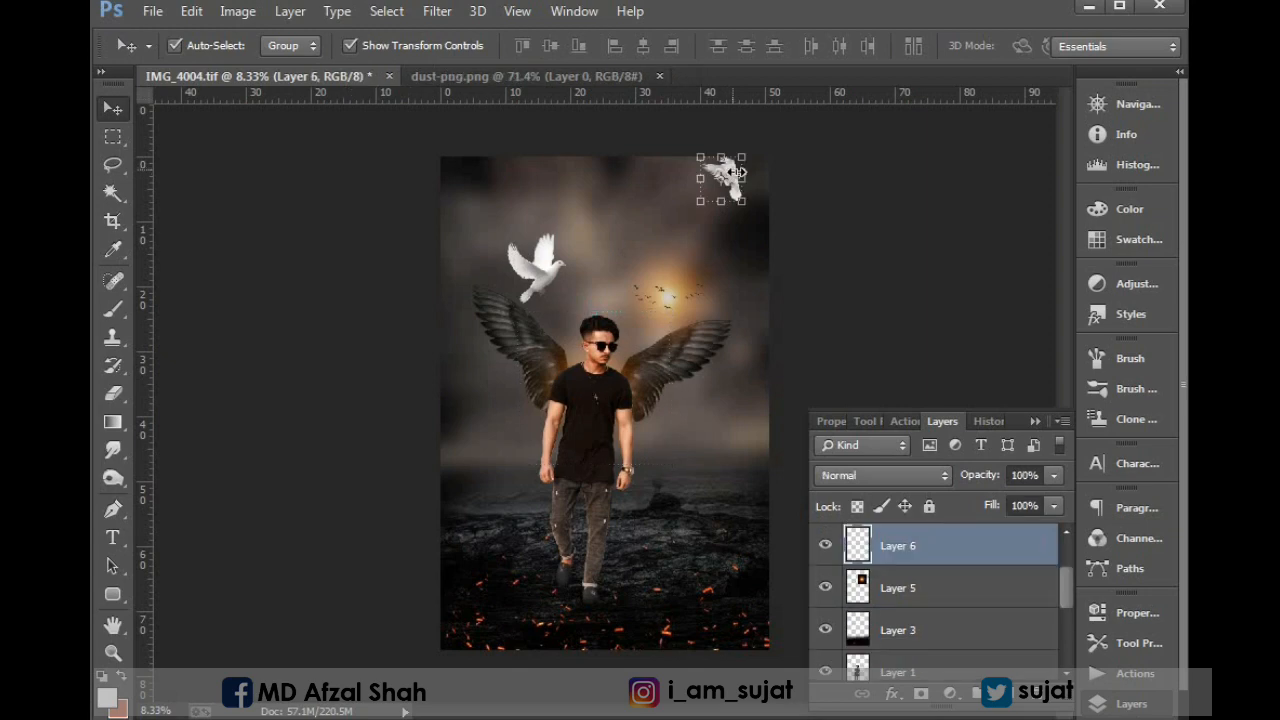
left_click_drag(480, 407, 1008, 131)
left_click_drag(829, 234, 752, 268)
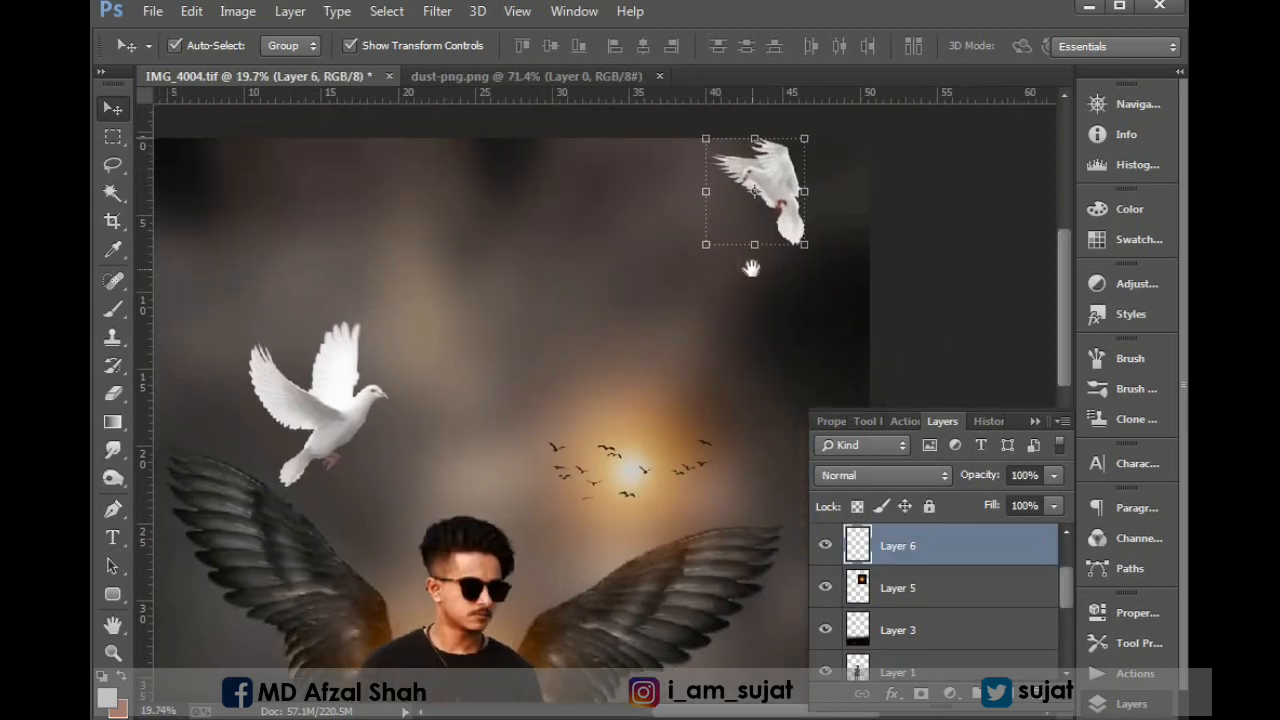
key("ctrl+minus")
key("ctrl+minus")
left_click_drag(736, 311, 749, 314)
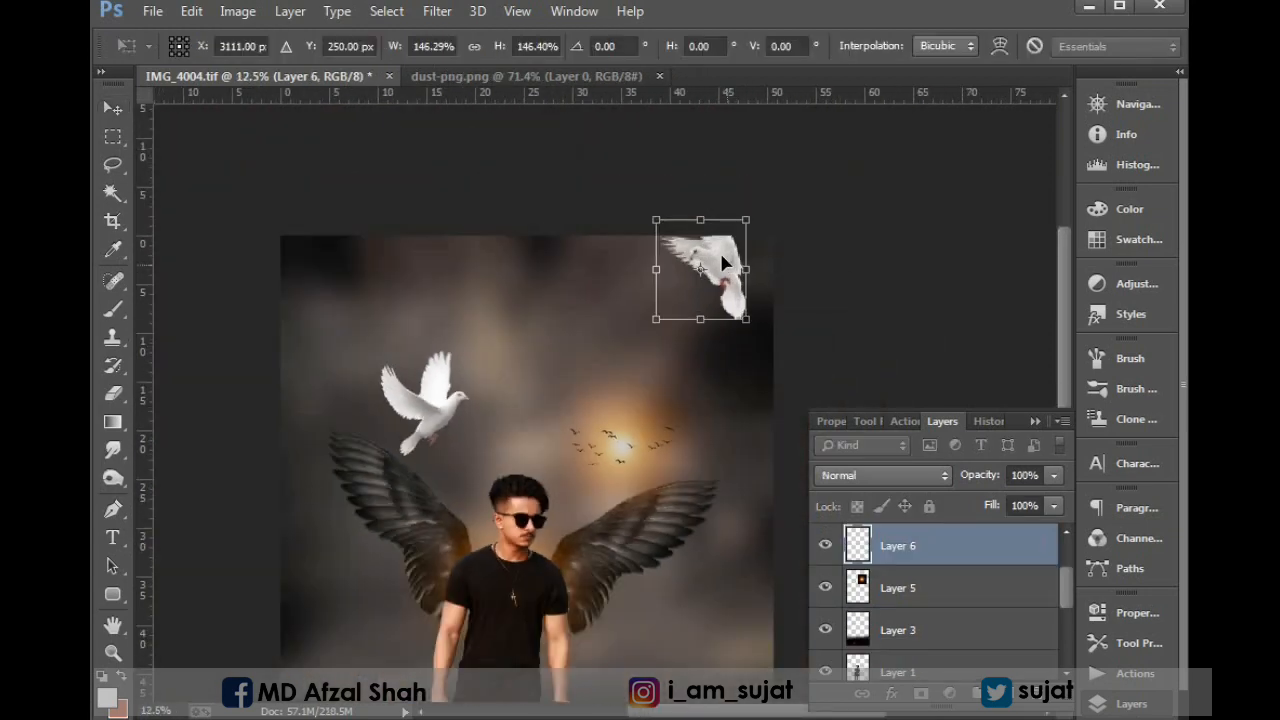
left_click_drag(719, 250, 719, 307)
left_click_drag(760, 251, 746, 242)
left_click_drag(718, 293, 706, 283)
key("Return")
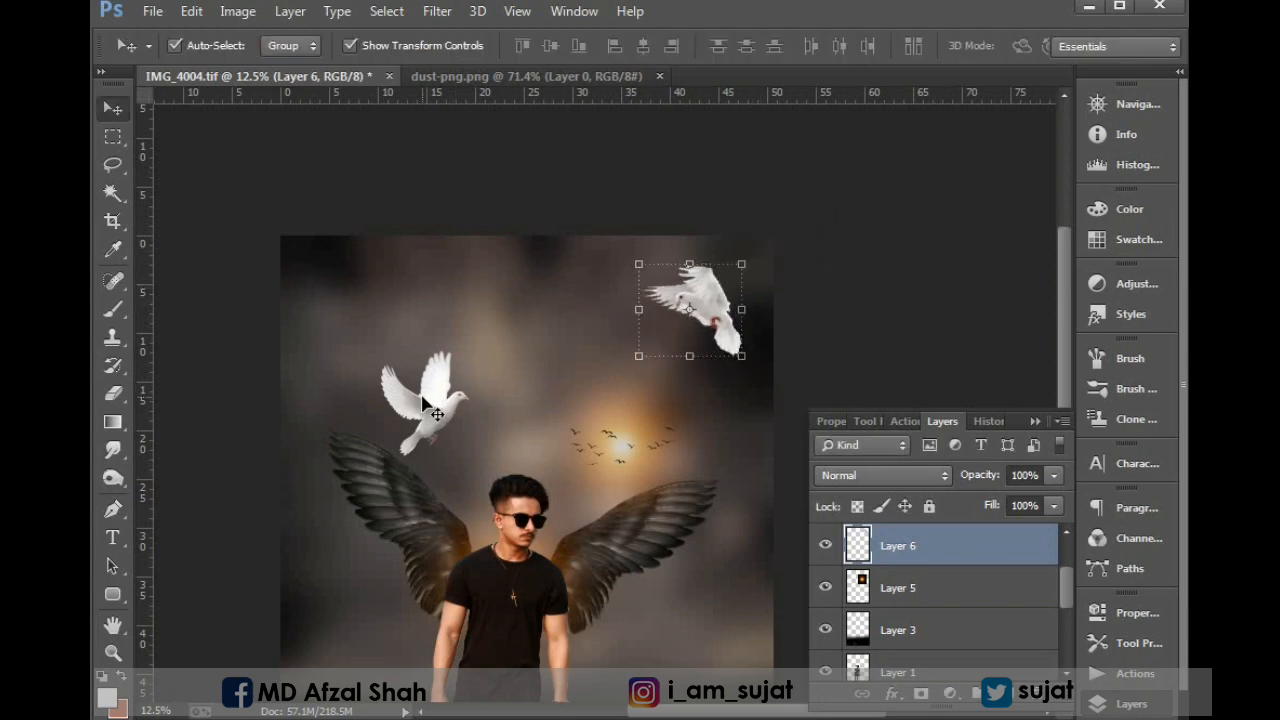
Move the dove above the man's left-side wing up into the sky's upper-left corner and scale it to about 63.6%.
right_click(424, 398)
left_click(440, 409)
left_click_drag(424, 408, 346, 600)
key("ctrl+minus")
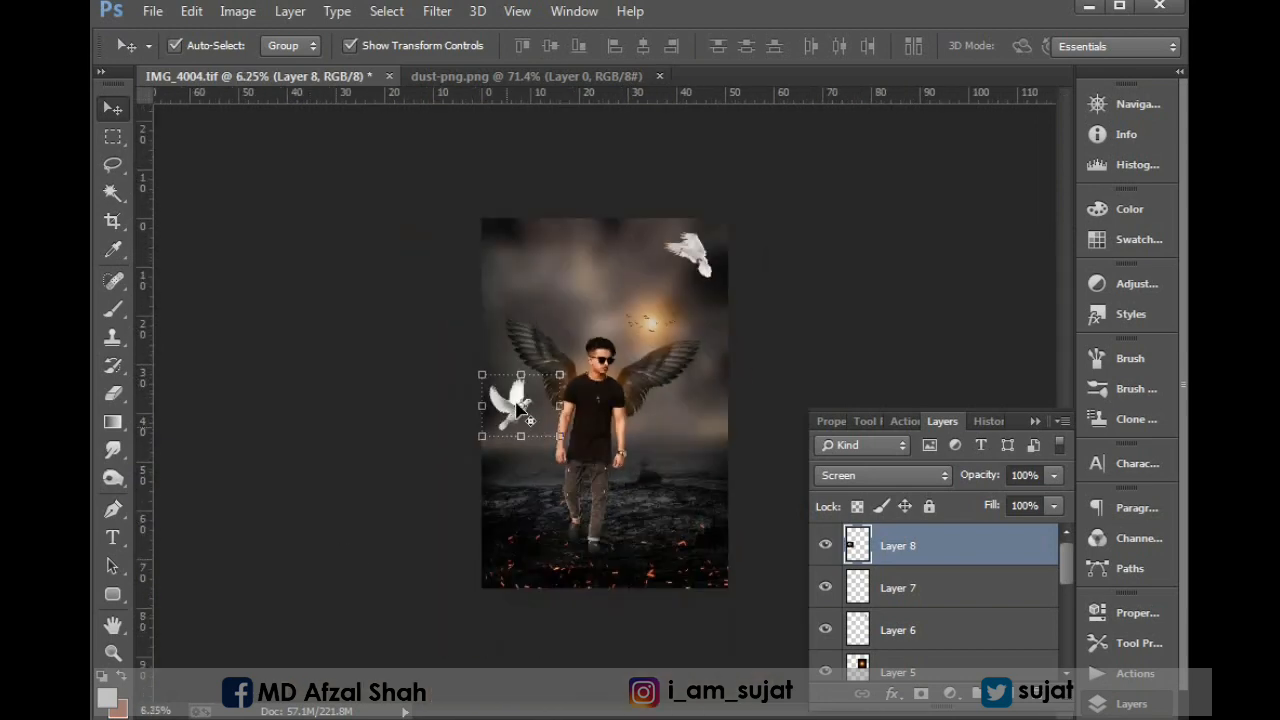
key("ctrl+t")
key("Return")
left_click_drag(503, 405, 513, 275)
key("ctrl+t")
left_click_drag(573, 303, 552, 292)
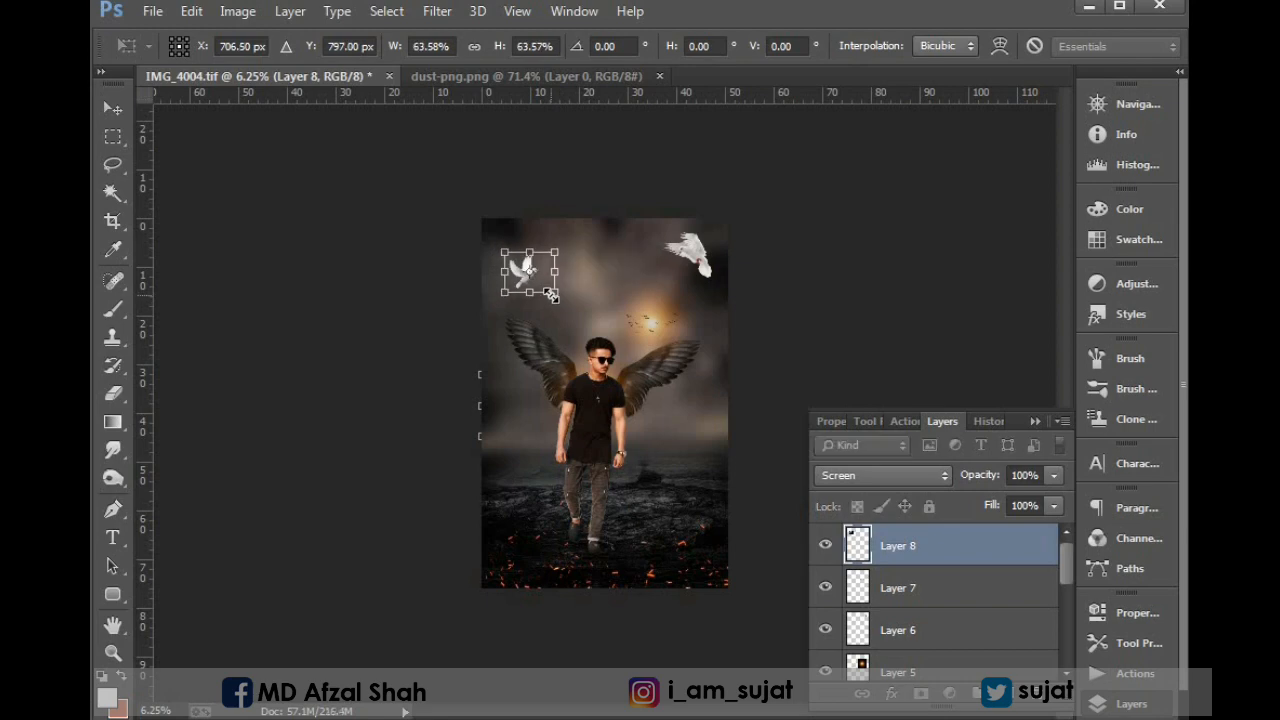
key("Return")
Copy the dust from dust-png.png into the composite directly above the stormy background layer.
left_click(606, 275)
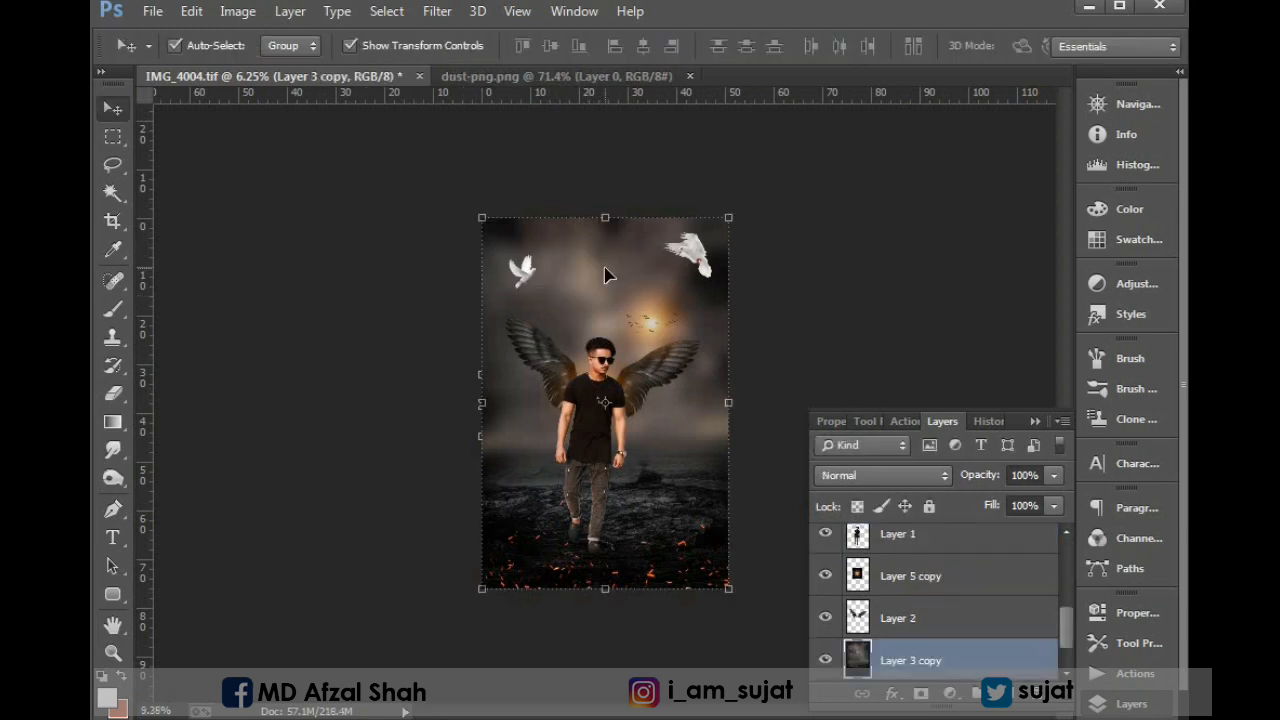
key("ctrl+plus")
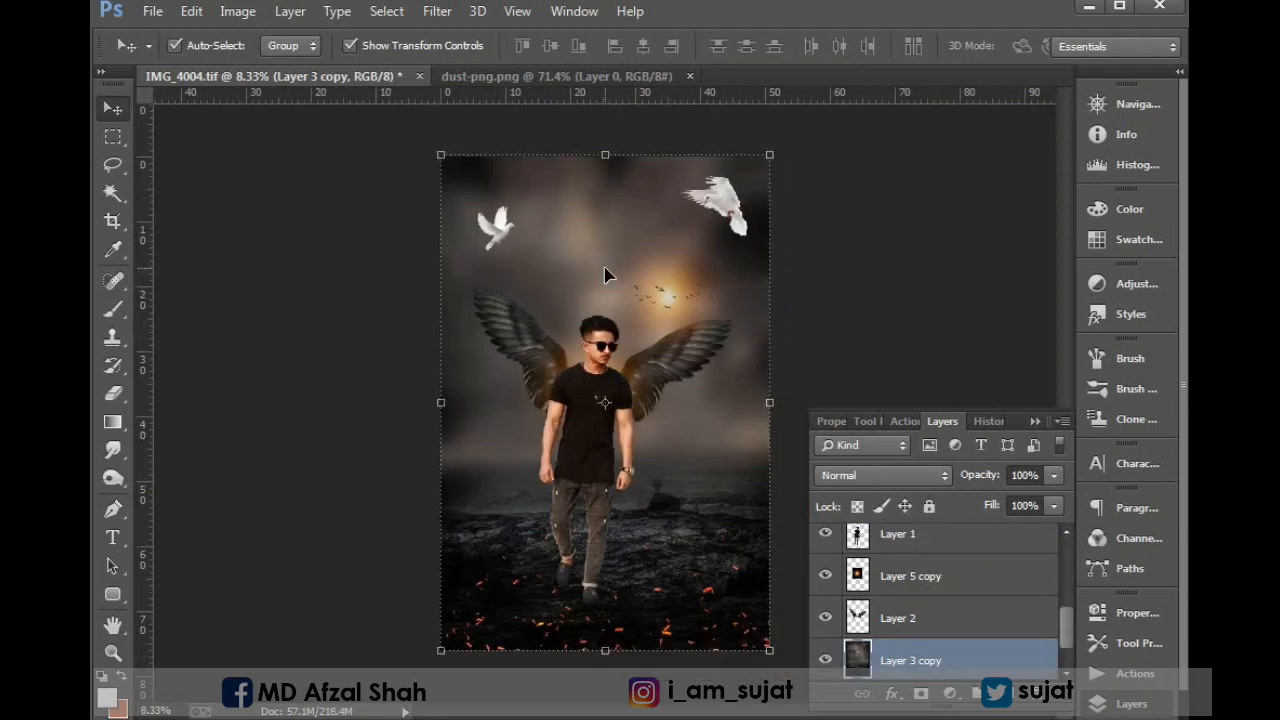
left_click(622, 76)
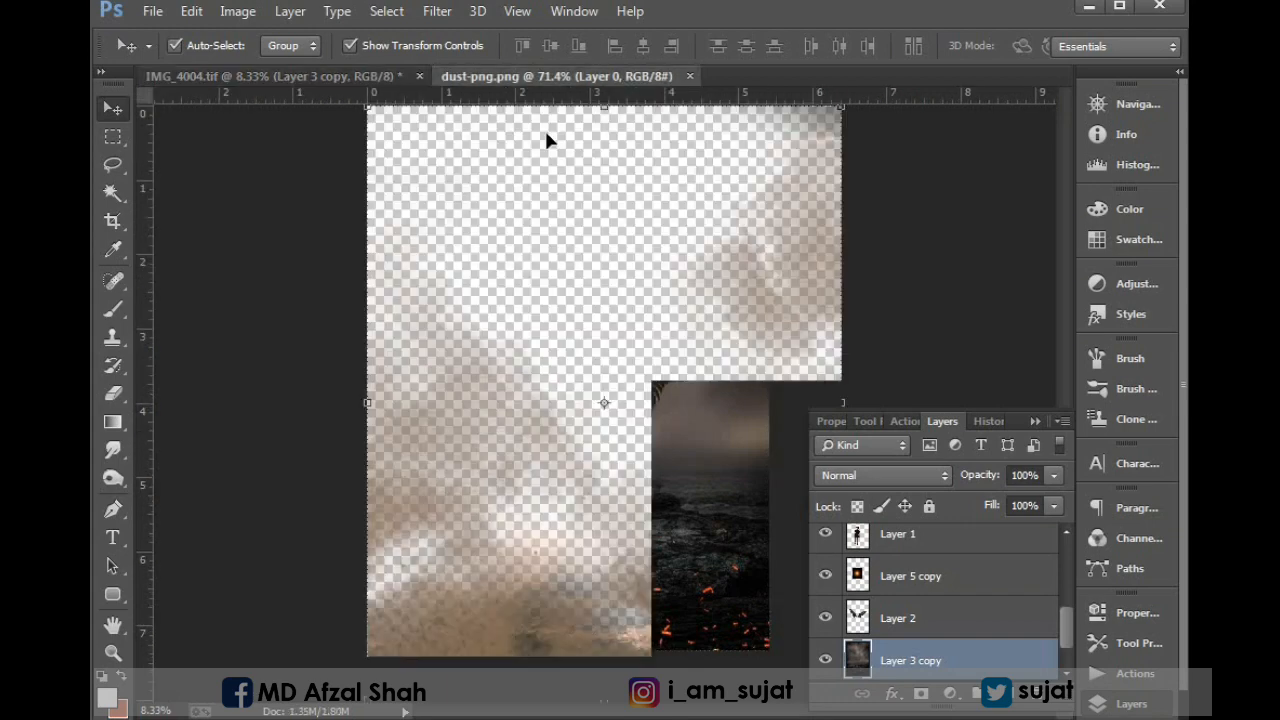
left_click_drag(507, 653, 560, 524)
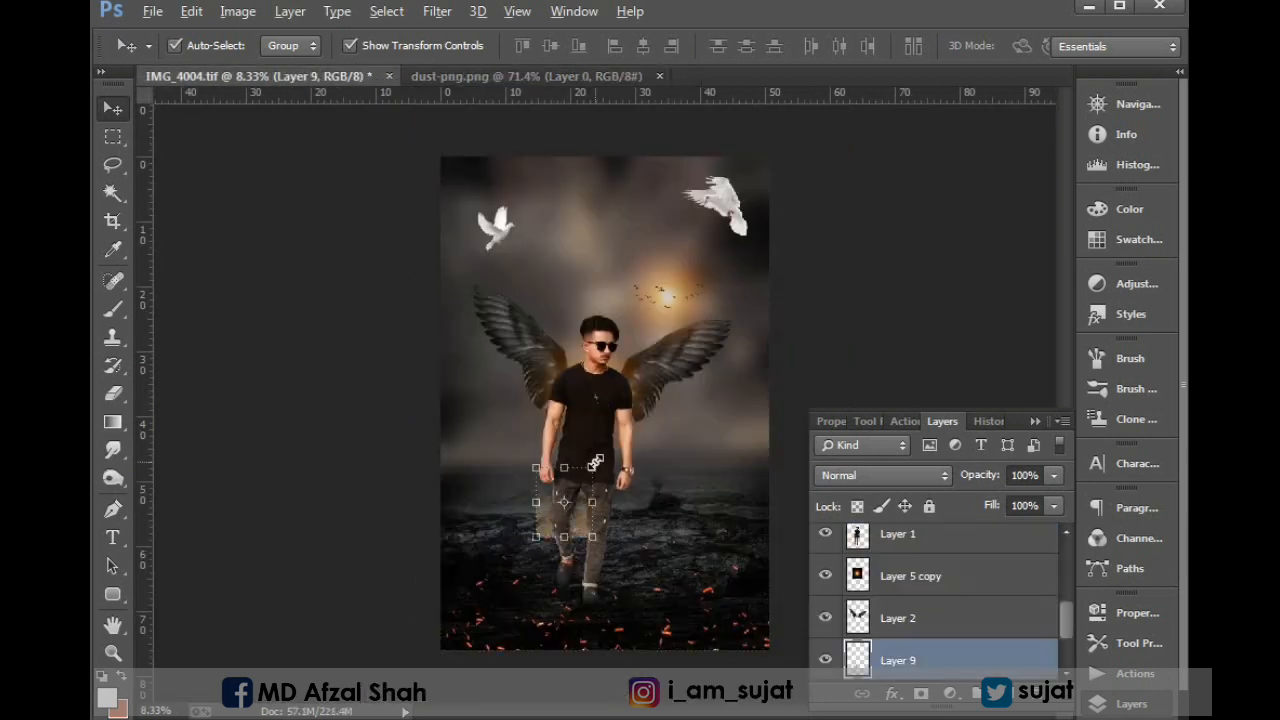
Enlarge the dust to about 597% so it spans the canvas width, and bring its layer to the front.
key("ctrl+t")
left_click_drag(596, 462, 640, 390)
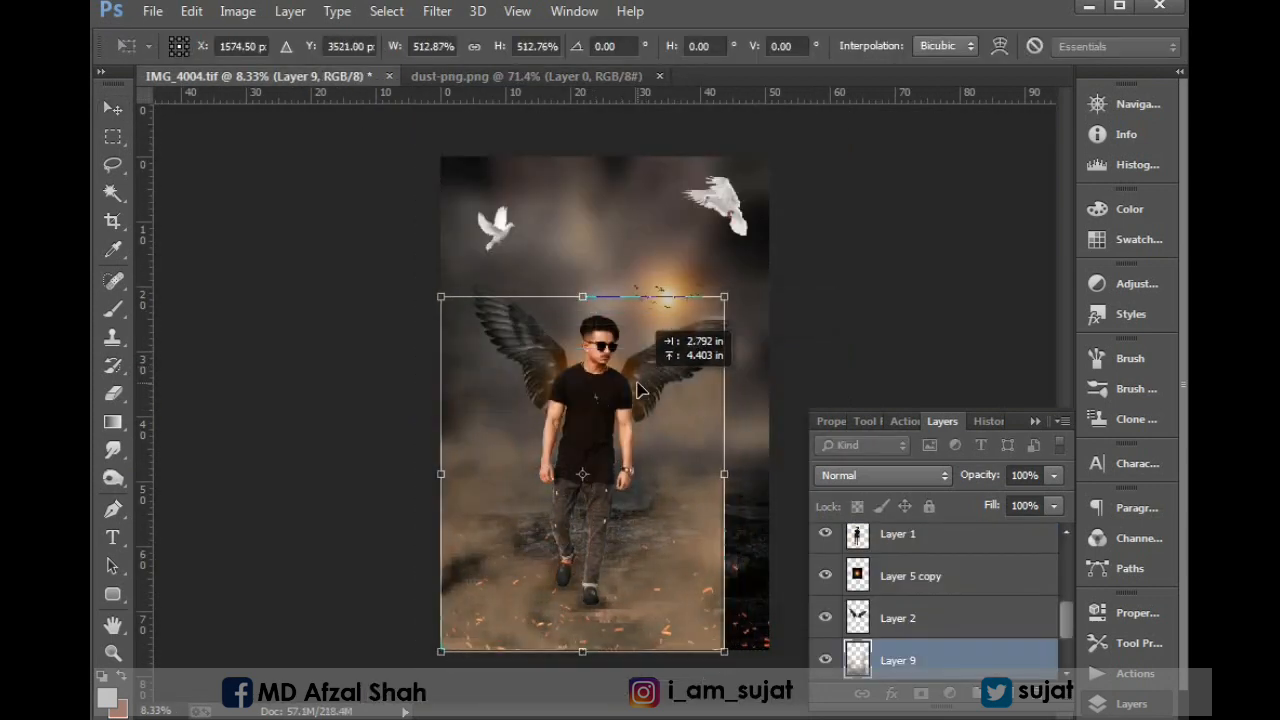
left_click_drag(720, 299, 768, 238)
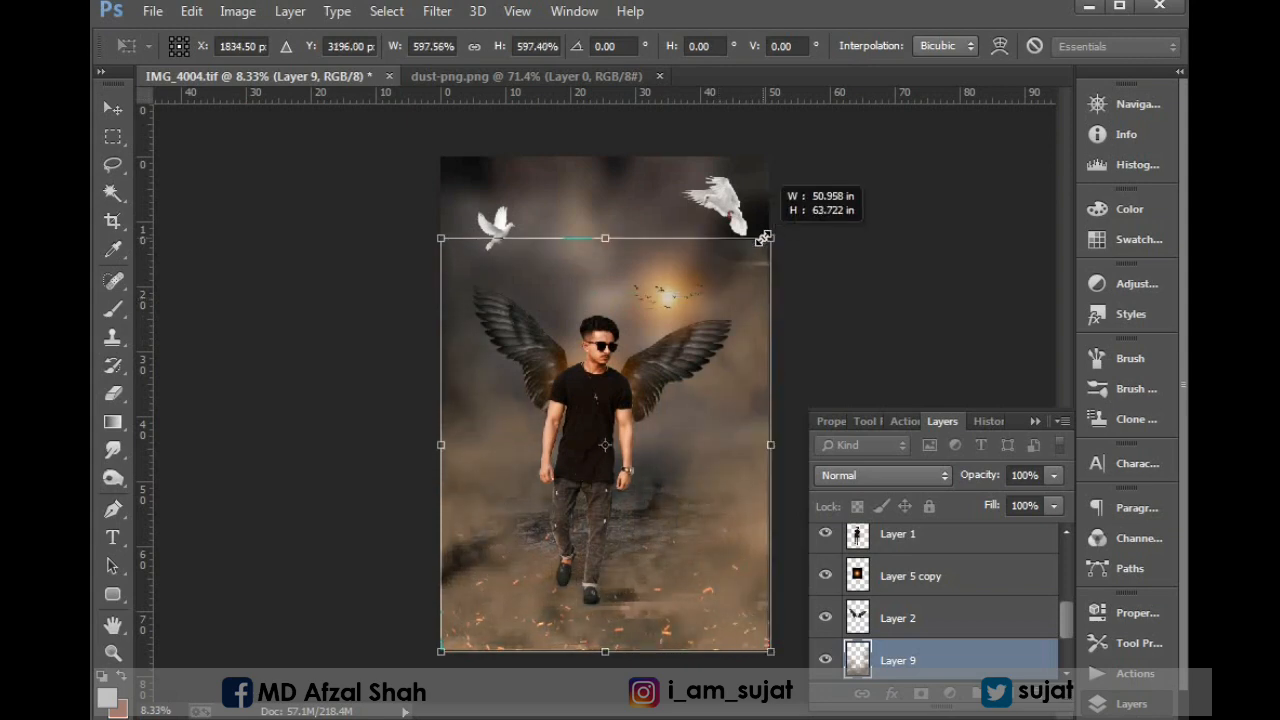
key("Return")
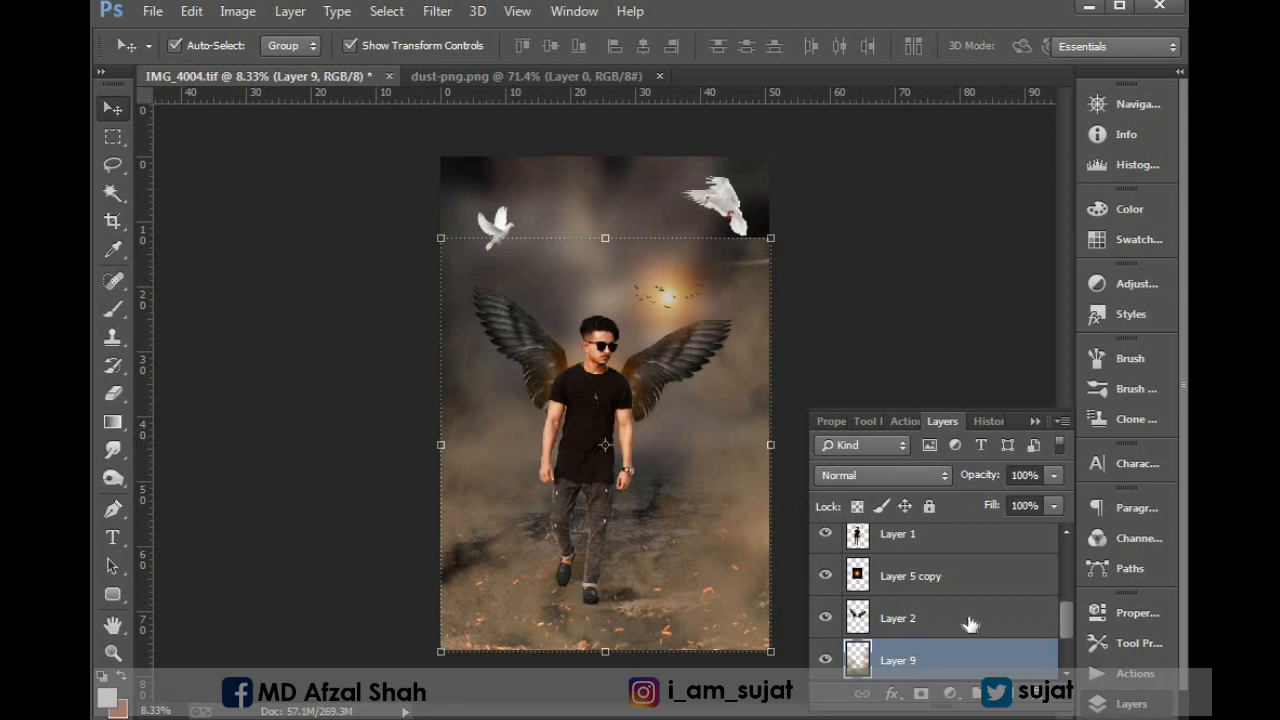
key("ctrl+shift+bracketright")
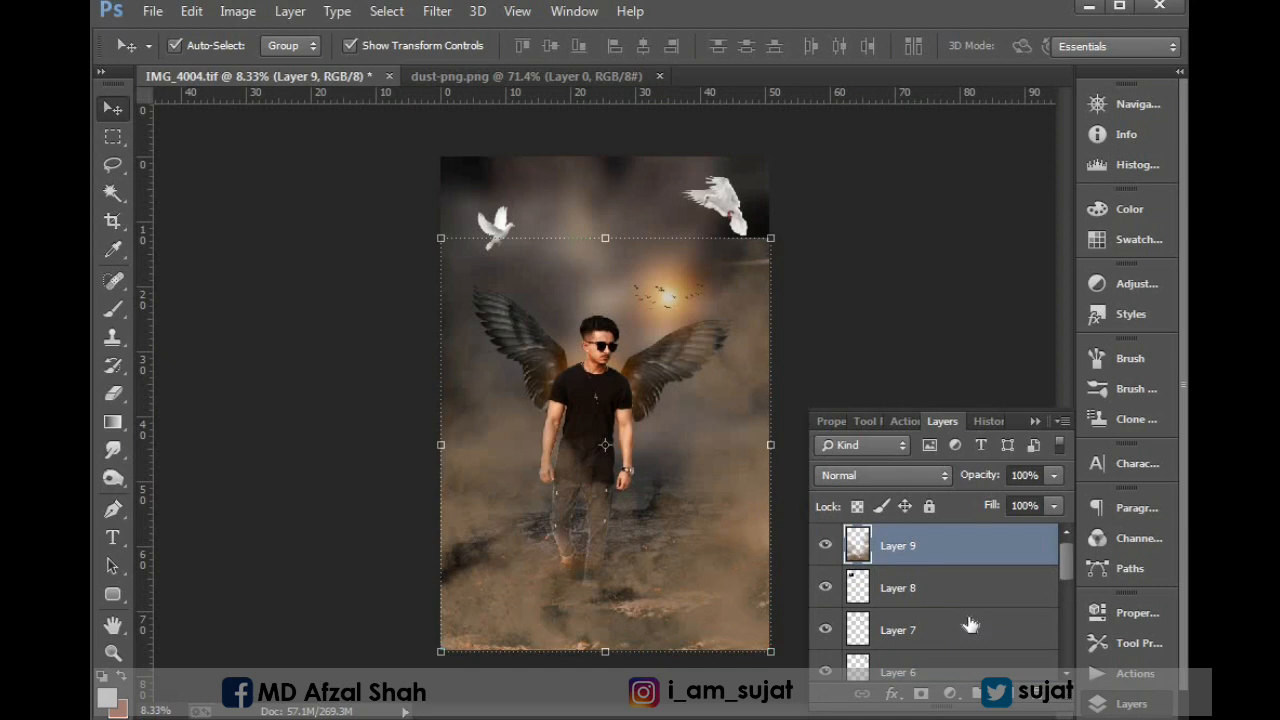
Turn the dust dark grey with Hue/Saturation, using saturation -100 and lightness -42.
left_click(236, 13)
mouse_move(270, 66)
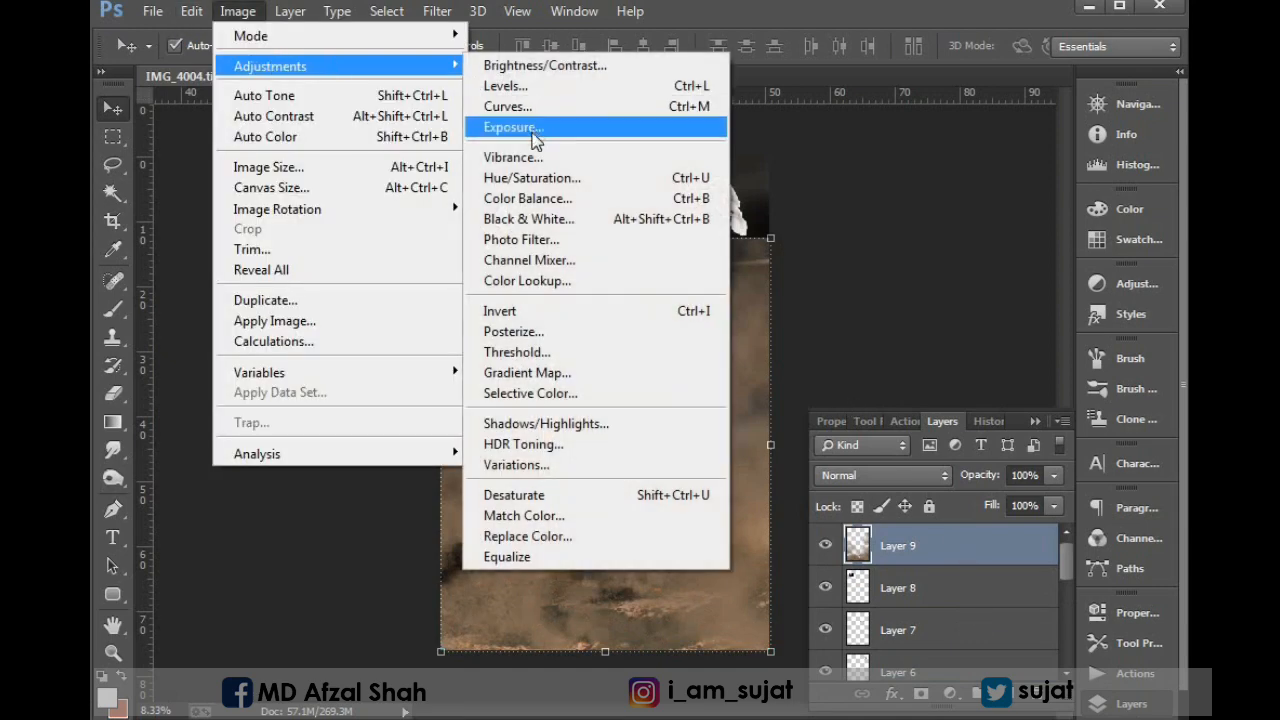
left_click(548, 180)
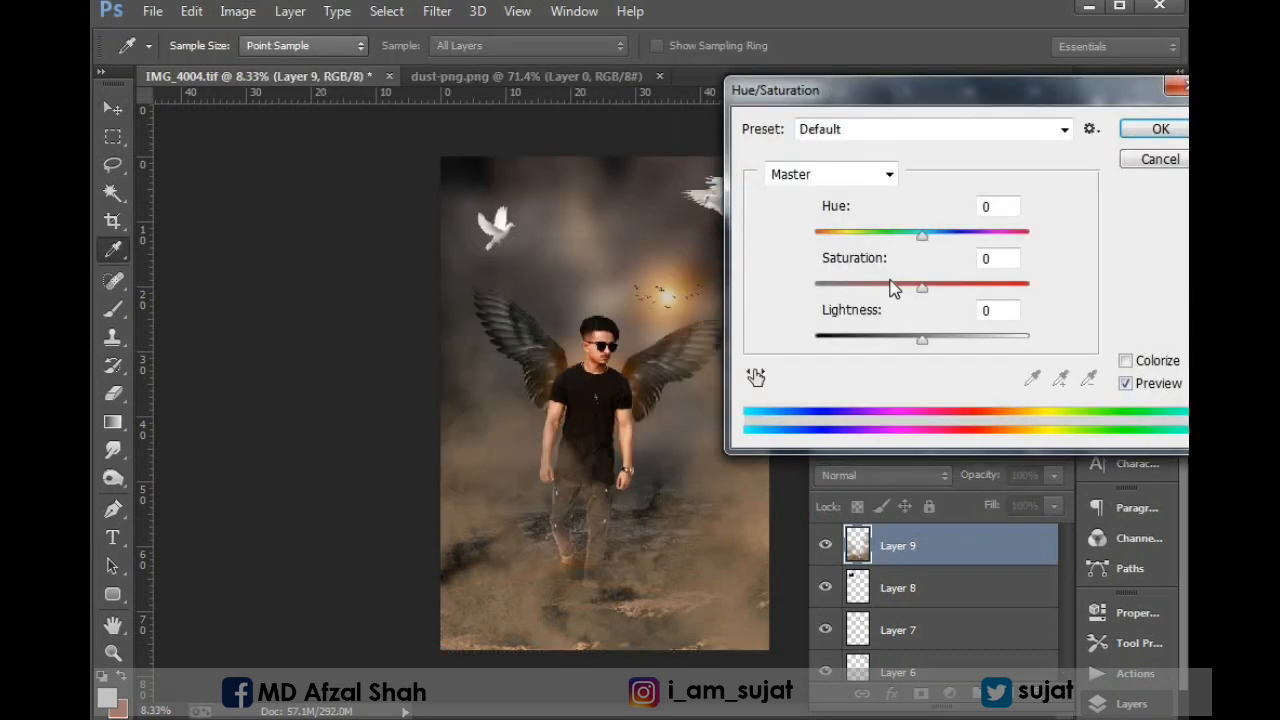
left_click_drag(891, 285, 709, 263)
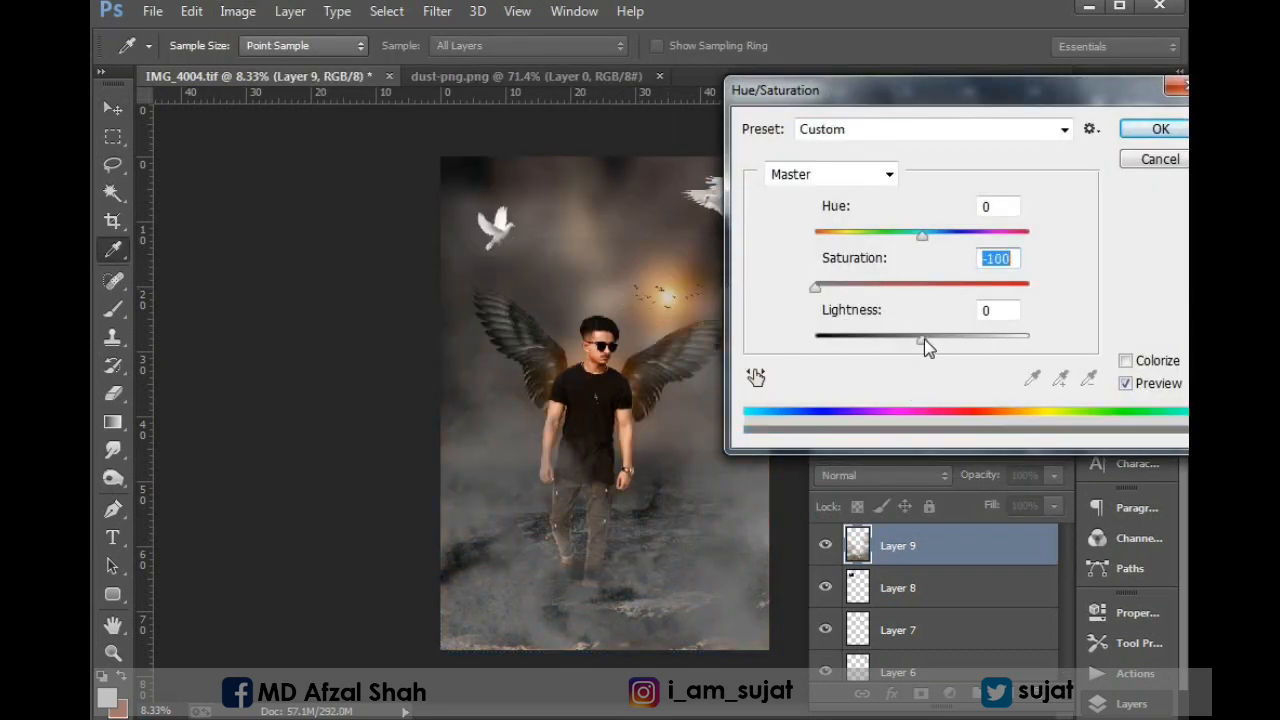
left_click_drag(924, 339, 877, 337)
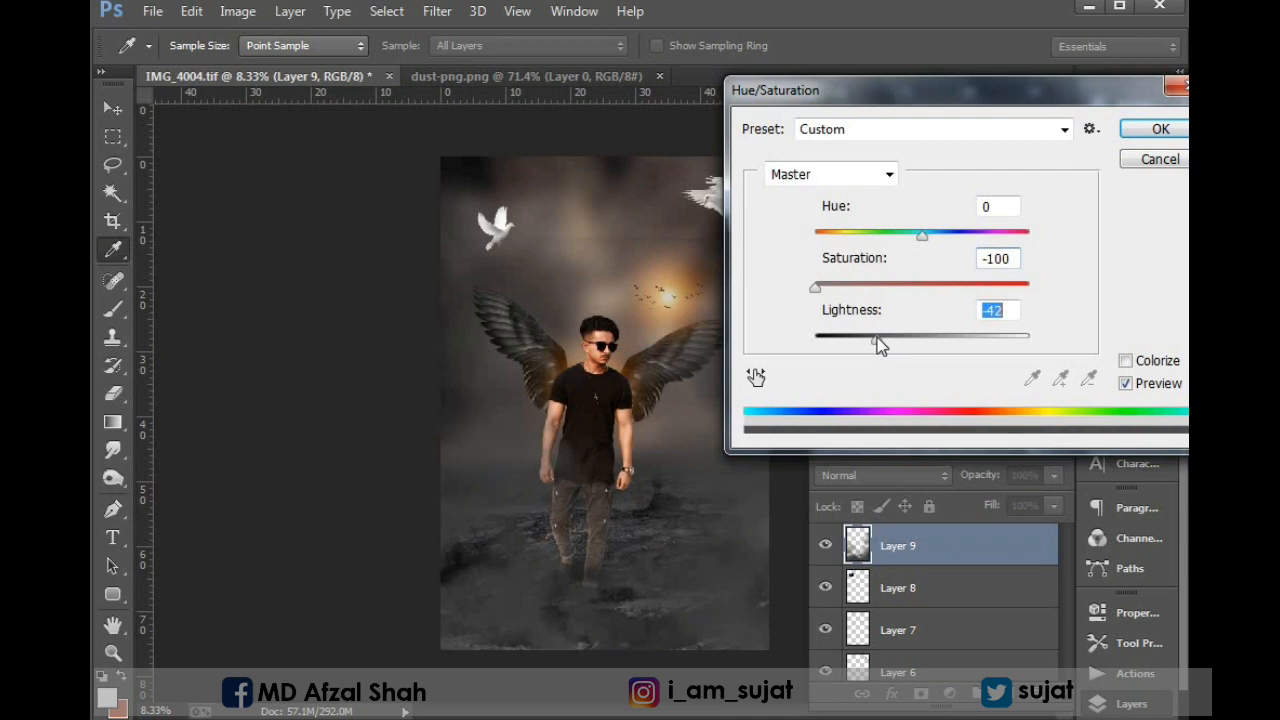
left_click(1160, 129)
key("v")
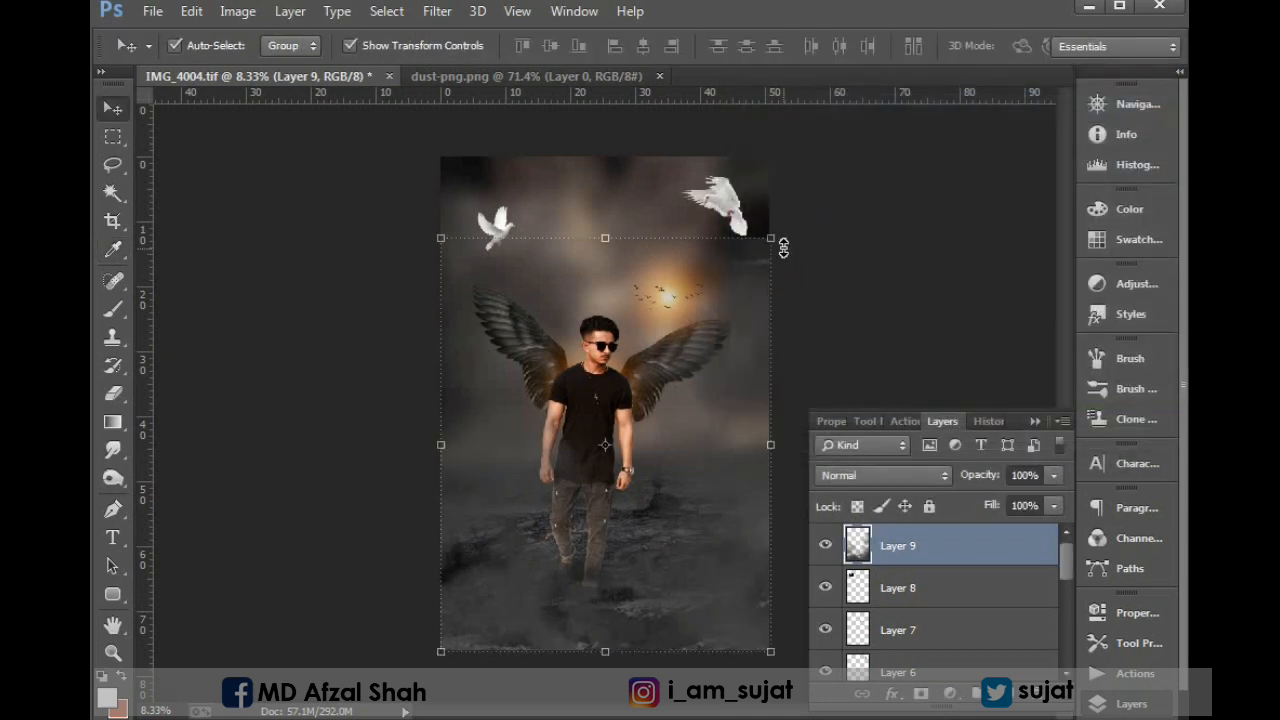
Enlarge the grey dust to about 136%, up to the canvas's upper edge, and crop the overflow to the canvas.
left_click_drag(783, 248, 760, 222)
left_click_drag(814, 154, 821, 146)
left_click_drag(775, 200, 781, 219)
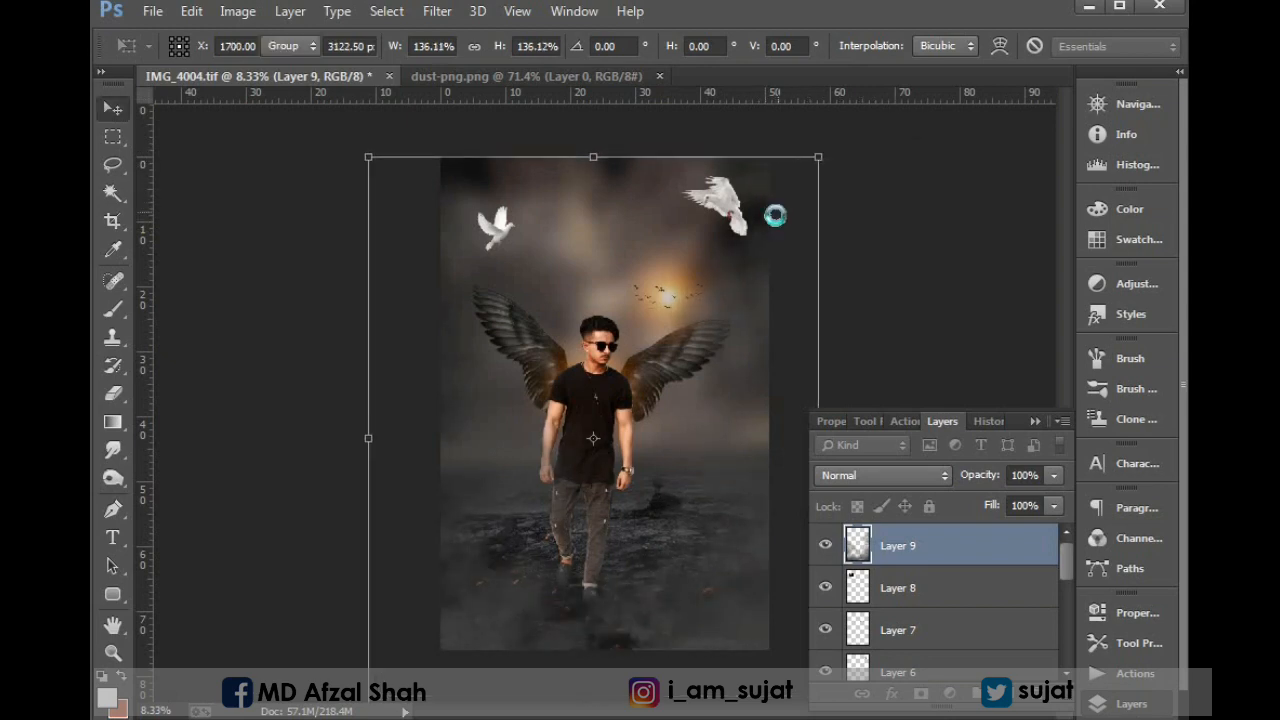
key("Return")
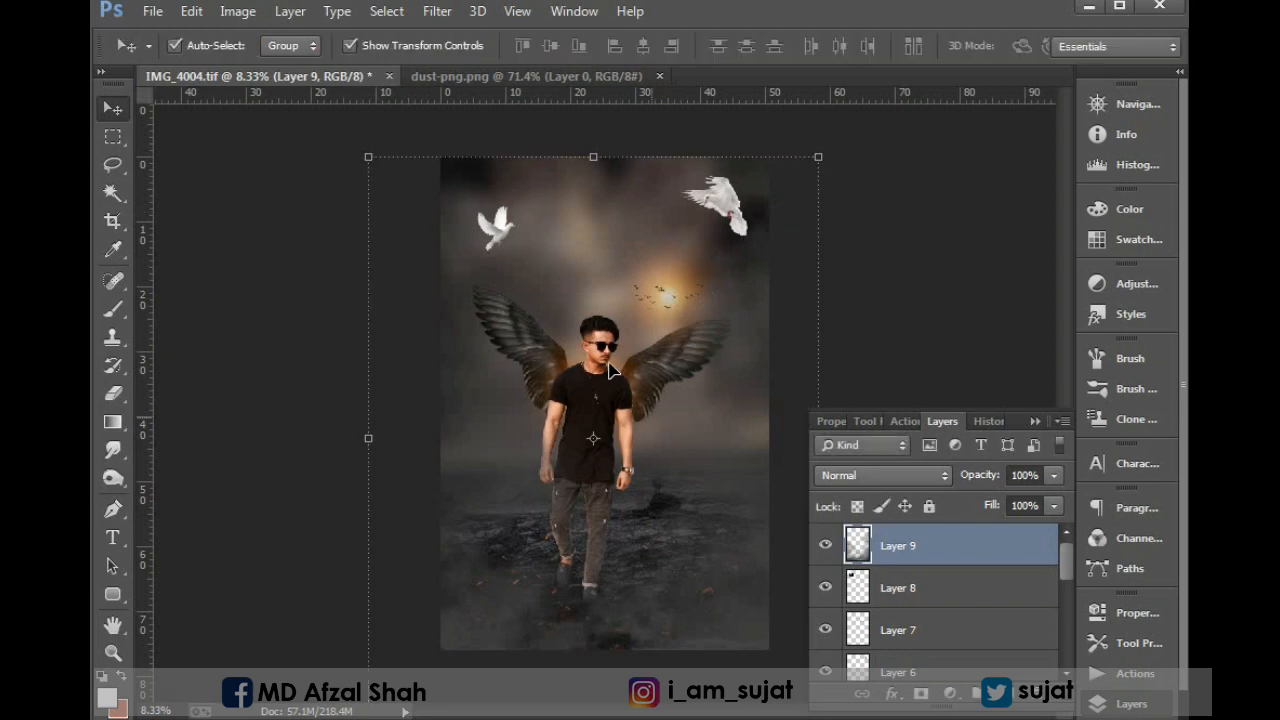
key("c")
left_click(641, 455)
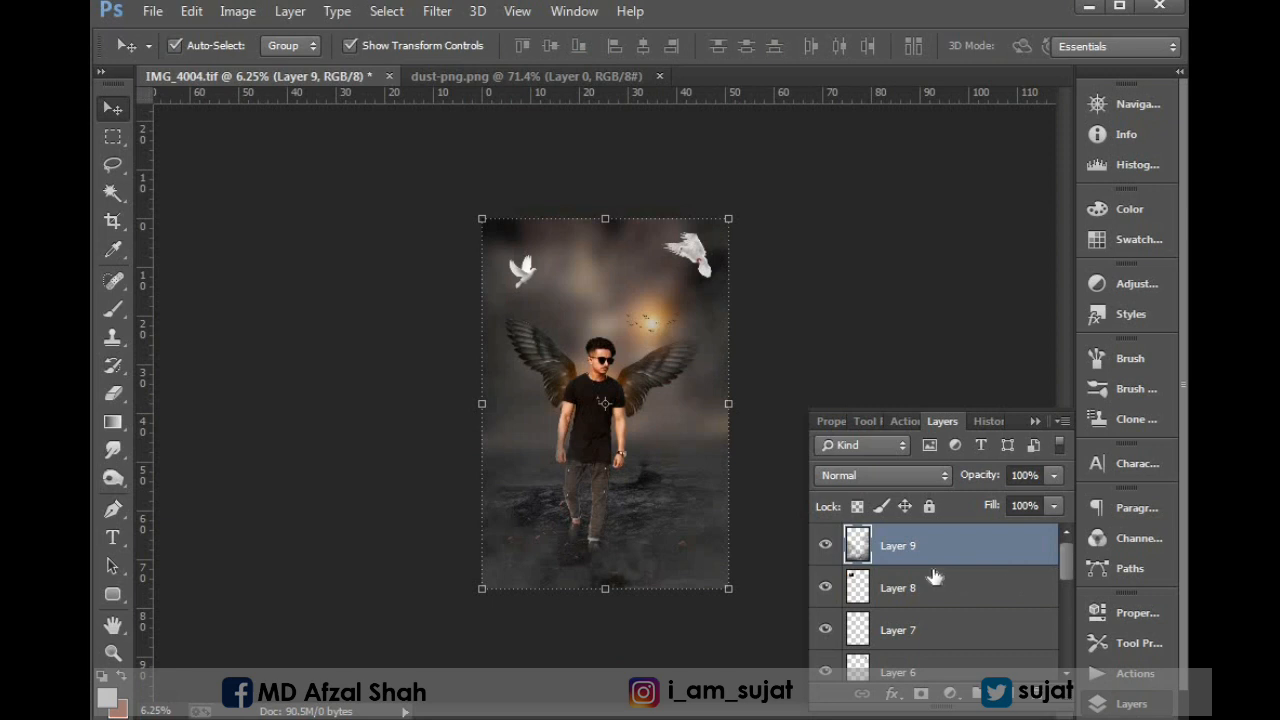
Enlarge the fire sparks layer until it extends past both canvas sides and up to the man's waist.
scroll(915, 585, "down", 3)
left_click(920, 597)
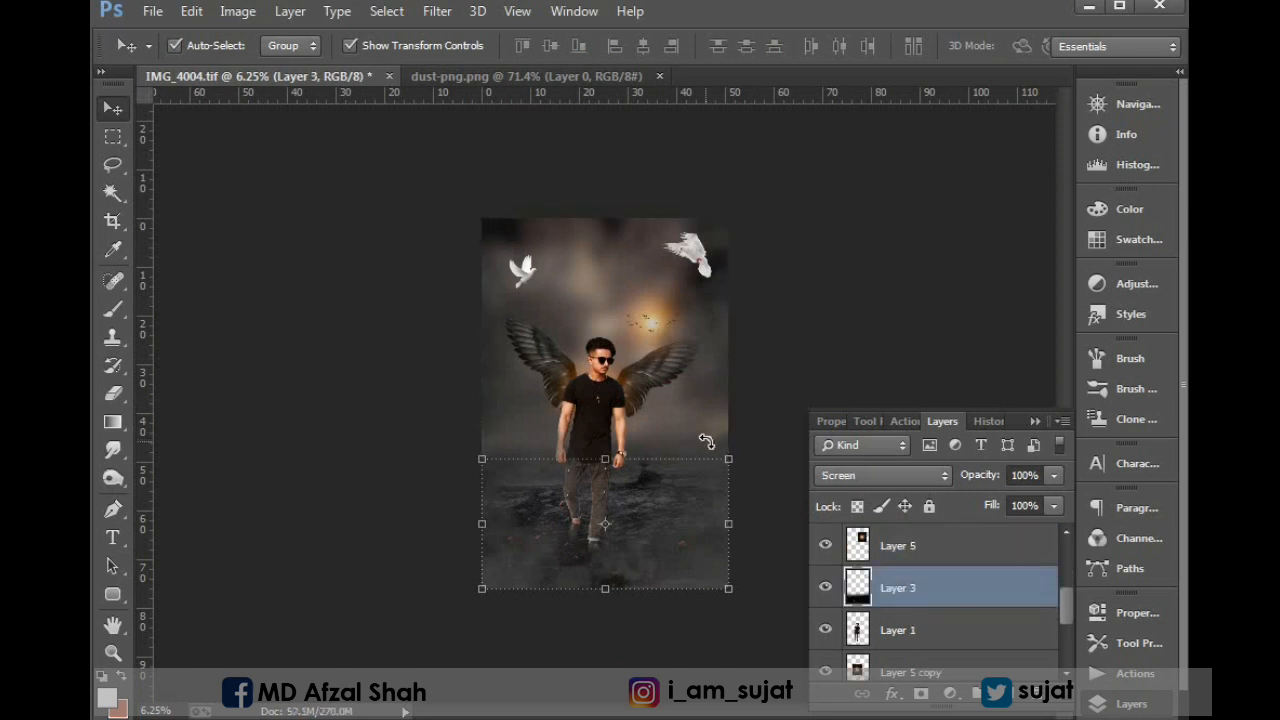
mouse_move(729, 452)
left_mouse_down()
mouse_move(767, 433)
mouse_move(726, 436)
left_mouse_up()
key("Return")
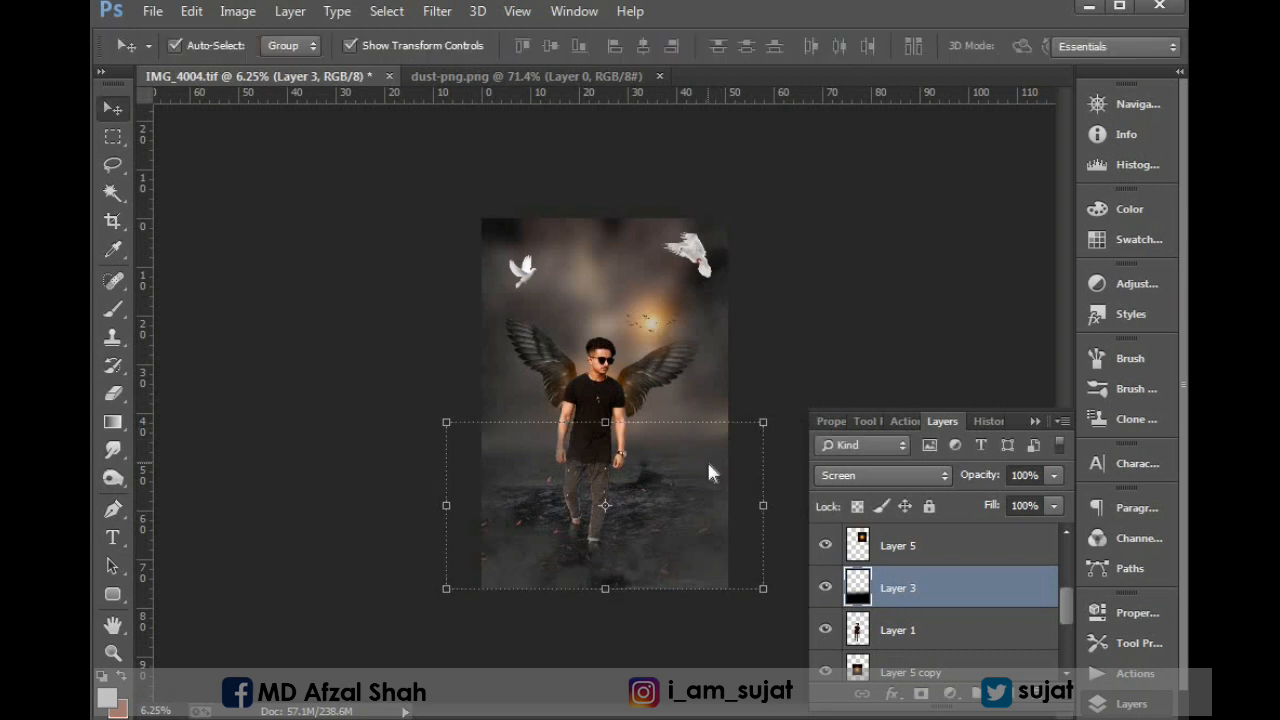
key("ctrl+shift+bracketright")
key("ctrl+z")
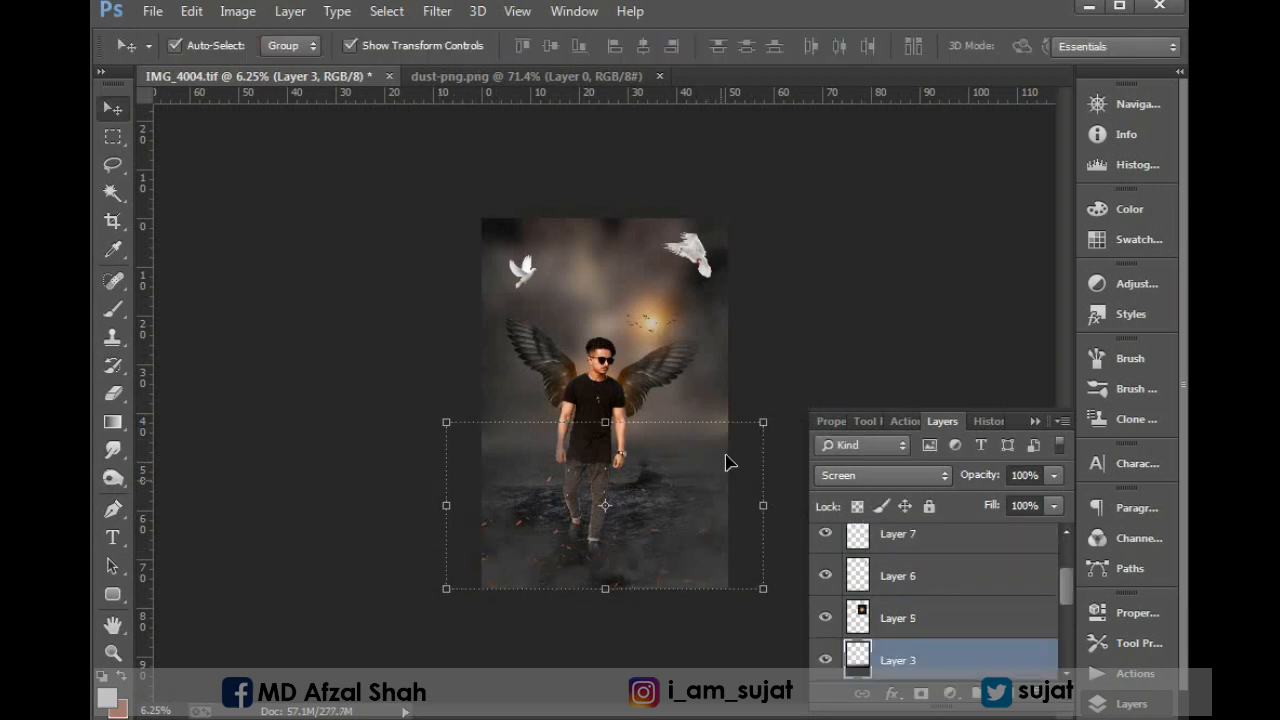
Apply a slight Curves adjustment to the stormy background layer, with a midpoint at input 133 and output 129.
scroll(918, 668, "down", 3)
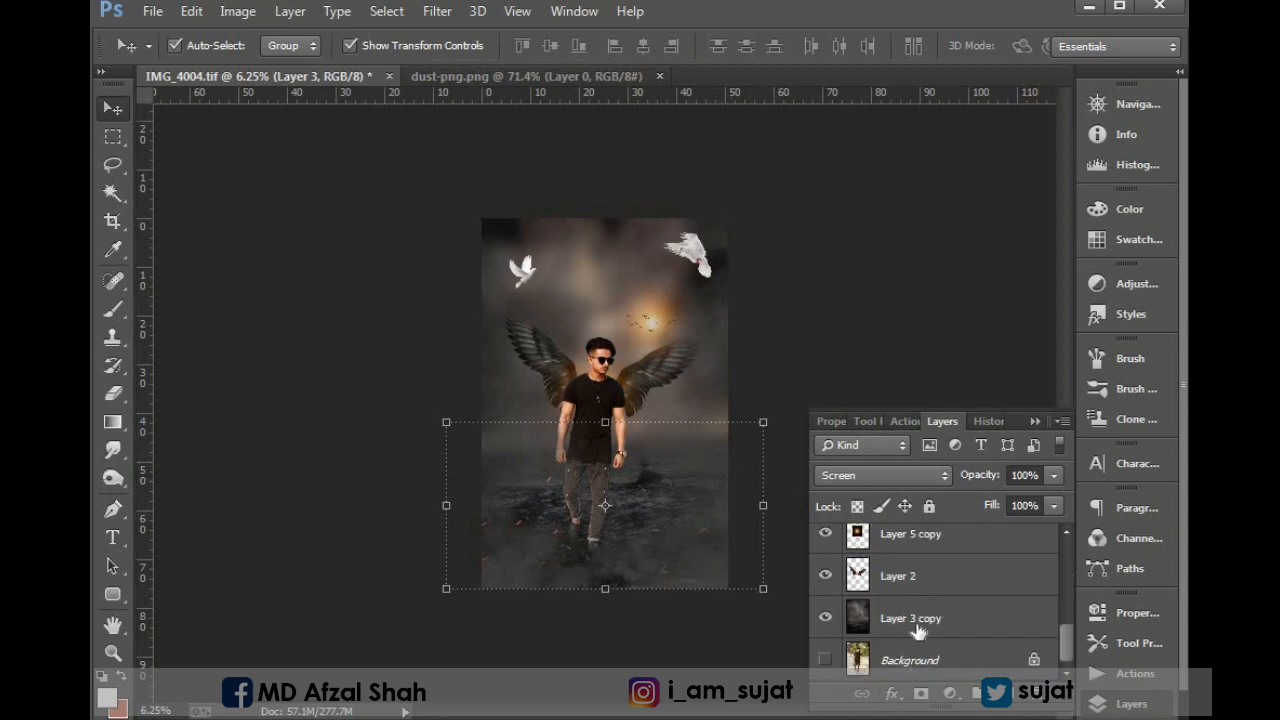
left_click(916, 624)
left_click(238, 13)
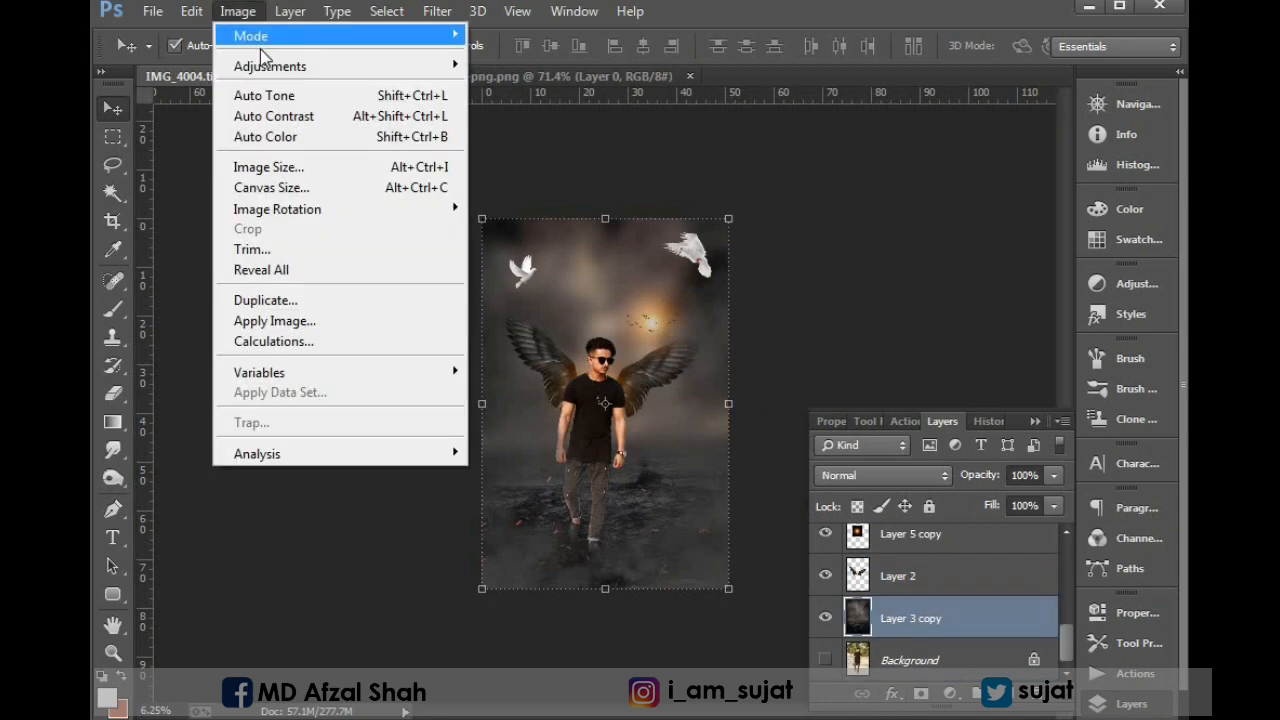
mouse_move(385, 68)
left_click(599, 113)
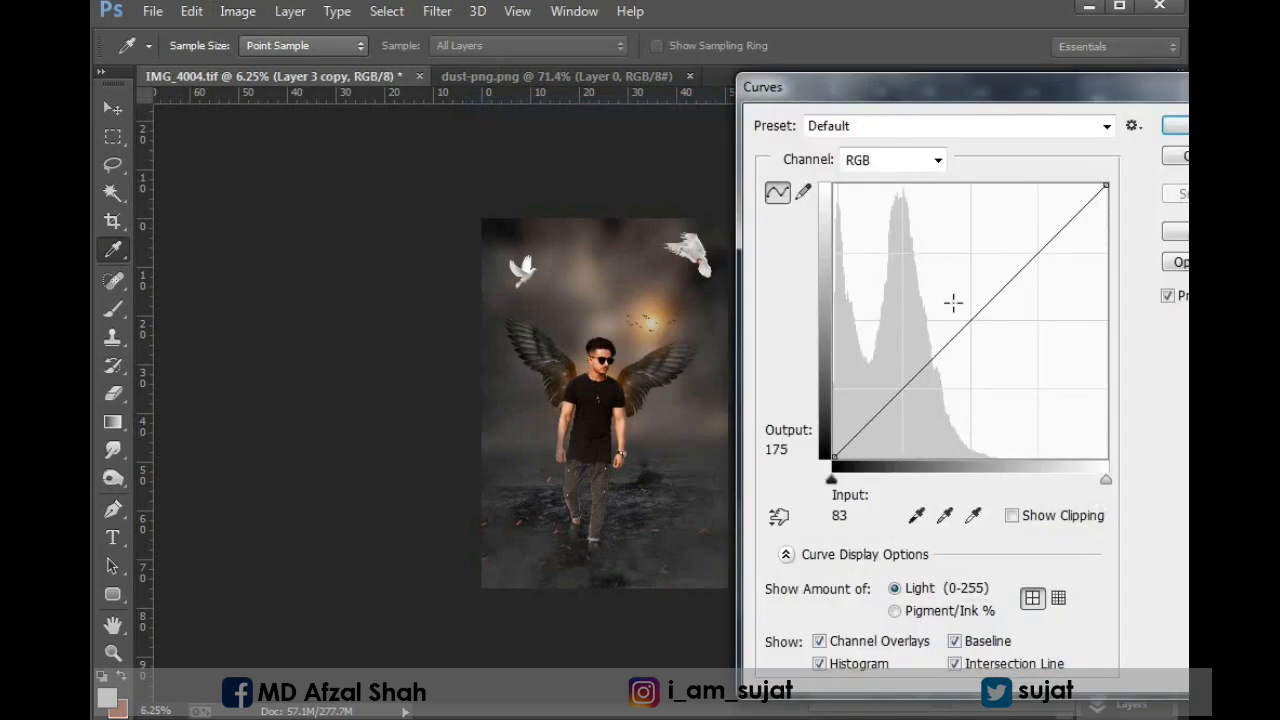
left_click_drag(971, 321, 976, 318)
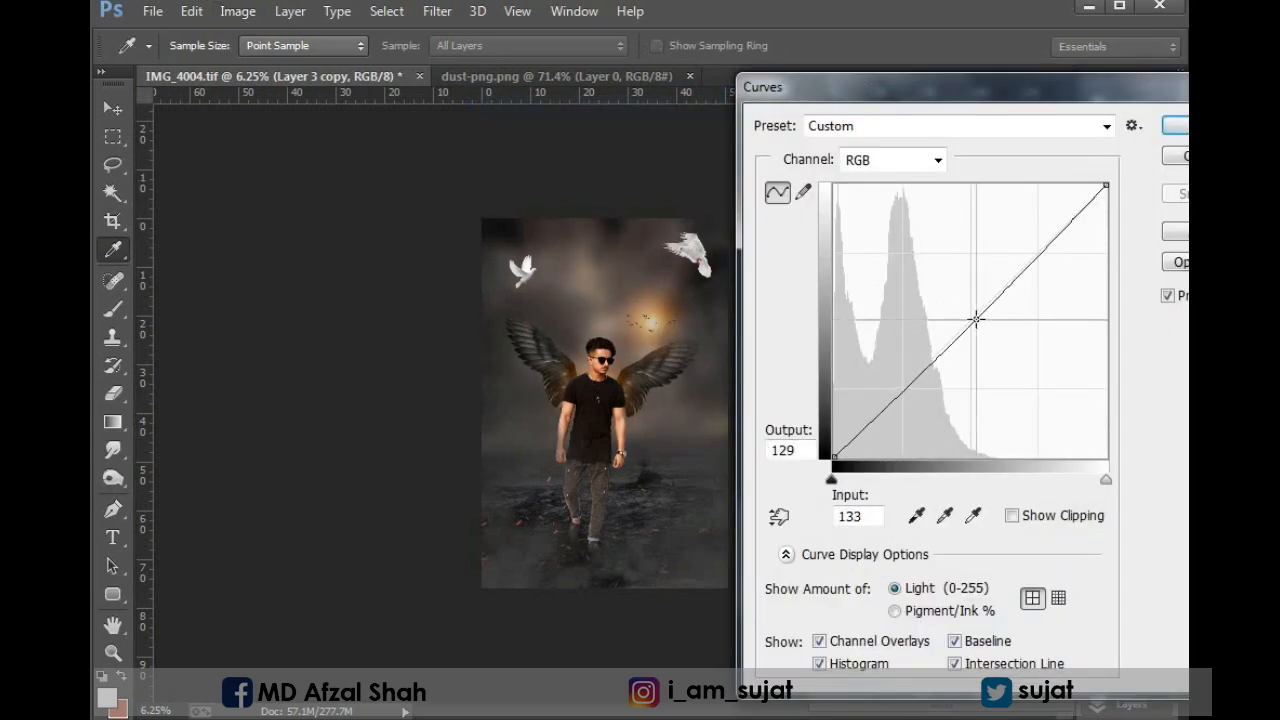
left_click(1172, 129)
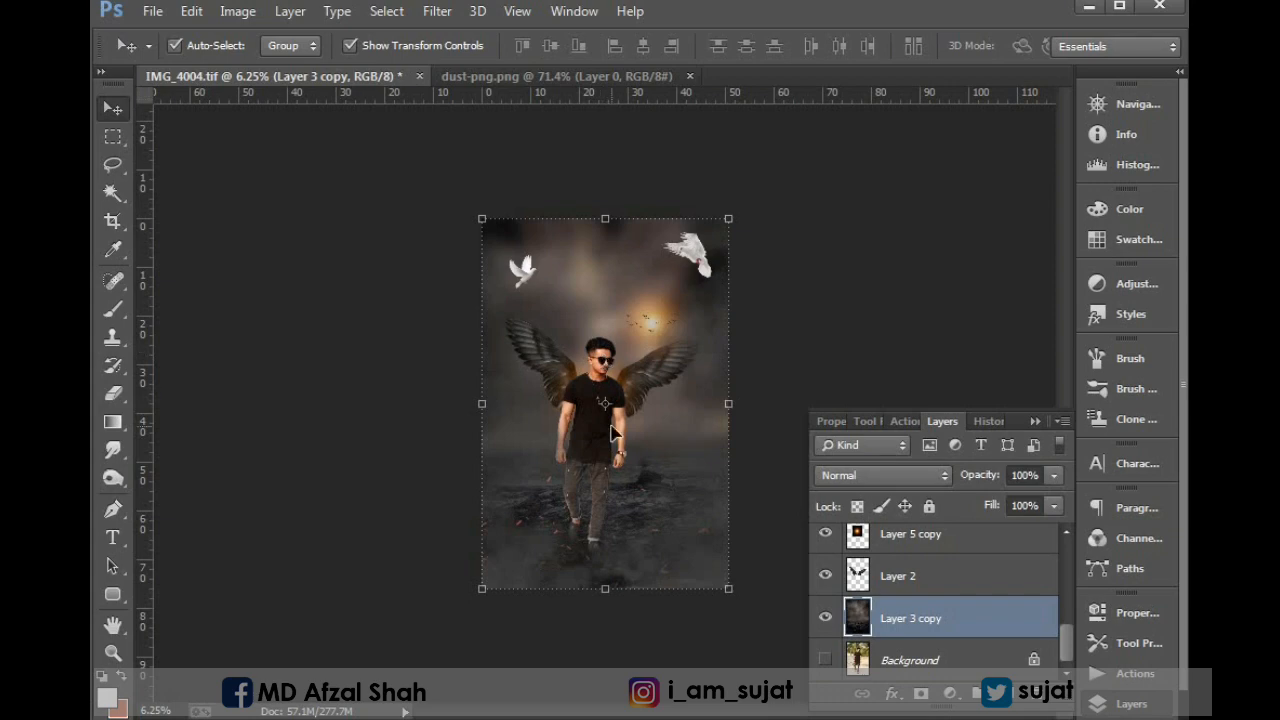
Smooth the skin on the man's forehead by painting sampled skin tone on his layer with a 45 px brush at 30% opacity and flow.
left_click_drag(506, 292, 757, 416)
left_click_drag(635, 397, 555, 334)
left_click_drag(365, 245, 640, 452)
left_click_drag(345, 245, 822, 537)
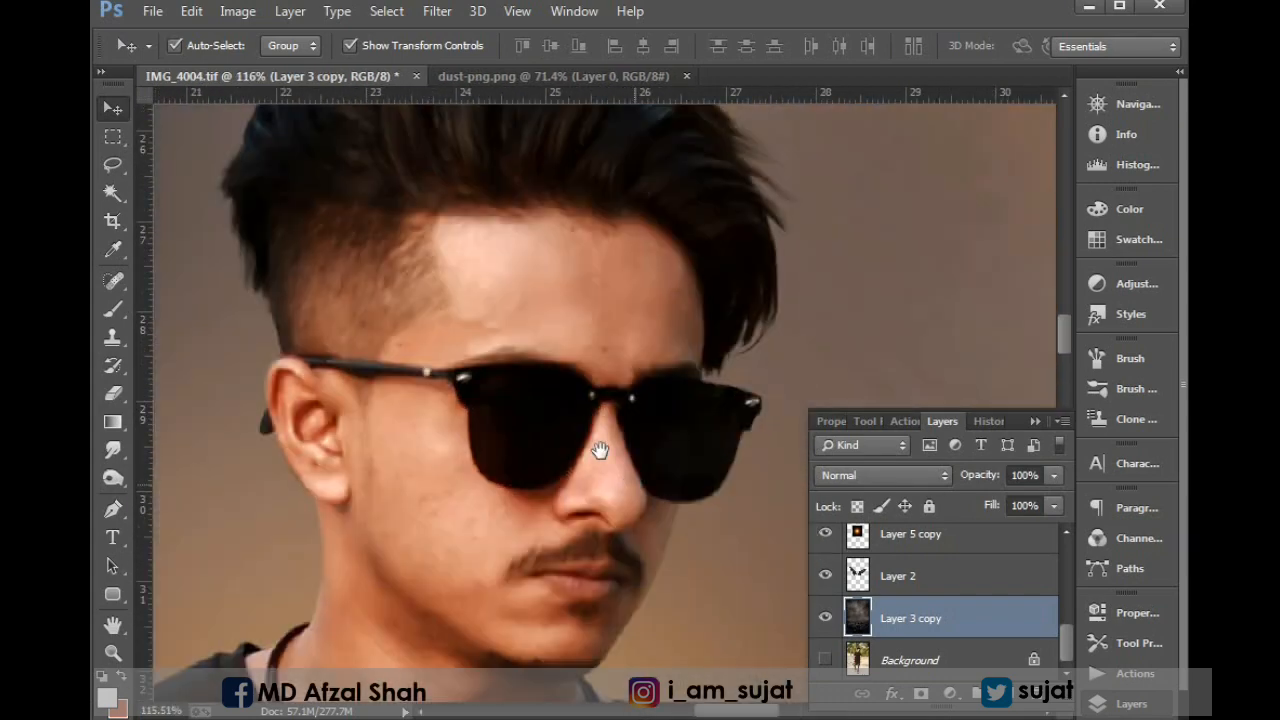
scroll(906, 590, "up", 3)
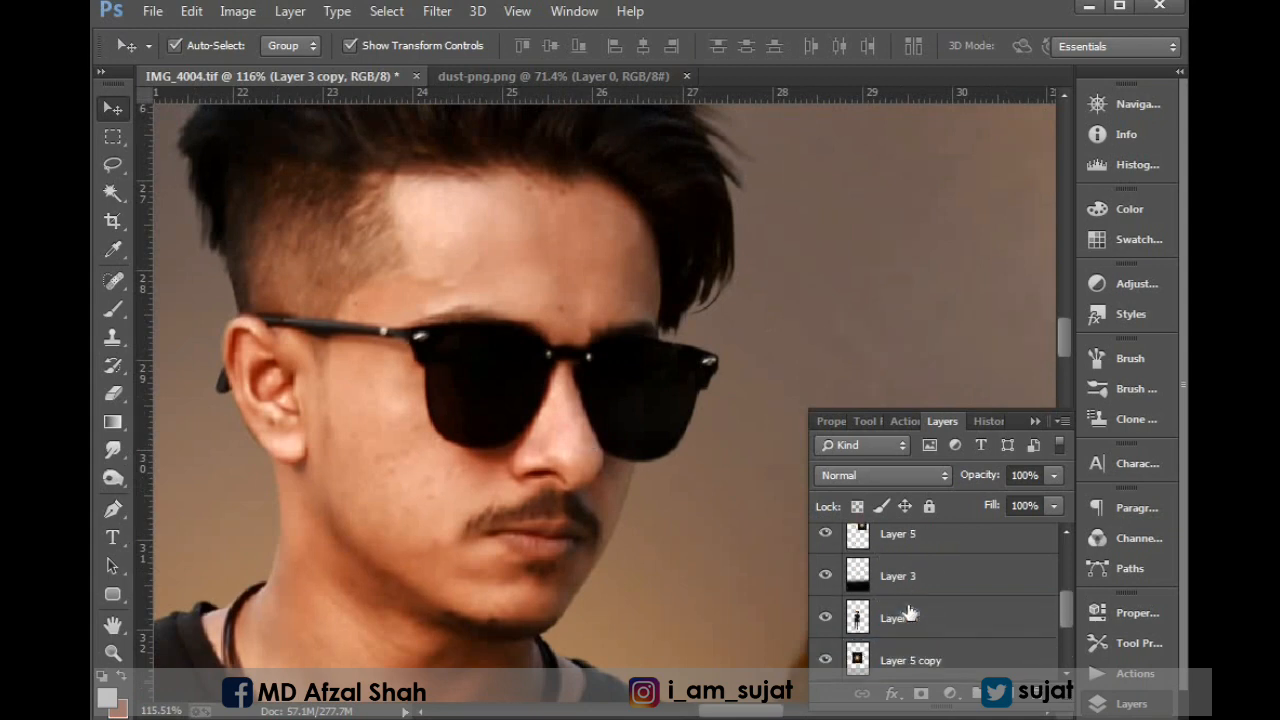
left_click(899, 621)
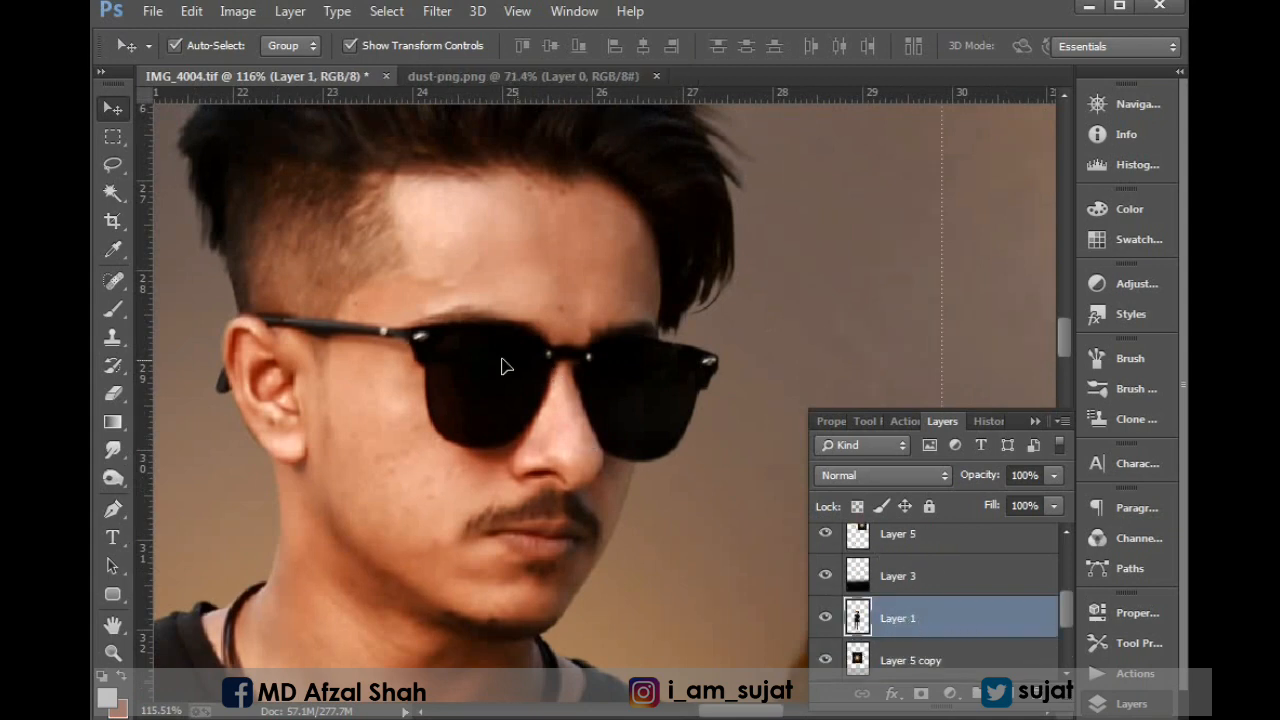
left_click(113, 308)
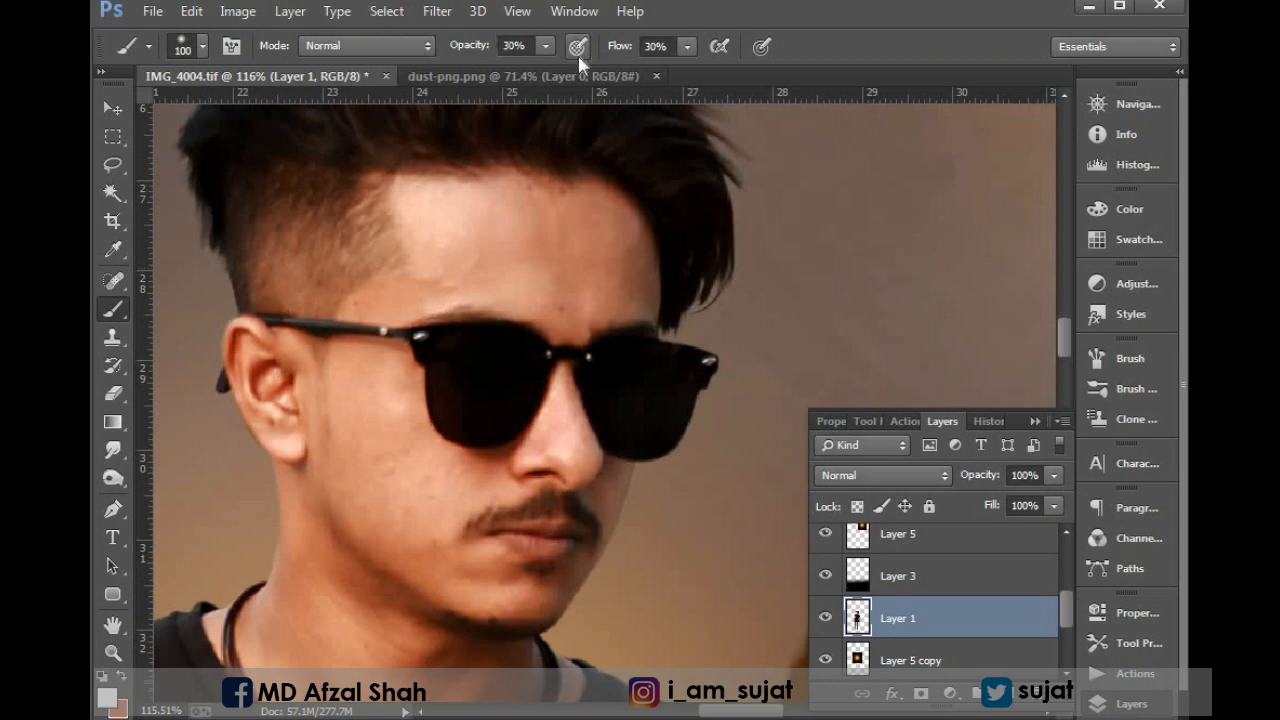
key("bracketleft")
key("bracketleft")
key("bracketleft")
key("bracketleft")
key("bracketleft")
key("bracketleft")
left_click(478, 211, "alt")
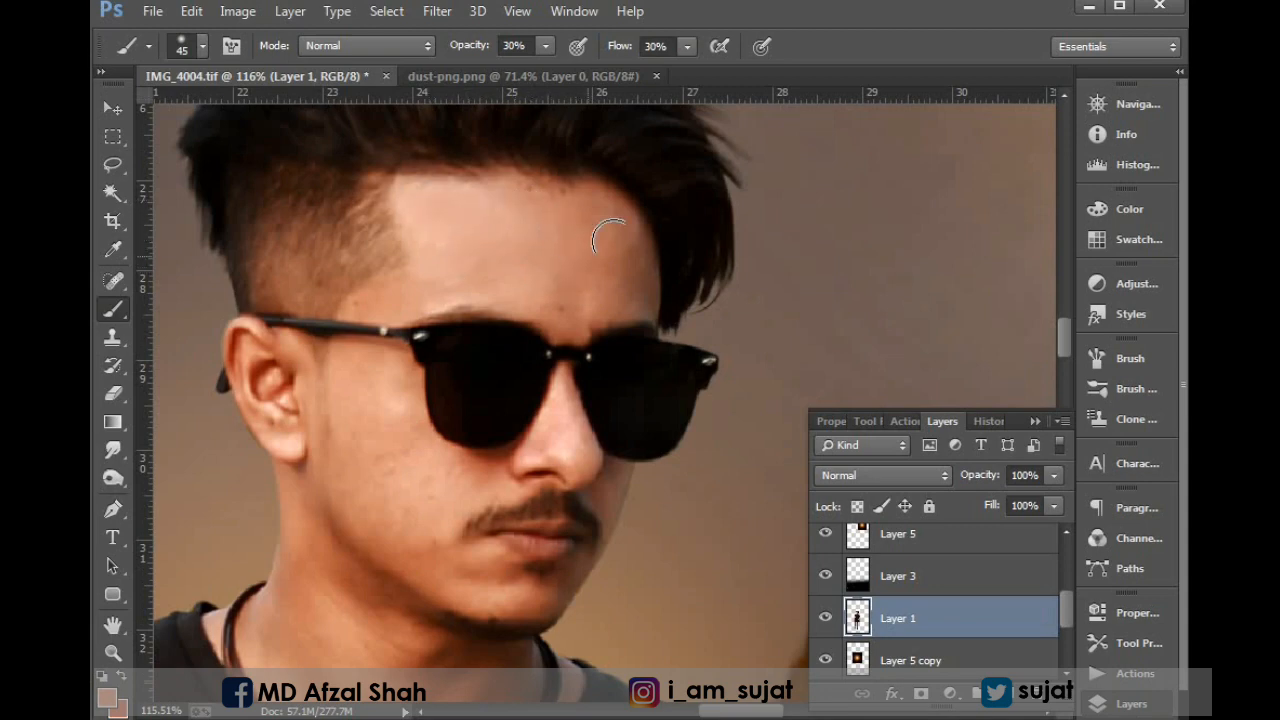
left_click_drag(498, 278, 554, 181)
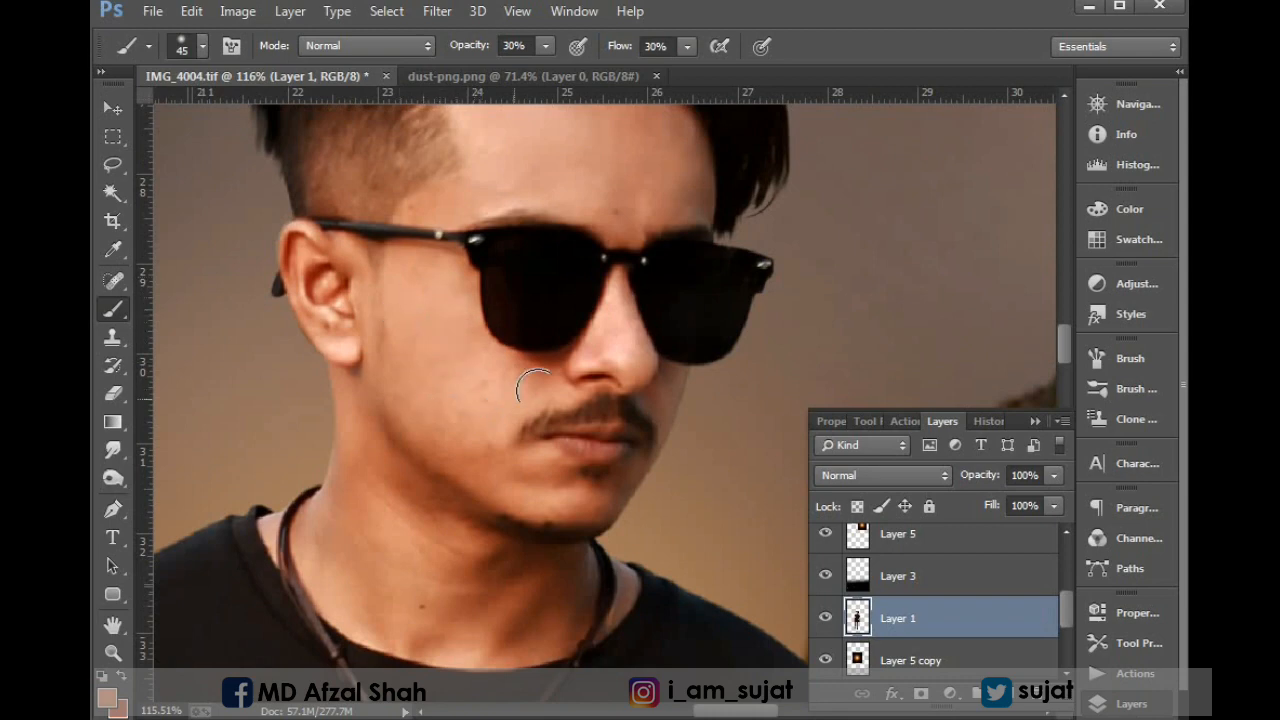
Smooth the man's cheek, jaw and neck with sampled skin tones, using the same soft brush.
left_click_drag(505, 496, 483, 420)
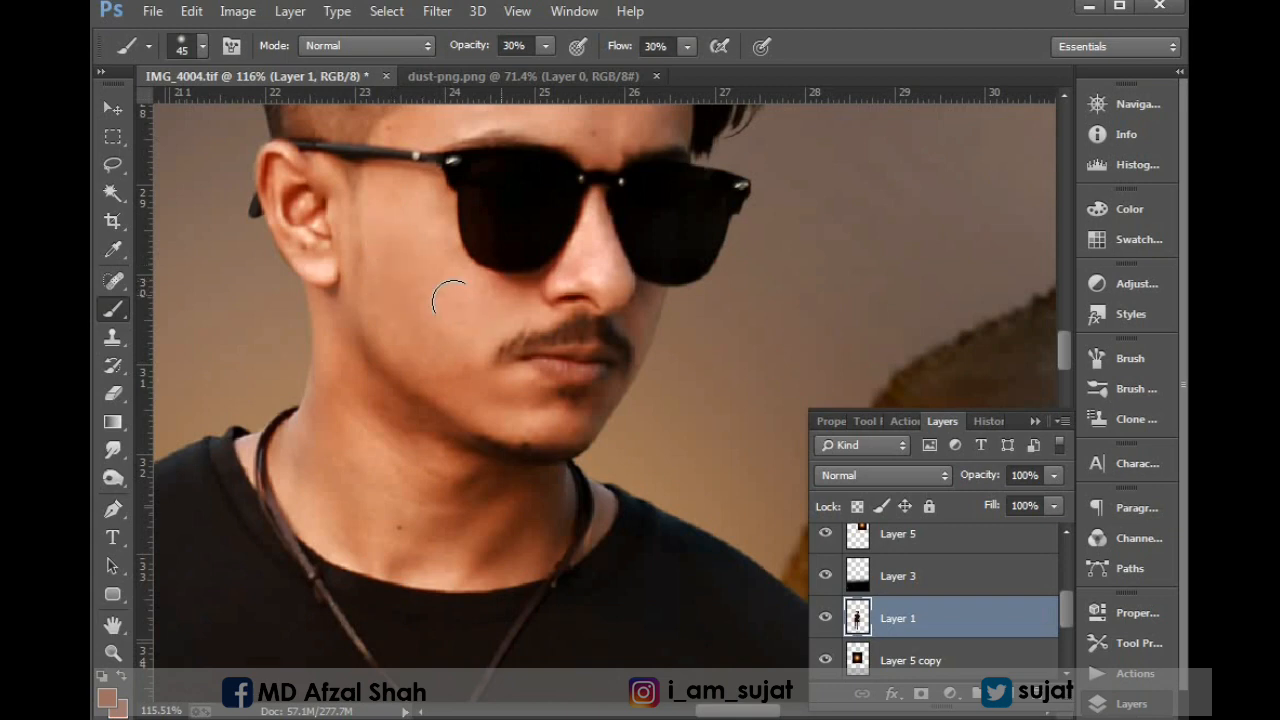
left_click_drag(409, 302, 463, 274)
left_click(438, 452, "alt")
left_click_drag(468, 424, 442, 386)
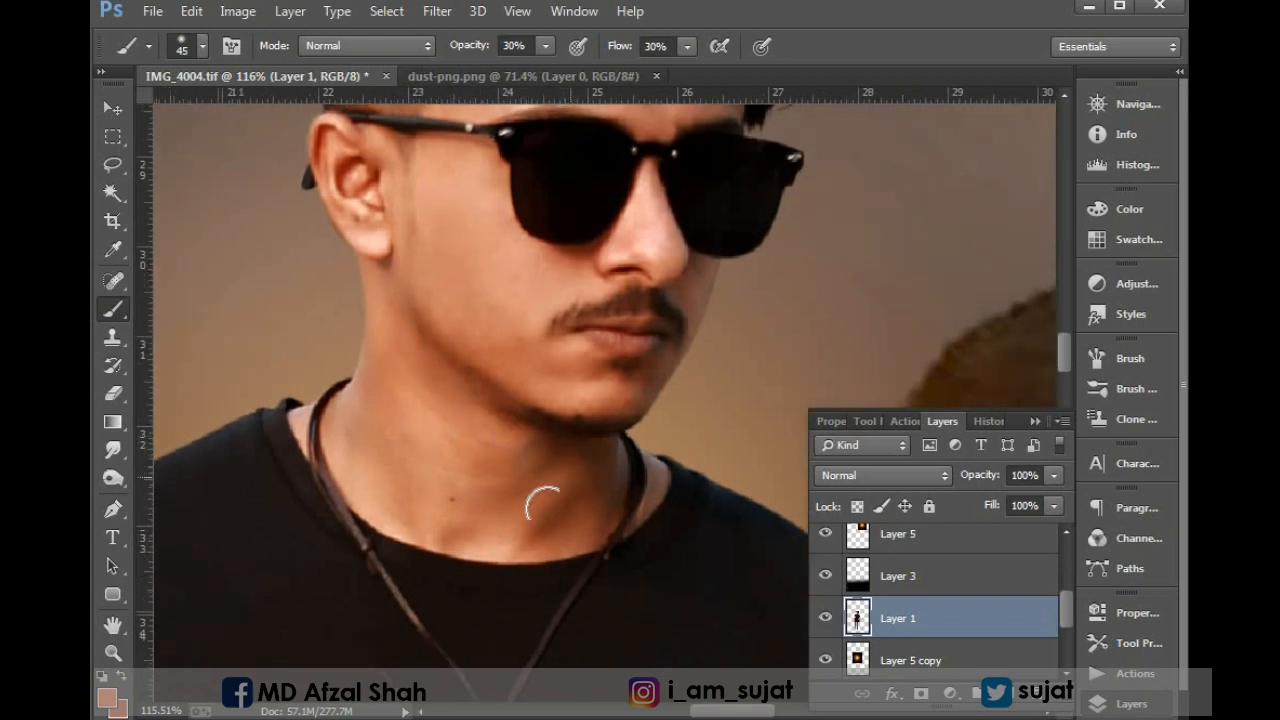
left_click_drag(529, 462, 590, 413)
left_click_drag(507, 527, 666, 91)
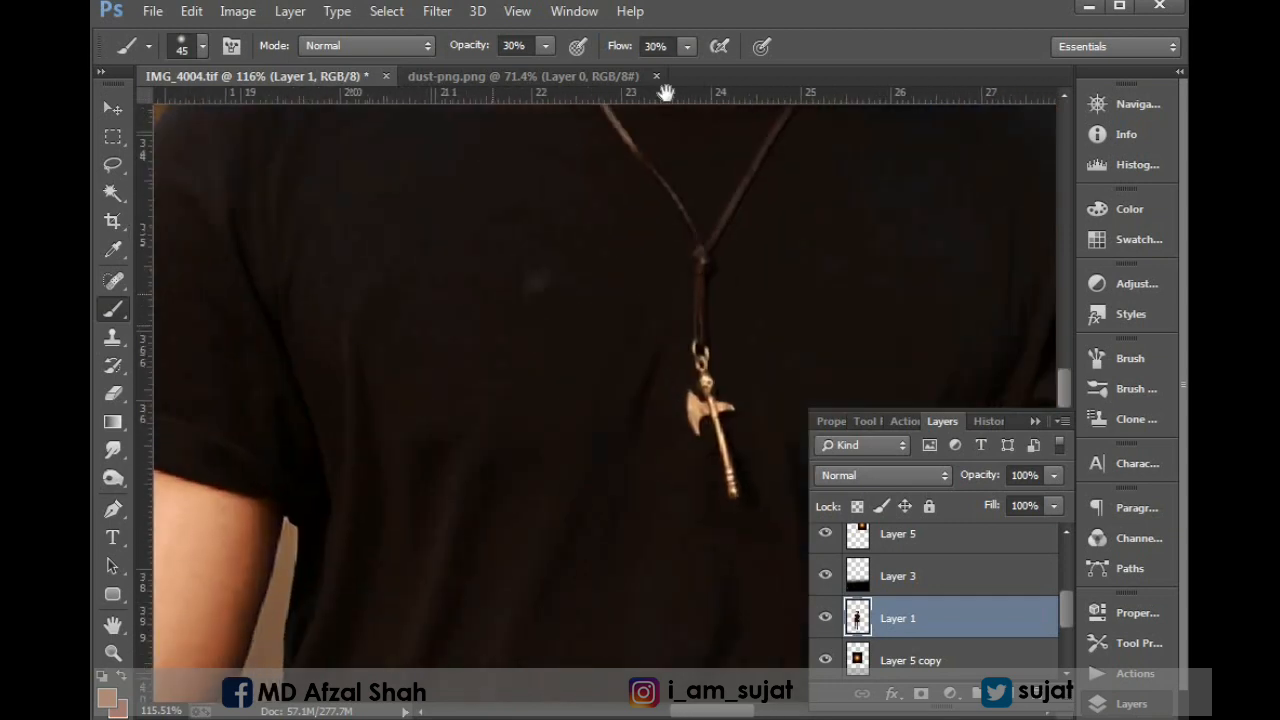
Smooth the skin on the man's bare arm, from below the sleeve down to the hand, with the soft brush enlarged to 80 px.
left_click_drag(326, 503, 651, 257)
left_click(516, 502, "alt")
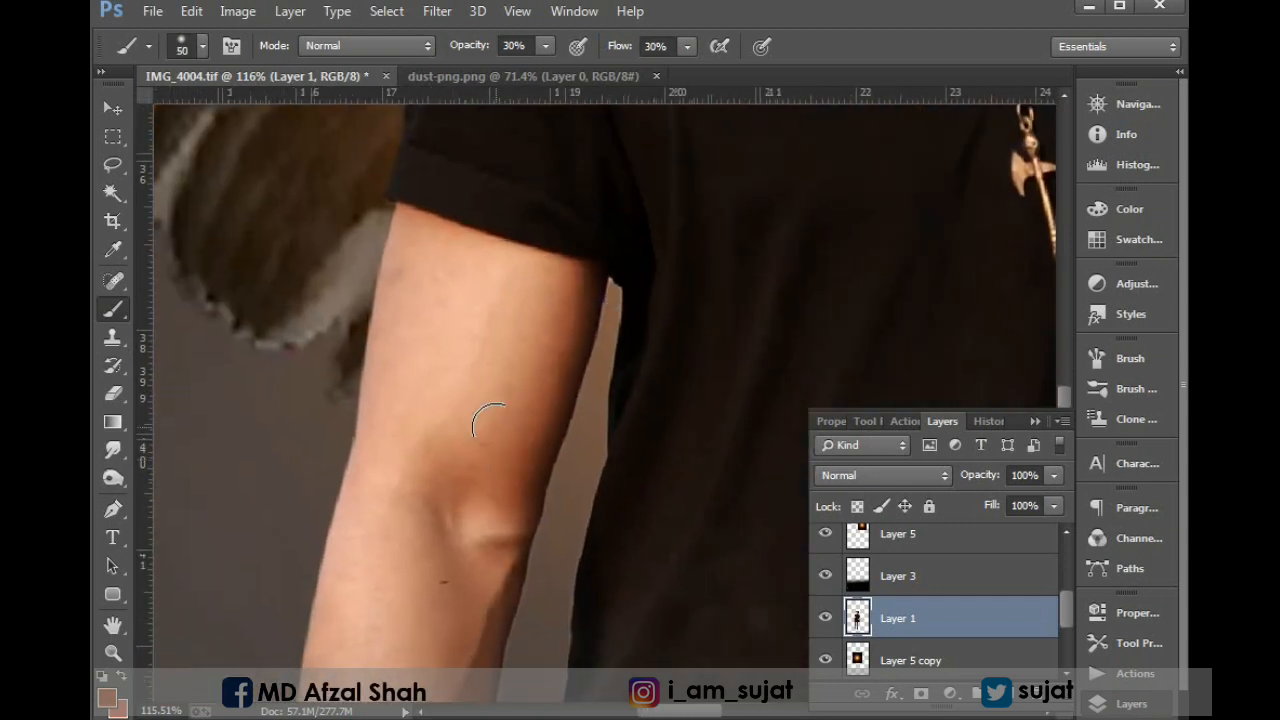
key("bracketright")
key("bracketright")
key("bracketright")
key("bracketright")
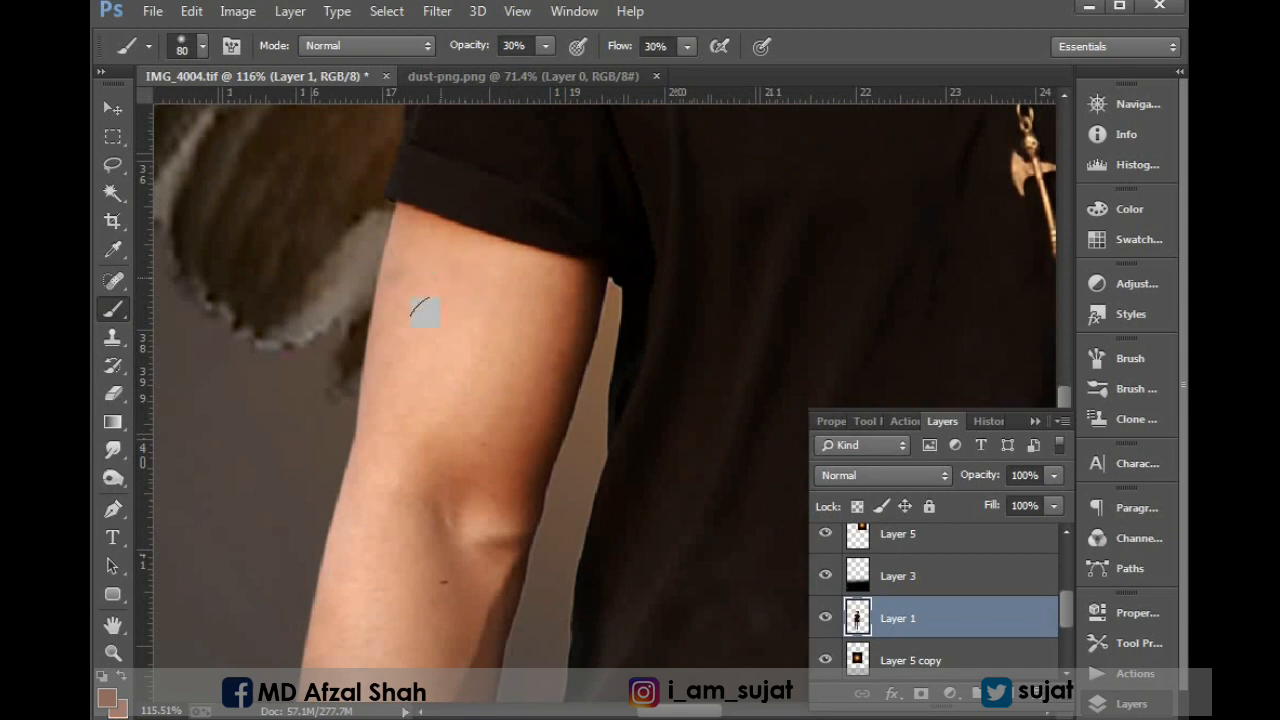
scroll(420, 300, "down", 3)
scroll(357, 294, "down", 3)
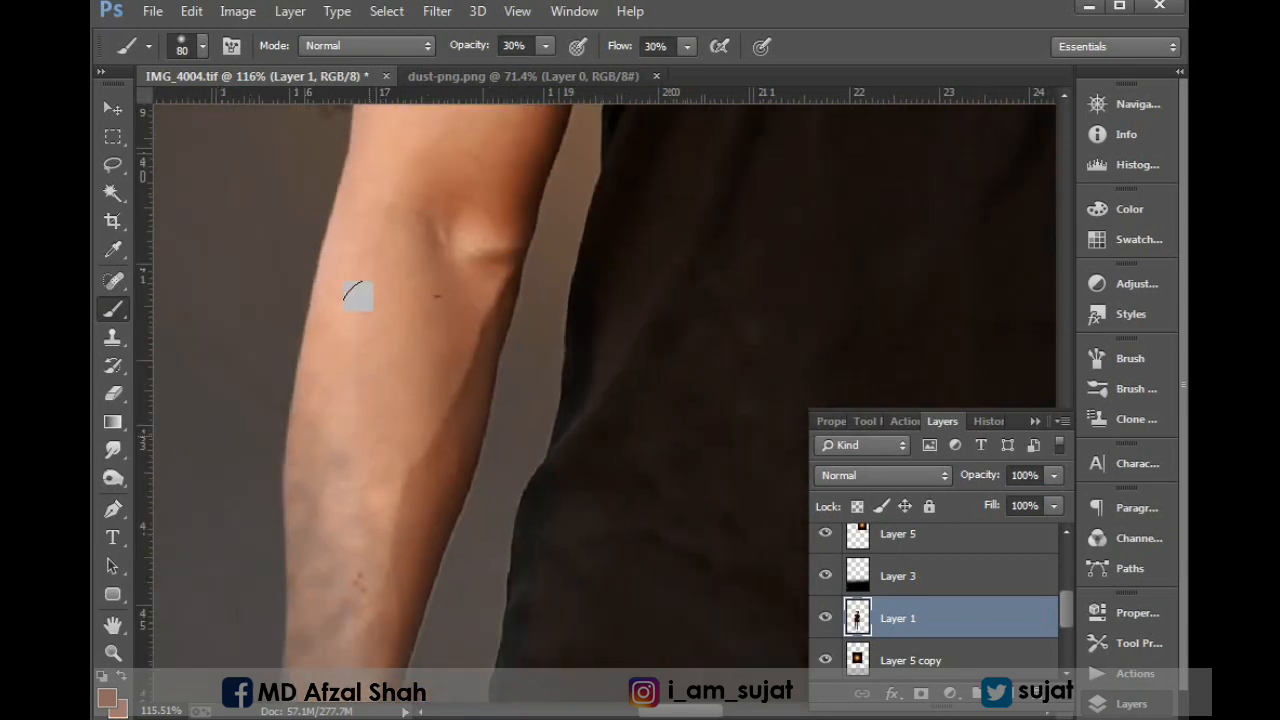
scroll(300, 557, "down", 3)
scroll(330, 430, "down", 3)
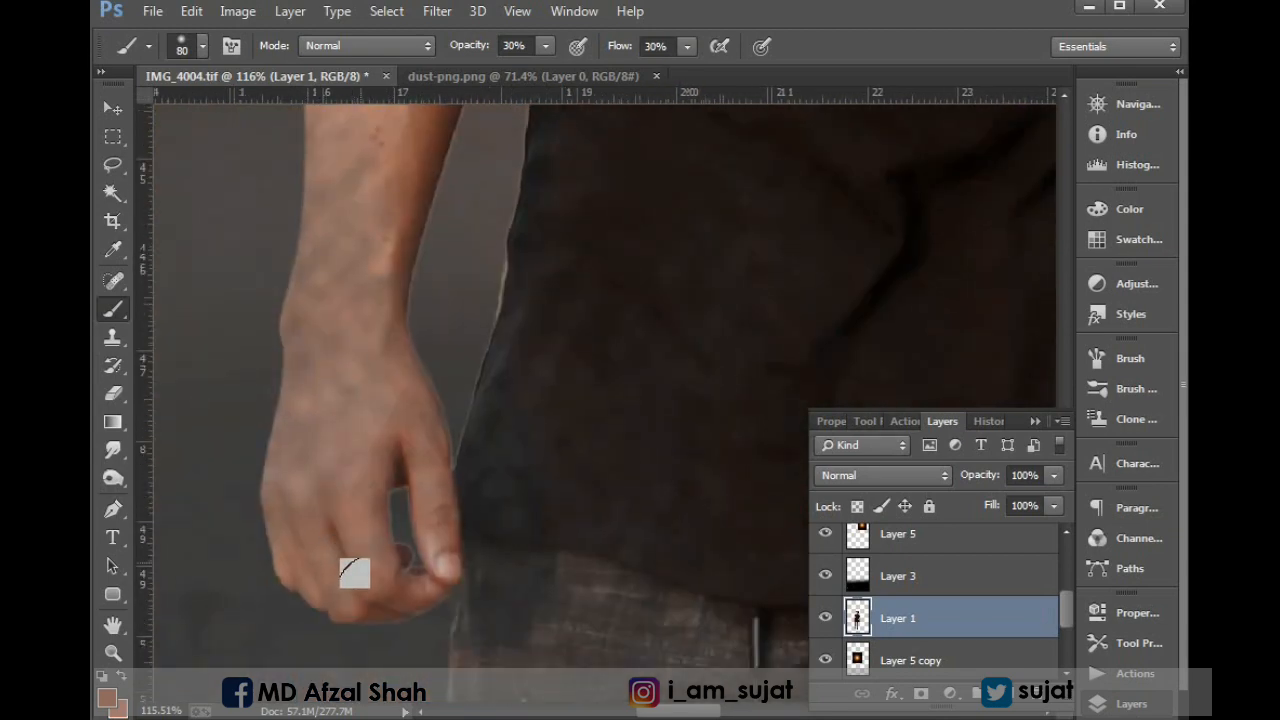
Smooth the skin on the hand, forearm and upper arm on the wristwatch side with the same 80 px brush.
scroll(349, 571, "right", 8)
scroll(461, 256, "down", 2)
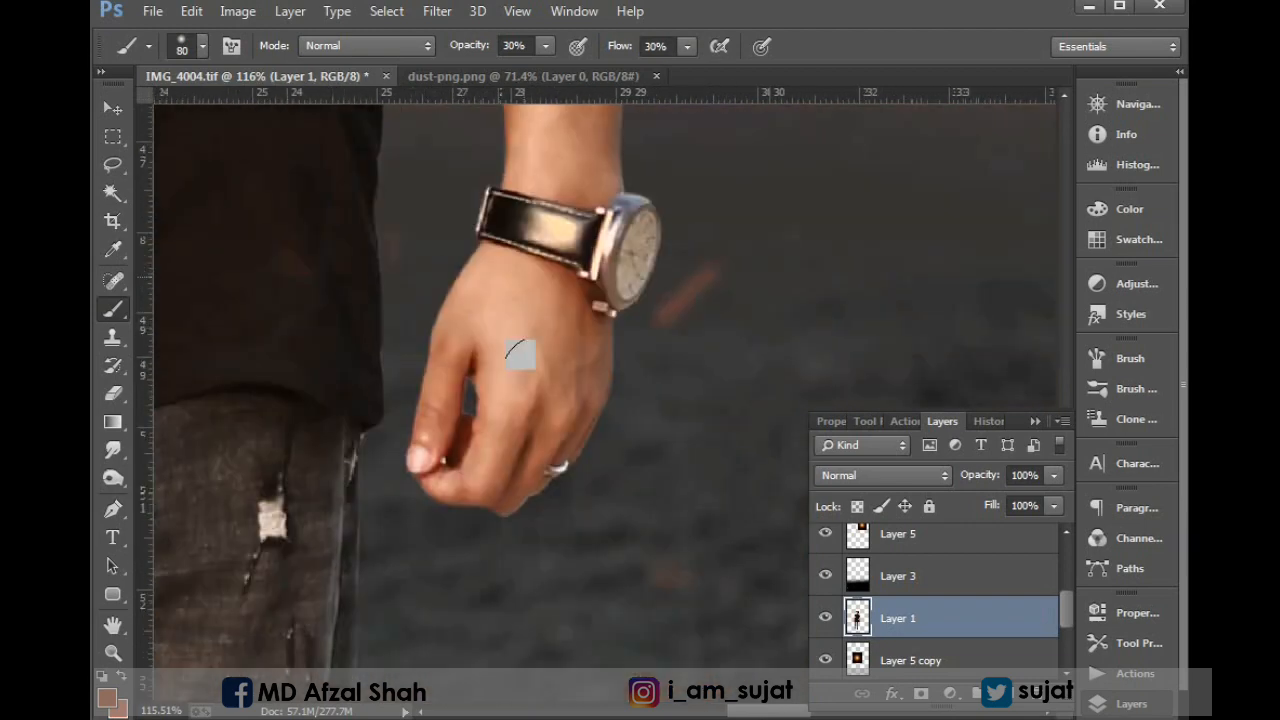
scroll(536, 412, "up", 4)
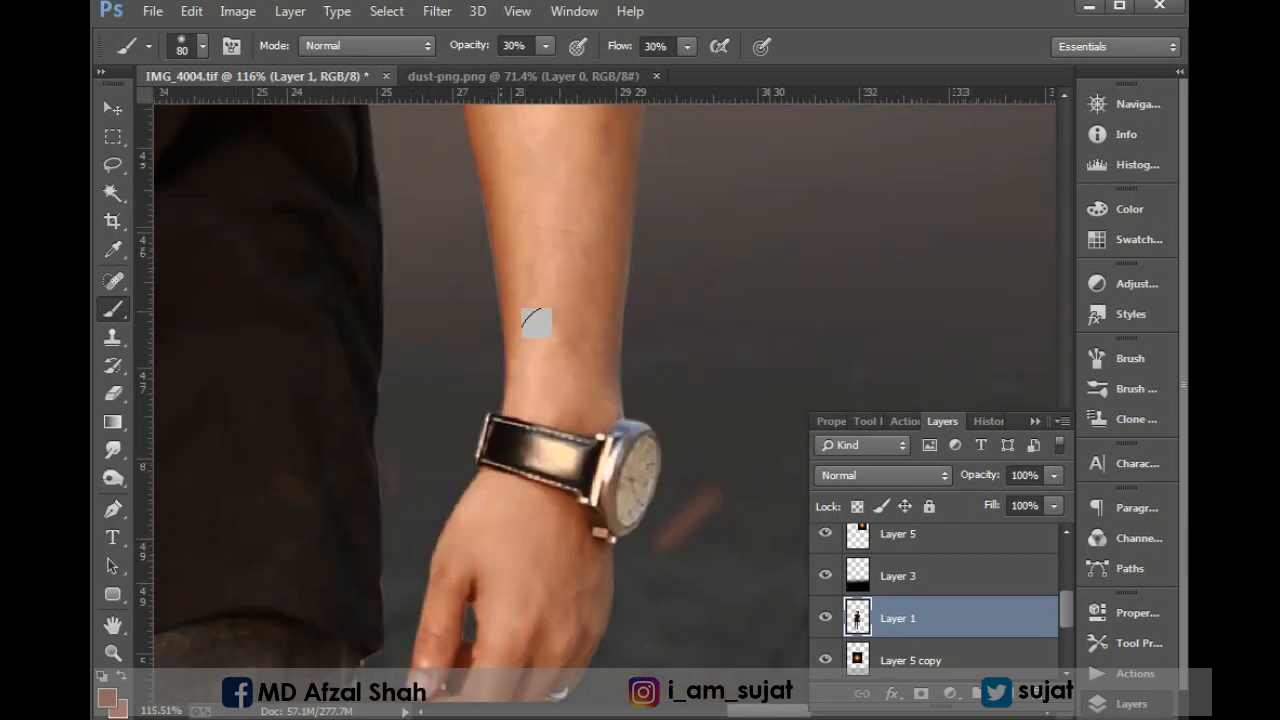
left_click_drag(537, 310, 537, 517)
left_click_drag(571, 120, 588, 551)
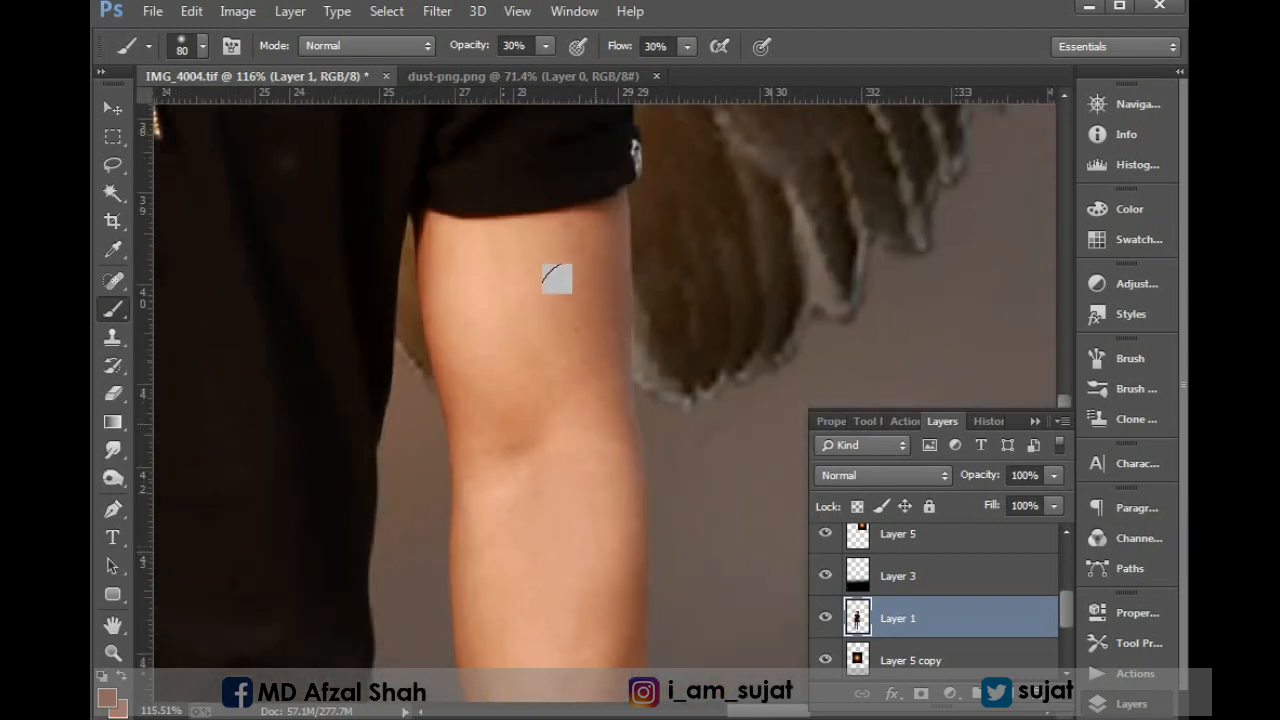
Merge all the composite layers above the hidden Background layer into a single layer and select it.
key("ctrl+0")
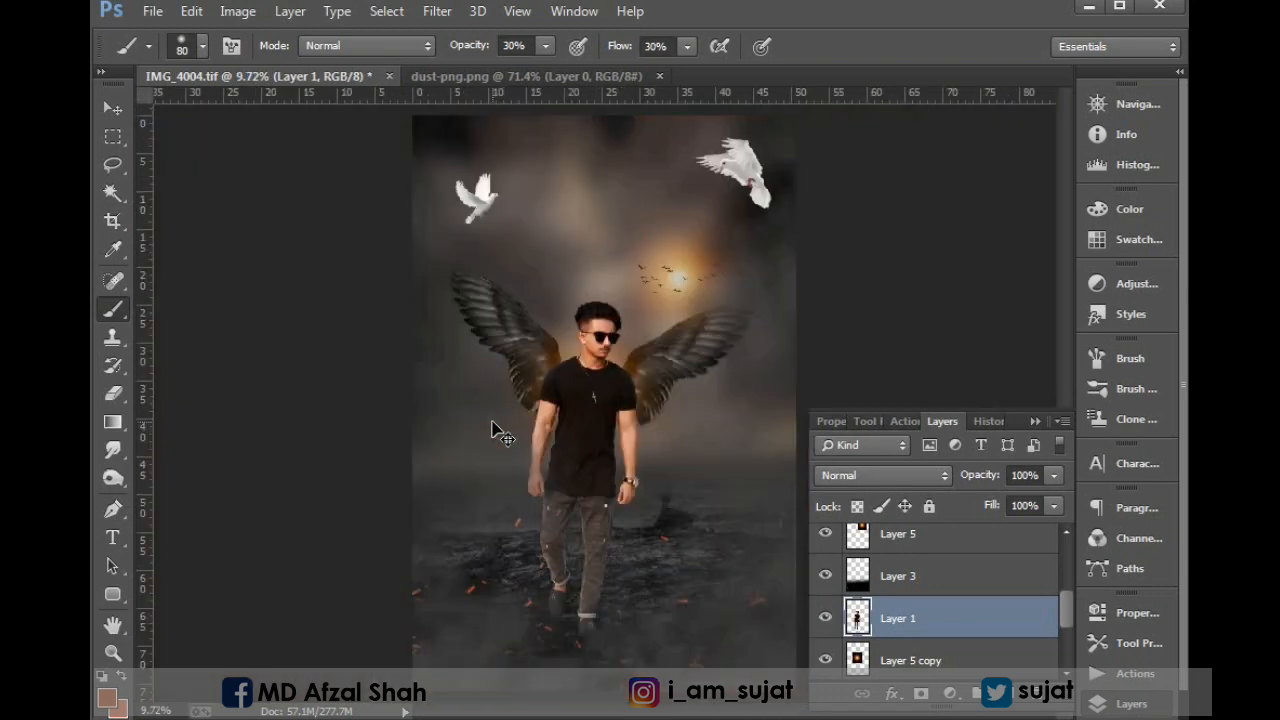
key("ctrl+minus")
key("ctrl+plus")
key("ctrl+minus")
key("v")
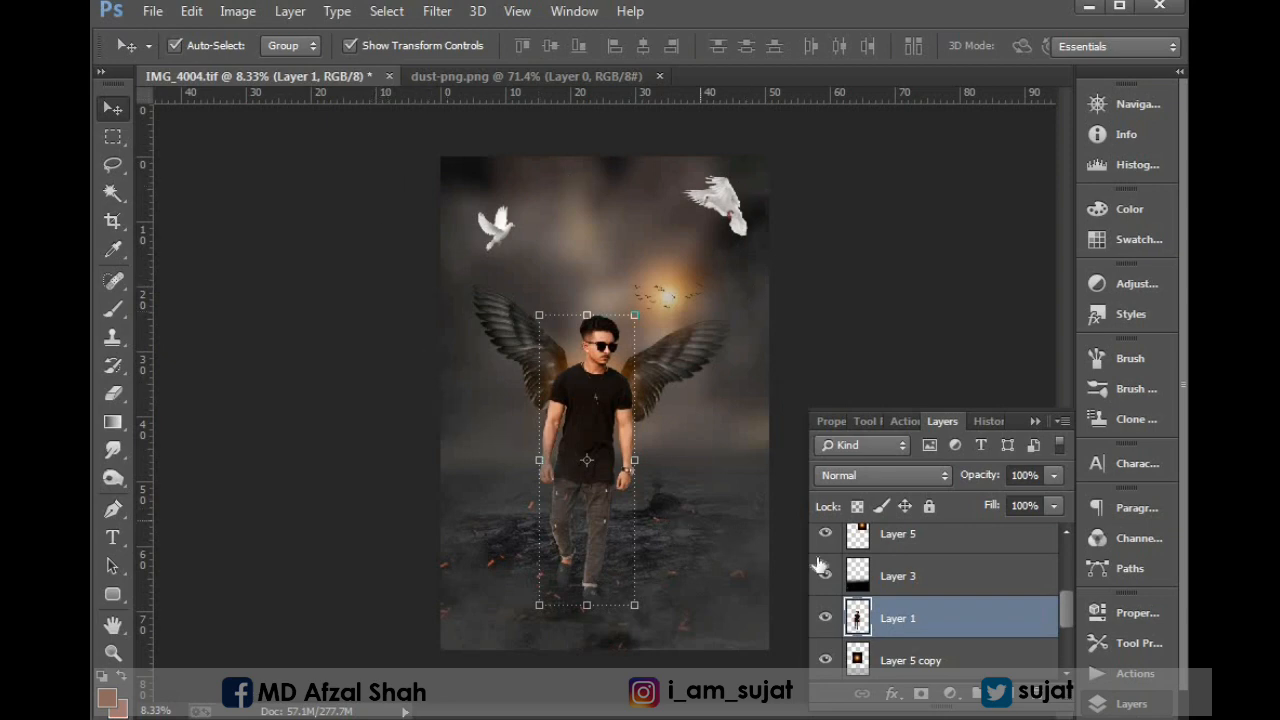
scroll(940, 600, "up", 3)
scroll(933, 590, "down", 5)
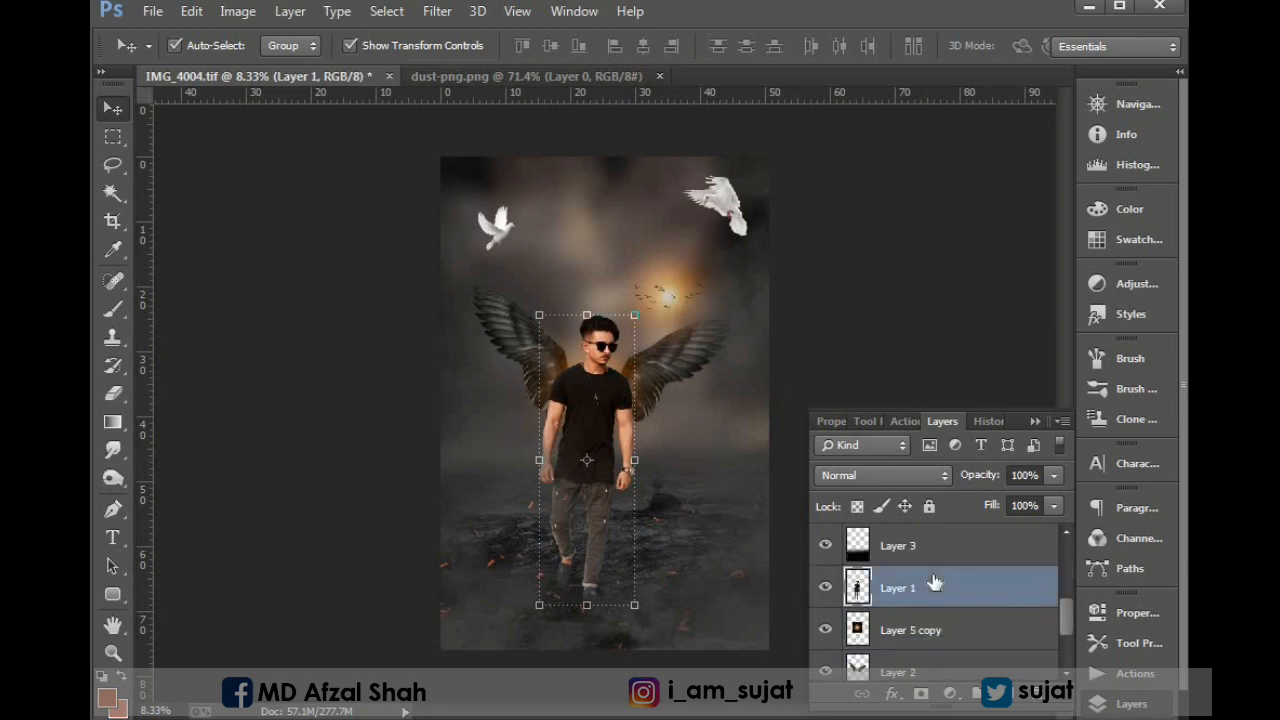
scroll(862, 640, "up", 5)
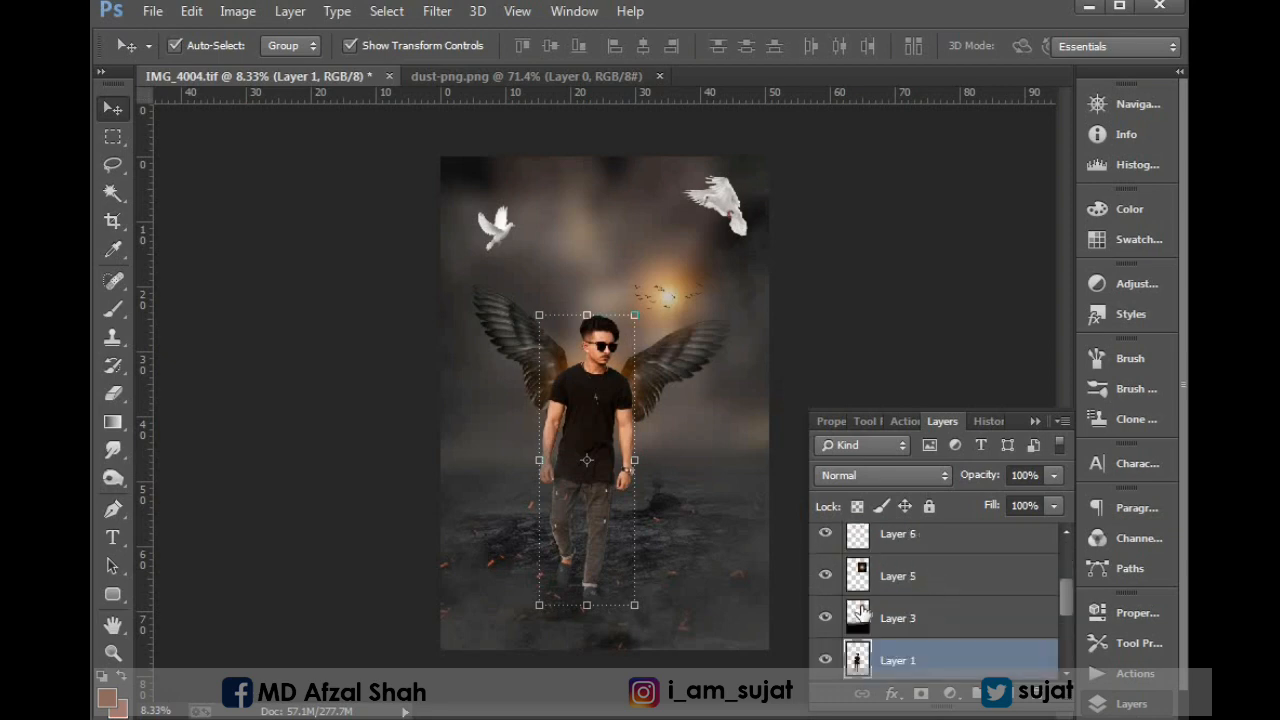
left_click(910, 551)
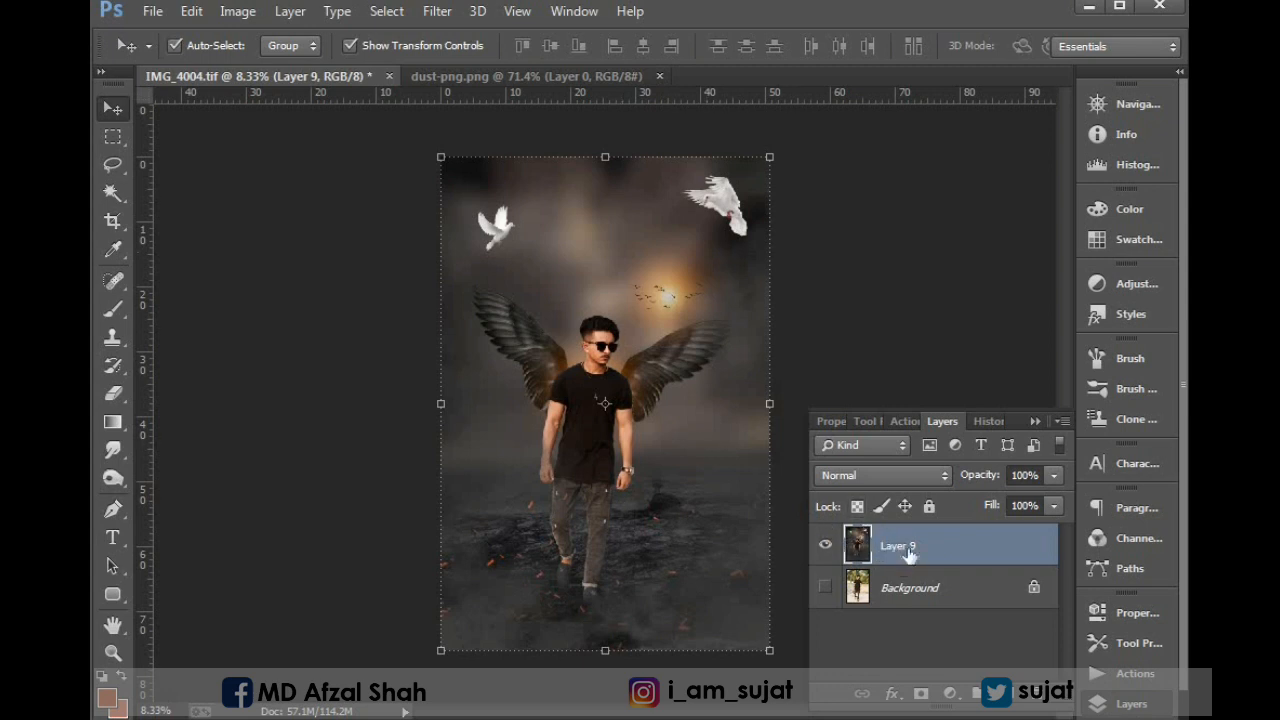
Apply the Camera Raw Filter to the merged layer with a negative Post Crop Vignetting amount in Highlight Priority style.
left_click(436, 11)
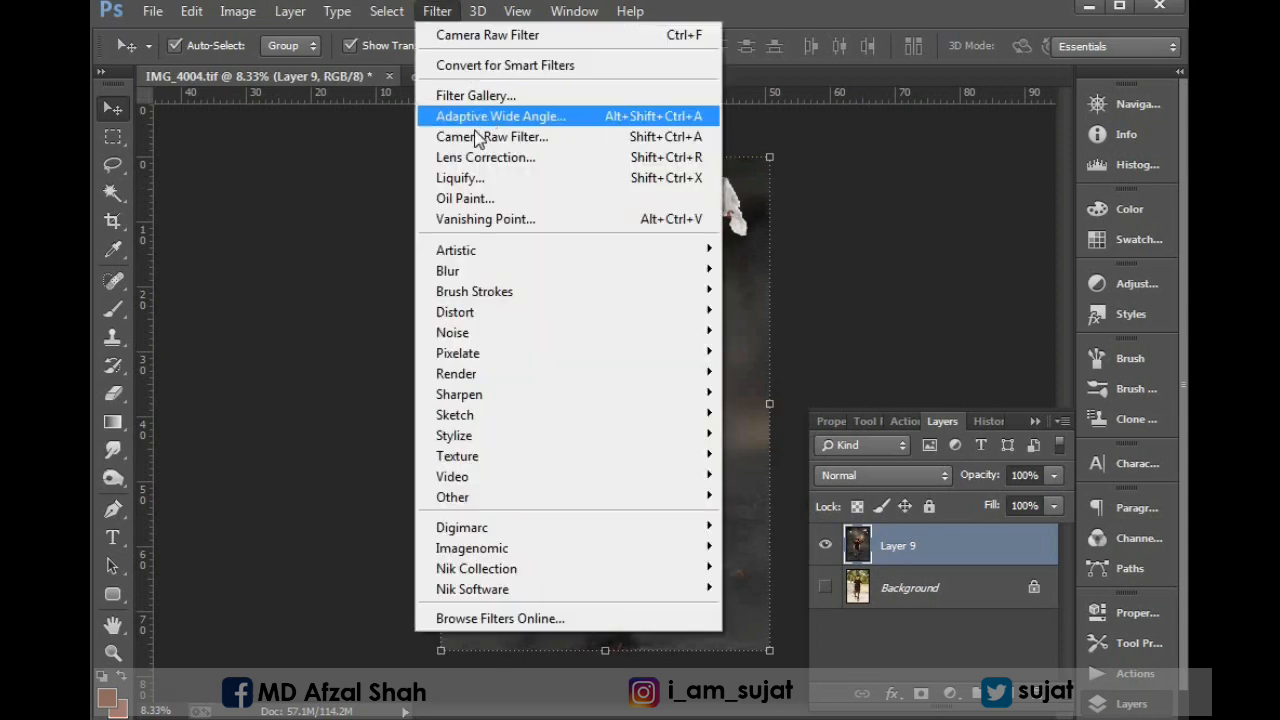
left_click(473, 138)
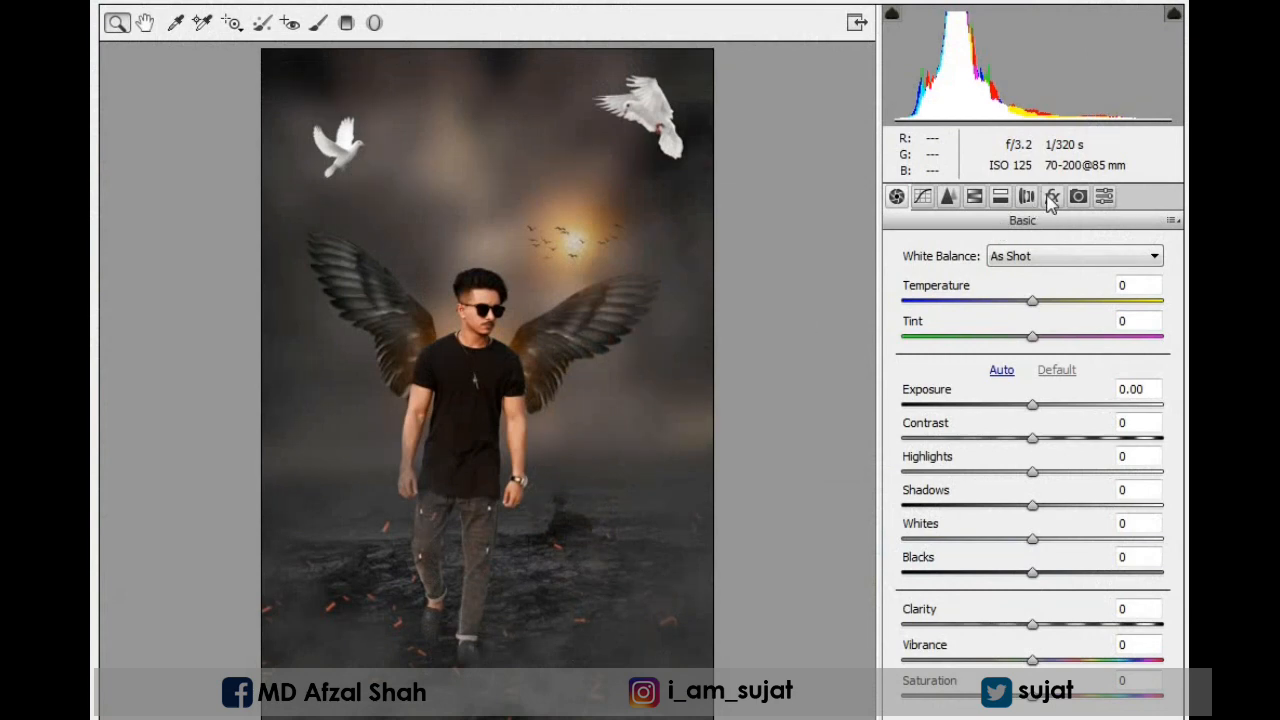
left_click(1052, 197)
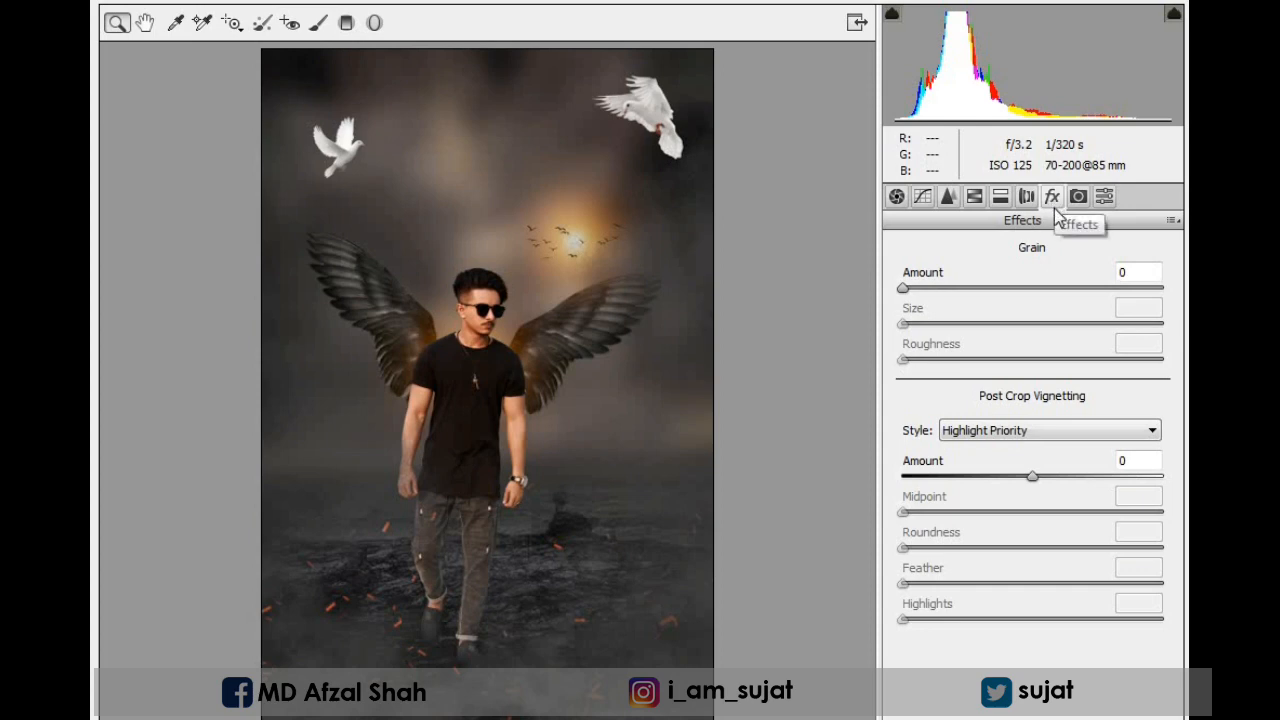
left_click_drag(1033, 483, 998, 483)
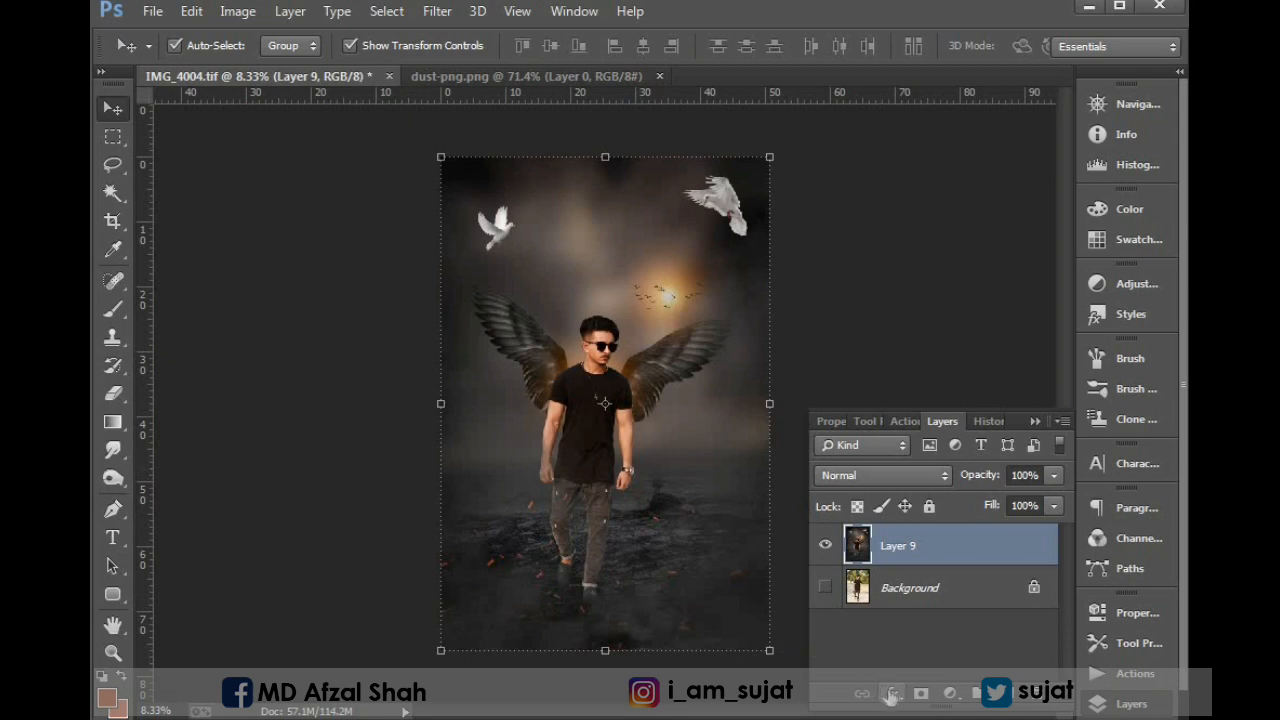
Add a Solid Color fill layer above the merged layer in dark grey, RGB 62, 62, 62.
left_click(948, 693)
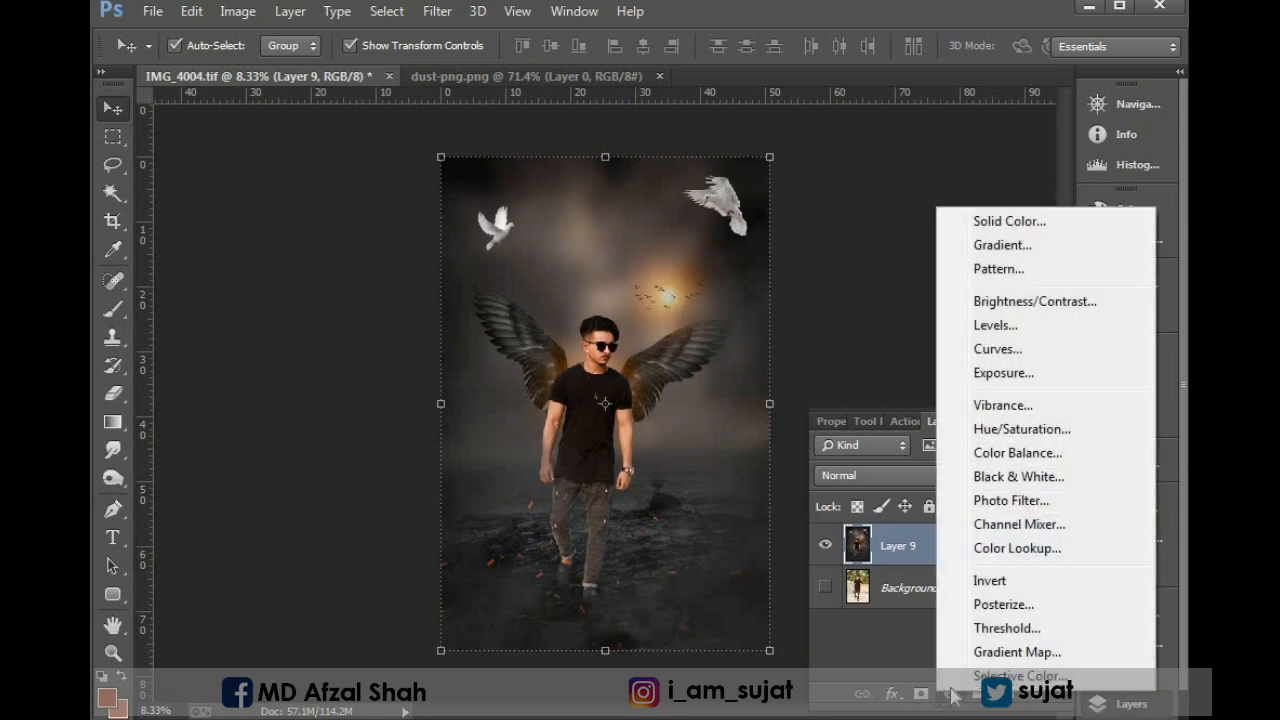
left_click(985, 228)
left_click(697, 277)
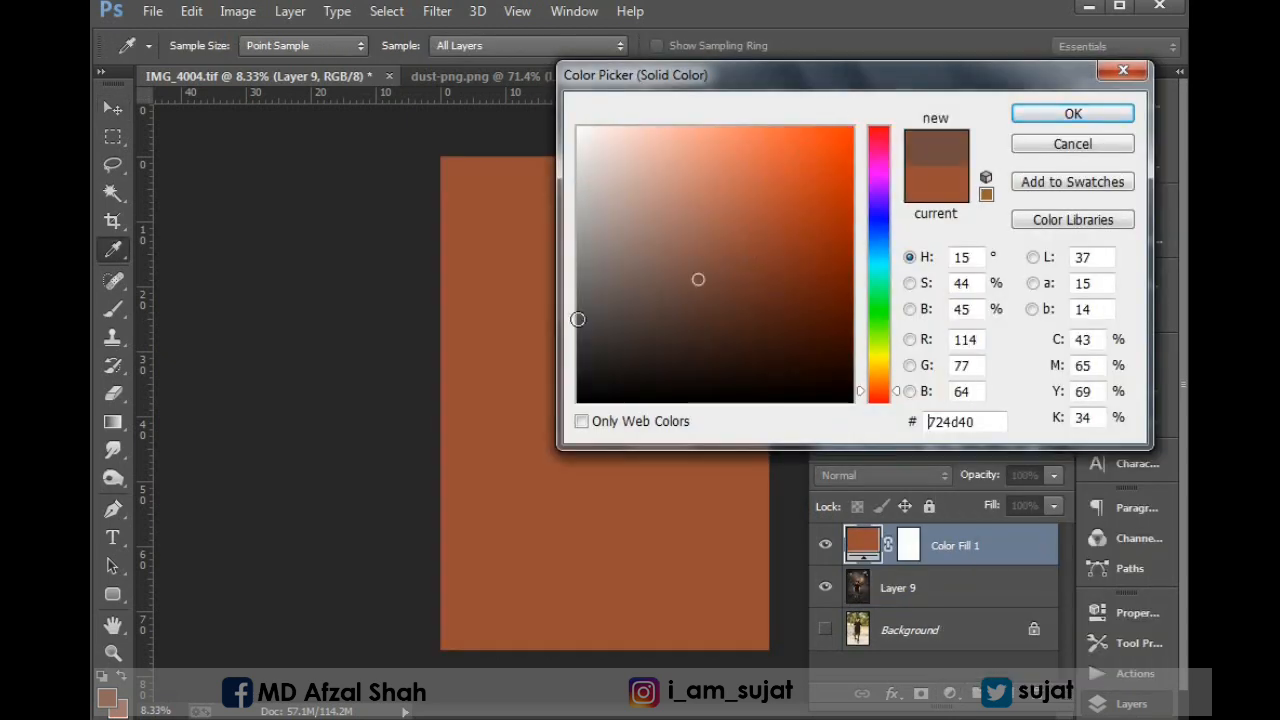
left_click_drag(697, 277, 573, 335)
left_click(1072, 114)
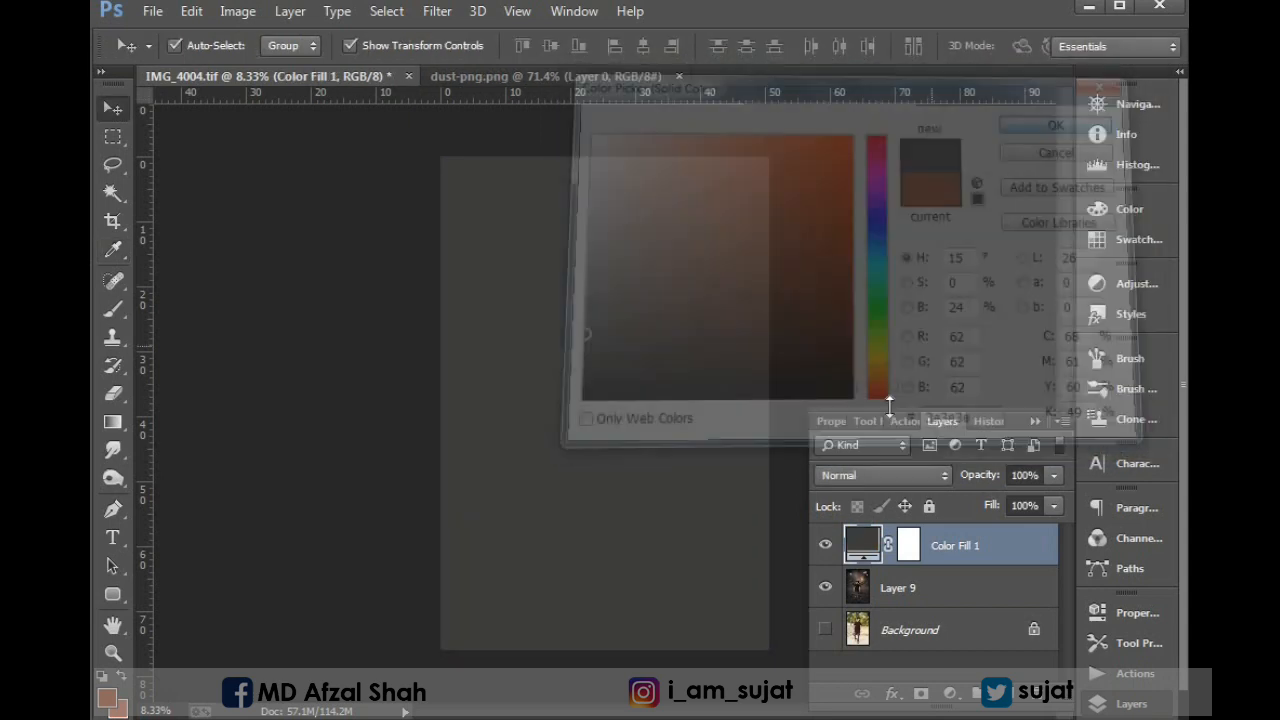
Set the colour fill layer's blend mode to Lighten, with 52% fill and 56% opacity.
left_click(876, 471)
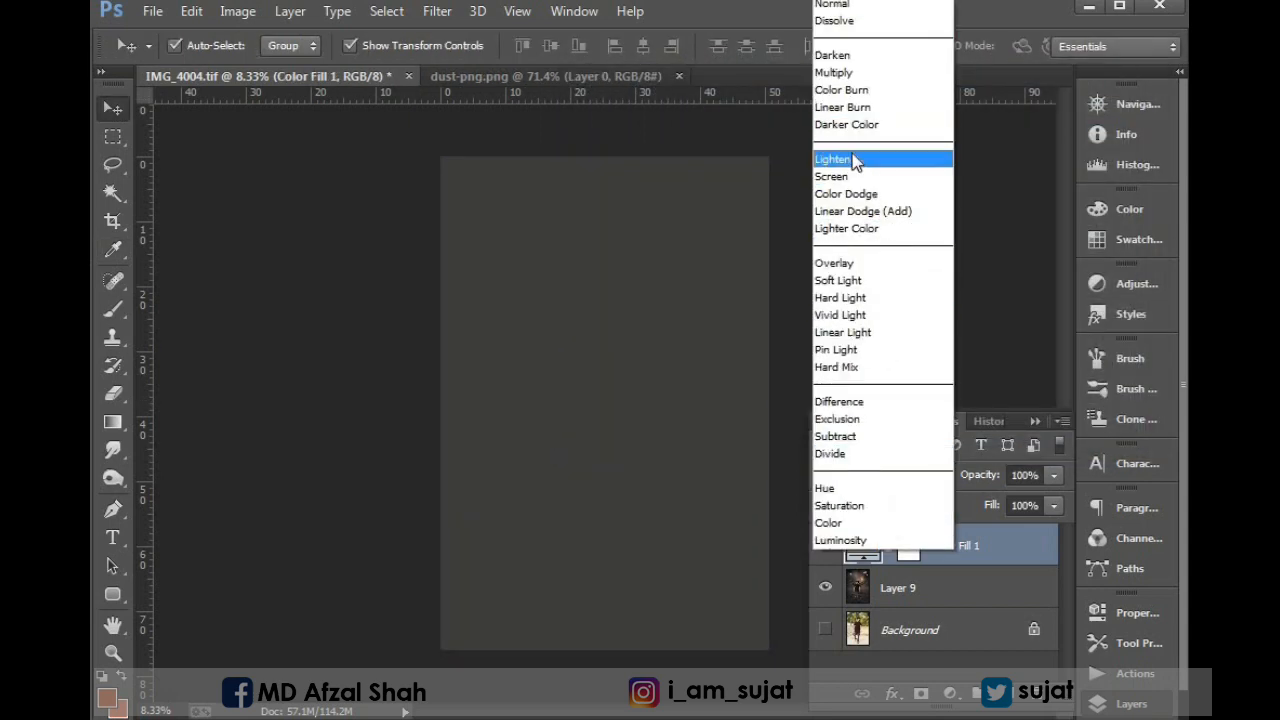
left_click(880, 158)
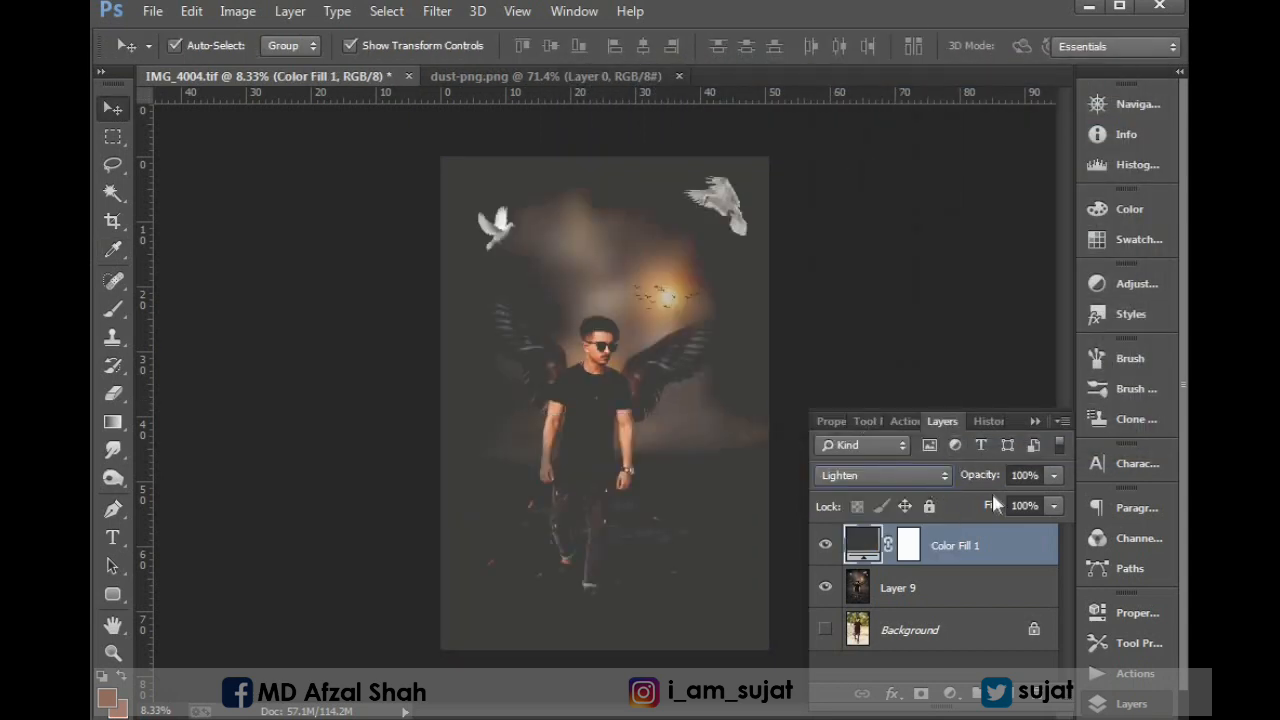
left_click_drag(992, 505, 962, 507)
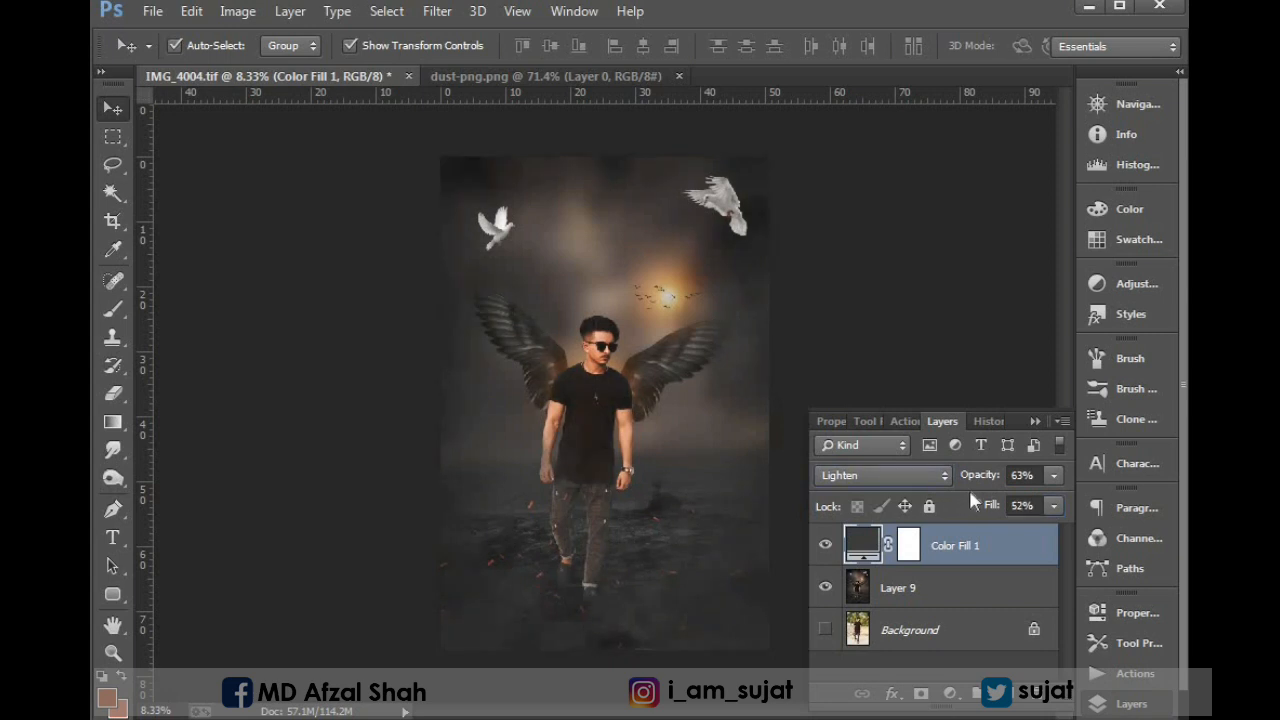
left_click_drag(981, 479, 975, 480)
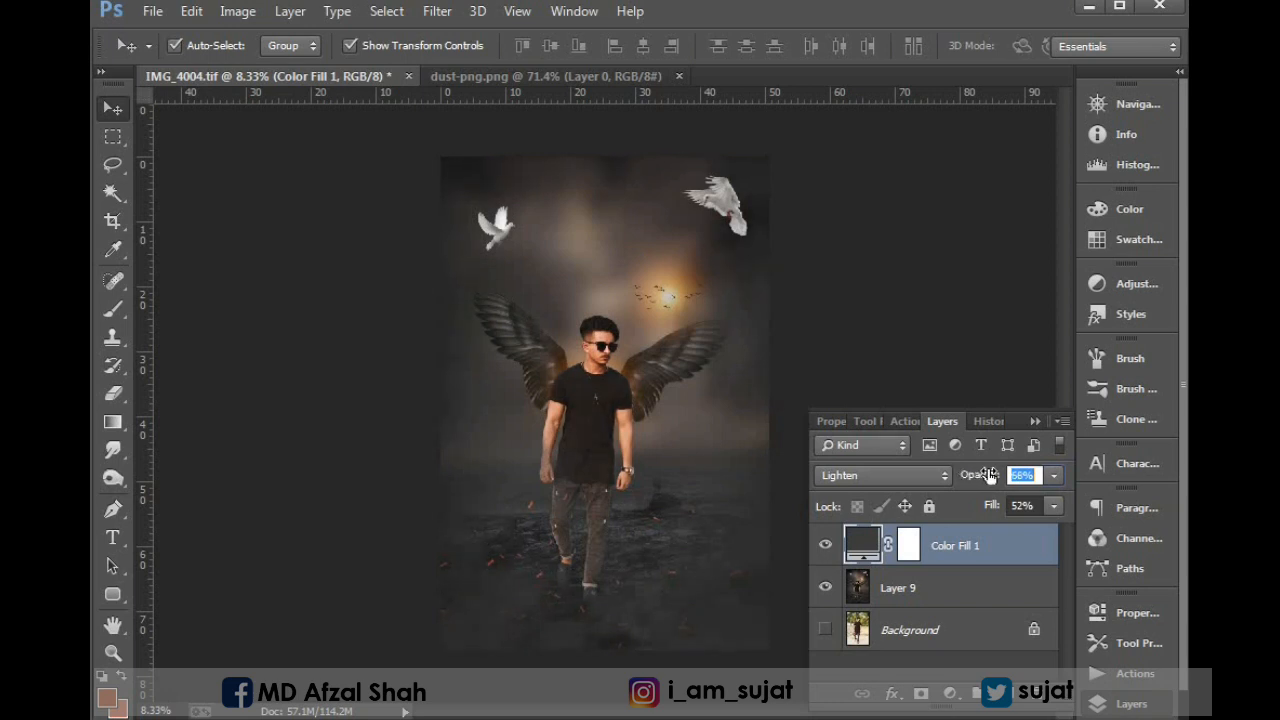
left_click_drag(981, 475, 984, 476)
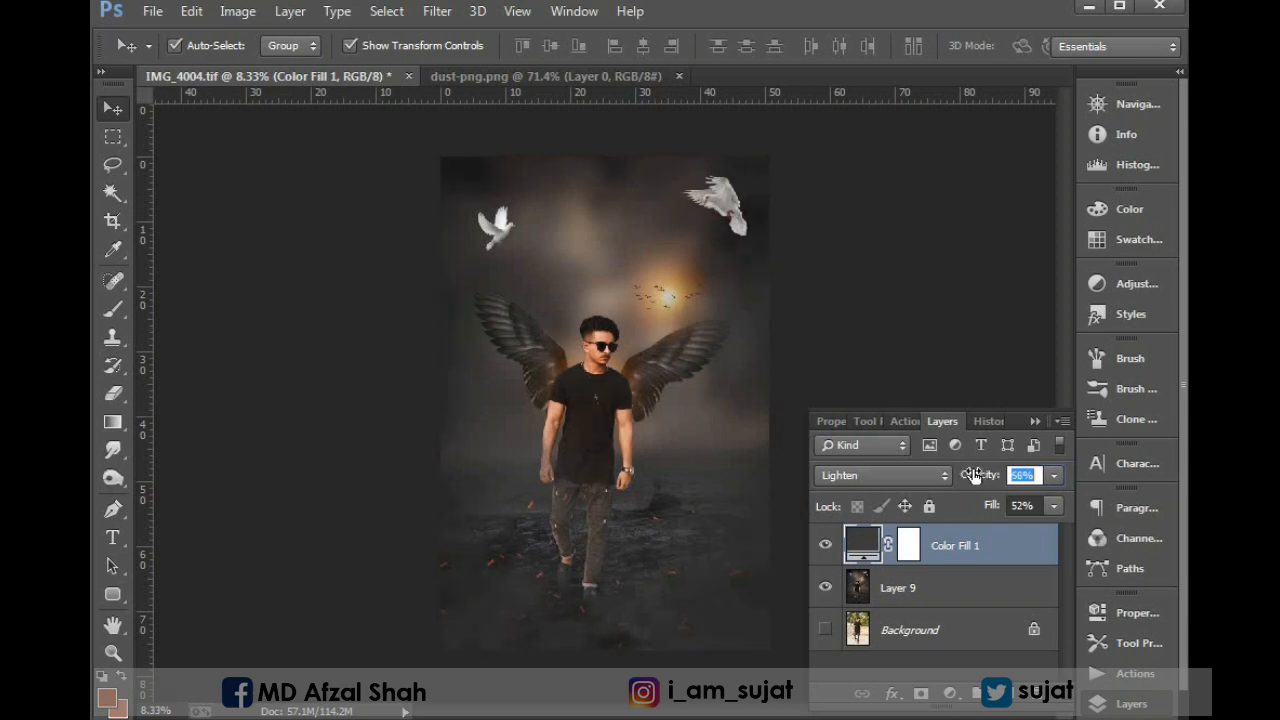
Change the fill layer's colour to the darker grey #313131 and set its fill to 62%.
double_click(862, 545)
left_click_drag(578, 335, 578, 349)
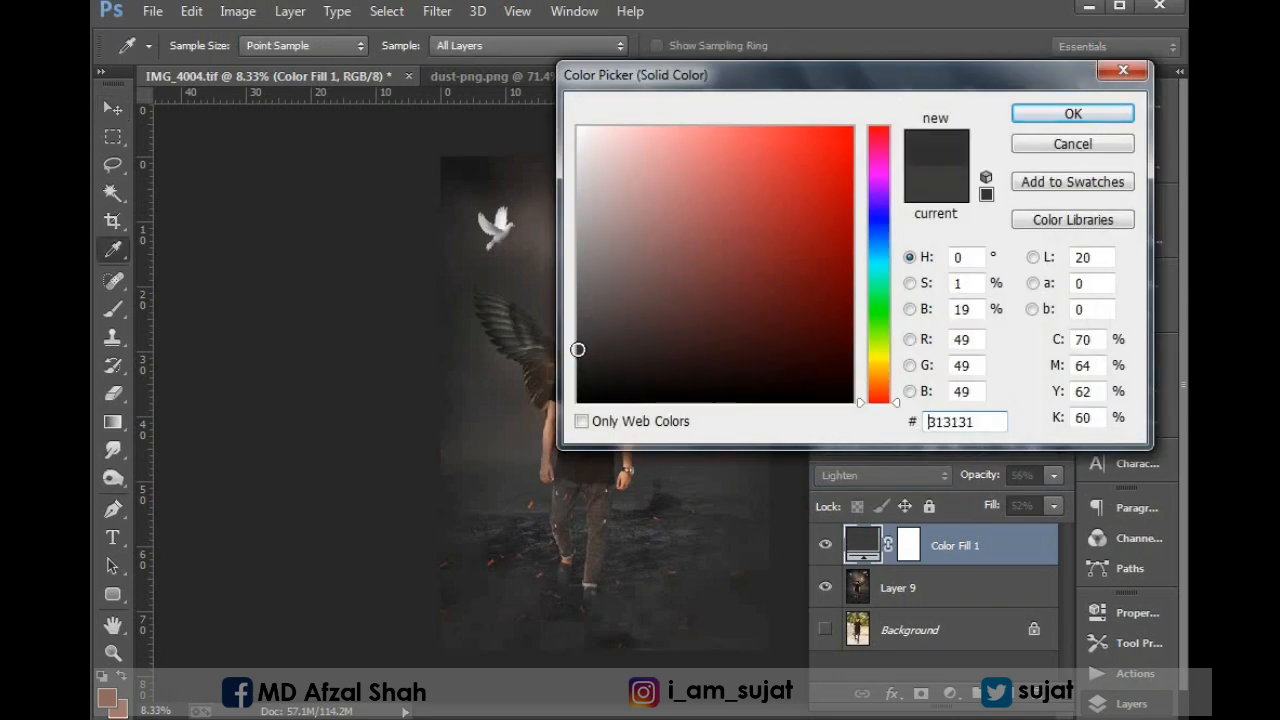
left_click(1055, 123)
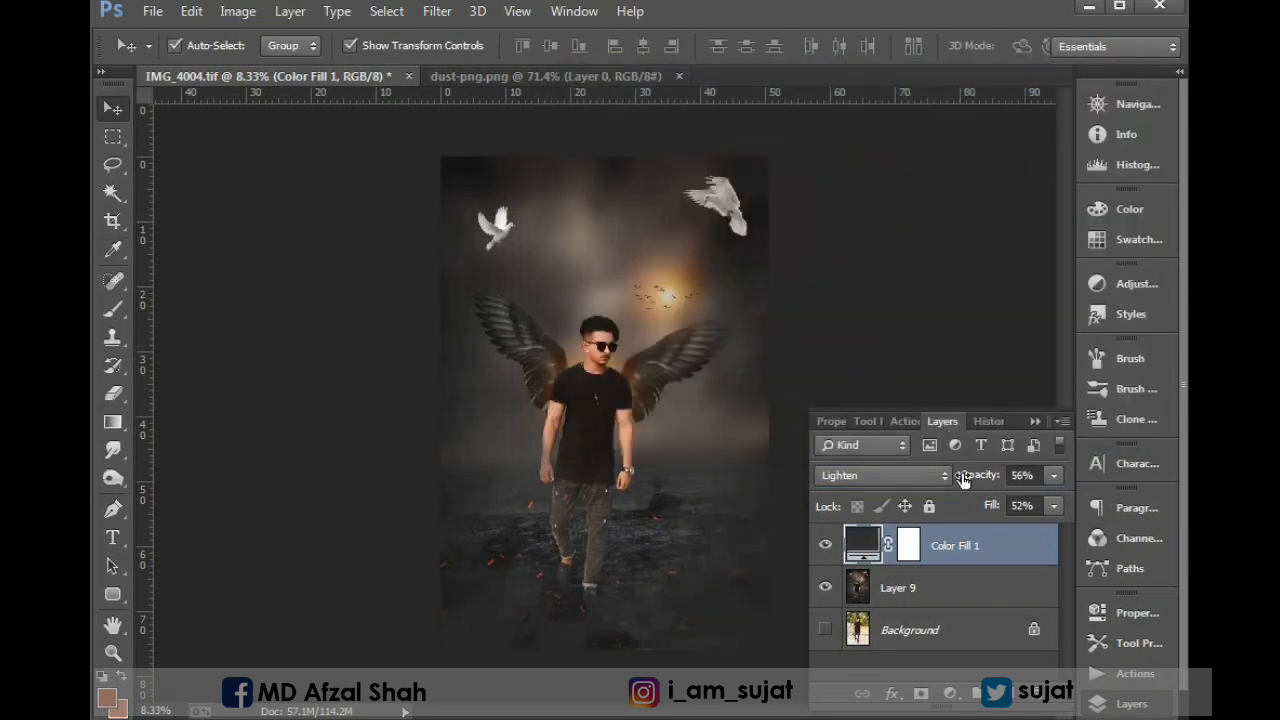
left_click_drag(993, 505, 1004, 513)
key("ctrl+minus")
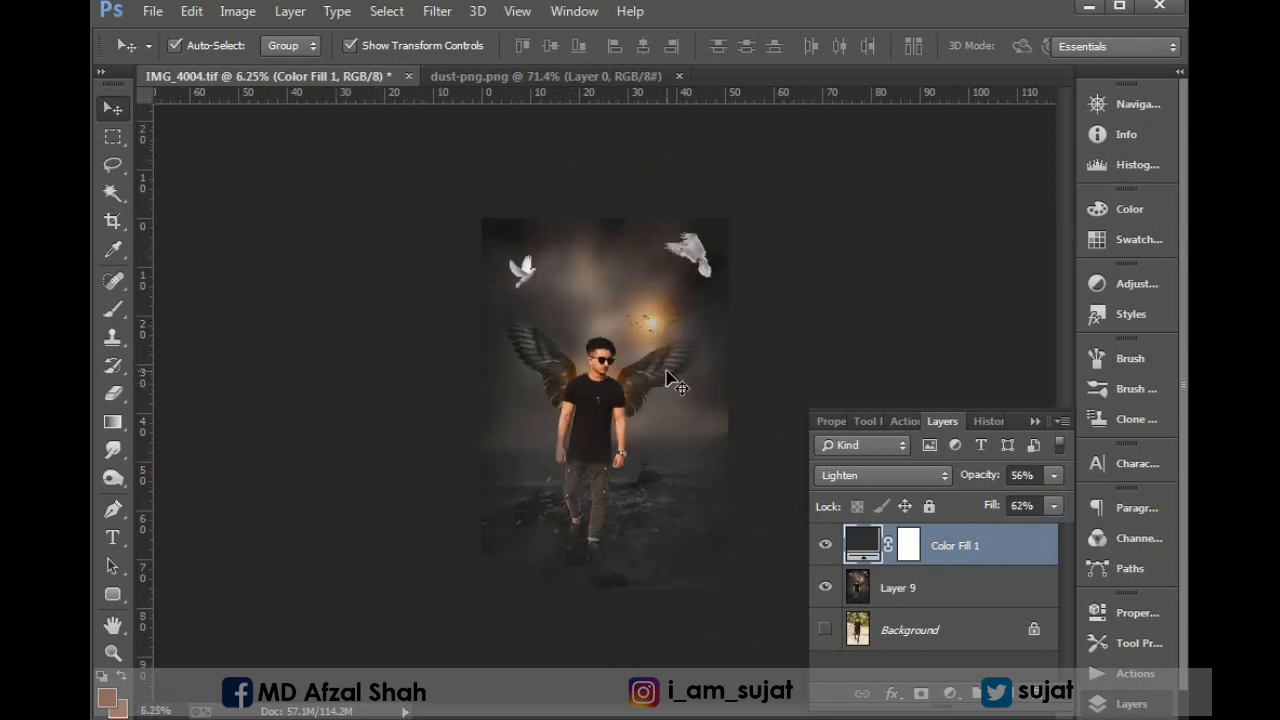
key("ctrl+plus")
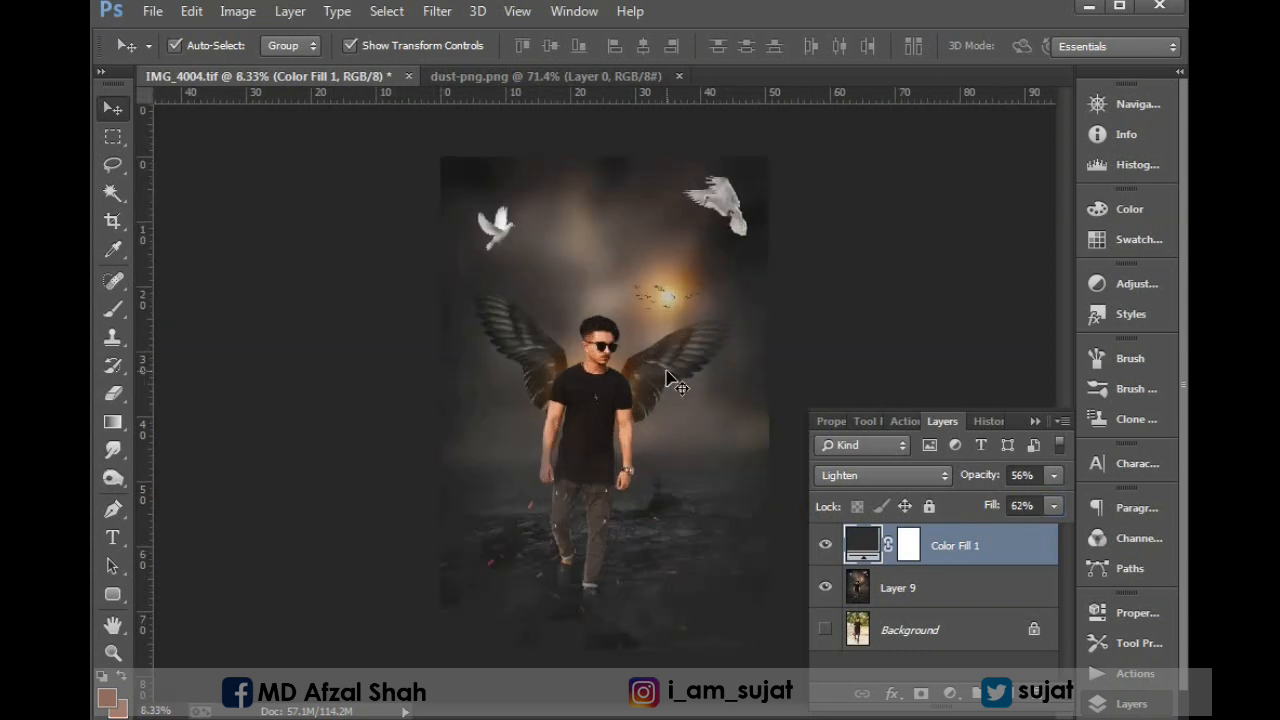